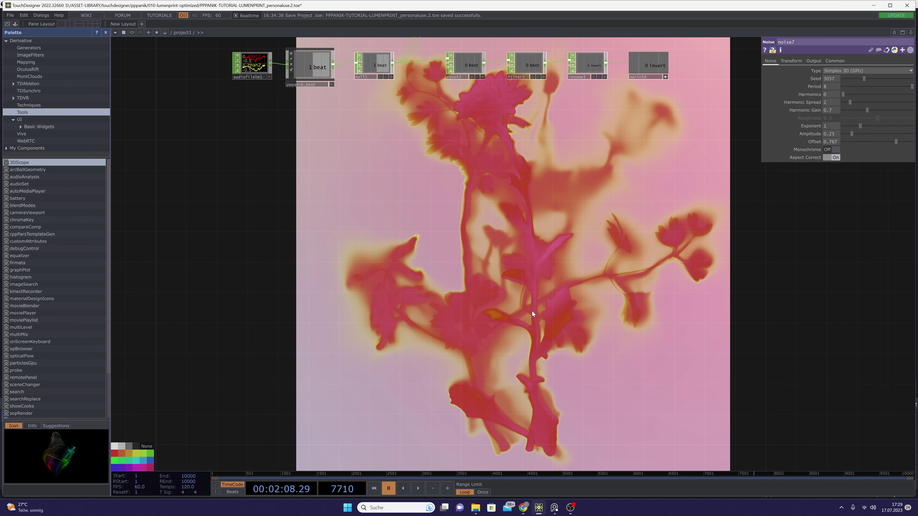
pyautogui.scroll(-2, 541, 189)
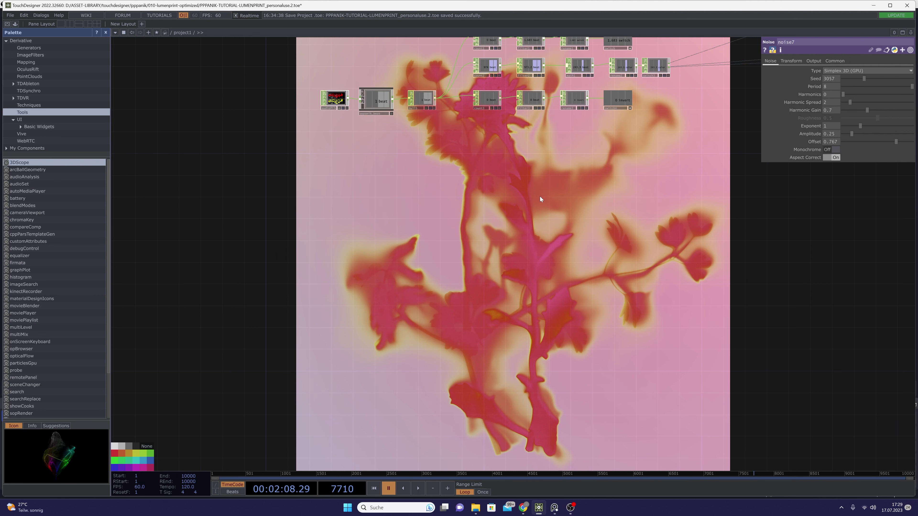
pyautogui.moveTo(598, 193); pyautogui.dragTo(518, 135)
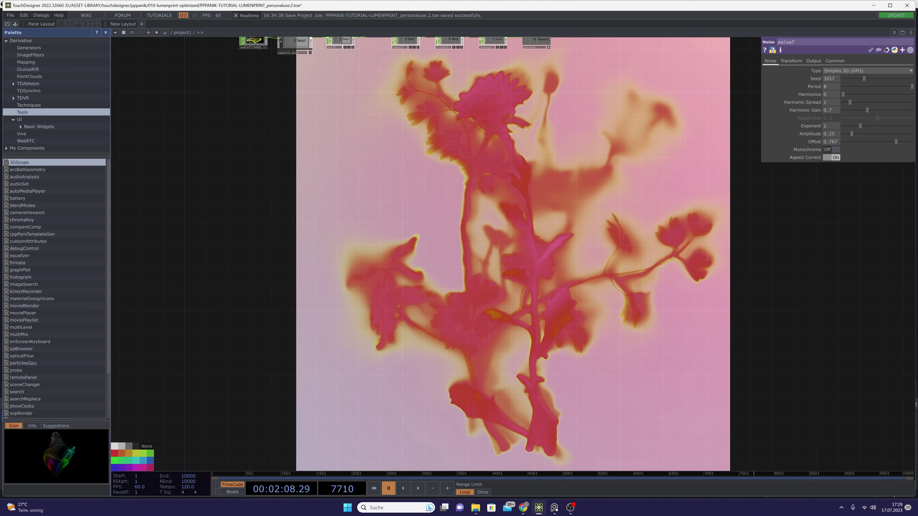
pyautogui.moveTo(917, 231); pyautogui.dragTo(184, 144, button='right')
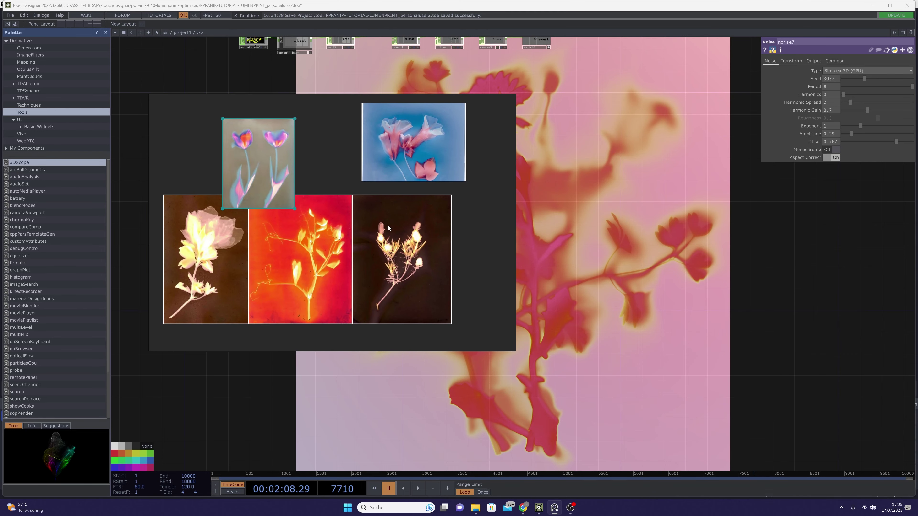
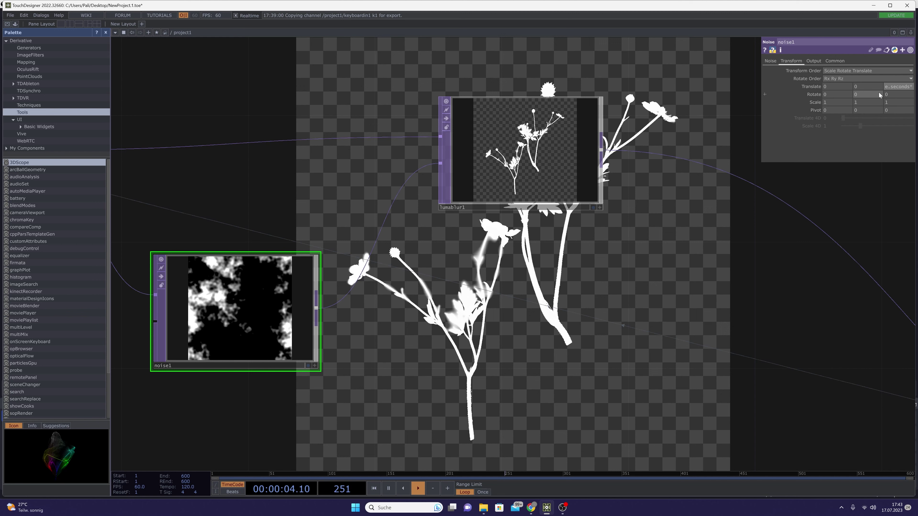
# - Multiply the seconds expression driving noise1's Z translation by .1
pyautogui.write('.1')
pyautogui.press('Return')
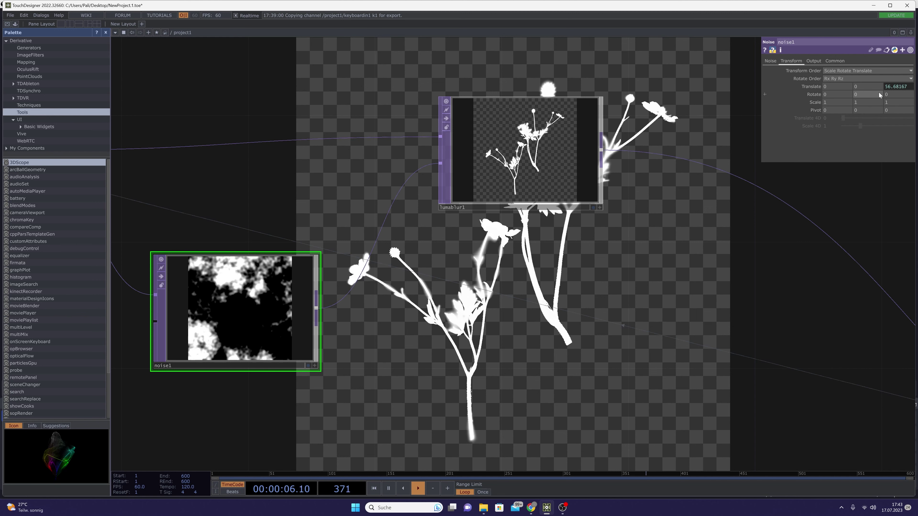
pyautogui.scroll(5, 227, 321)
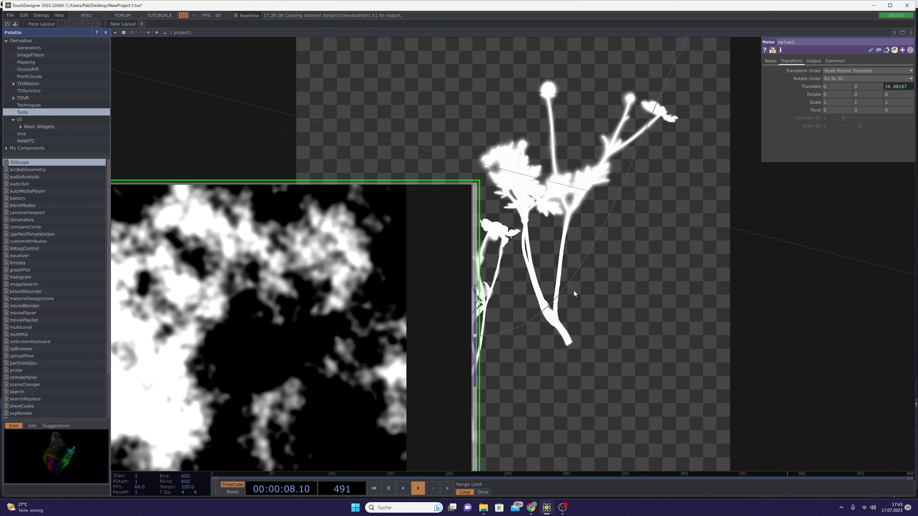
pyautogui.scroll(-5, 585, 328)
pyautogui.moveTo(602, 322); pyautogui.dragTo(494, 340)
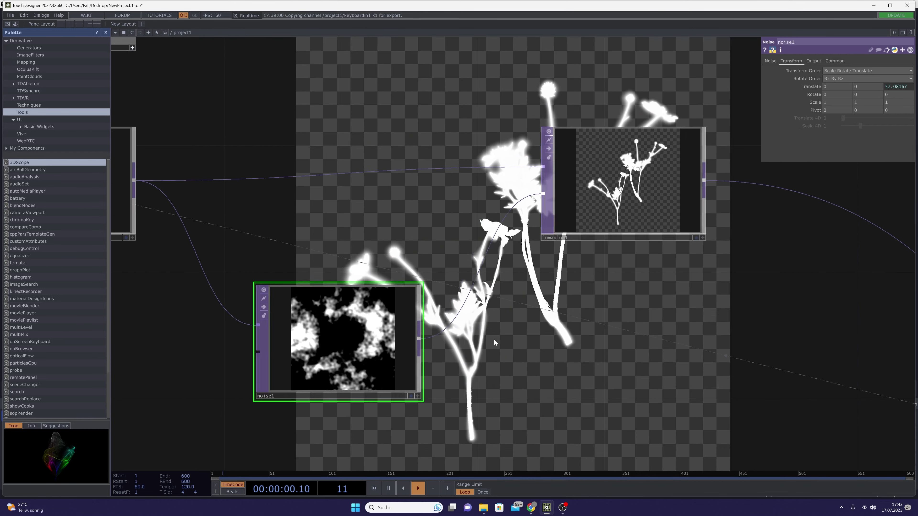
pyautogui.moveTo(628, 349); pyautogui.dragTo(424, 287)
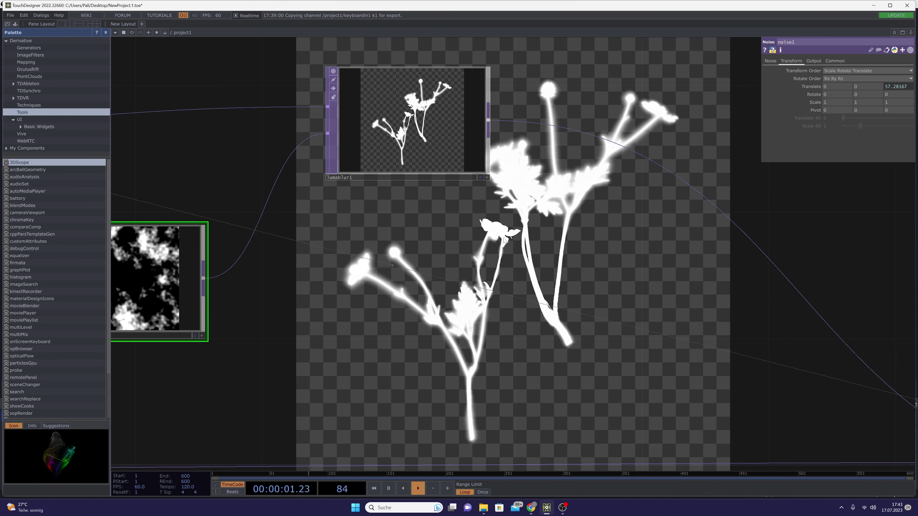
pyautogui.moveTo(520, 240); pyautogui.dragTo(467, 312)
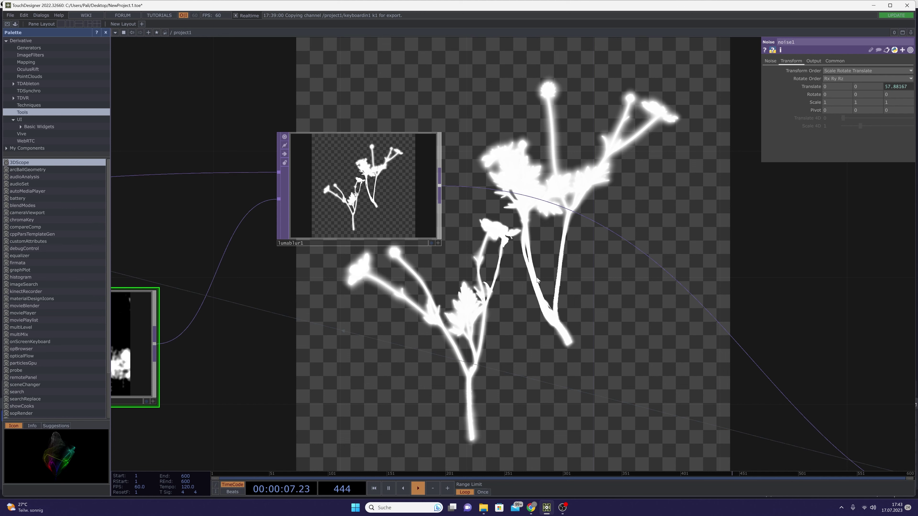
# - Insert a Level TOP into the connection between lumablur1 and comp1
pyautogui.scroll(-4, 538, 307)
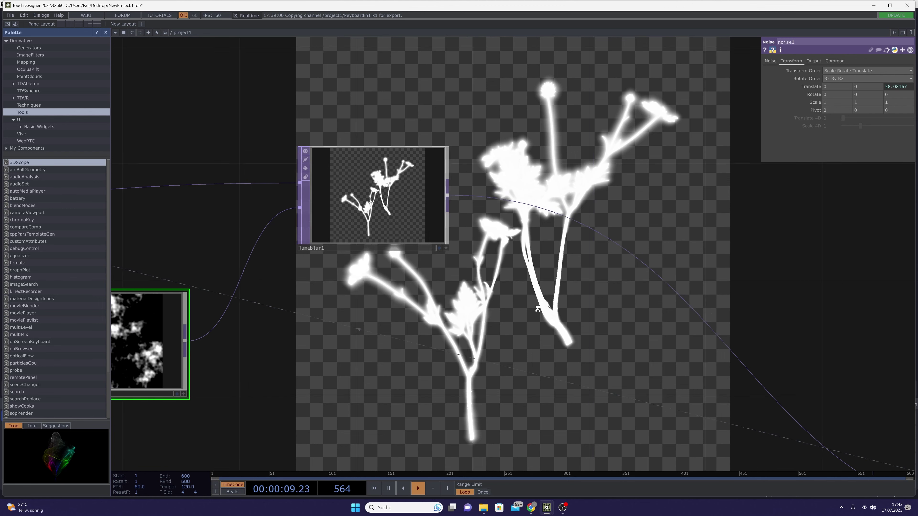
pyautogui.moveTo(541, 309); pyautogui.dragTo(451, 311)
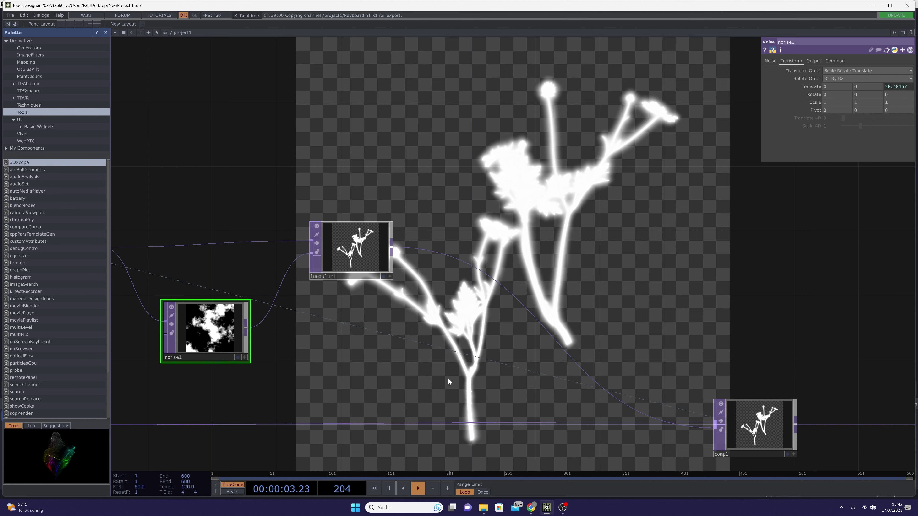
pyautogui.moveTo(337, 301); pyautogui.dragTo(410, 223)
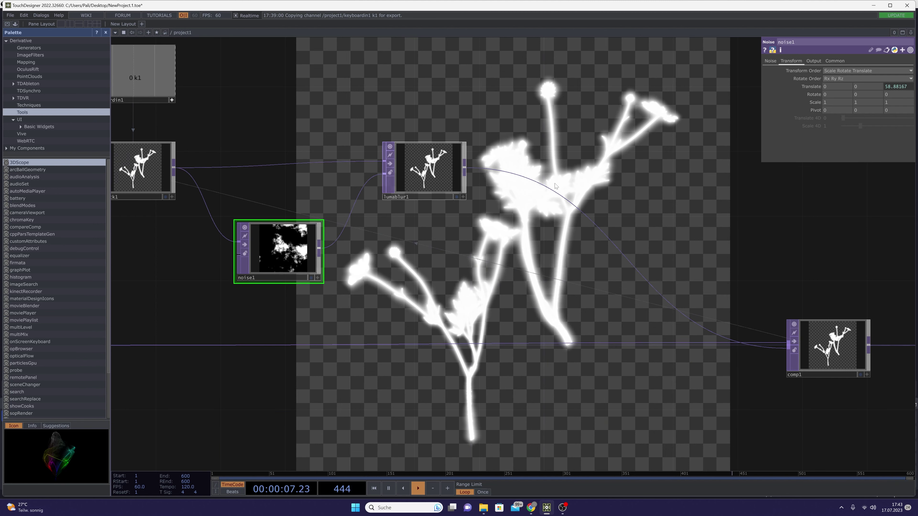
pyautogui.moveTo(475, 238); pyautogui.dragTo(393, 304)
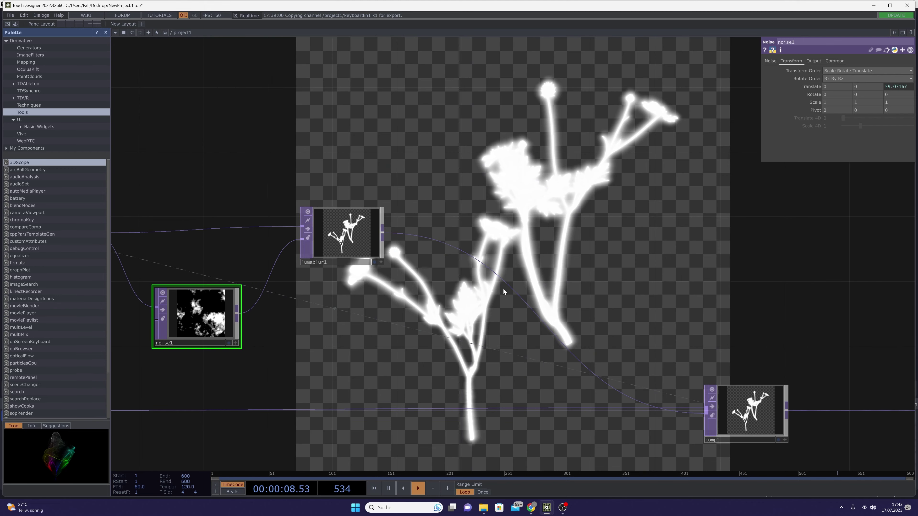
pyautogui.rightClick(407, 236)
pyautogui.click(413, 228)
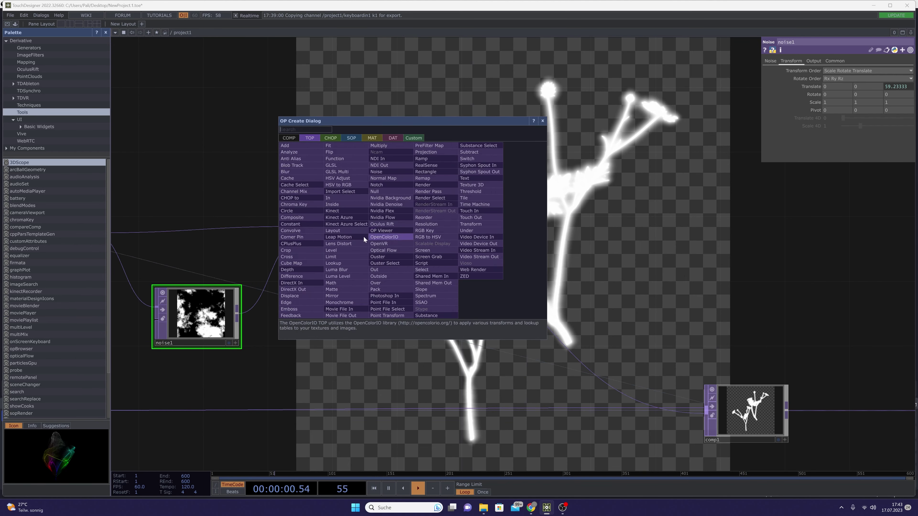
pyautogui.click(339, 250)
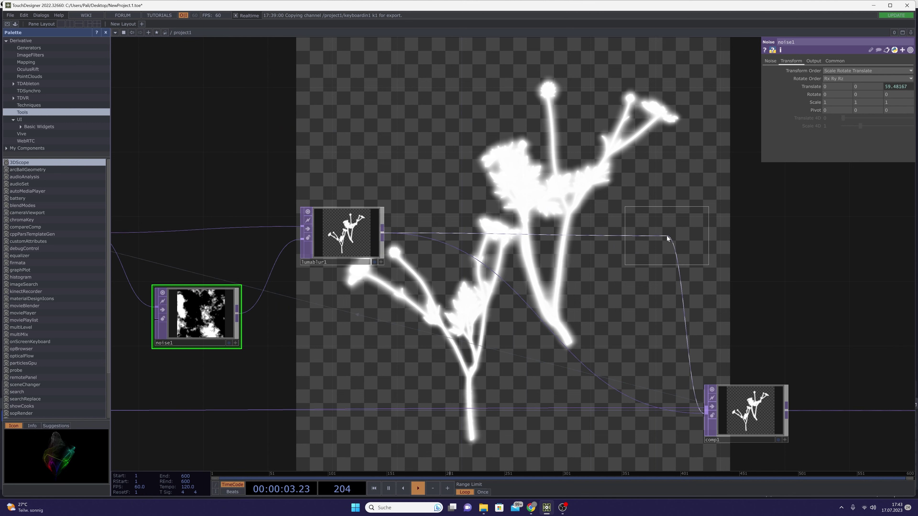
pyautogui.click(661, 241)
pyautogui.moveTo(655, 237)
pyautogui.mouseDown()
pyautogui.moveTo(640, 253)
pyautogui.moveTo(650, 242)
pyautogui.mouseUp()
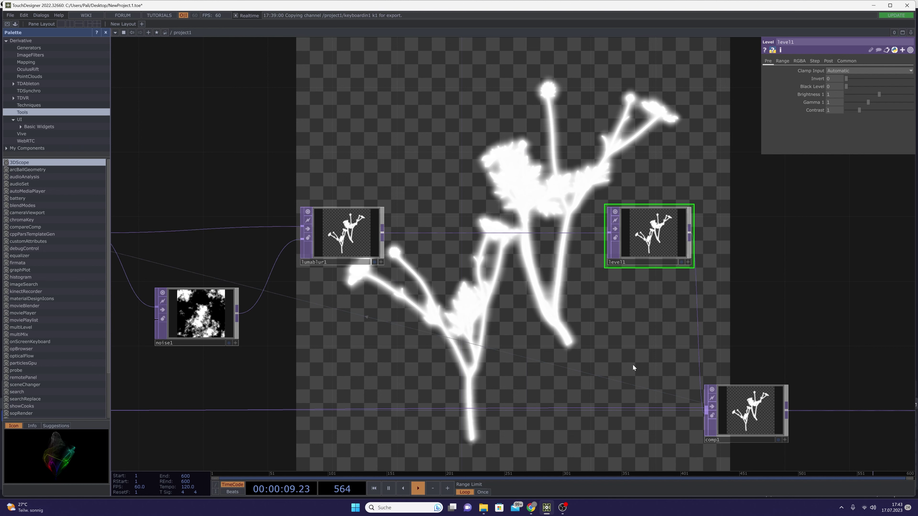
# - Set level1's post opacity to 0.995
pyautogui.moveTo(633, 365); pyautogui.dragTo(452, 337)
pyautogui.moveTo(419, 264); pyautogui.dragTo(566, 283)
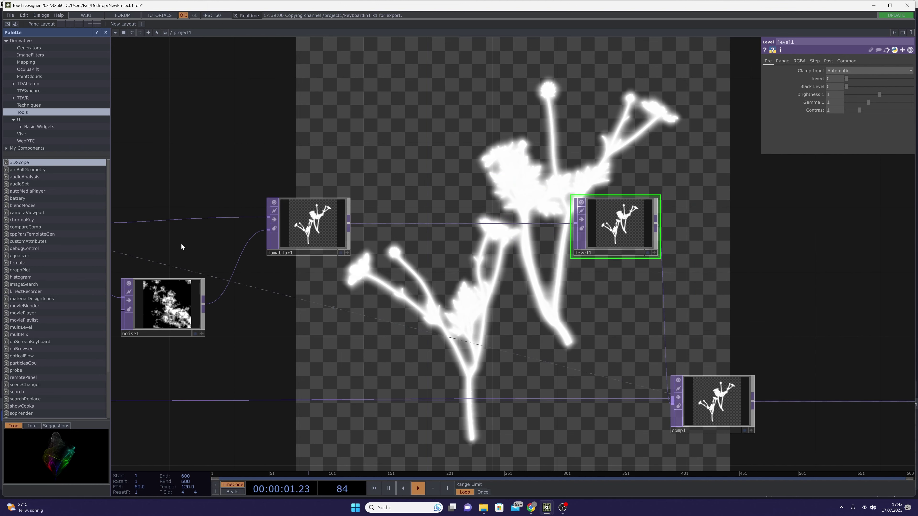
pyautogui.moveTo(852, 430); pyautogui.dragTo(729, 439)
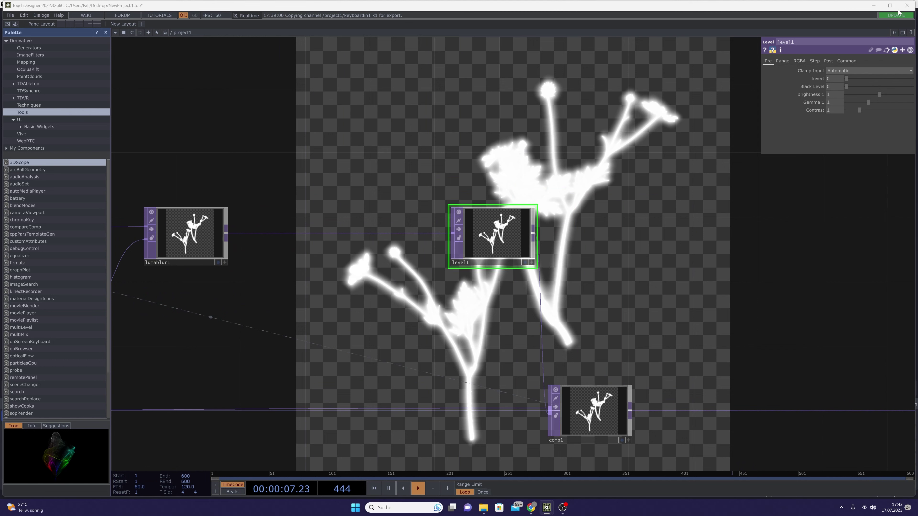
pyautogui.click(827, 61)
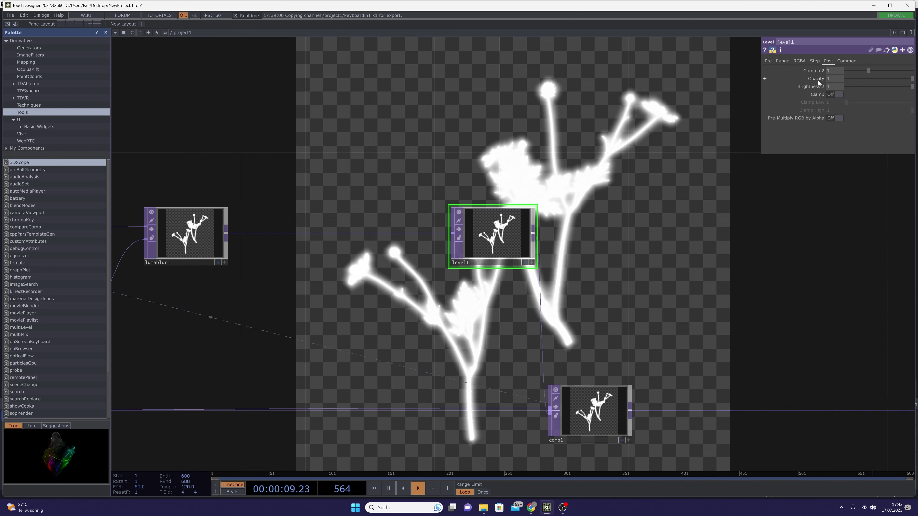
pyautogui.click(830, 77)
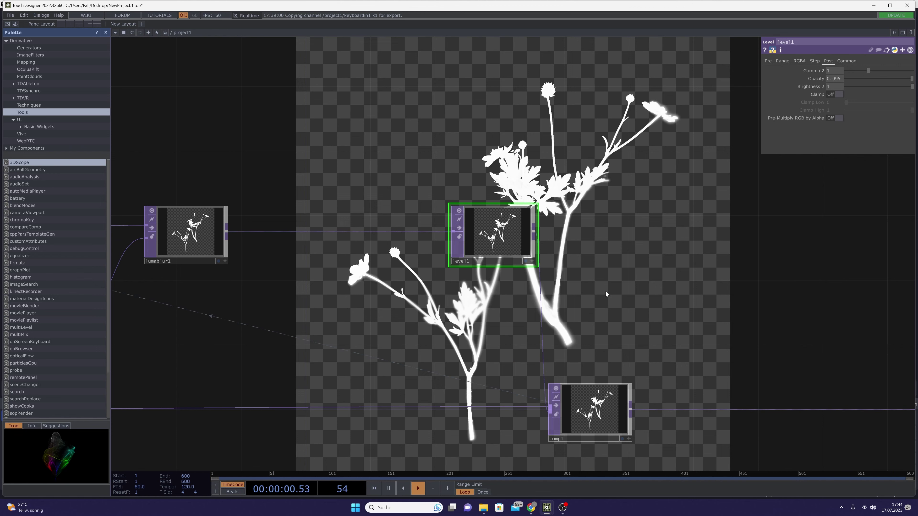
# - Examine the feedback network from null1 and feedback1 through noise1 and lumablur1 to level1 and comp1
pyautogui.moveTo(605, 291); pyautogui.dragTo(700, 284)
pyautogui.moveTo(501, 324); pyautogui.dragTo(609, 303)
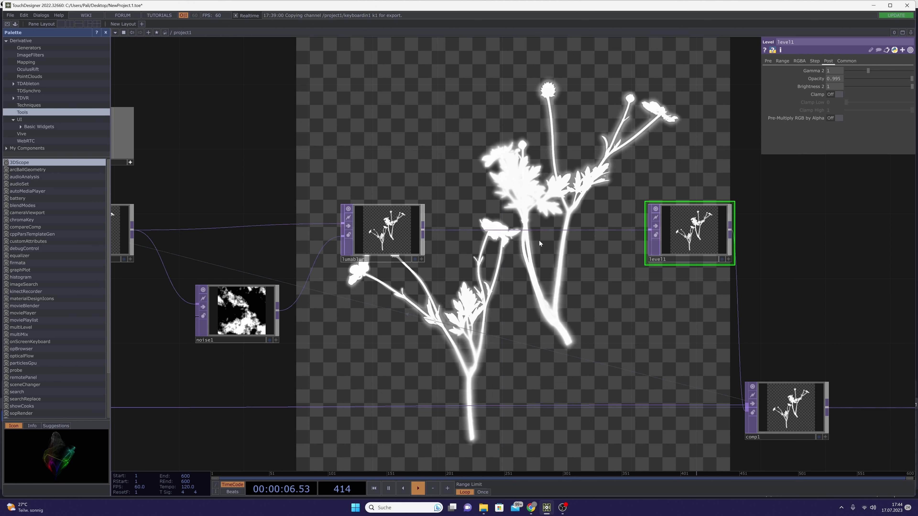
pyautogui.moveTo(525, 306); pyautogui.dragTo(578, 299)
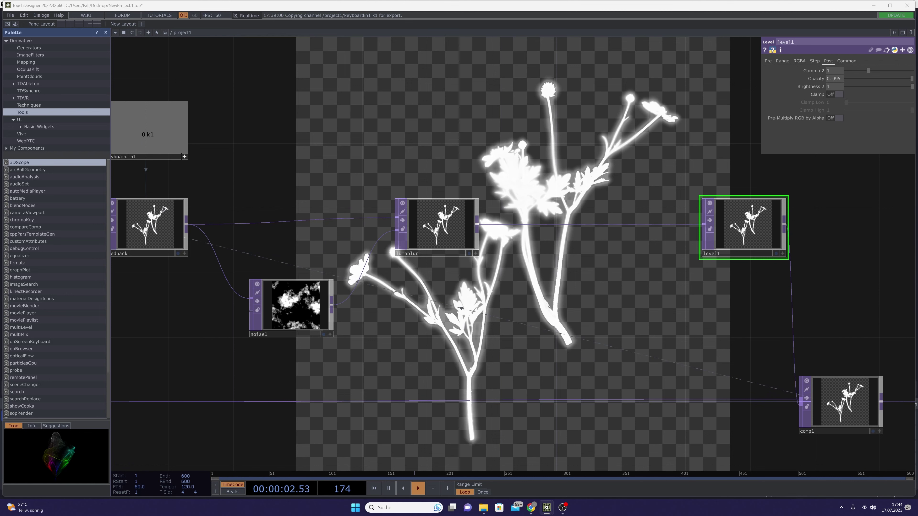
pyautogui.moveTo(564, 291); pyautogui.dragTo(726, 299)
pyautogui.moveTo(572, 317); pyautogui.dragTo(524, 225)
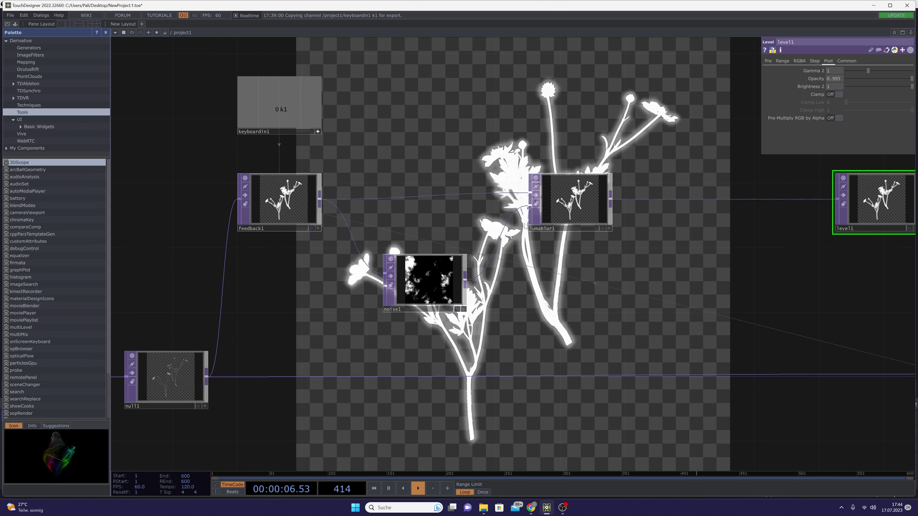
pyautogui.moveTo(537, 294); pyautogui.dragTo(489, 248)
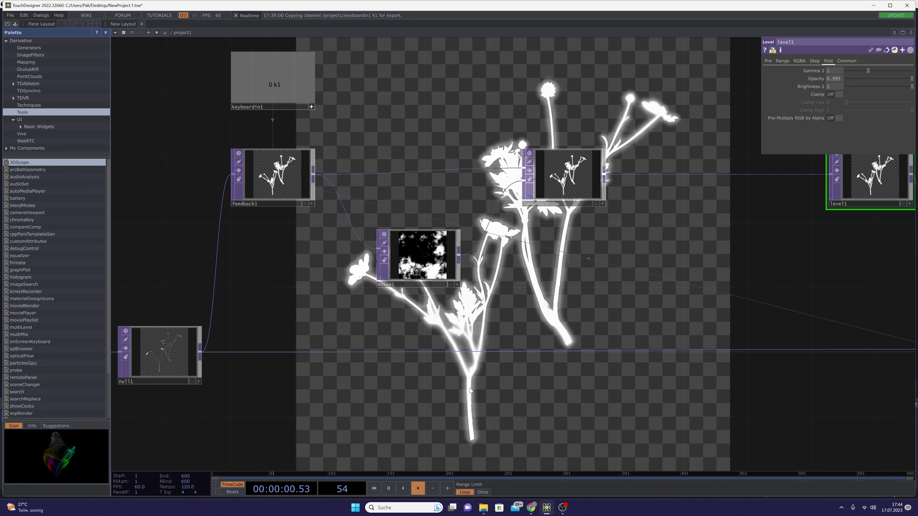
pyautogui.moveTo(433, 190); pyautogui.dragTo(449, 256)
pyautogui.moveTo(593, 249); pyautogui.dragTo(637, 242)
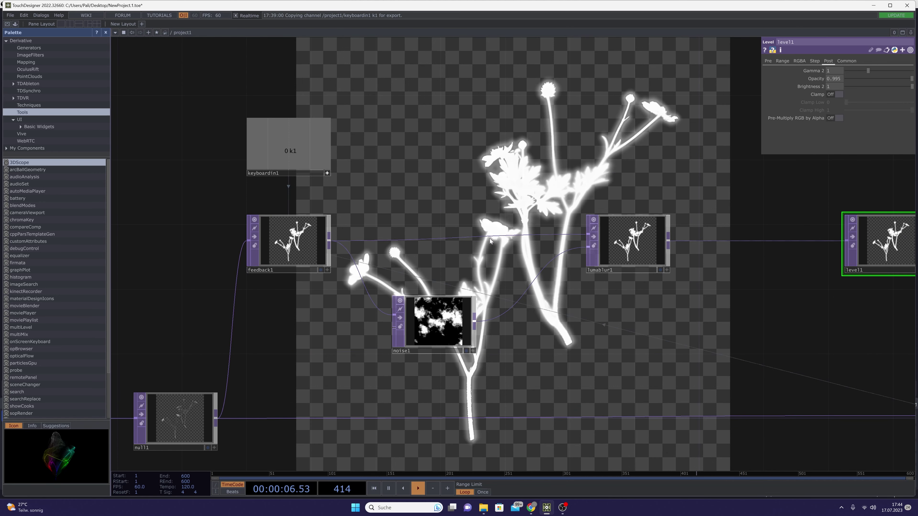
# - Insert a Blur TOP into the connection between feedback1 and lumablur1
pyautogui.rightClick(460, 239)
pyautogui.click(469, 230)
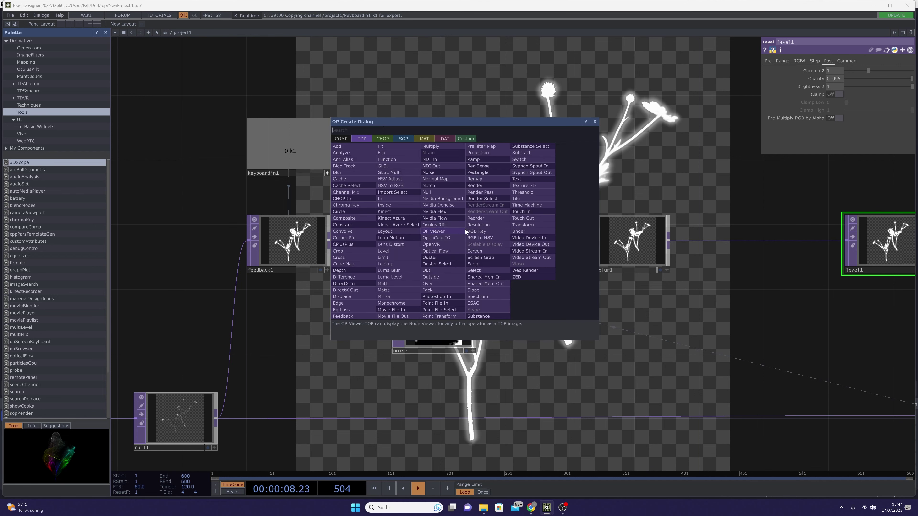
pyautogui.click(346, 175)
pyautogui.click(449, 210)
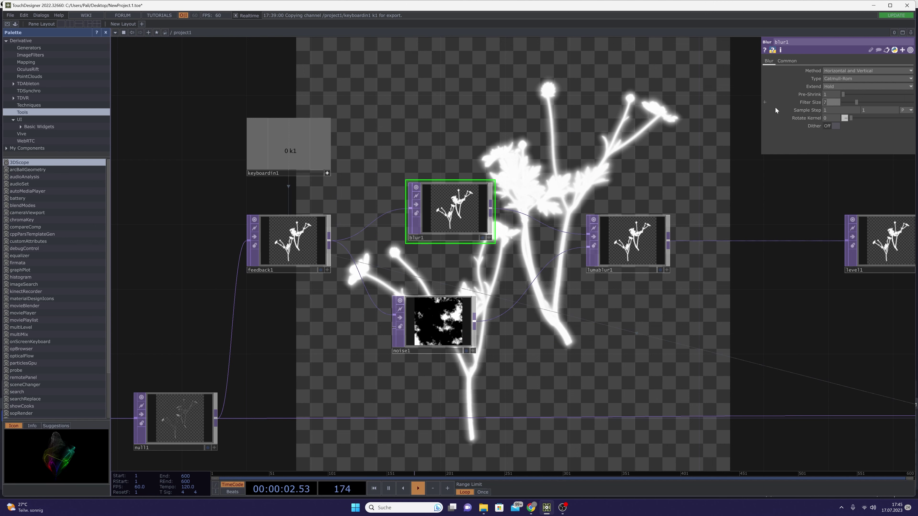
# - Set blur1's filter size to 2 and reset the feedback loop with the keyboardin1 trigger
pyautogui.write('2')
pyautogui.press('Return')
pyautogui.moveTo(574, 318); pyautogui.dragTo(439, 257)
pyautogui.press('1')
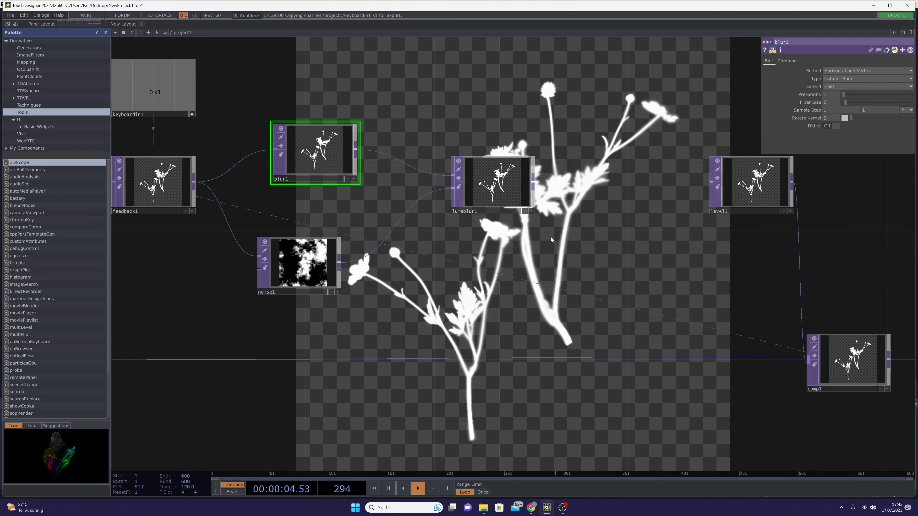
pyautogui.moveTo(503, 328); pyautogui.dragTo(475, 294)
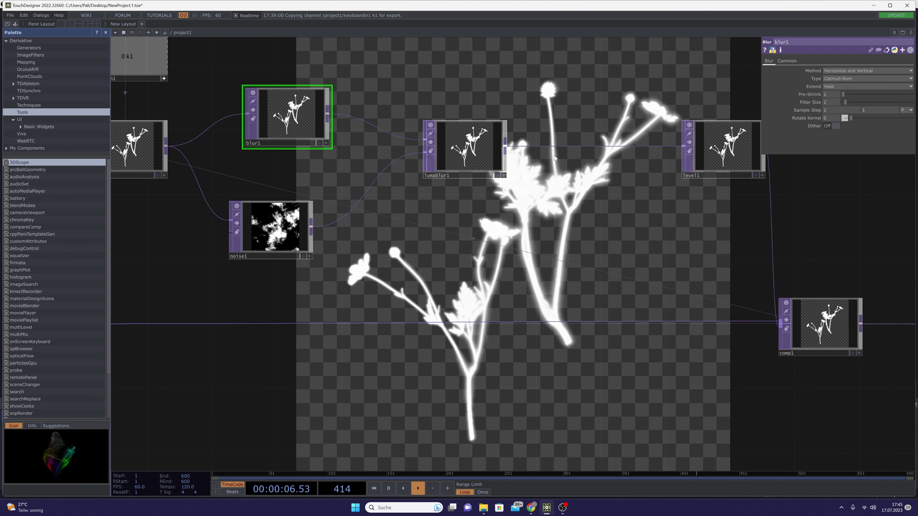
pyautogui.moveTo(577, 233); pyautogui.dragTo(615, 340)
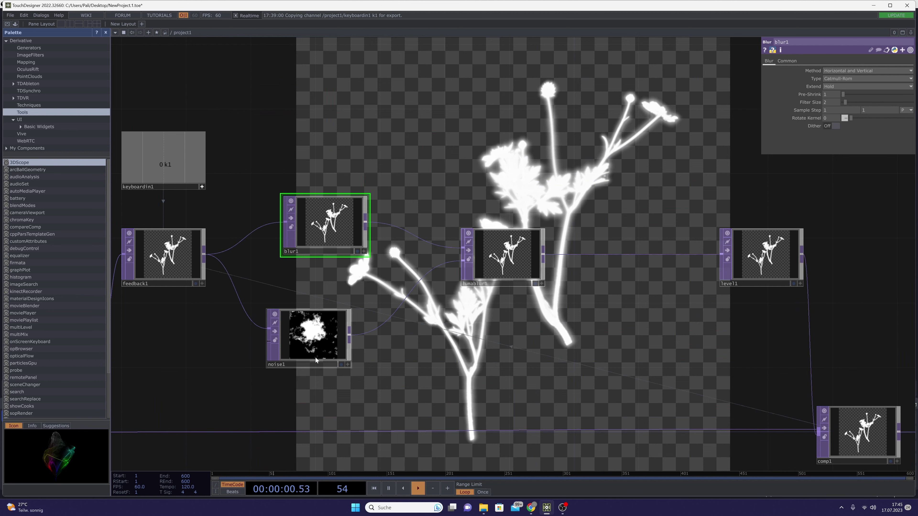
# - Set lumablur1's white filter width to 25
pyautogui.click(506, 255)
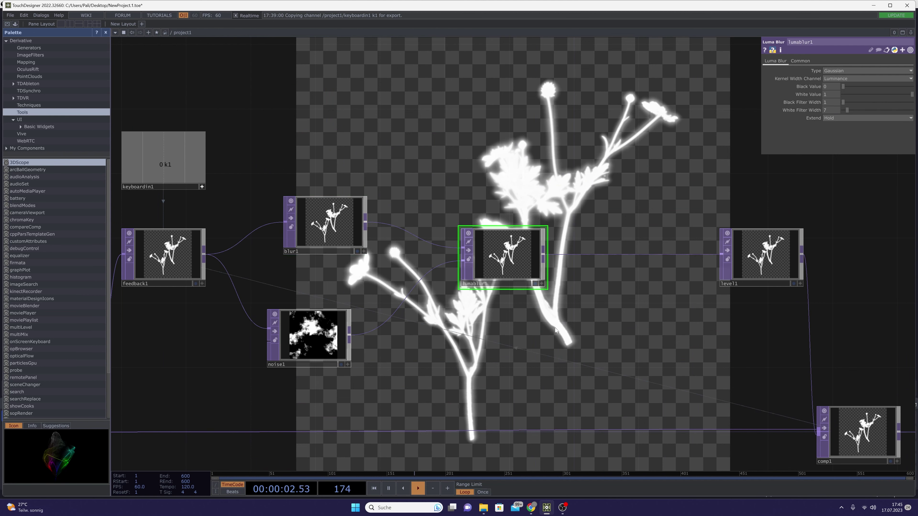
pyautogui.moveTo(548, 327); pyautogui.dragTo(432, 335)
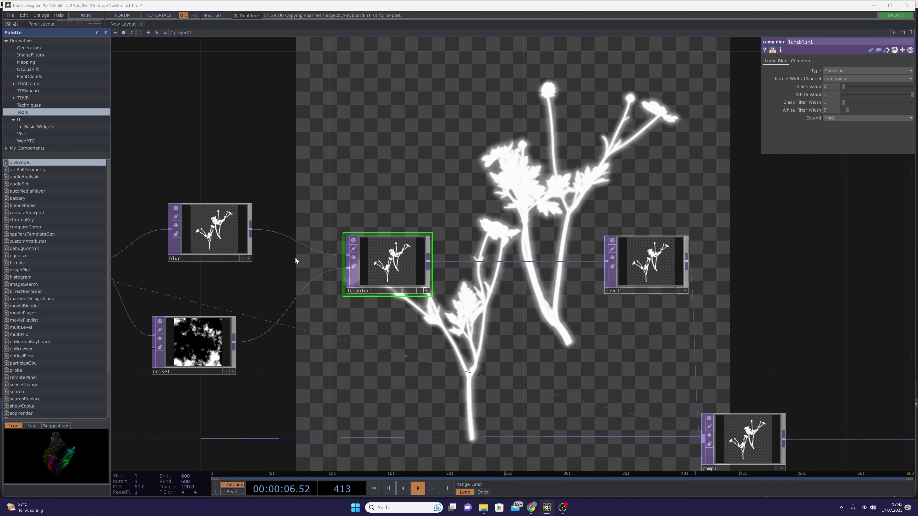
pyautogui.moveTo(485, 385); pyautogui.dragTo(607, 352)
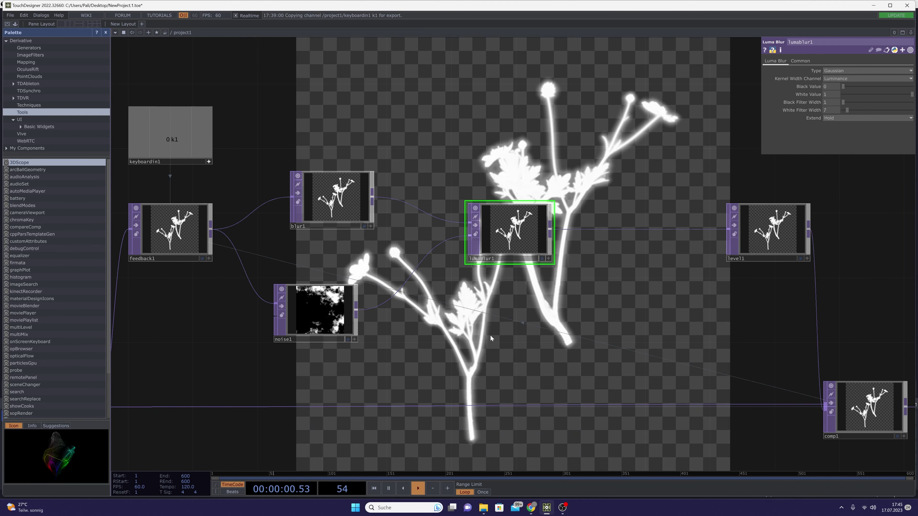
pyautogui.moveTo(490, 335); pyautogui.dragTo(353, 306)
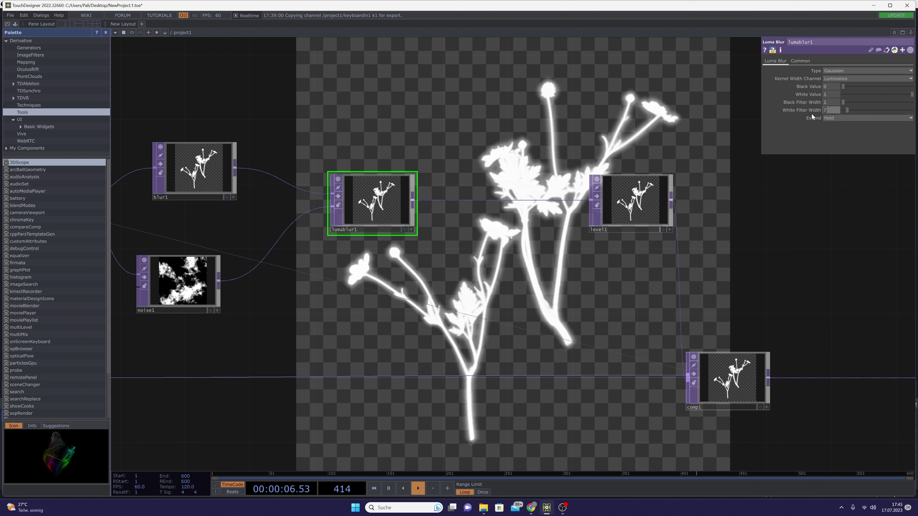
pyautogui.write('25')
pyautogui.press('Return')
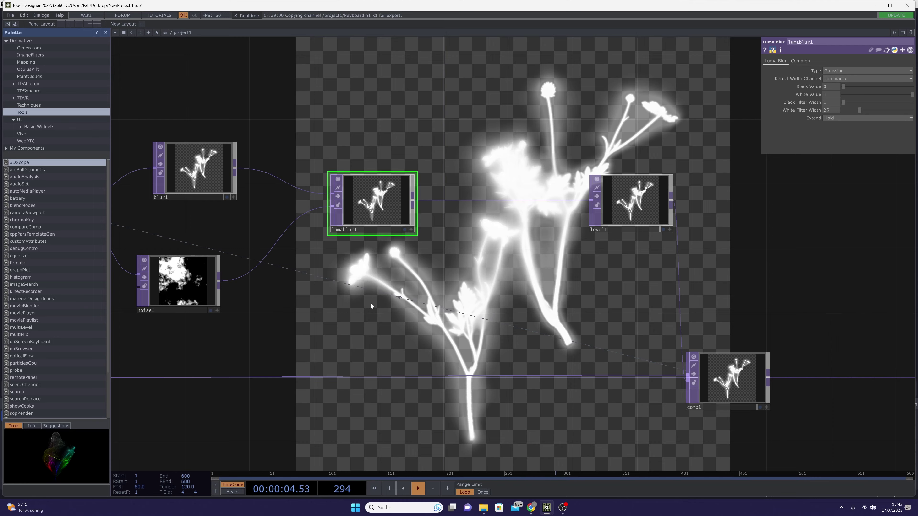
# - Set fit1's pixel format to 32-bit float (RGBA)
pyautogui.moveTo(374, 305); pyautogui.dragTo(601, 286)
pyautogui.scroll(-5, 601, 286)
pyautogui.moveTo(429, 356); pyautogui.dragTo(489, 357)
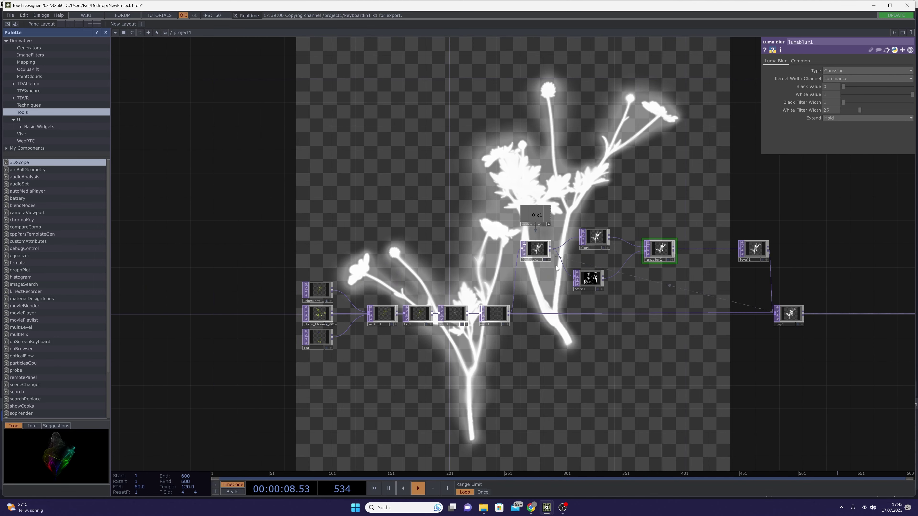
pyautogui.scroll(4, 454, 345)
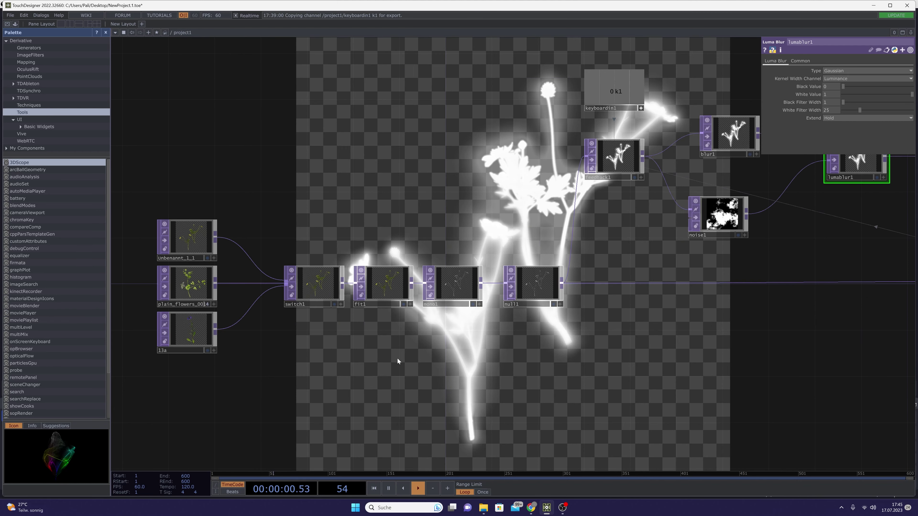
pyautogui.scroll(5, 386, 313)
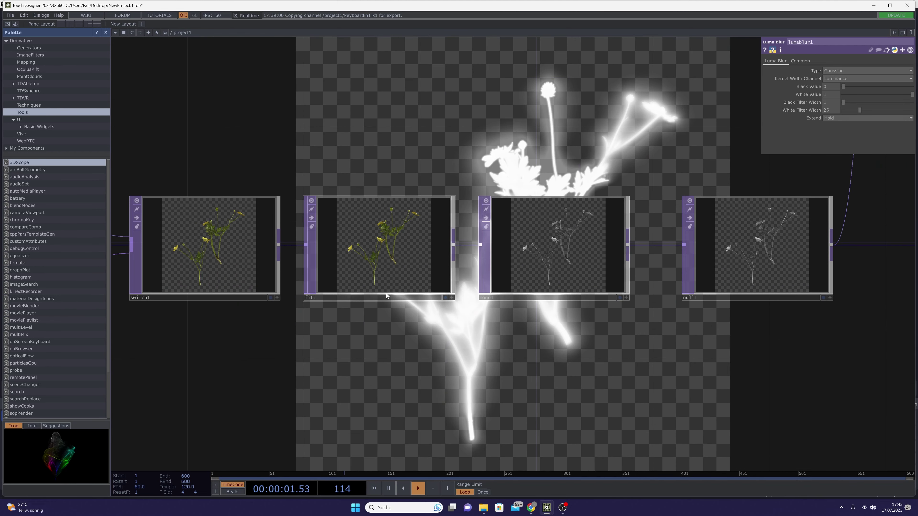
pyautogui.click(384, 252)
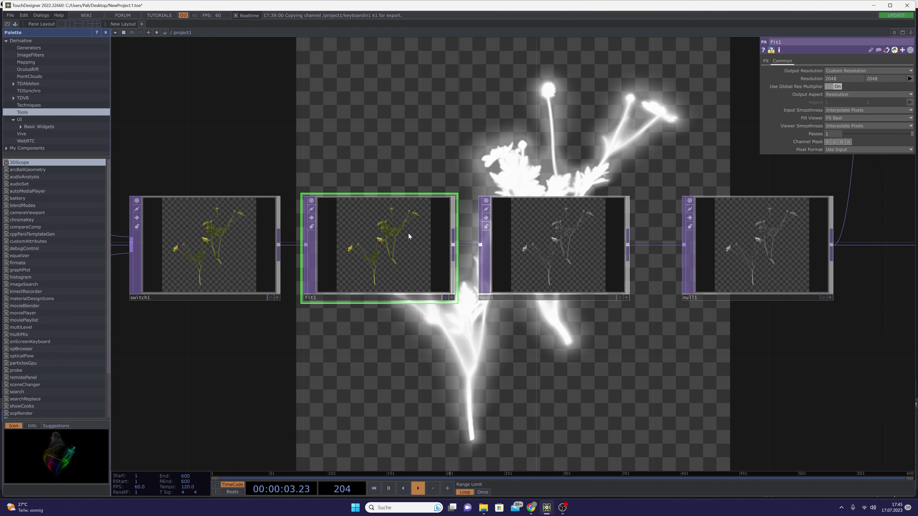
pyautogui.click(832, 150)
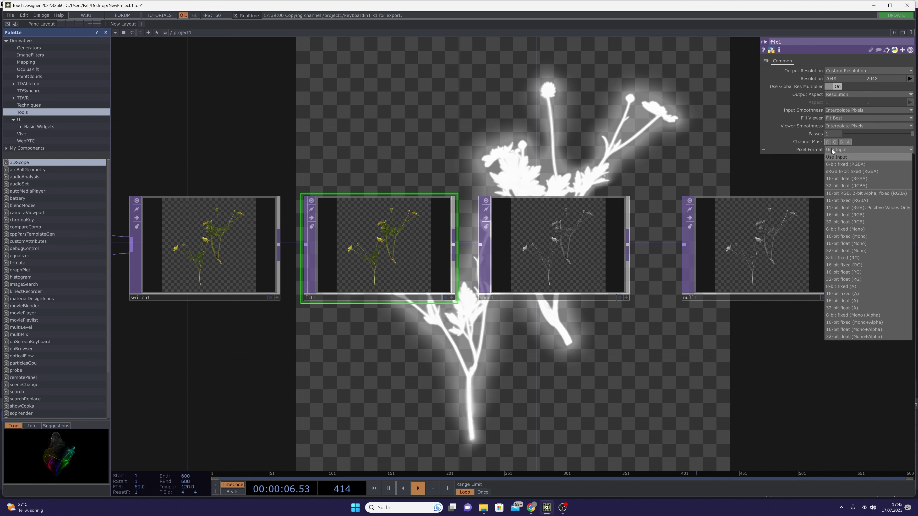
pyautogui.click(837, 185)
# - Examine the network from fit1 through mono1 and null1 to the feedback loop's level1 and comp1
pyautogui.moveTo(766, 416); pyautogui.dragTo(416, 247)
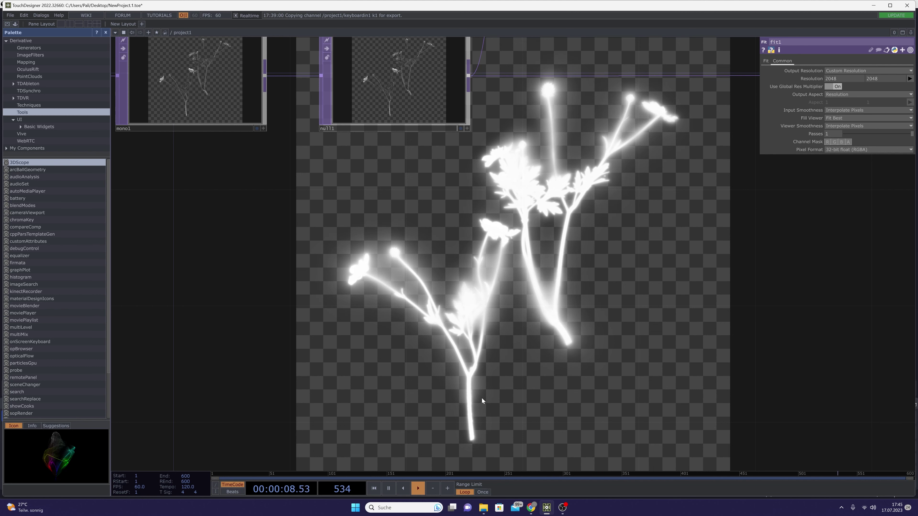
pyautogui.moveTo(519, 210); pyautogui.dragTo(489, 296)
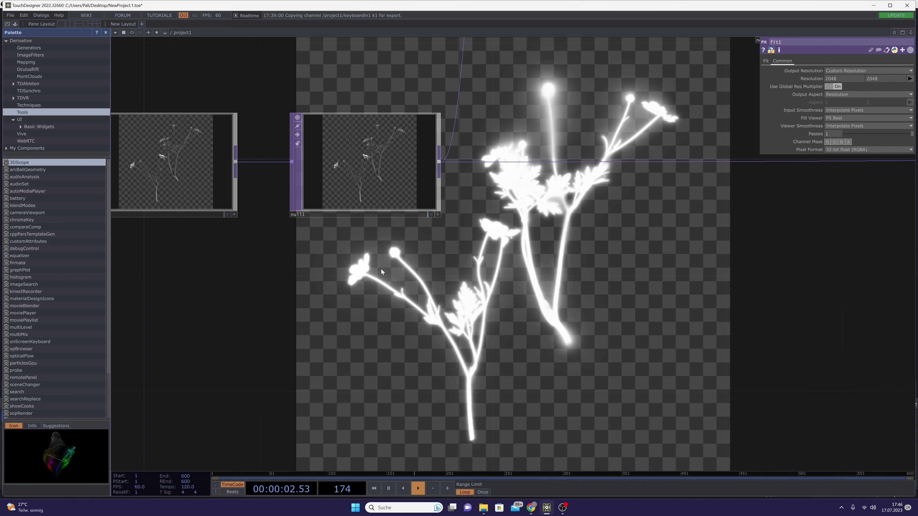
pyautogui.moveTo(206, 310); pyautogui.dragTo(545, 373)
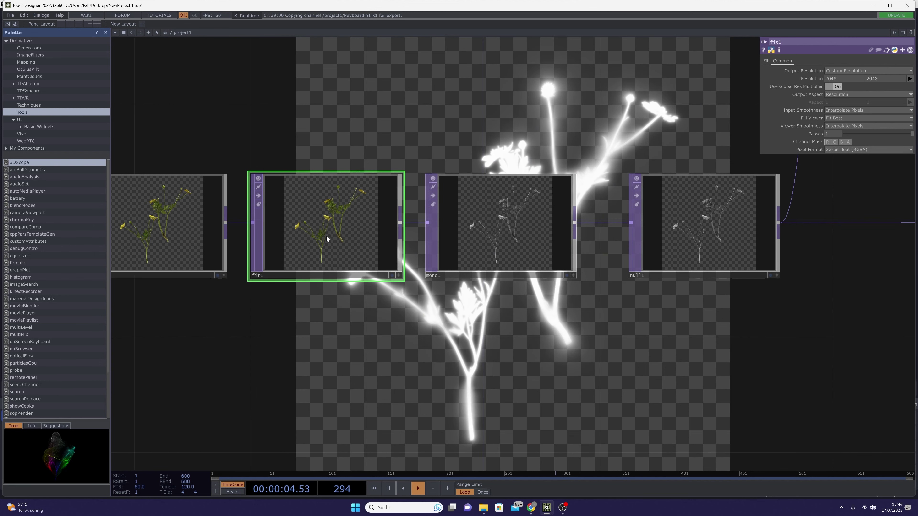
pyautogui.moveTo(824, 229); pyautogui.dragTo(289, 304)
pyautogui.scroll(-5, 433, 237)
pyautogui.moveTo(471, 240); pyautogui.dragTo(289, 312)
pyautogui.moveTo(386, 268); pyautogui.dragTo(251, 297)
pyautogui.moveTo(678, 444); pyautogui.dragTo(490, 251, button='right')
pyautogui.moveTo(480, 246); pyautogui.dragTo(598, 246)
pyautogui.moveTo(425, 268); pyautogui.dragTo(447, 272)
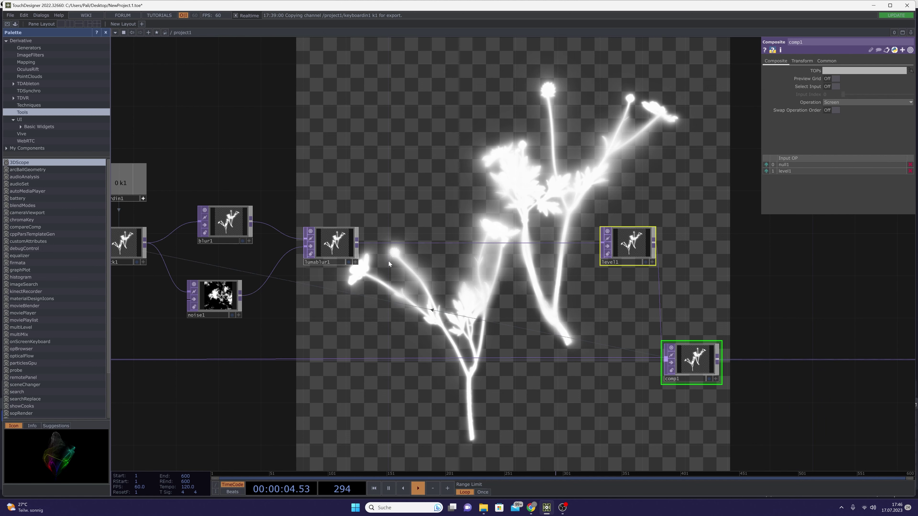
# - Move lumablur1 level with blur1 and insert a Displace TOP into the connection between lumablur1 and level1
pyautogui.scroll(2, 397, 260)
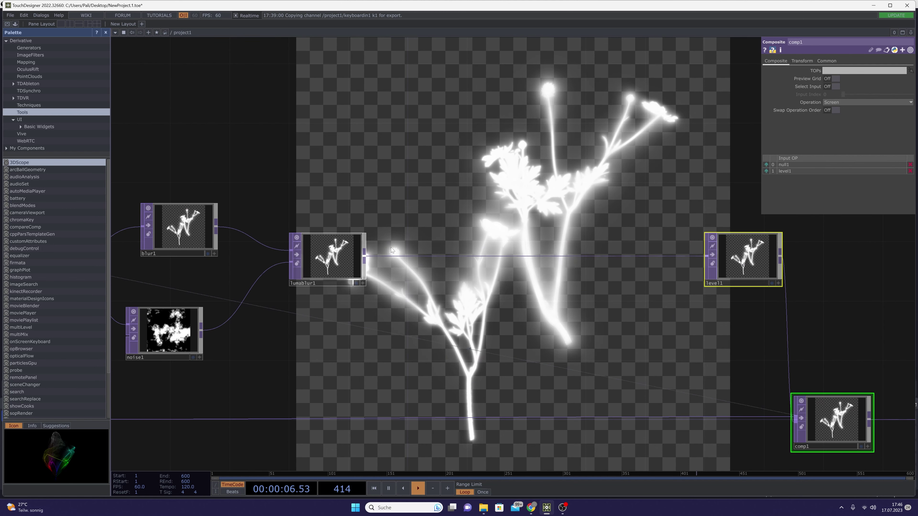
pyautogui.moveTo(342, 266); pyautogui.dragTo(342, 236)
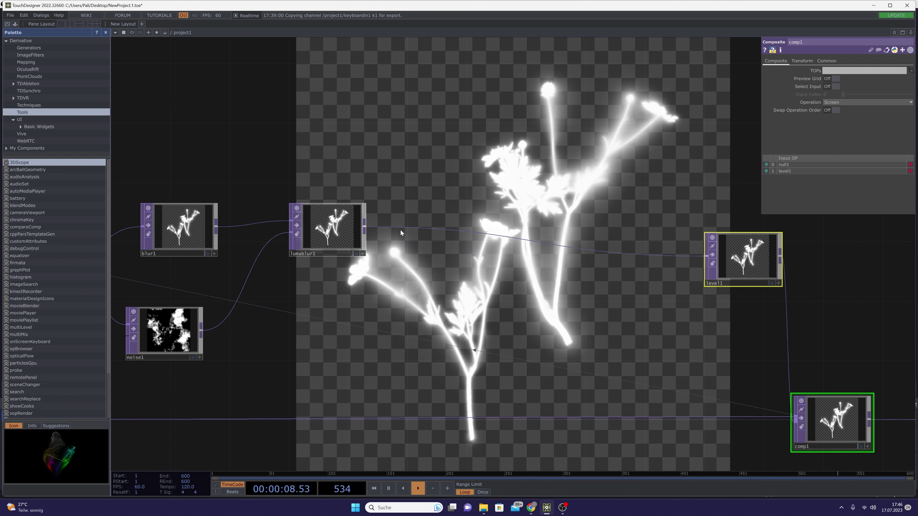
pyautogui.rightClick(450, 231)
pyautogui.click(456, 224)
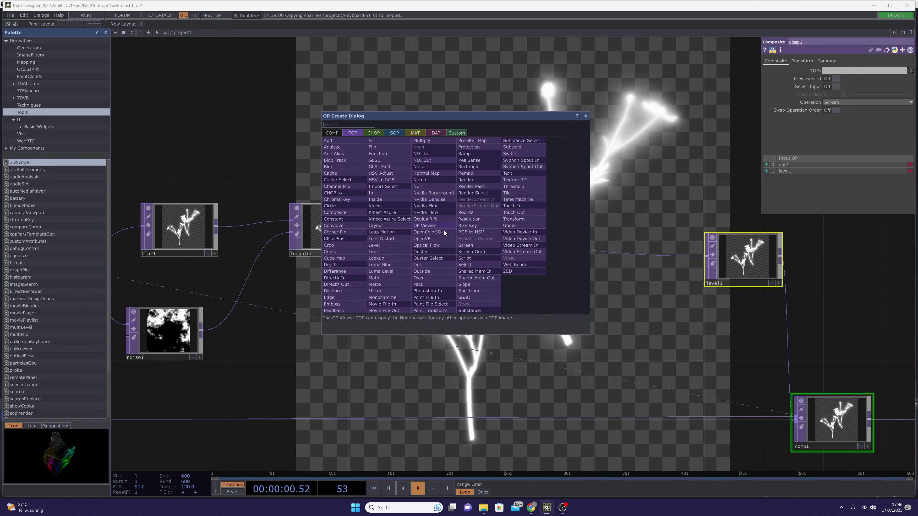
pyautogui.click(333, 290)
pyautogui.click(530, 217)
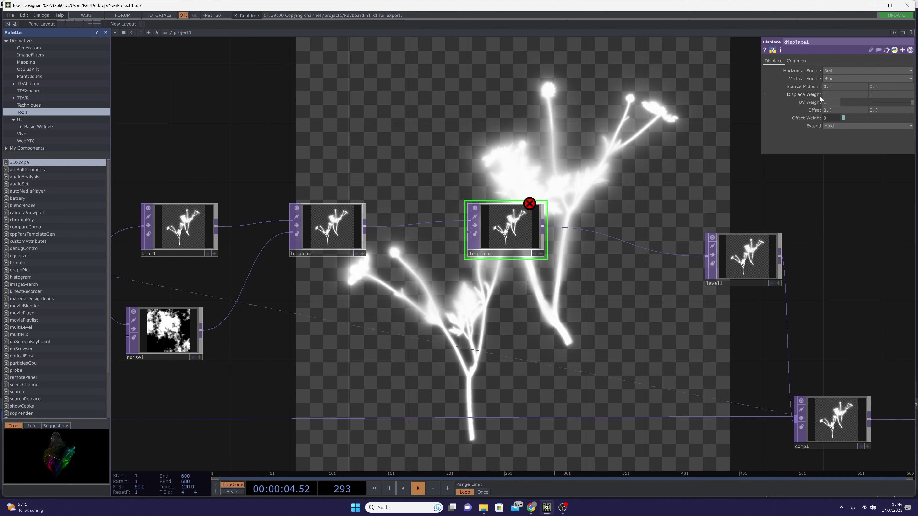
# - Set both displace weight values of displace1 to 0.001
pyautogui.moveTo(820, 96)
pyautogui.mouseDown(button='middle')
pyautogui.moveTo(788, 88)
pyautogui.moveTo(820, 96)
pyautogui.moveTo(820, 109)
pyautogui.mouseUp(button='middle')
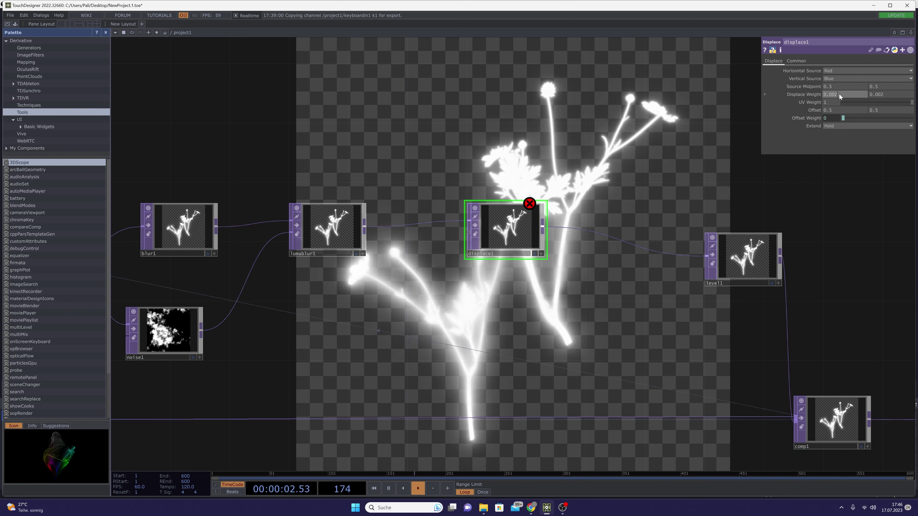
pyautogui.press('BackSpace')
pyautogui.write('1')
pyautogui.click(879, 94)
pyautogui.press('BackSpace')
pyautogui.write('1')
pyautogui.press('Return')
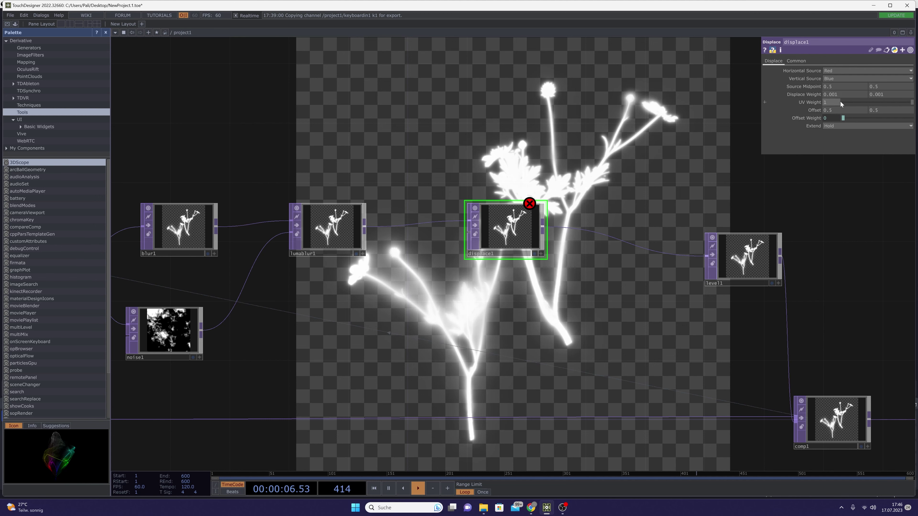
# - Add a Noise TOP below the connection between lumablur1 and displace1 and feed it from lumablur1's output
pyautogui.moveTo(580, 284); pyautogui.dragTo(507, 219)
pyautogui.moveTo(431, 172); pyautogui.dragTo(491, 175)
pyautogui.moveTo(390, 269); pyautogui.dragTo(455, 283)
pyautogui.press('Tab')
pyautogui.click(388, 218)
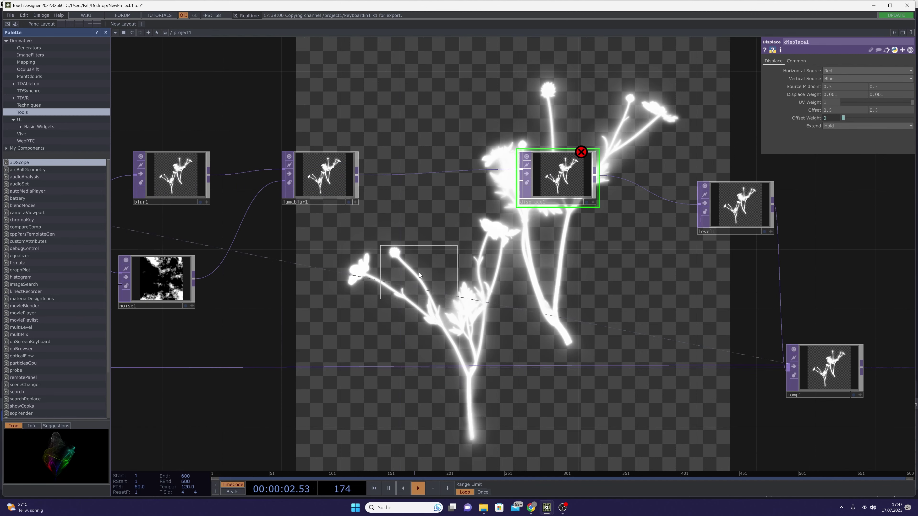
pyautogui.click(439, 282)
pyautogui.click(358, 177)
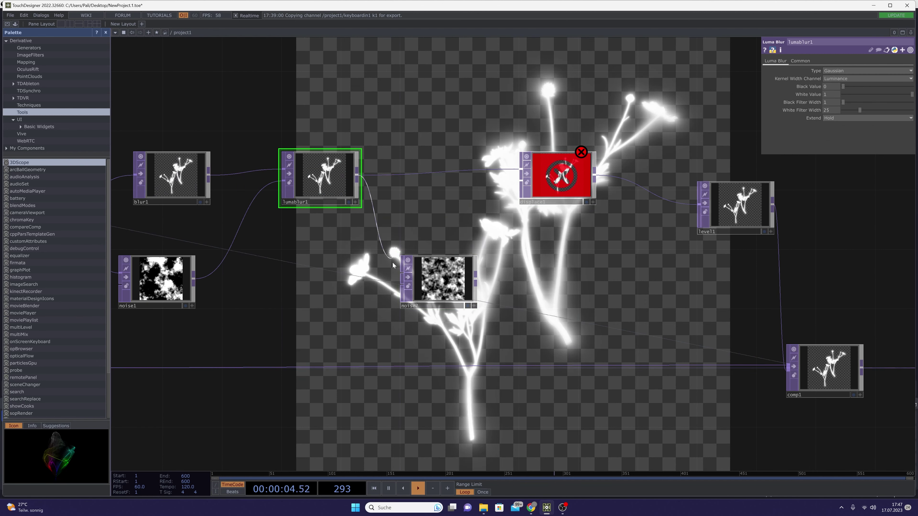
pyautogui.click(427, 276)
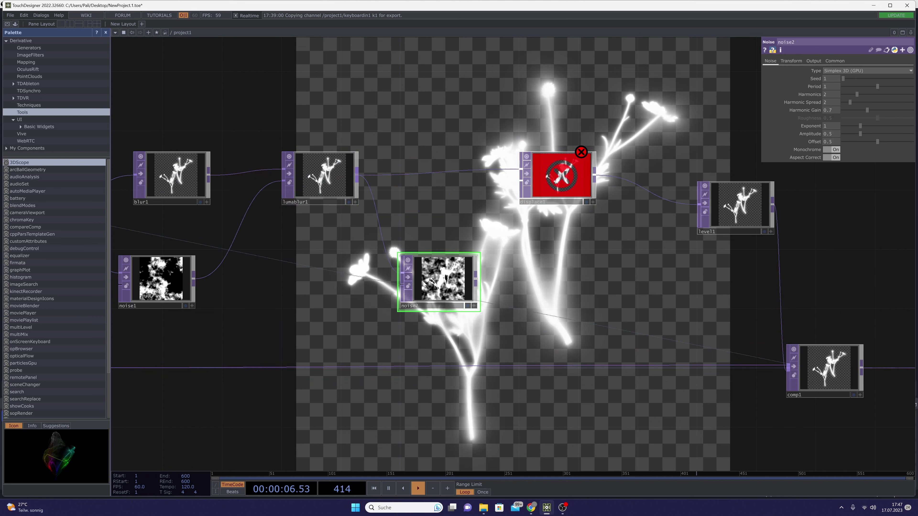
# - Set noise2's RGB output to Noise and connect noise2 to displace1's second input
pyautogui.click(812, 60)
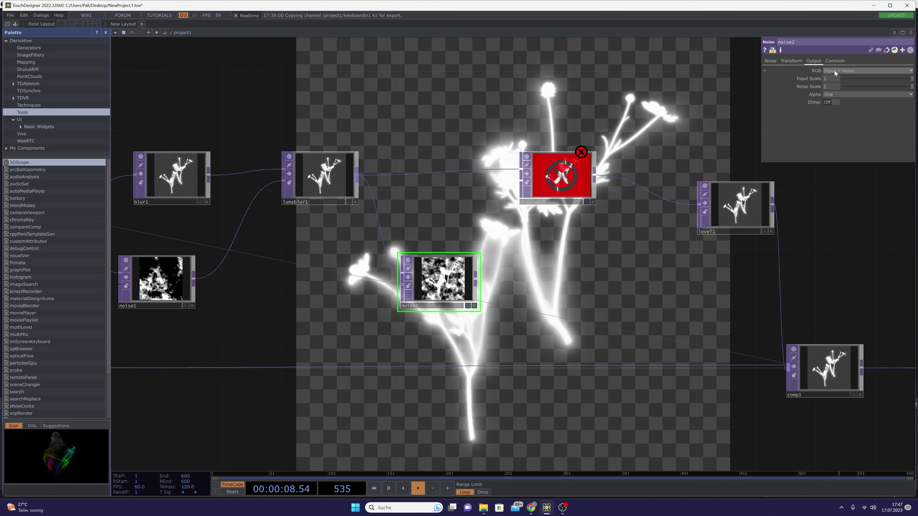
pyautogui.click(834, 71)
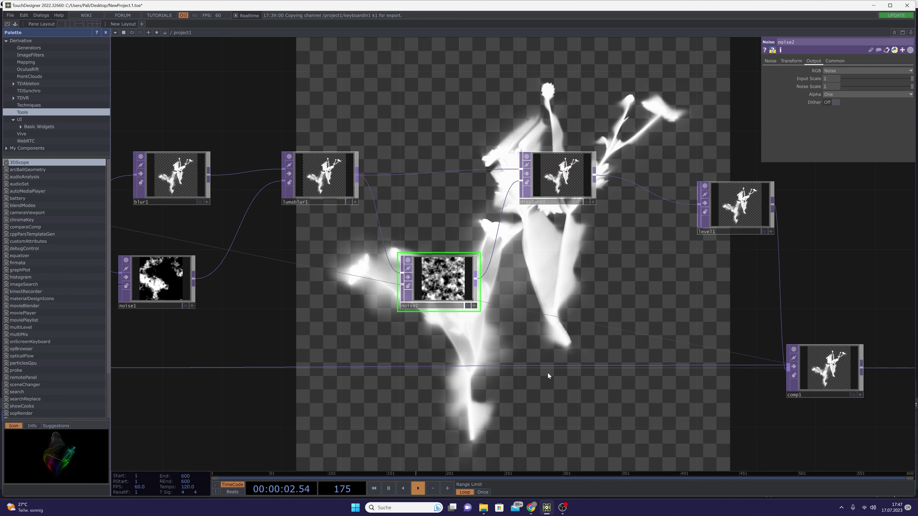
pyautogui.moveTo(548, 373)
pyautogui.mouseDown()
pyautogui.moveTo(576, 285)
pyautogui.moveTo(549, 356)
pyautogui.mouseUp()
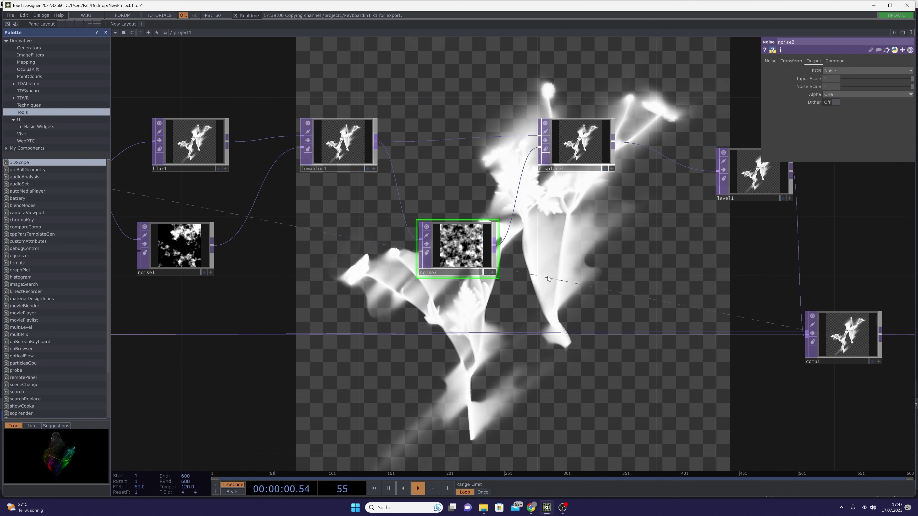
pyautogui.moveTo(547, 276); pyautogui.dragTo(543, 335)
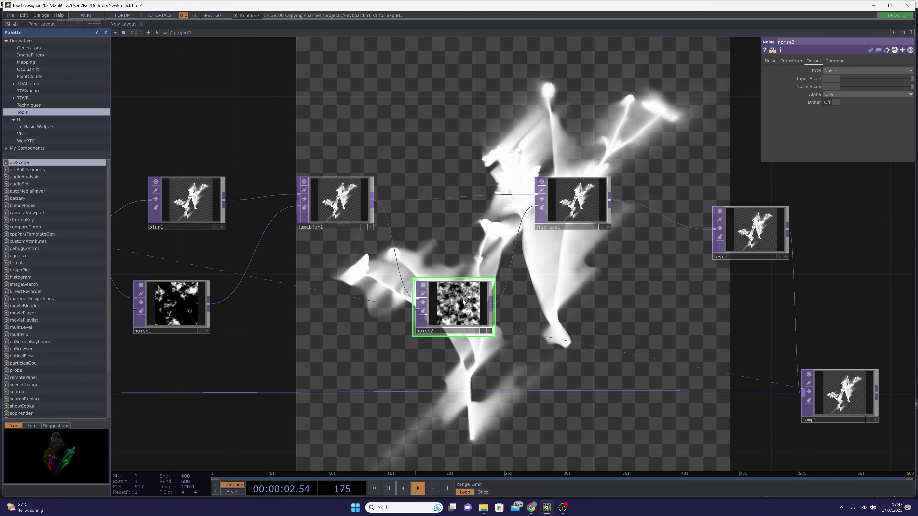
# - Animate noise2's Z translation with a seconds-based time expression and turn off Monochrome
pyautogui.click(787, 62)
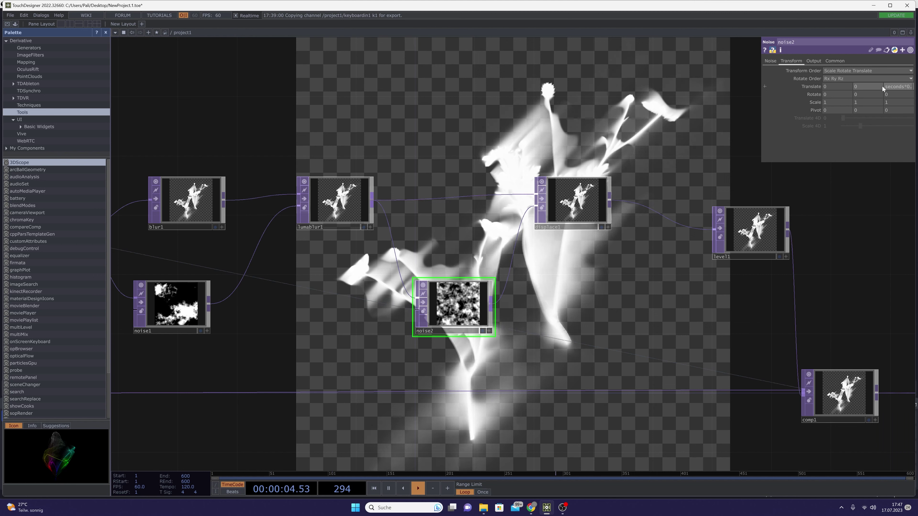
pyautogui.press('Return')
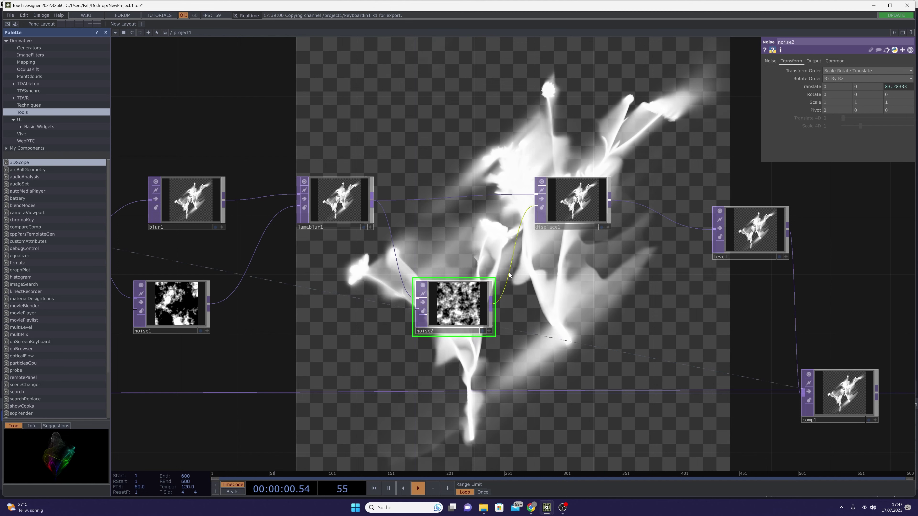
pyautogui.click(776, 61)
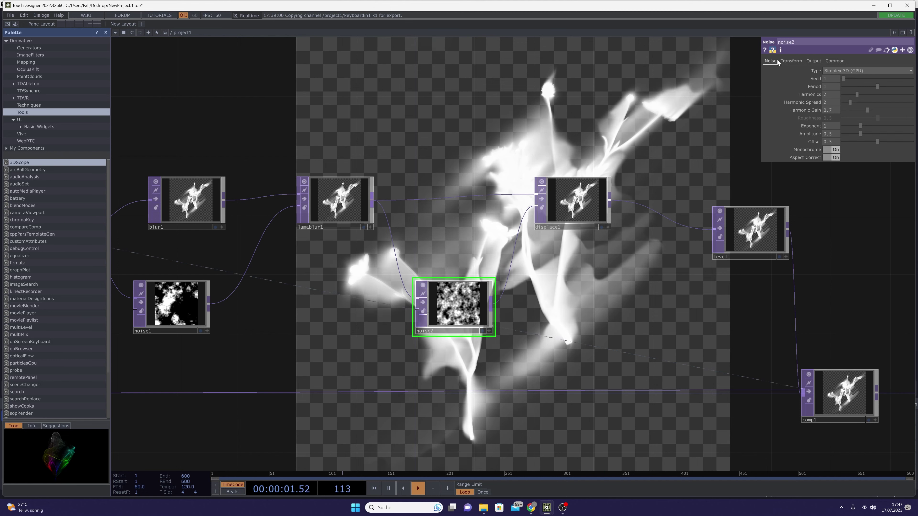
pyautogui.click(830, 150)
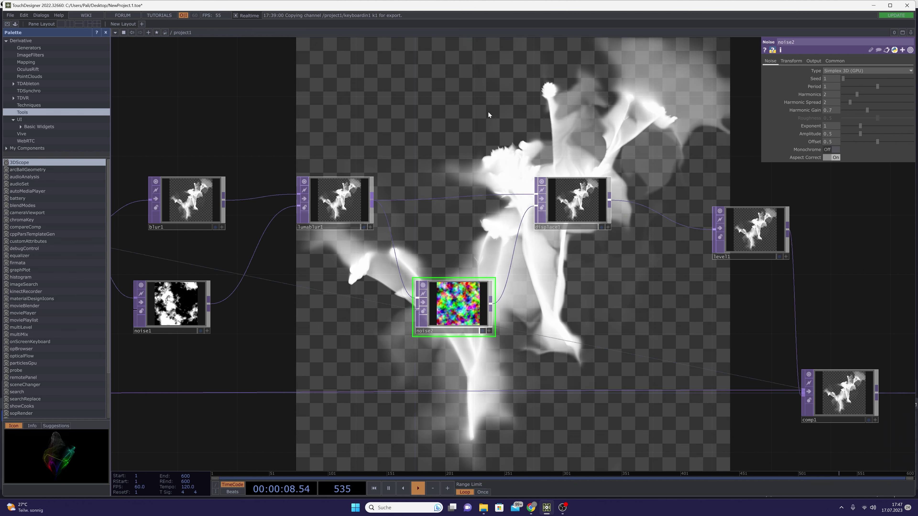
# - Set noise2's period to 2, harmonics to 3 and amplitude to 0.15
pyautogui.moveTo(637, 298); pyautogui.dragTo(569, 275)
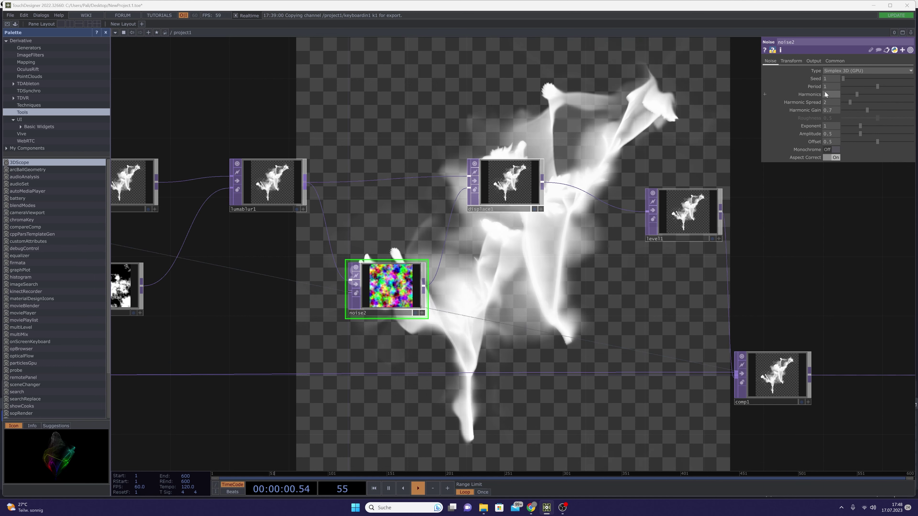
pyautogui.moveTo(827, 88); pyautogui.dragTo(818, 88)
pyautogui.write('2')
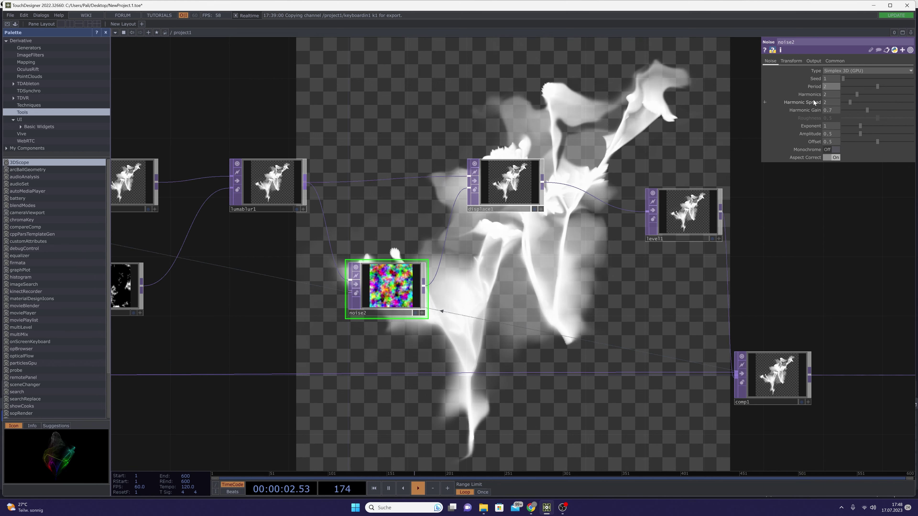
pyautogui.click(827, 95)
pyautogui.write('3')
pyautogui.press('Return')
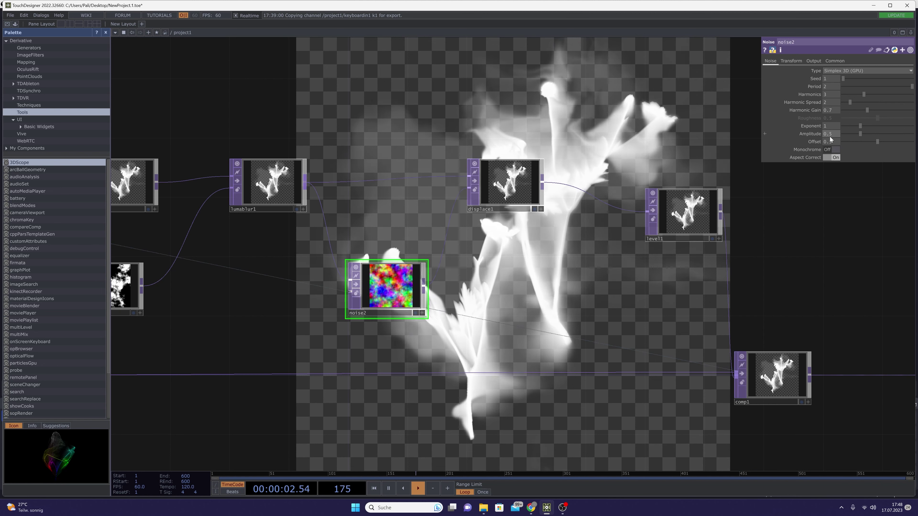
pyautogui.write('1')
pyautogui.press('Return')
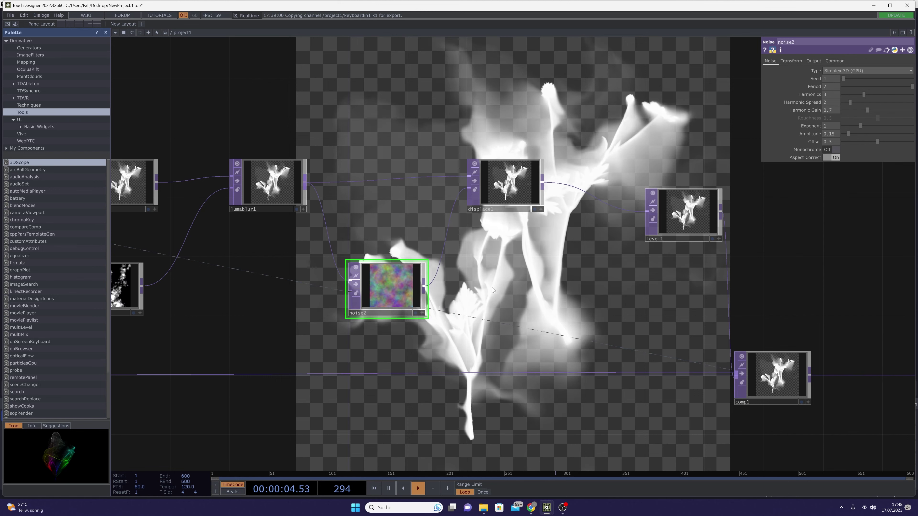
pyautogui.scroll(3, 376, 284)
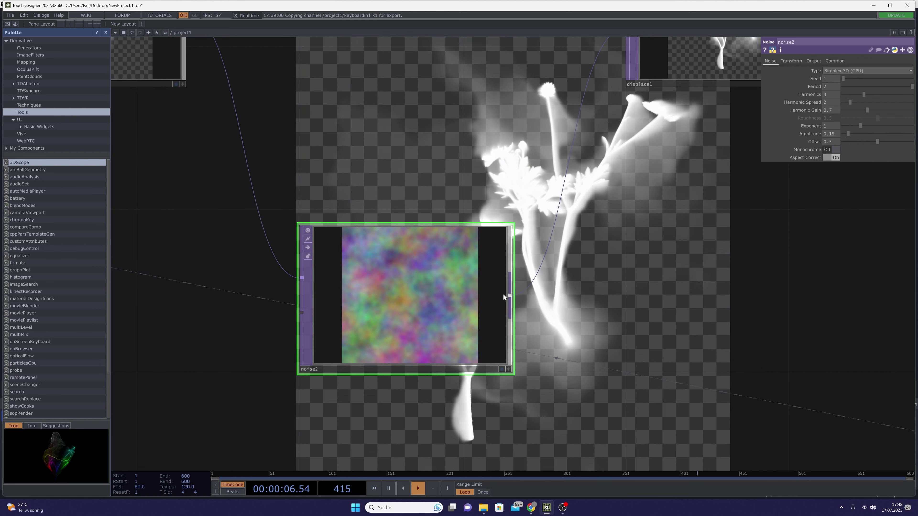
pyautogui.moveTo(623, 265); pyautogui.dragTo(499, 296)
pyautogui.scroll(-3, 500, 293)
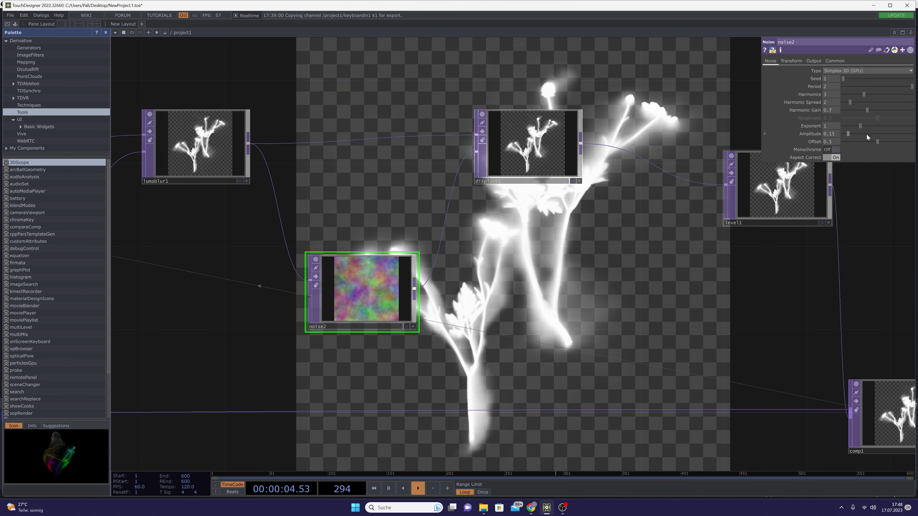
# - Try an amplitude of 1.65 on noise2 and restore it to 0.15
pyautogui.moveTo(867, 132); pyautogui.dragTo(900, 133)
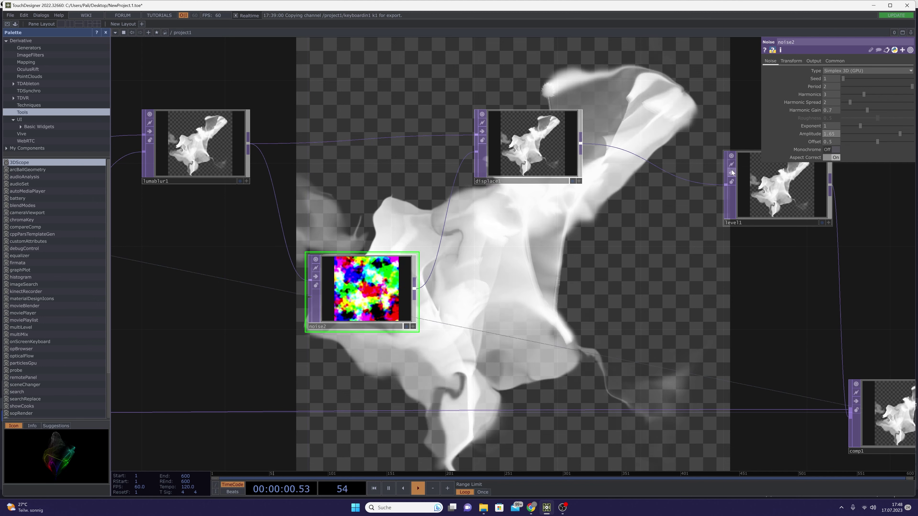
pyautogui.write('0.')
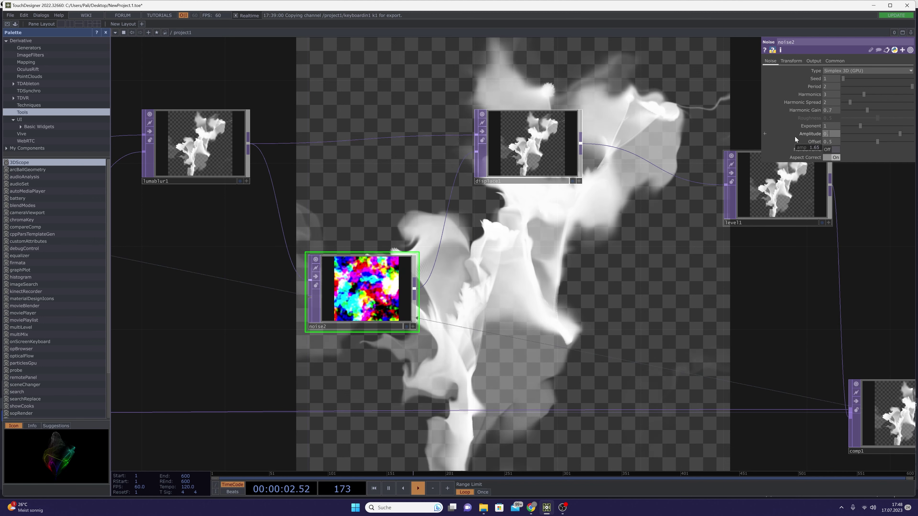
pyautogui.write('15')
pyautogui.press('Return')
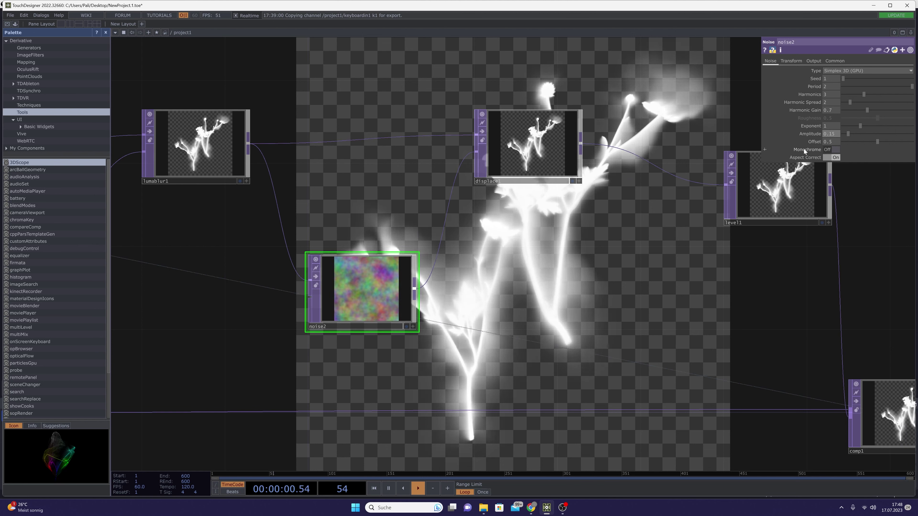
# - Move level1 closer to displace1 so both operators sit side by side on the same row
pyautogui.moveTo(526, 292); pyautogui.dragTo(494, 302)
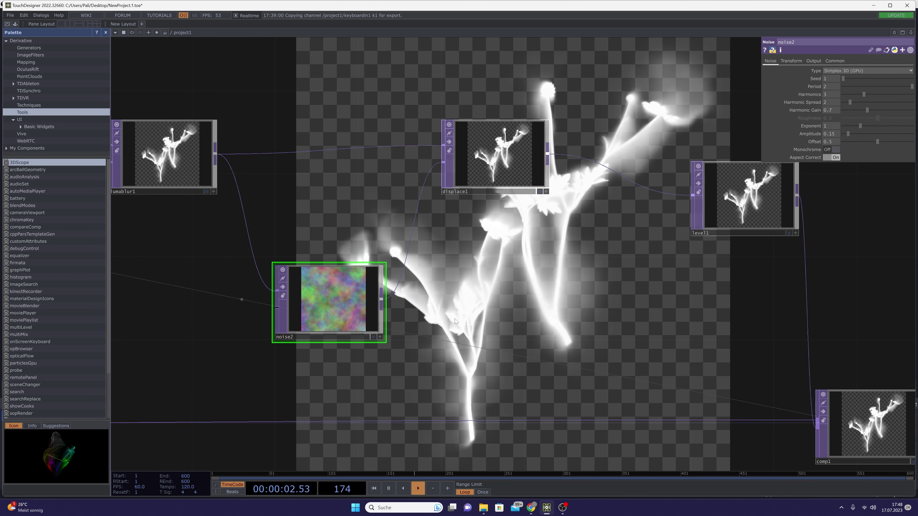
pyautogui.scroll(3, 507, 315)
pyautogui.scroll(-5, 502, 314)
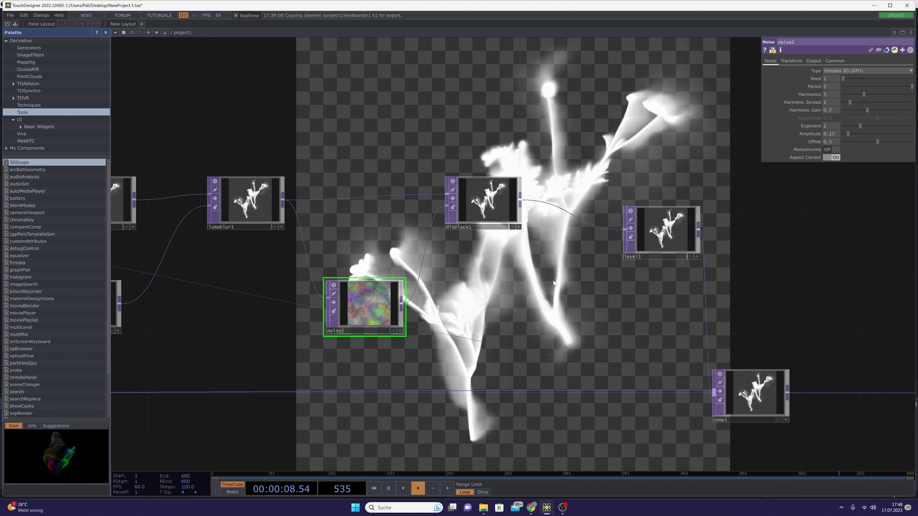
pyautogui.moveTo(653, 251); pyautogui.dragTo(608, 227)
pyautogui.moveTo(513, 232); pyautogui.dragTo(375, 133)
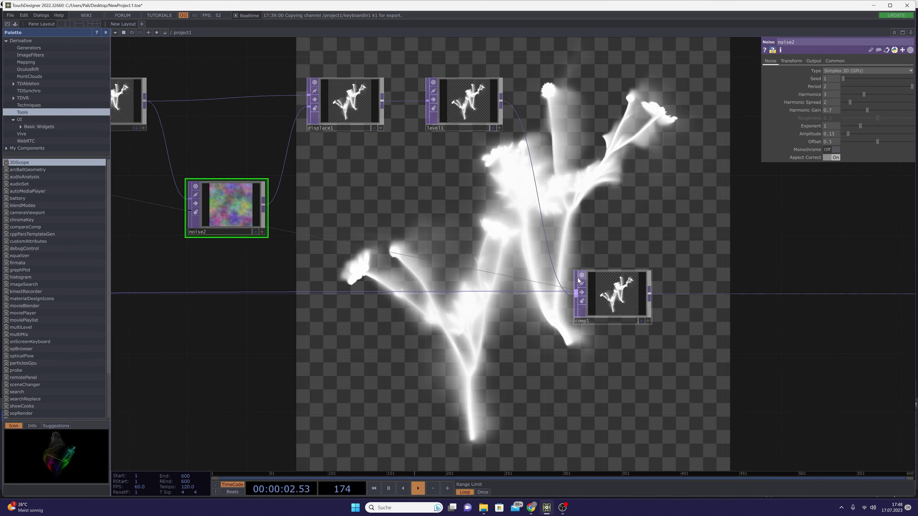
pyautogui.moveTo(608, 298); pyautogui.dragTo(531, 385, button='middle')
pyautogui.moveTo(528, 343); pyautogui.dragTo(383, 294, button='middle')
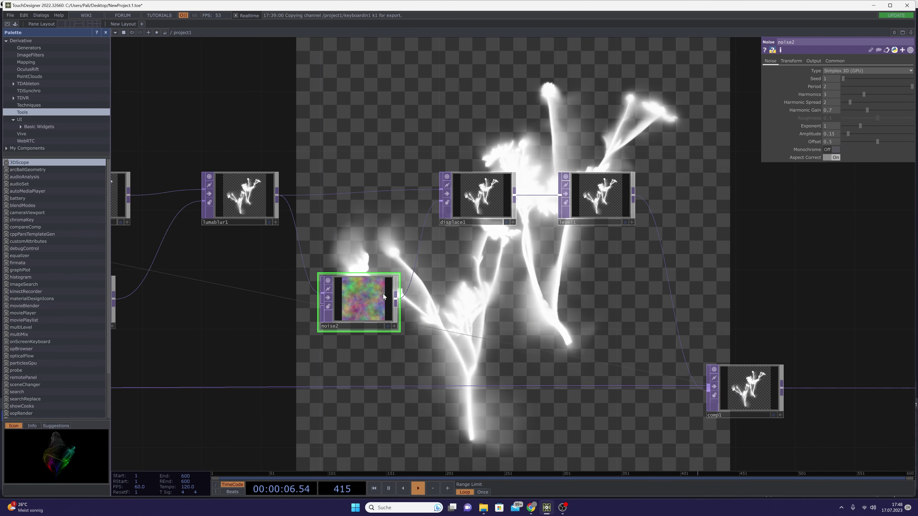
# - Set noise2's seed to 6839, then try a period of 4 and restore it to 2
pyautogui.moveTo(868, 78); pyautogui.dragTo(912, 86)
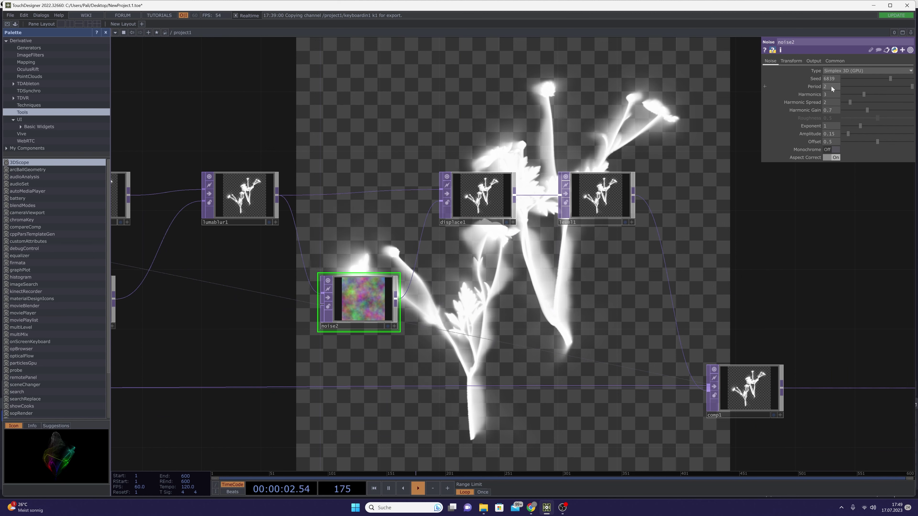
pyautogui.click(831, 88)
pyautogui.write('4')
pyautogui.press('Return')
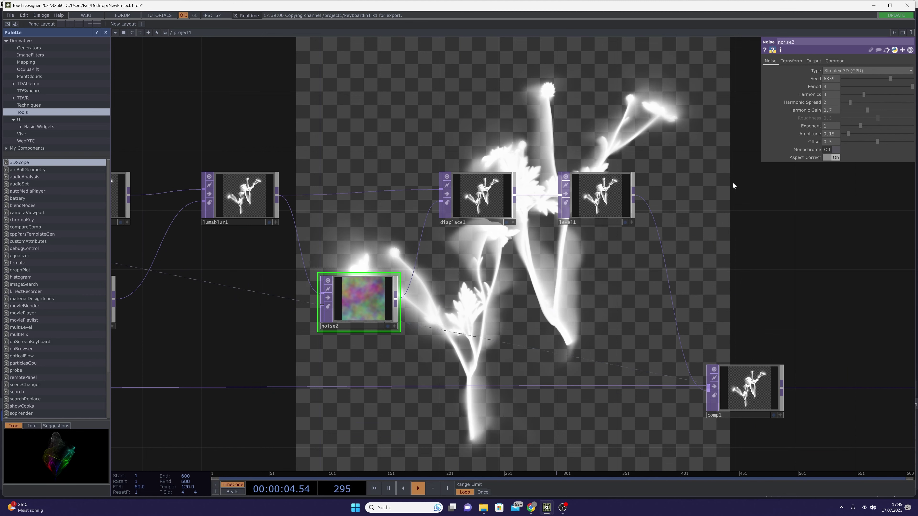
pyautogui.moveTo(499, 319); pyautogui.dragTo(493, 286)
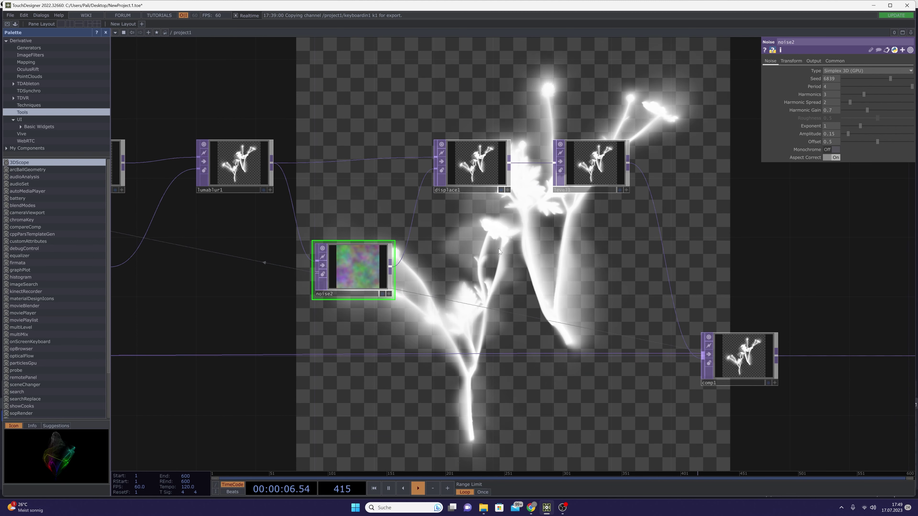
pyautogui.moveTo(498, 249); pyautogui.dragTo(490, 196)
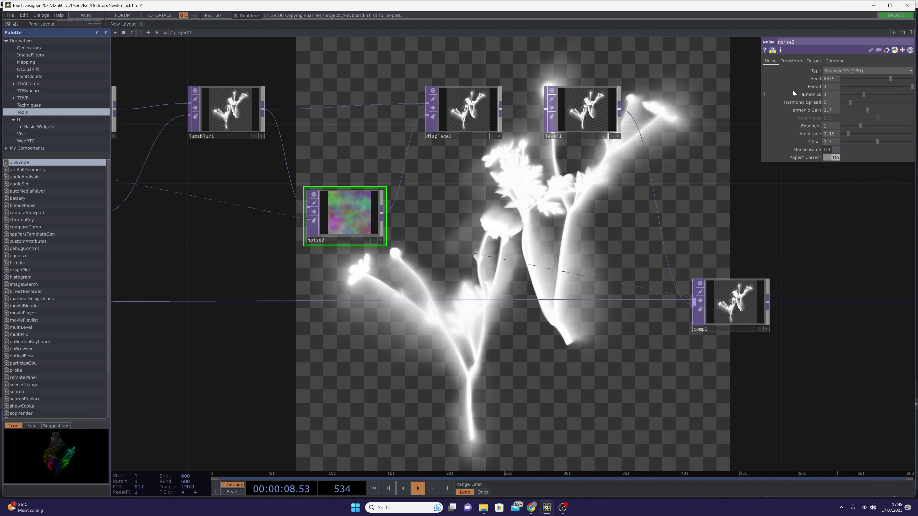
pyautogui.moveTo(827, 86); pyautogui.dragTo(544, 200)
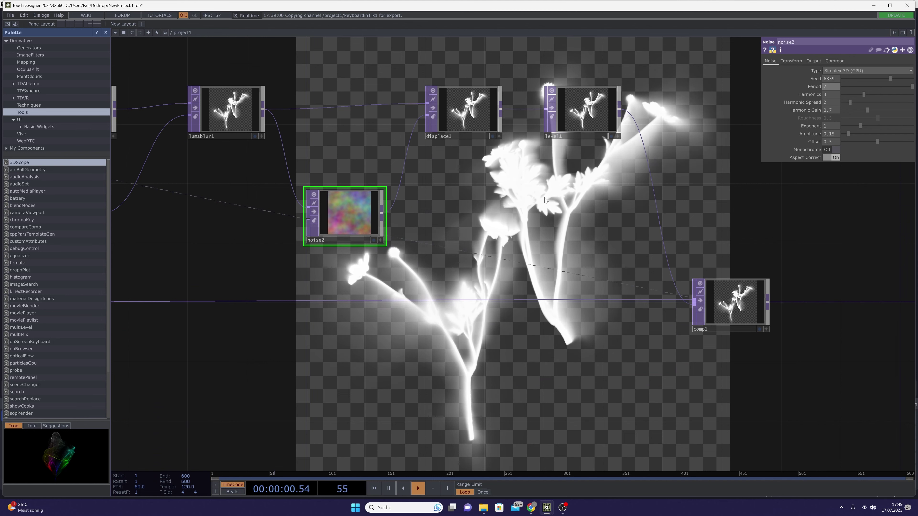
# - Insert a Composite TOP on the wire between comp1 and null2, dismissing the mail notifications
pyautogui.scroll(-5, 547, 264)
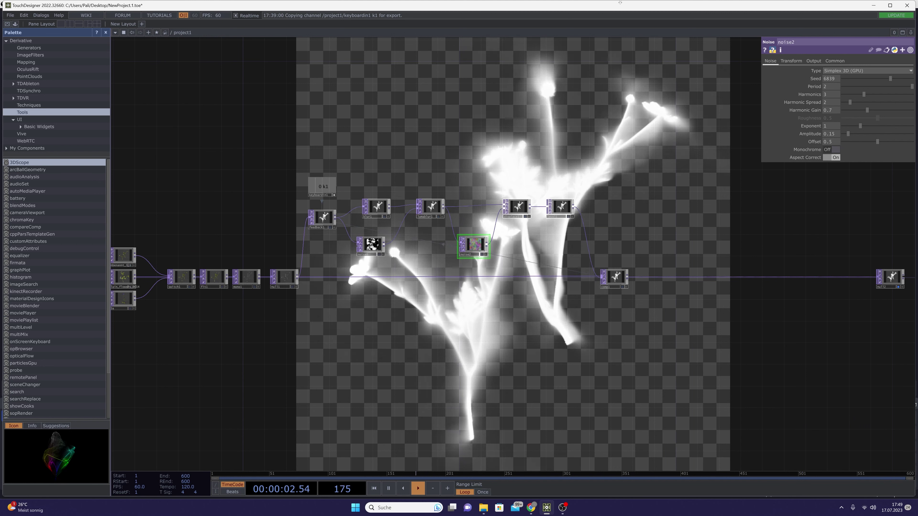
pyautogui.moveTo(648, 253); pyautogui.dragTo(507, 210)
pyautogui.scroll(3, 508, 210)
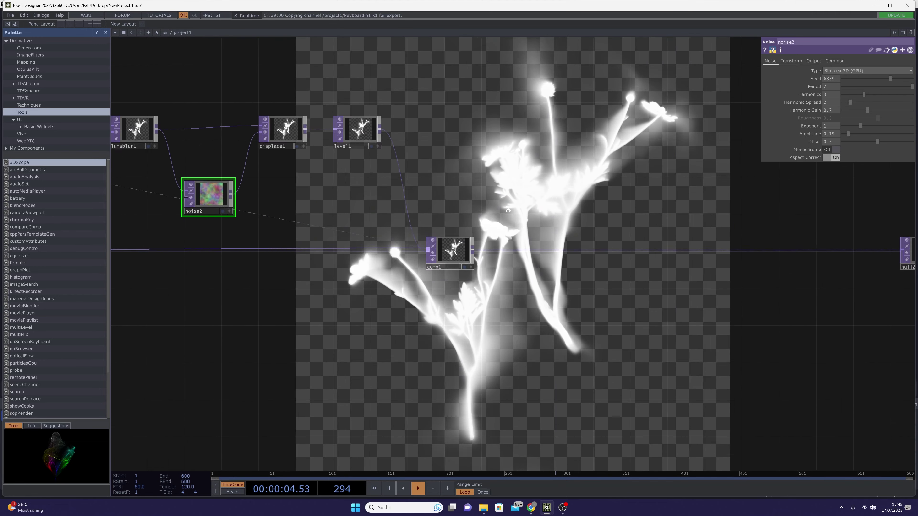
pyautogui.scroll(1, 508, 210)
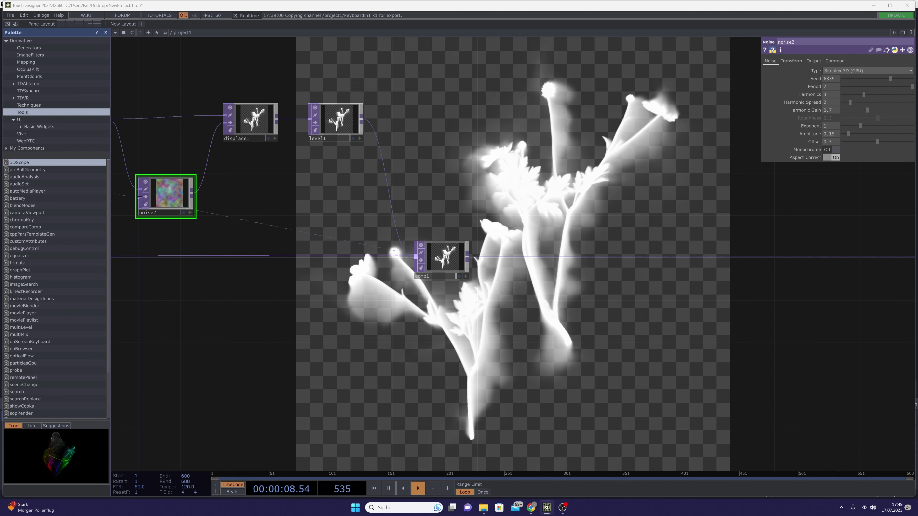
pyautogui.moveTo(504, 253); pyautogui.dragTo(416, 241)
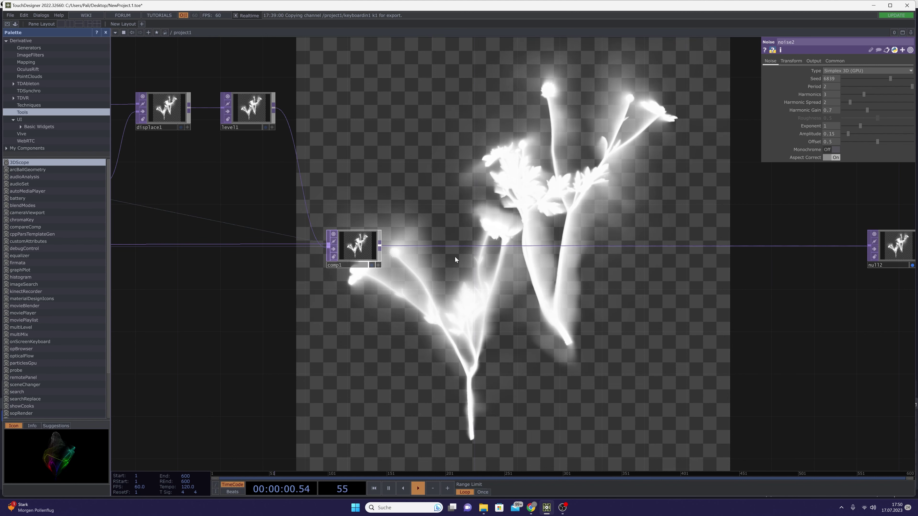
pyautogui.rightClick(464, 246)
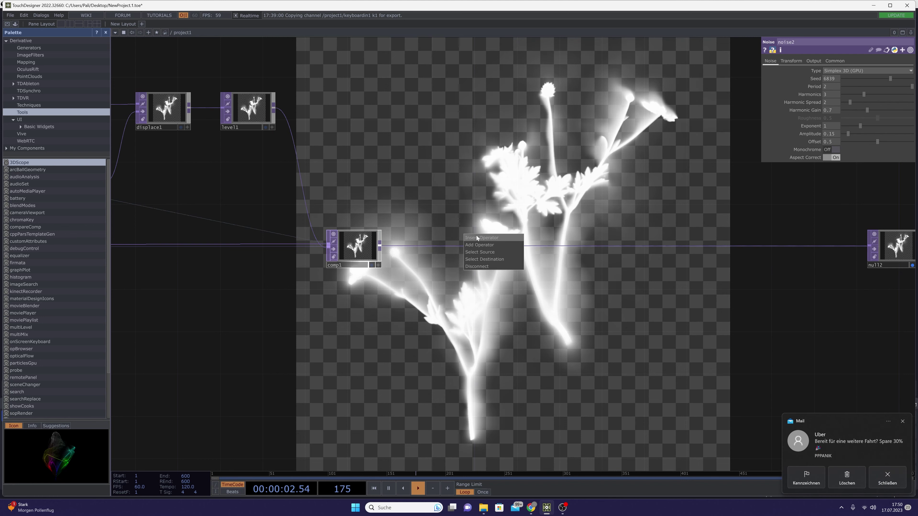
pyautogui.click(473, 245)
pyautogui.click(887, 474)
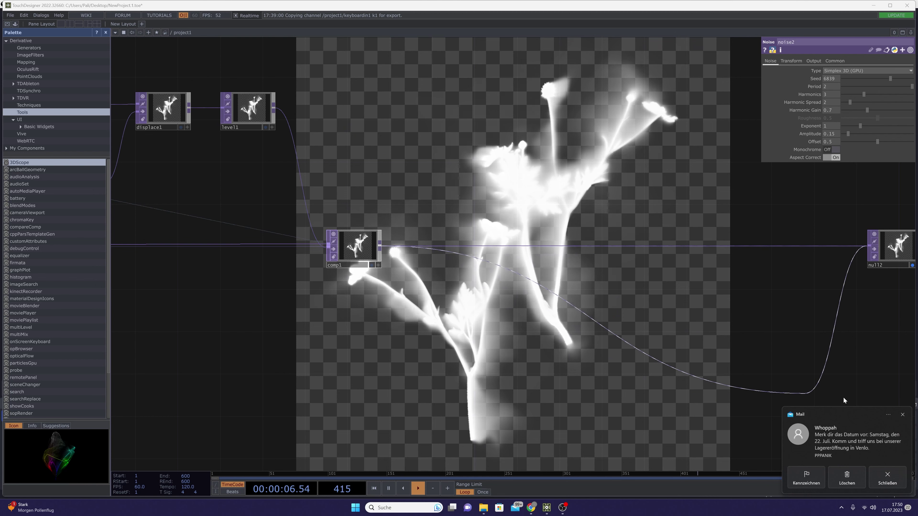
pyautogui.click(903, 414)
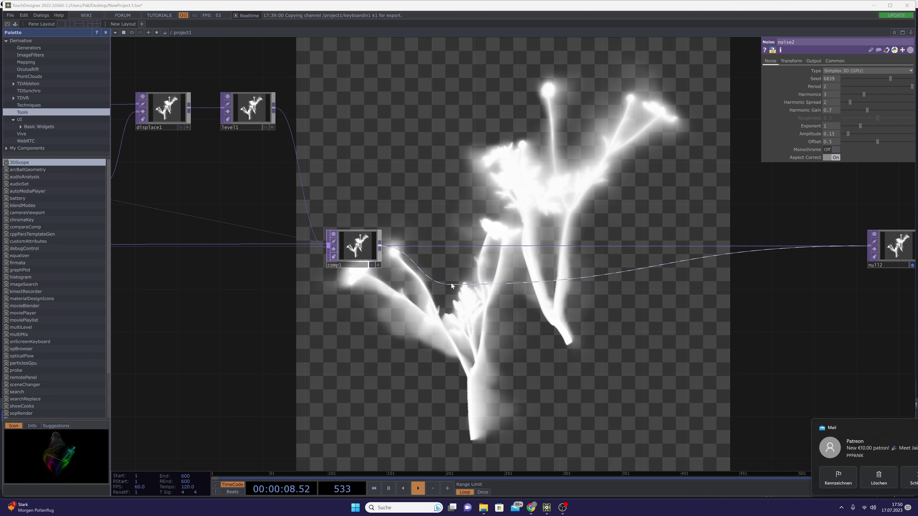
pyautogui.click(902, 429)
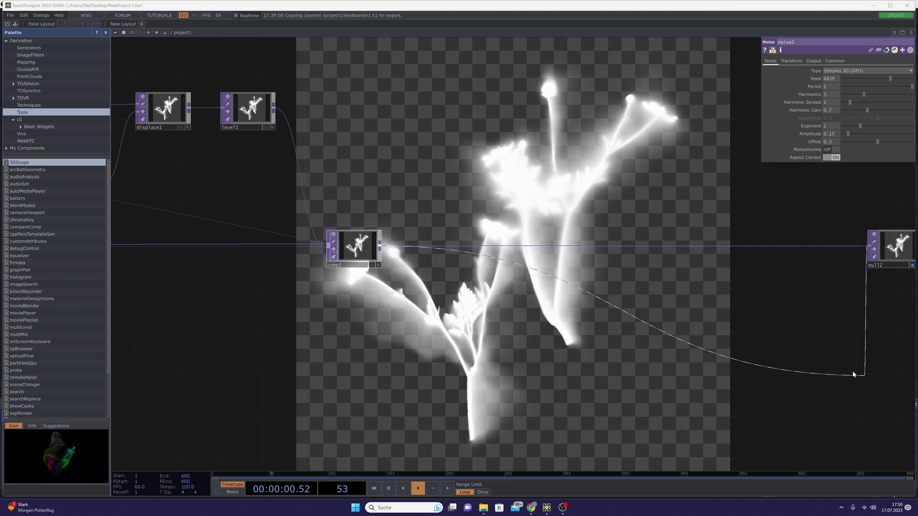
pyautogui.click(488, 251)
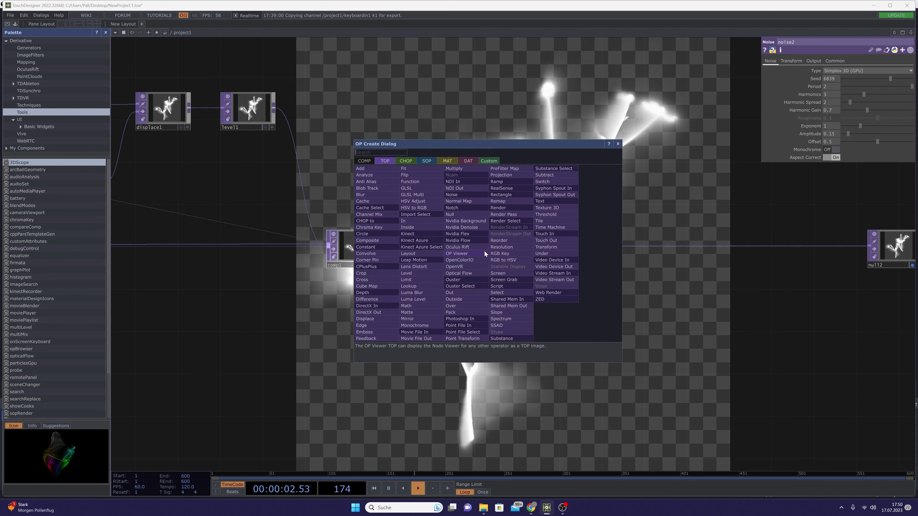
pyautogui.click(382, 240)
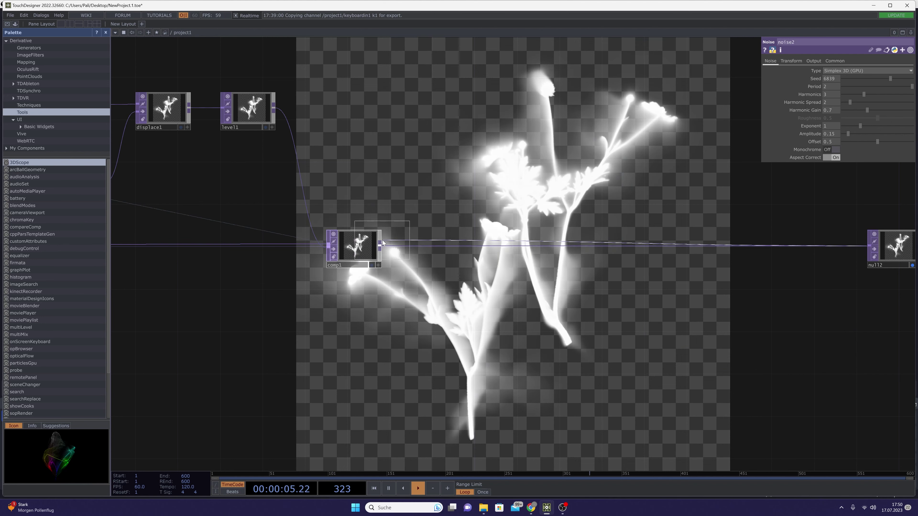
pyautogui.click(497, 246)
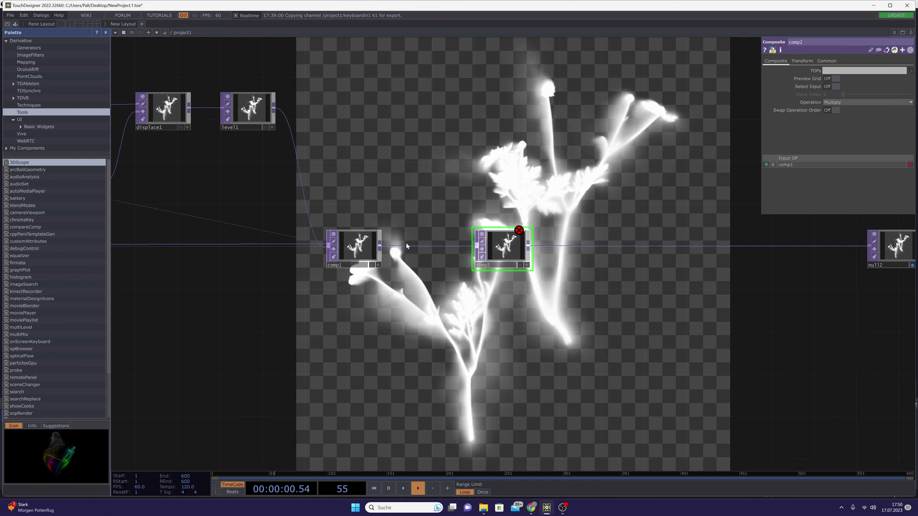
# - Add a Select TOP to the network just below null1
pyautogui.moveTo(502, 246); pyautogui.dragTo(534, 246)
pyautogui.moveTo(213, 315); pyautogui.dragTo(553, 322)
pyautogui.moveTo(125, 322); pyautogui.dragTo(535, 318)
pyautogui.moveTo(253, 301); pyautogui.dragTo(403, 310)
pyautogui.moveTo(559, 243); pyautogui.dragTo(485, 263, button='middle')
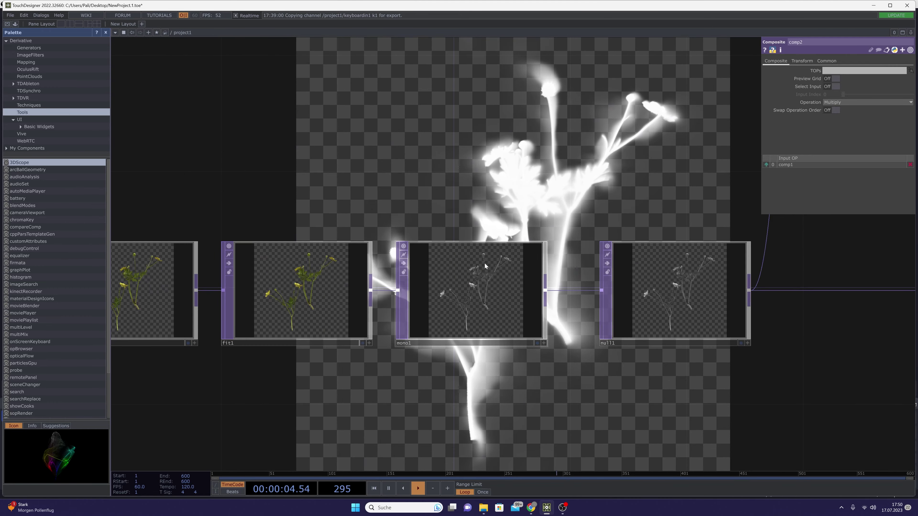
pyautogui.moveTo(587, 333); pyautogui.dragTo(397, 287)
pyautogui.moveTo(399, 287); pyautogui.dragTo(523, 291, button='middle')
pyautogui.press('h')
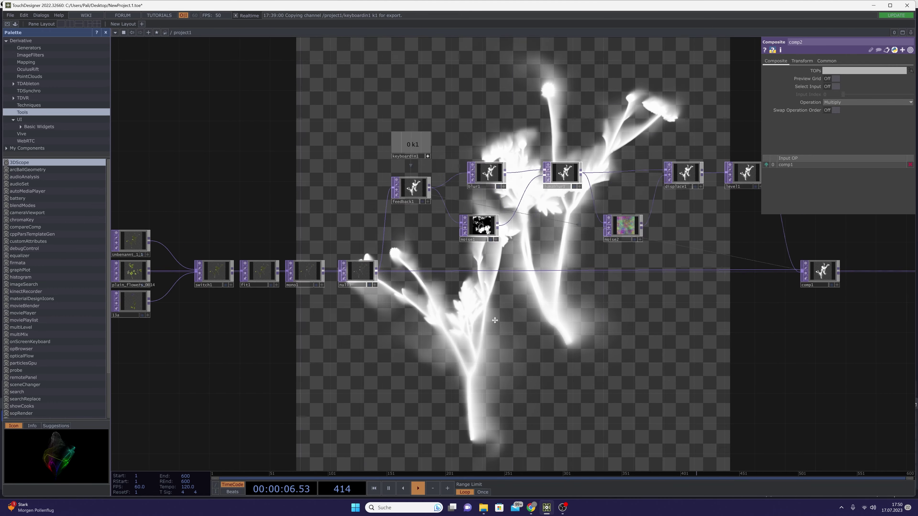
pyautogui.press('Tab')
pyautogui.click(513, 361)
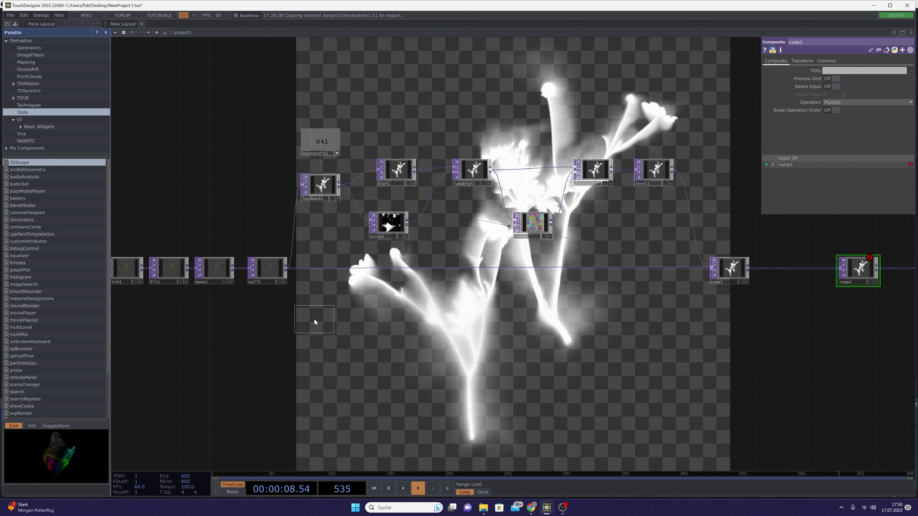
pyautogui.click(314, 315)
# - Set null1 as select1's source TOP and move select1 to just below comp1
pyautogui.scroll(5, 286, 328)
pyautogui.scroll(4, 440, 350)
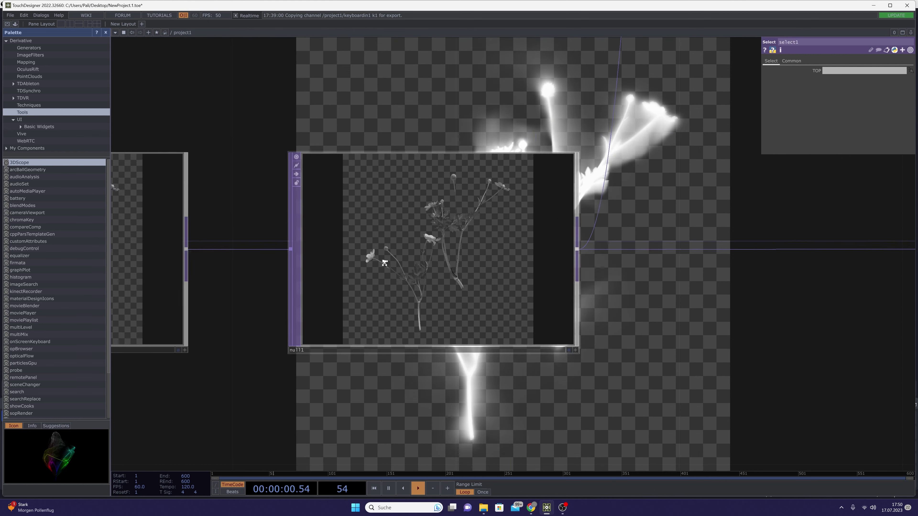
pyautogui.scroll(-5, 445, 270)
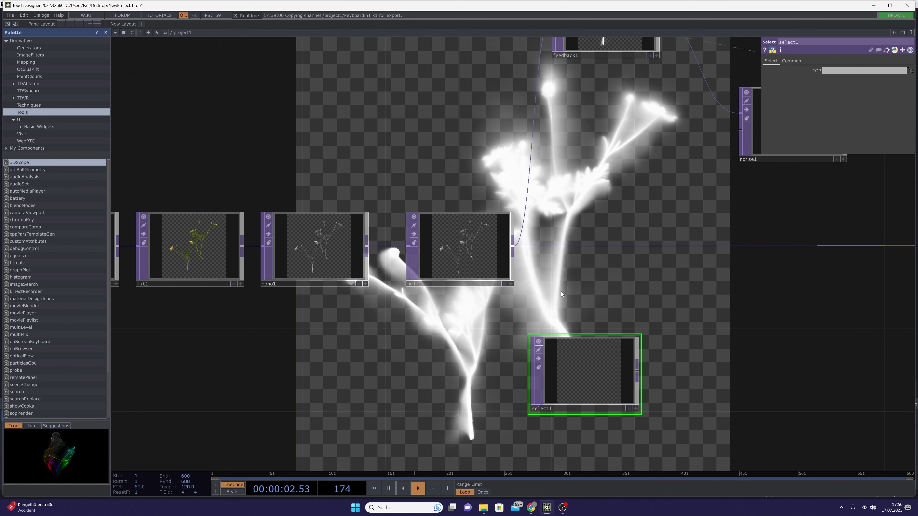
pyautogui.moveTo(561, 291); pyautogui.dragTo(456, 258)
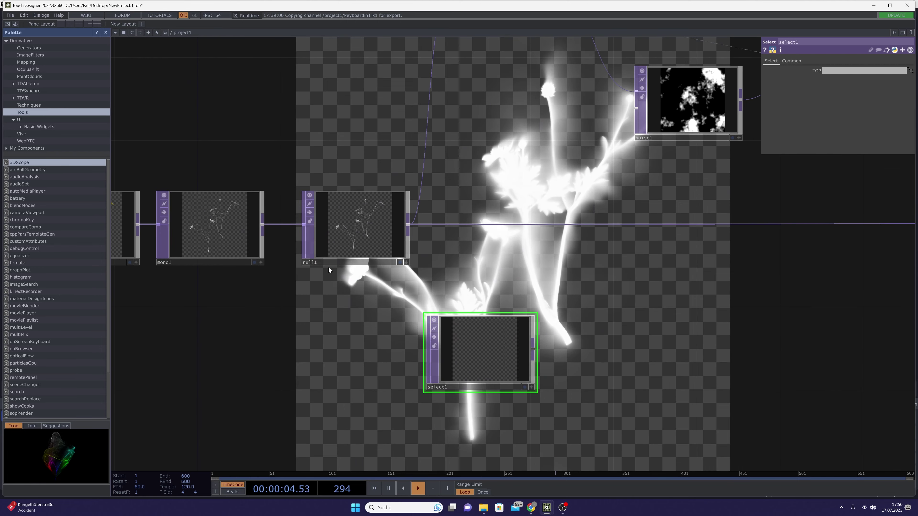
pyautogui.moveTo(328, 267); pyautogui.dragTo(755, 343)
pyautogui.moveTo(652, 335); pyautogui.dragTo(780, 291)
pyautogui.scroll(-4, 275, 294)
pyautogui.moveTo(810, 292); pyautogui.dragTo(343, 340)
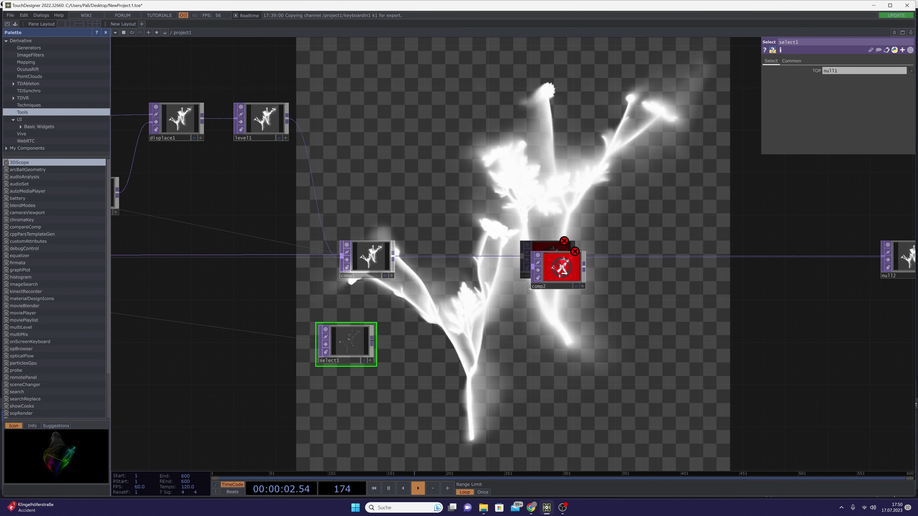
# - Move comp2 down between comp1 and null2 and connect select1 to its input
pyautogui.moveTo(547, 258); pyautogui.dragTo(590, 301)
pyautogui.click(372, 340)
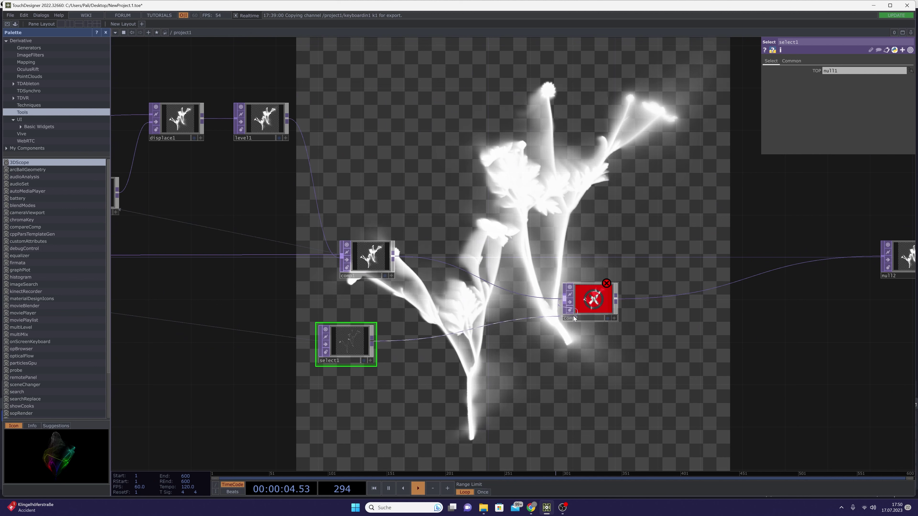
pyautogui.click(559, 305)
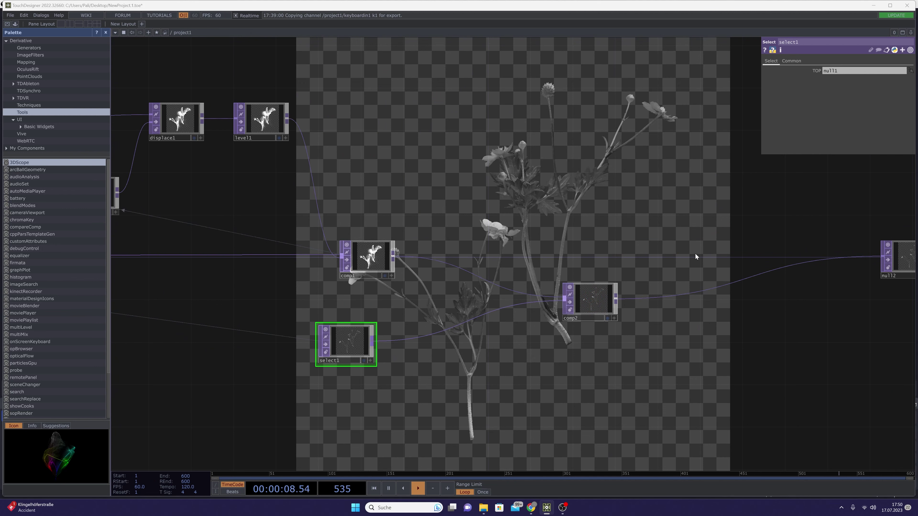
# - Set comp2's operation to Over and move select1 ahead of comp1 in its input order
pyautogui.click(613, 288)
pyautogui.click(842, 103)
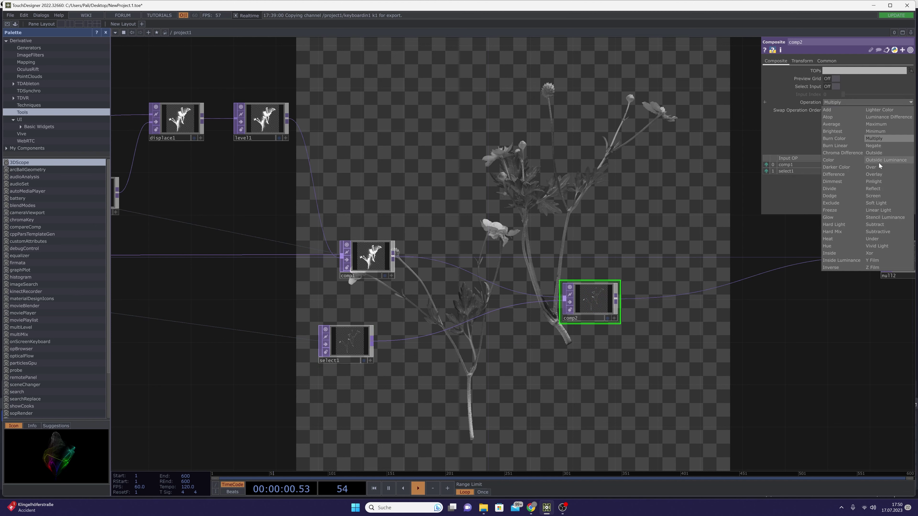
pyautogui.click(878, 165)
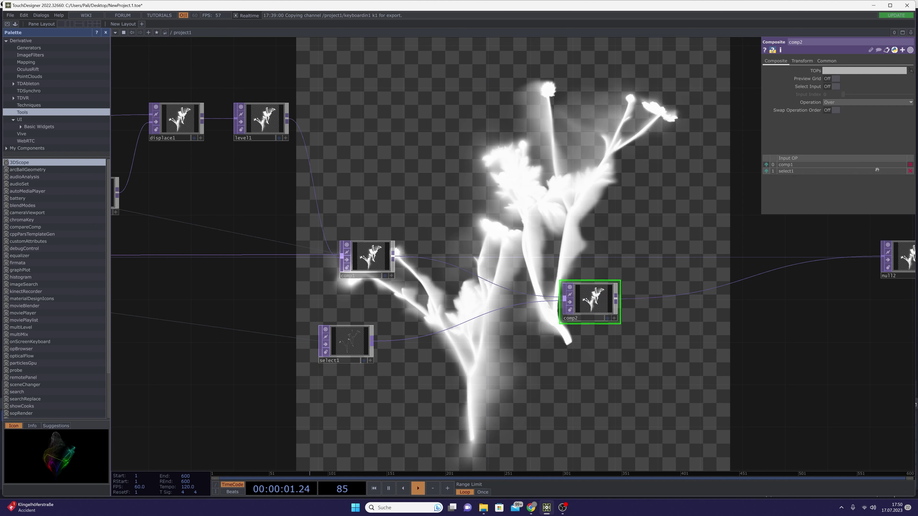
pyautogui.click(766, 171)
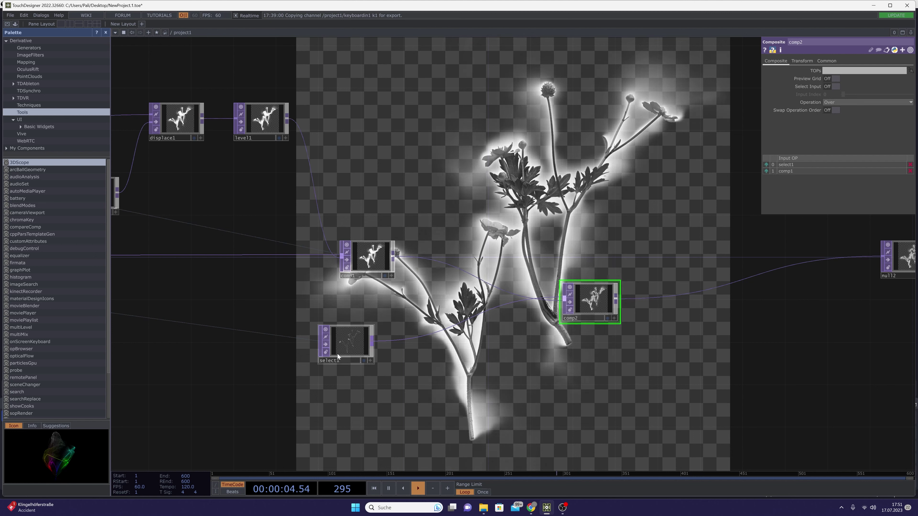
# - Insert a Luma Blur TOP on the connection between select1 and comp2
pyautogui.scroll(5, 337, 353)
pyautogui.scroll(-6, 346, 311)
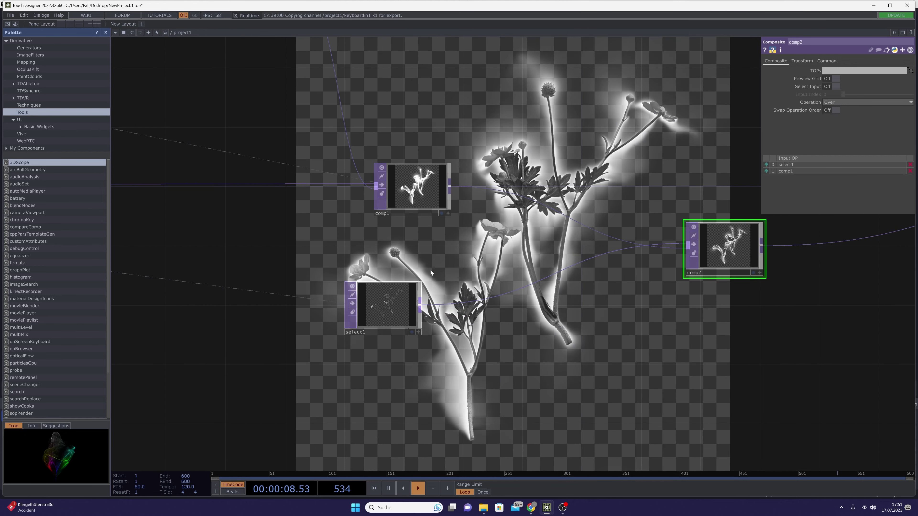
pyautogui.moveTo(534, 233); pyautogui.dragTo(504, 282)
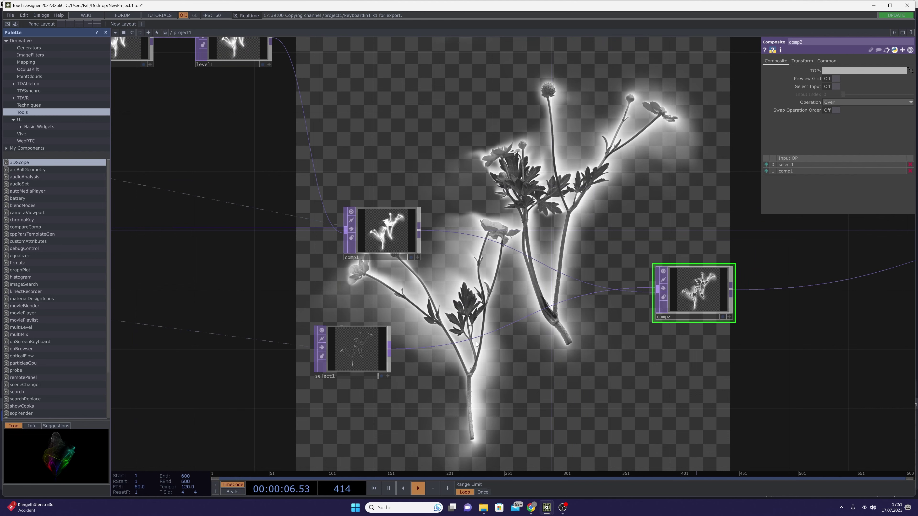
pyautogui.rightClick(481, 333)
pyautogui.click(483, 330)
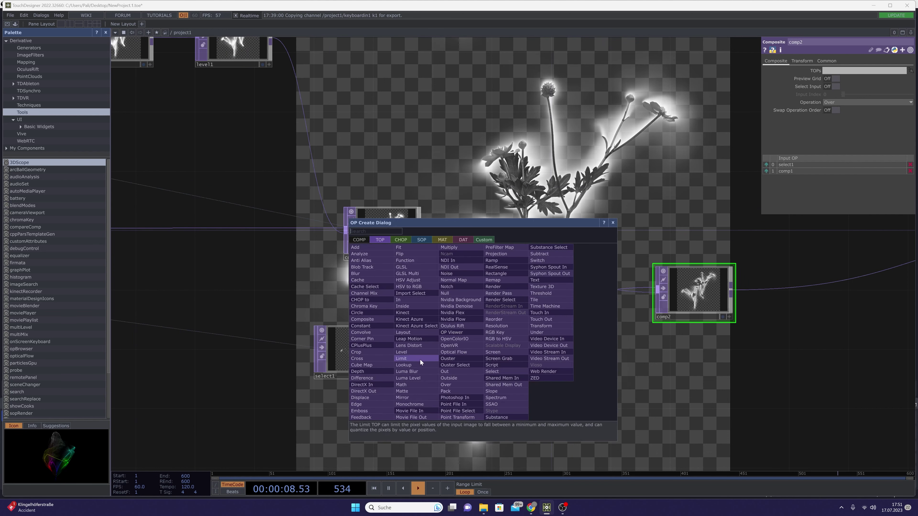
pyautogui.click(416, 371)
pyautogui.click(538, 350)
pyautogui.scroll(-5, 547, 327)
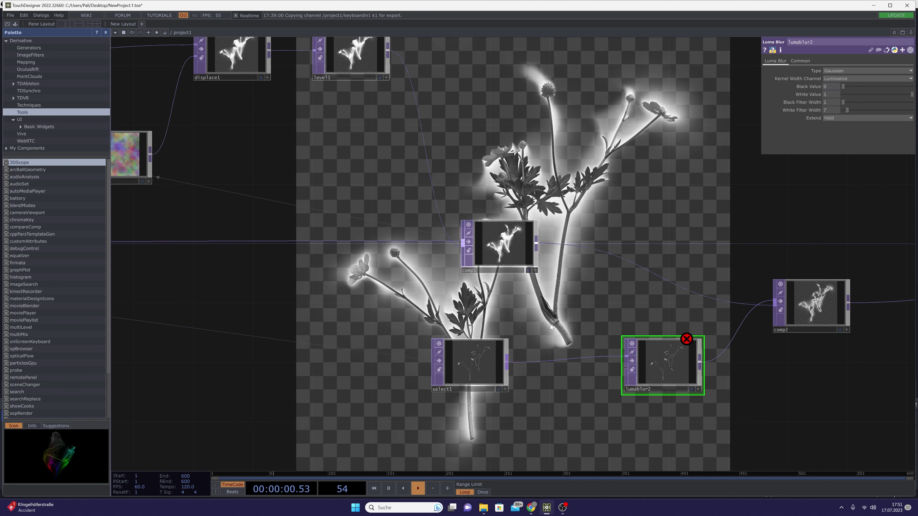
# - Add a second Select TOP to the network below noise2
pyautogui.moveTo(183, 226); pyautogui.dragTo(348, 248)
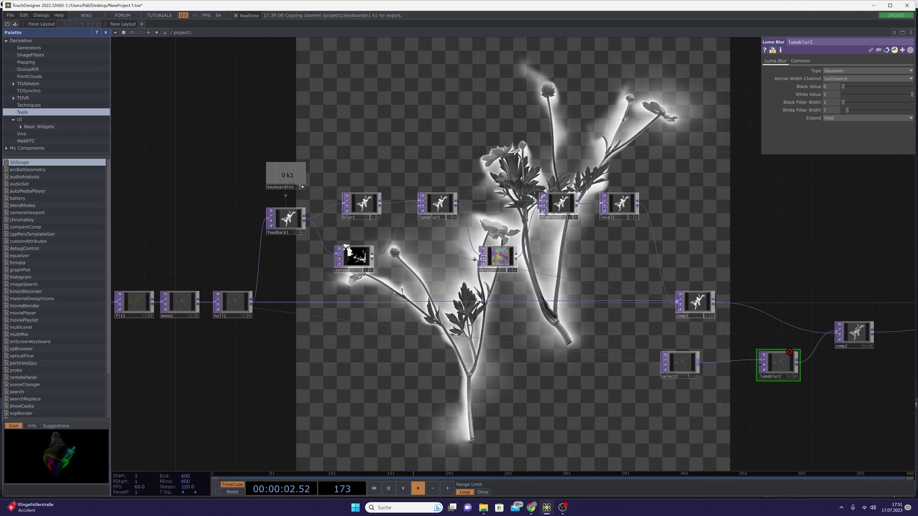
pyautogui.scroll(5, 348, 248)
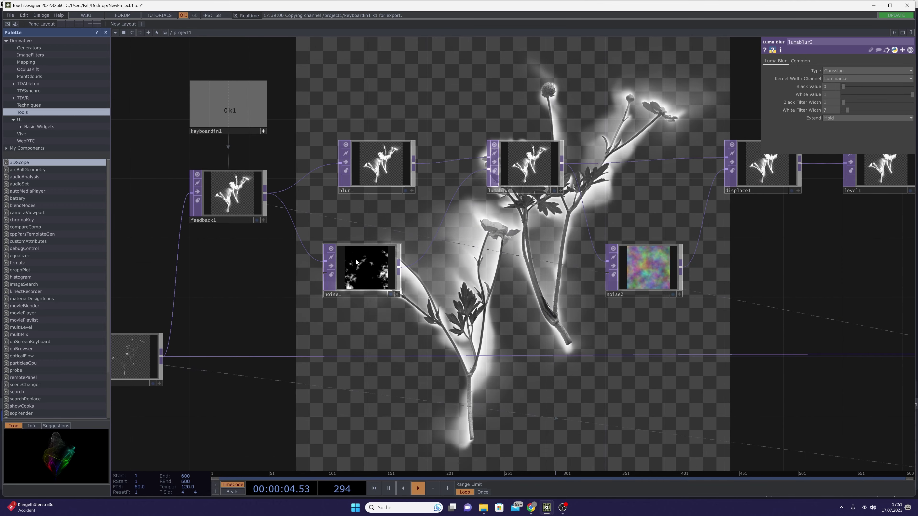
pyautogui.moveTo(403, 279); pyautogui.dragTo(297, 269)
pyautogui.scroll(2, 415, 284)
pyautogui.scroll(-5, 415, 285)
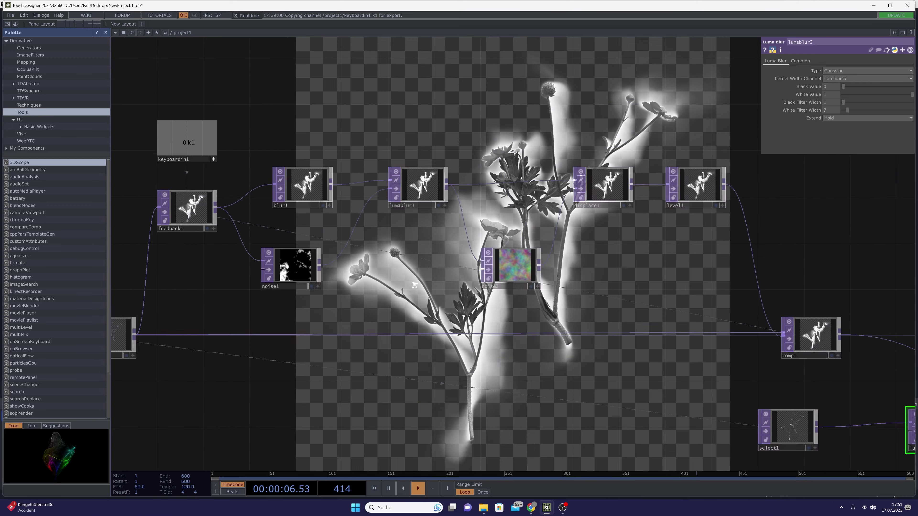
pyautogui.press('Tab')
pyautogui.click(454, 362)
pyautogui.click(454, 363)
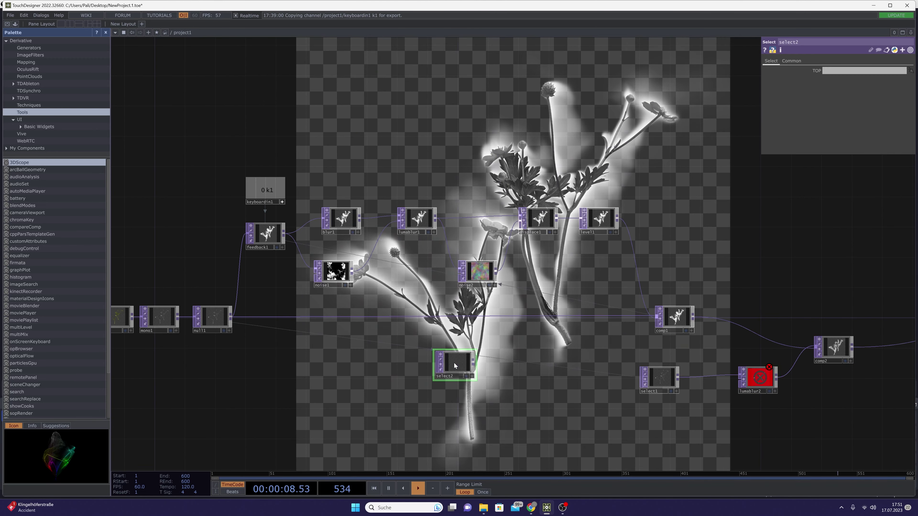
# - Set noise1 as select2's source, place select2 under select1 and connect it to lumablur2's second input
pyautogui.moveTo(415, 318); pyautogui.dragTo(658, 417)
pyautogui.moveTo(688, 388); pyautogui.dragTo(388, 350)
pyautogui.scroll(3, 388, 350)
pyautogui.moveTo(368, 405); pyautogui.dragTo(488, 335)
pyautogui.moveTo(546, 337); pyautogui.dragTo(516, 366)
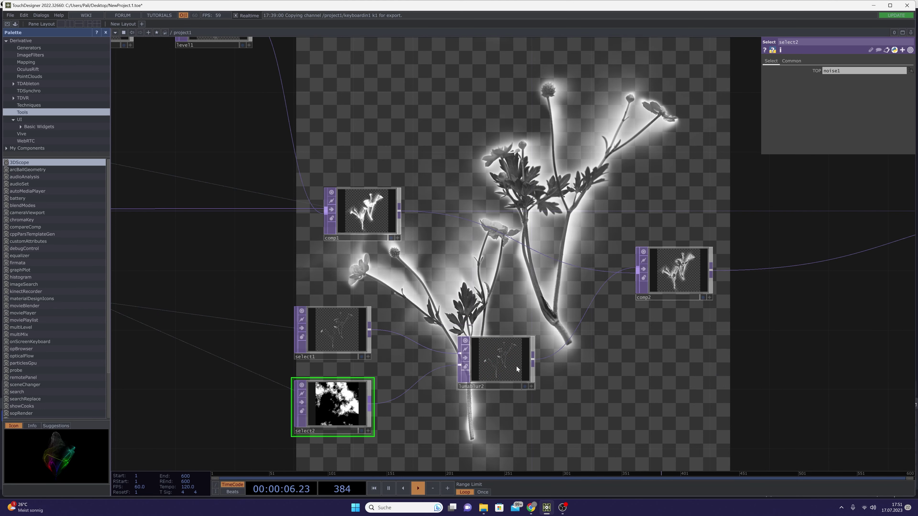
# - Set lumablur2's White Filter Width to 1
pyautogui.scroll(5, 493, 363)
pyautogui.scroll(-3, 495, 361)
pyautogui.click(498, 365)
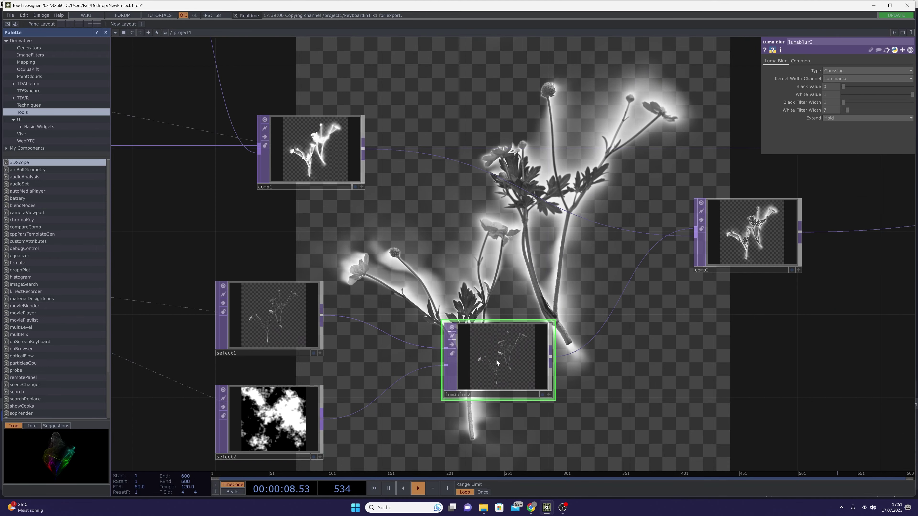
pyautogui.scroll(2, 497, 357)
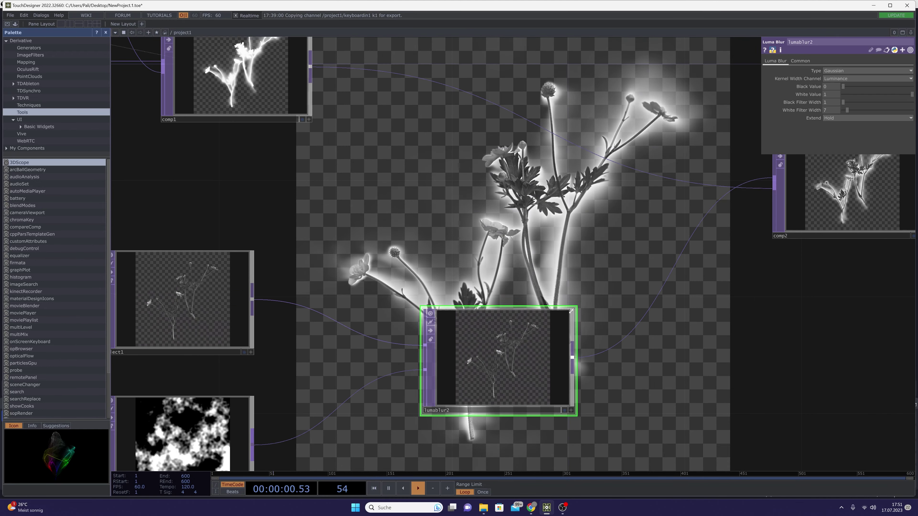
pyautogui.scroll(-6, 572, 285)
pyautogui.moveTo(572, 286); pyautogui.dragTo(498, 273)
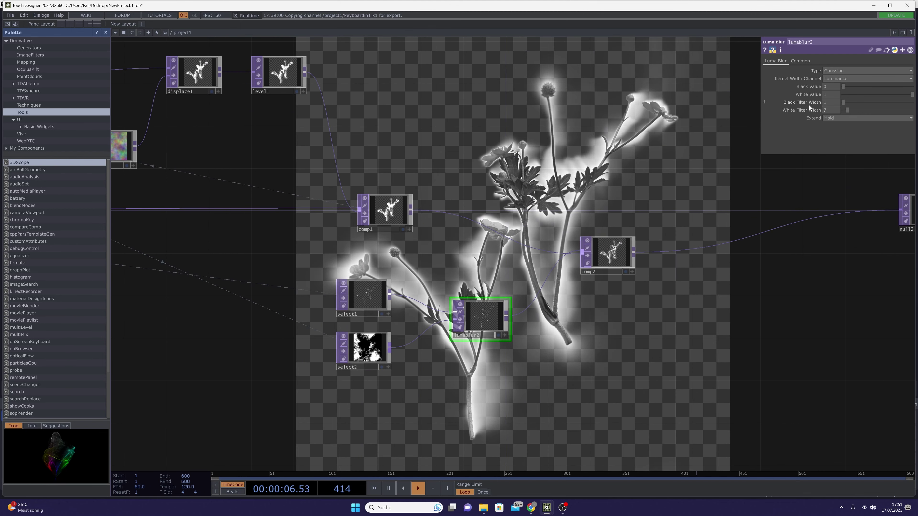
pyautogui.moveTo(846, 112); pyautogui.dragTo(841, 112)
pyautogui.scroll(2, 467, 306)
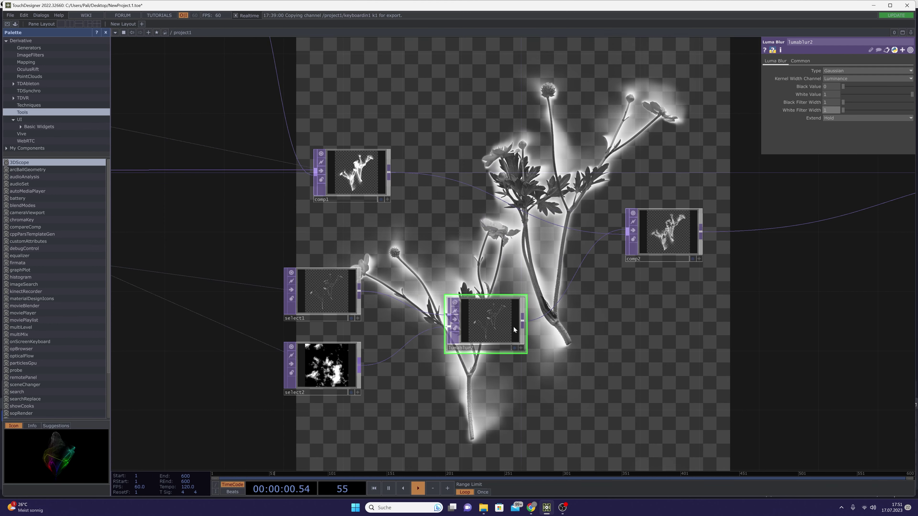
# - Set lumablur2's Black Filter Width to 25
pyautogui.scroll(-4, 484, 303)
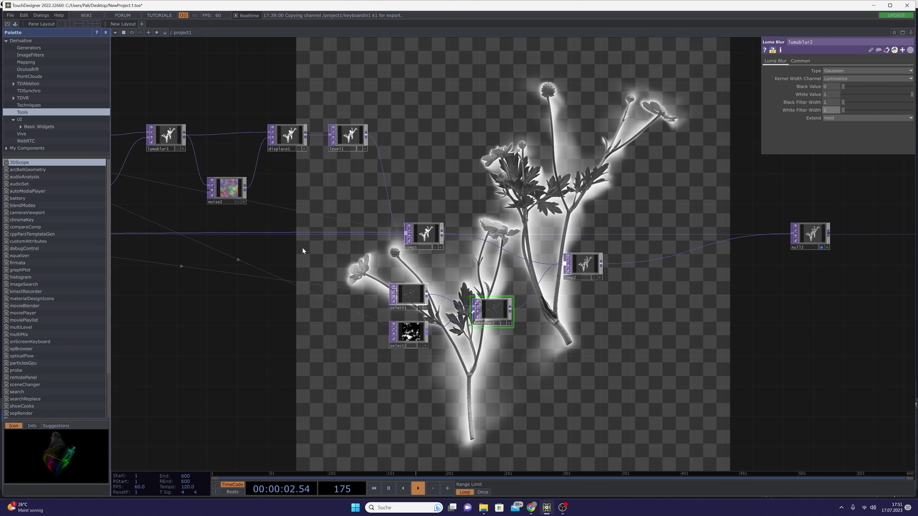
pyautogui.moveTo(183, 154); pyautogui.dragTo(263, 165)
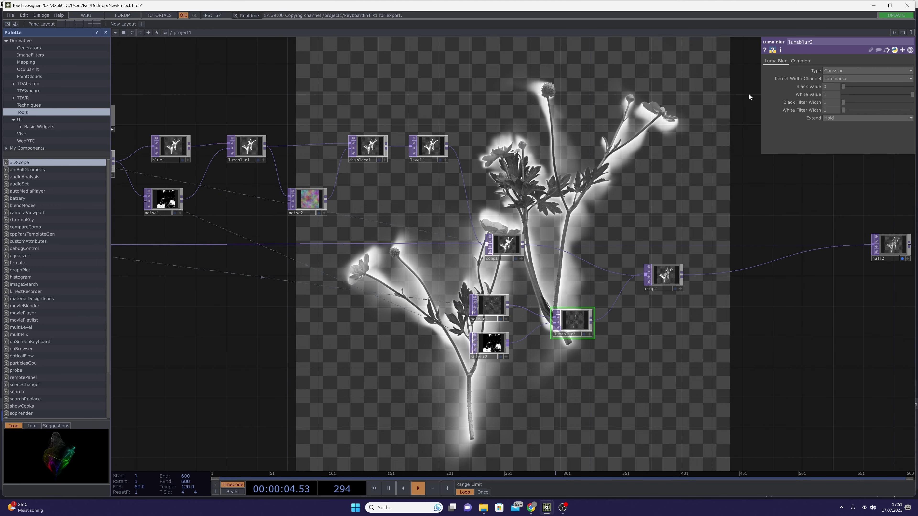
pyautogui.scroll(4, 751, 333)
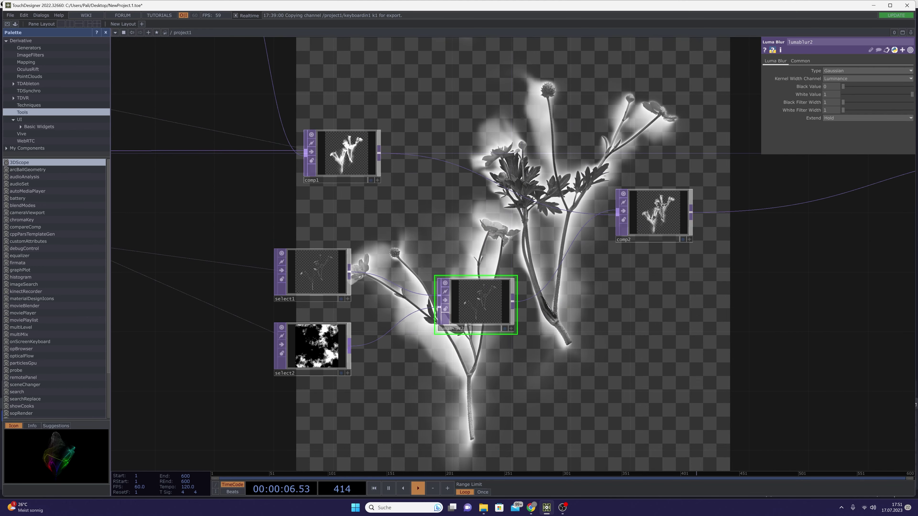
pyautogui.click(826, 102)
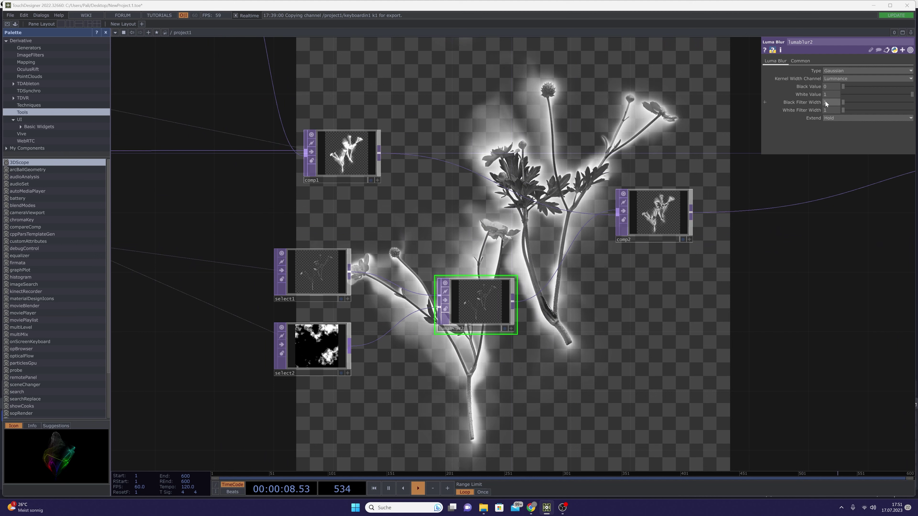
pyautogui.write('25')
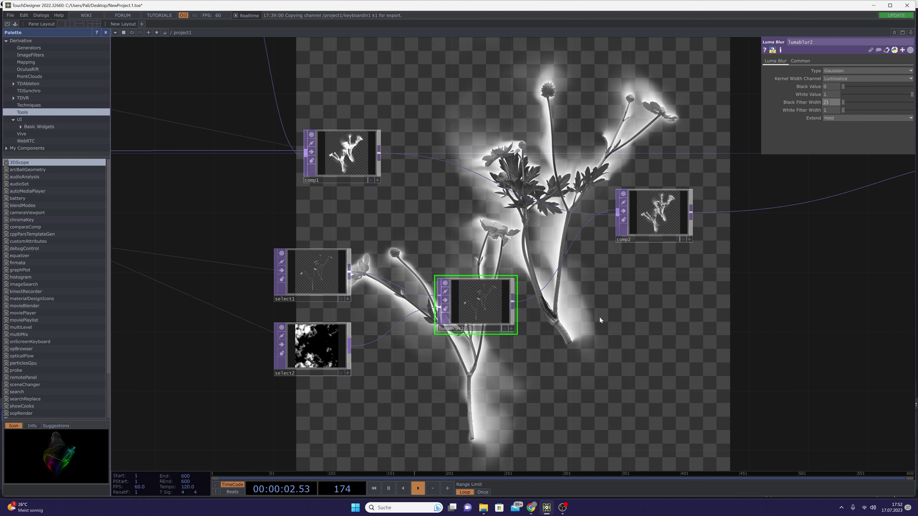
pyautogui.press('Return')
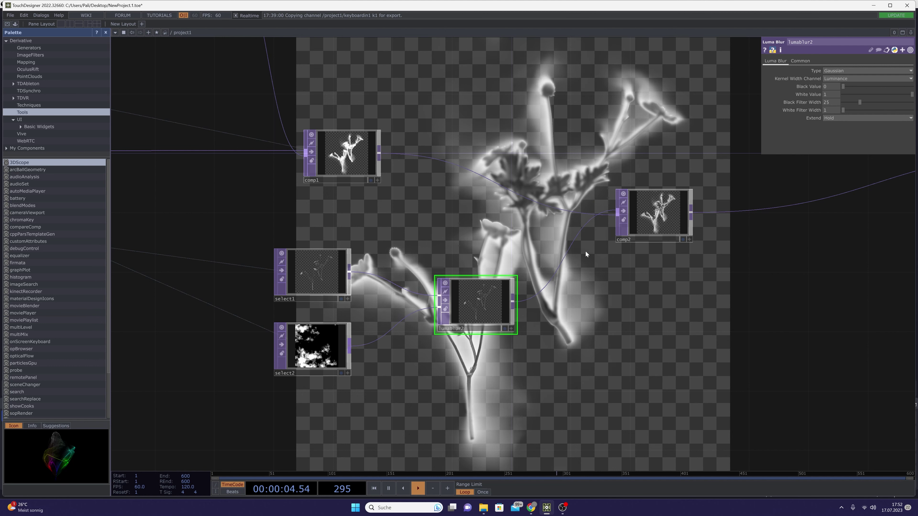
# - Pause the timeline and move comp2 closer to lumablur2, leaving space ahead of null2
pyautogui.moveTo(522, 231); pyautogui.dragTo(524, 295)
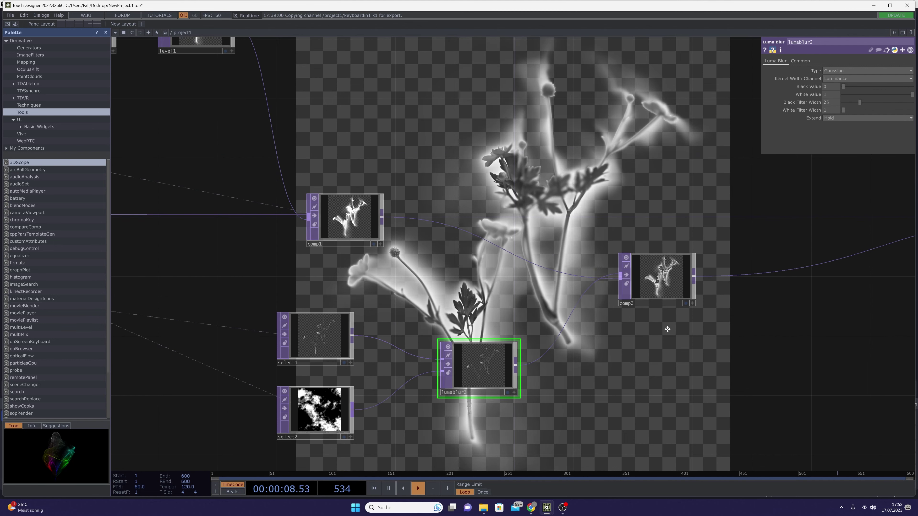
pyautogui.moveTo(642, 277); pyautogui.dragTo(487, 248)
pyautogui.moveTo(519, 324); pyautogui.dragTo(493, 259)
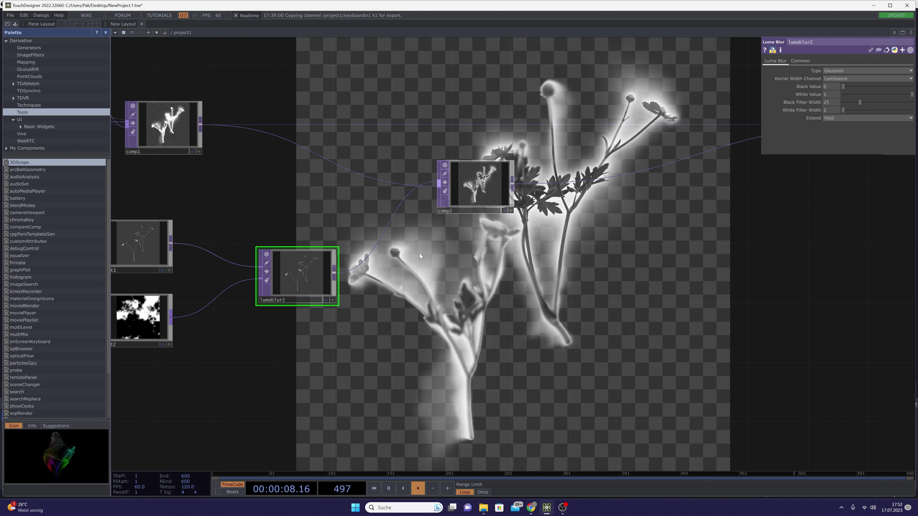
pyautogui.press('space')
pyautogui.moveTo(475, 183); pyautogui.dragTo(431, 214)
pyautogui.scroll(1, 480, 199)
pyautogui.moveTo(327, 112); pyautogui.dragTo(463, 214)
pyautogui.scroll(-1, 480, 199)
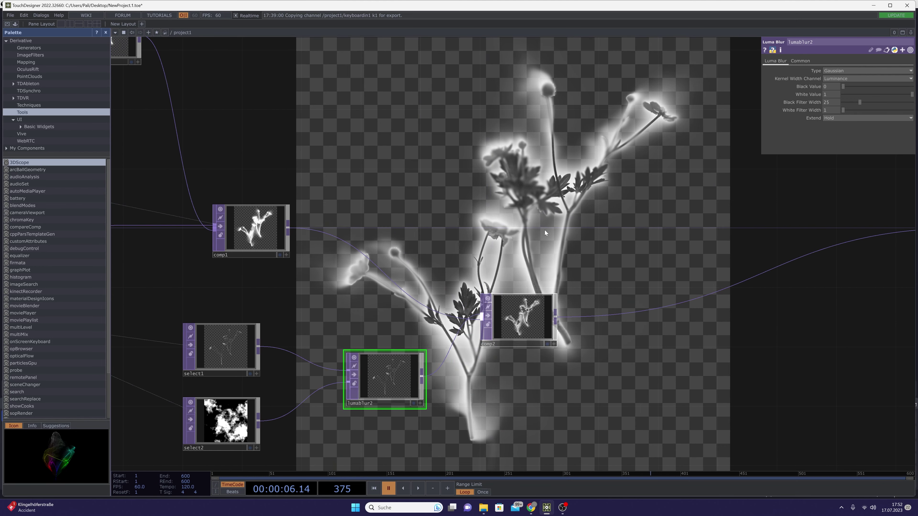
pyautogui.moveTo(591, 202); pyautogui.dragTo(447, 179)
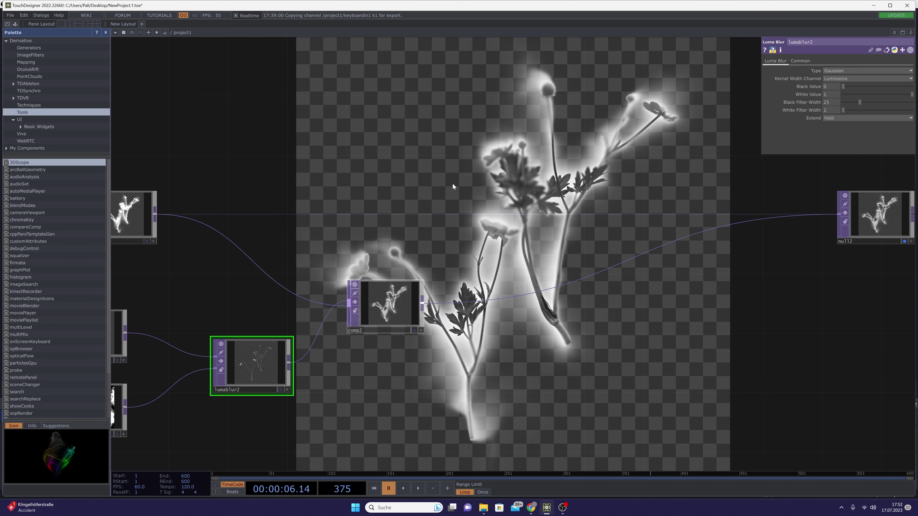
pyautogui.scroll(-2, 449, 182)
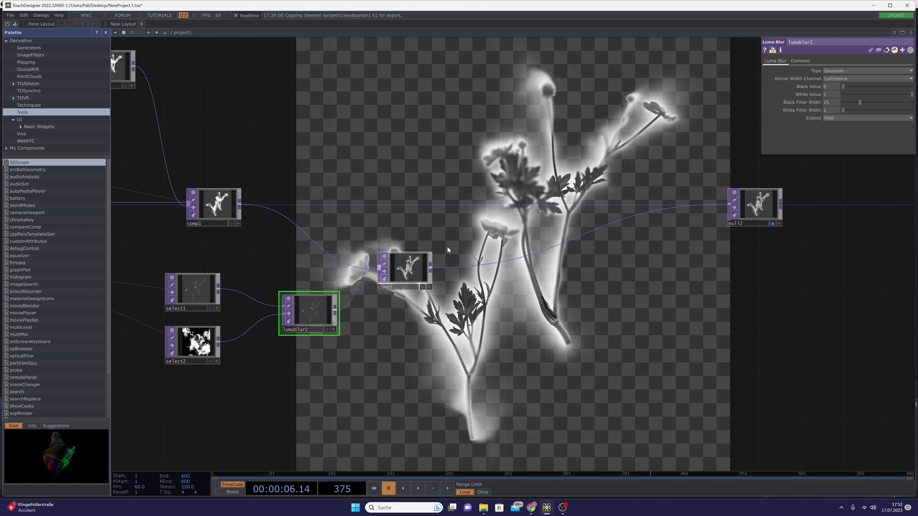
pyautogui.moveTo(395, 272); pyautogui.dragTo(394, 251)
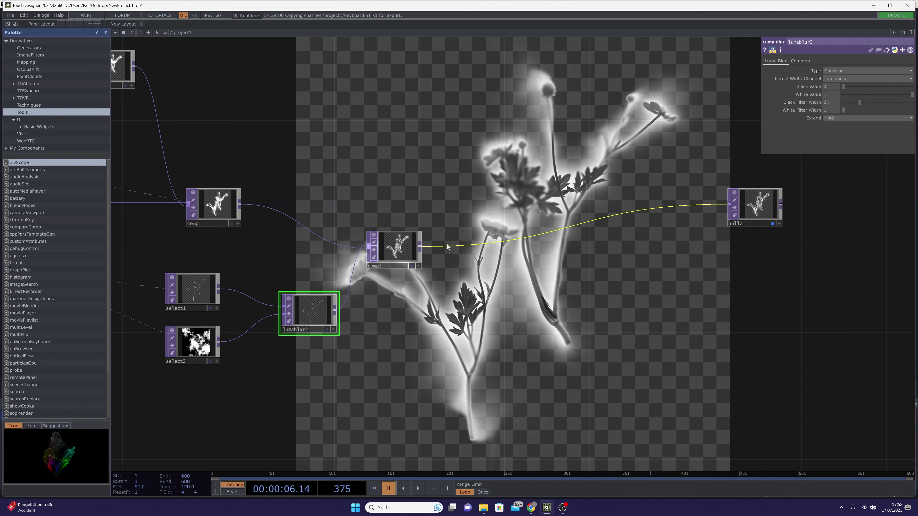
# - Insert a Matte TOP between comp2 and null2 and shift it slightly down
pyautogui.click(457, 238)
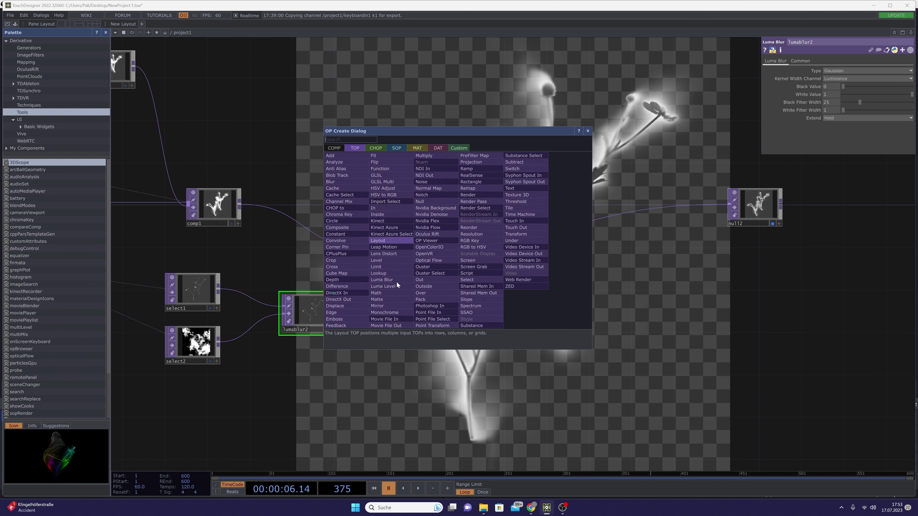
pyautogui.click(380, 299)
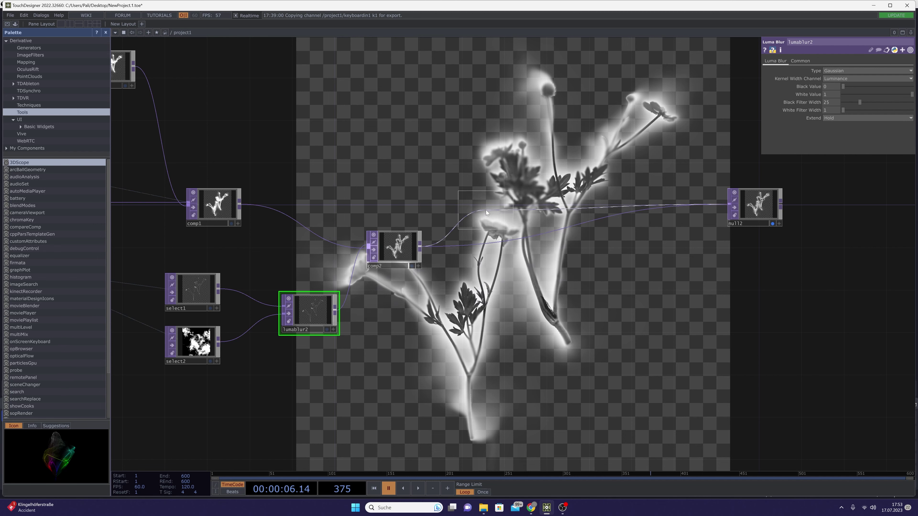
pyautogui.click(485, 210)
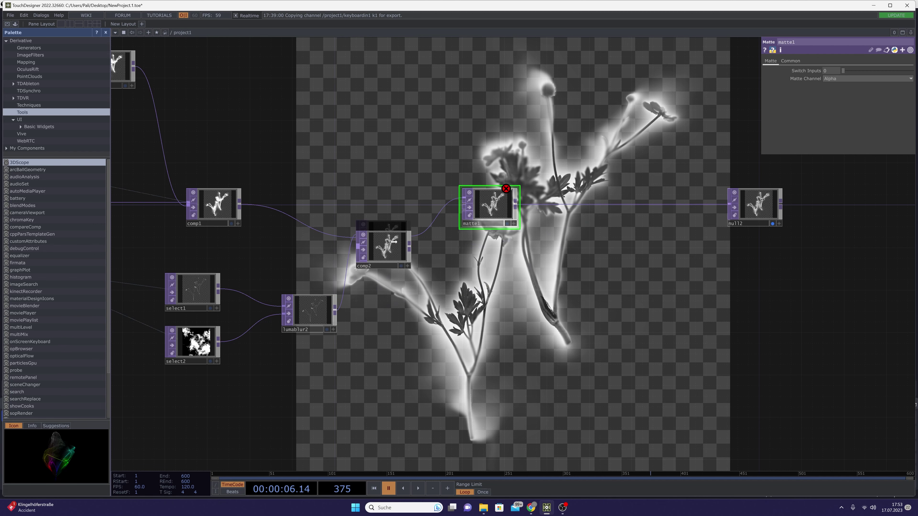
pyautogui.scroll(5, 451, 215)
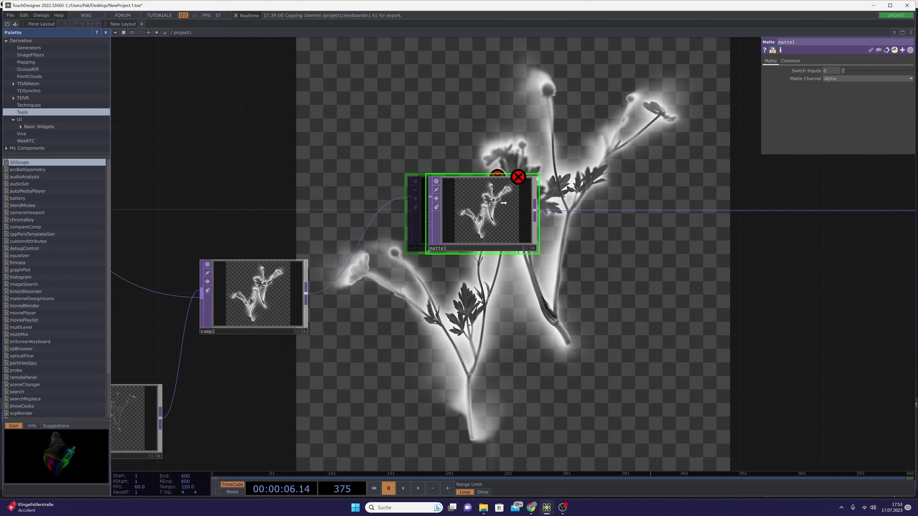
pyautogui.moveTo(502, 214); pyautogui.dragTo(498, 221)
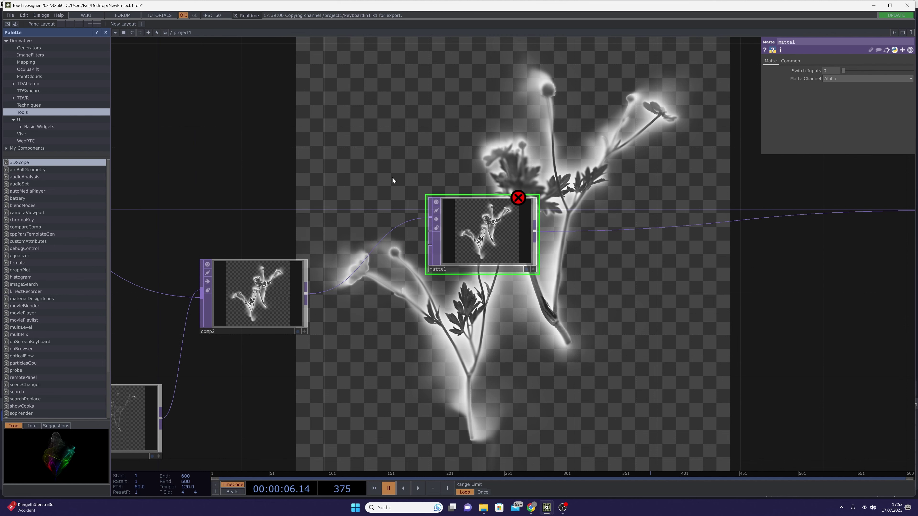
# - Move comp2 up in the network so it sits nearer the height of matte1
pyautogui.scroll(2, 392, 180)
pyautogui.scroll(-2, 391, 183)
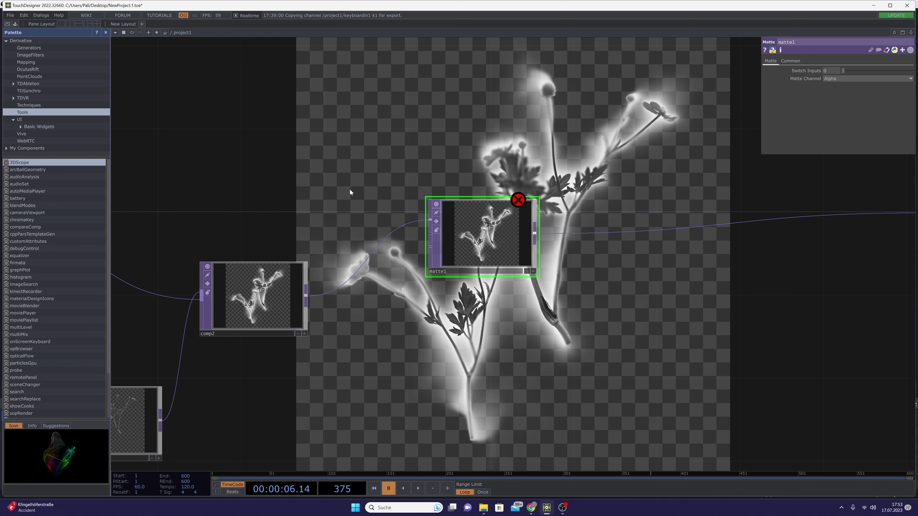
pyautogui.moveTo(349, 190); pyautogui.dragTo(486, 191)
pyautogui.scroll(-3, 470, 189)
pyautogui.moveTo(426, 201); pyautogui.dragTo(405, 233)
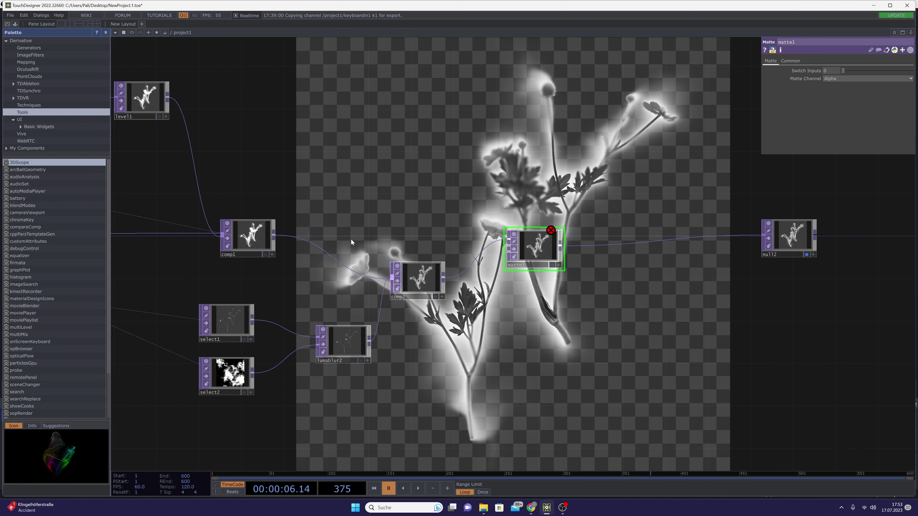
pyautogui.moveTo(313, 390); pyautogui.dragTo(337, 384)
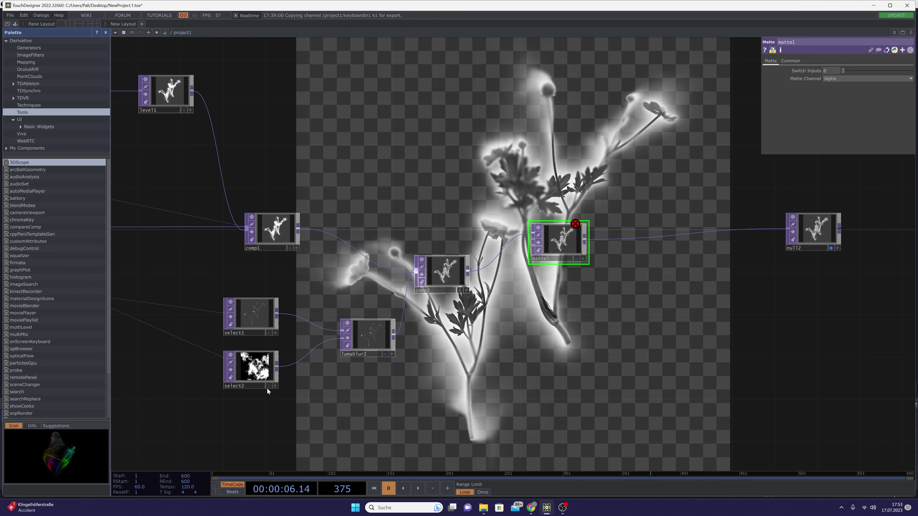
pyautogui.scroll(5, 356, 362)
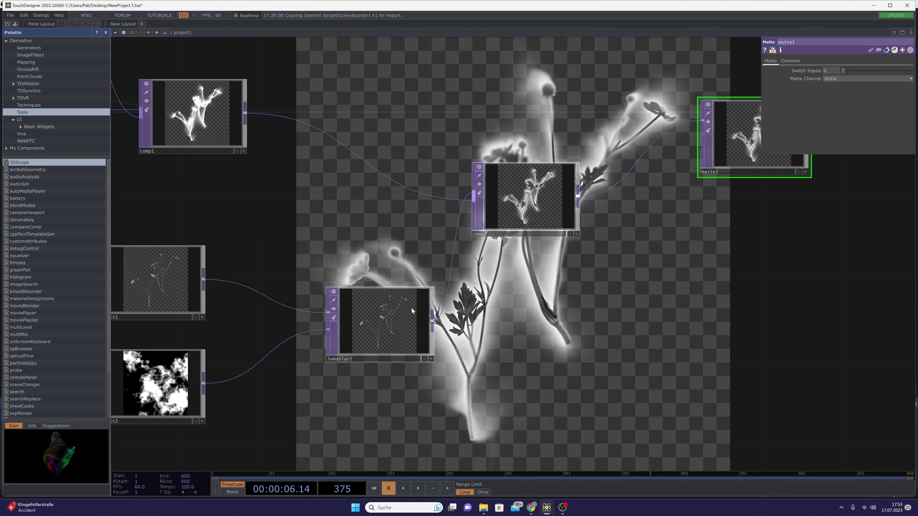
pyautogui.moveTo(712, 207); pyautogui.dragTo(581, 272)
pyautogui.moveTo(411, 250); pyautogui.dragTo(399, 227)
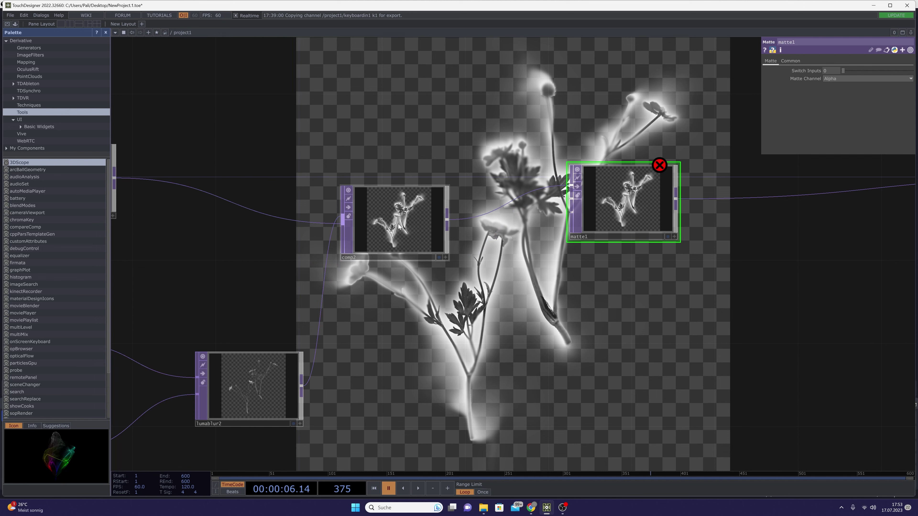
# - Lower comp2, connect comp1's output to matte1's second input and move matte1 down
pyautogui.moveTo(536, 285); pyautogui.dragTo(713, 232)
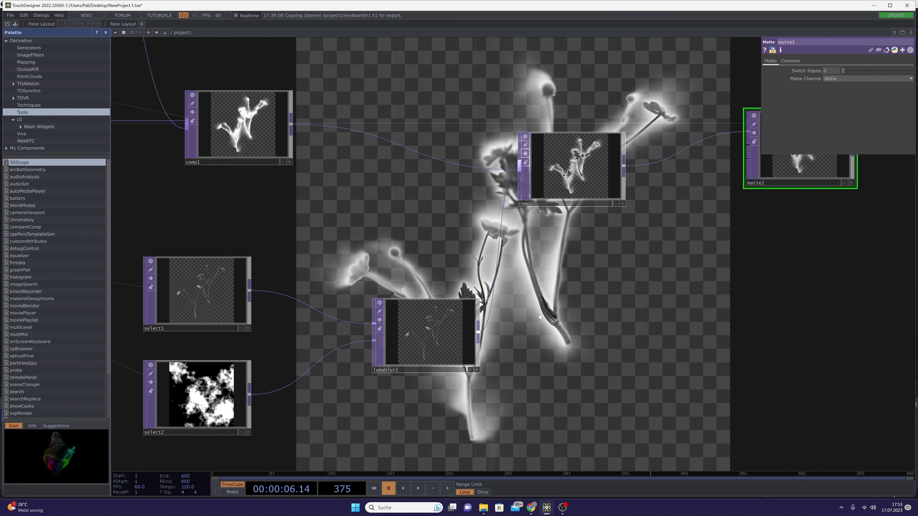
pyautogui.moveTo(539, 317); pyautogui.dragTo(473, 328)
pyautogui.scroll(-4, 513, 301)
pyautogui.moveTo(432, 266); pyautogui.dragTo(432, 293)
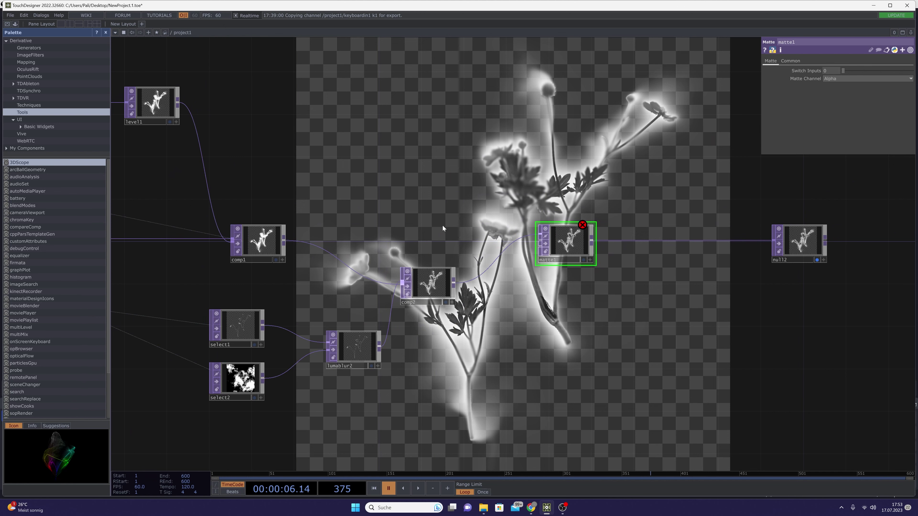
pyautogui.moveTo(250, 229)
pyautogui.mouseDown(button='middle')
pyautogui.moveTo(250, 159)
pyautogui.moveTo(250, 217)
pyautogui.mouseUp(button='middle')
pyautogui.moveTo(345, 222); pyautogui.dragTo(292, 234)
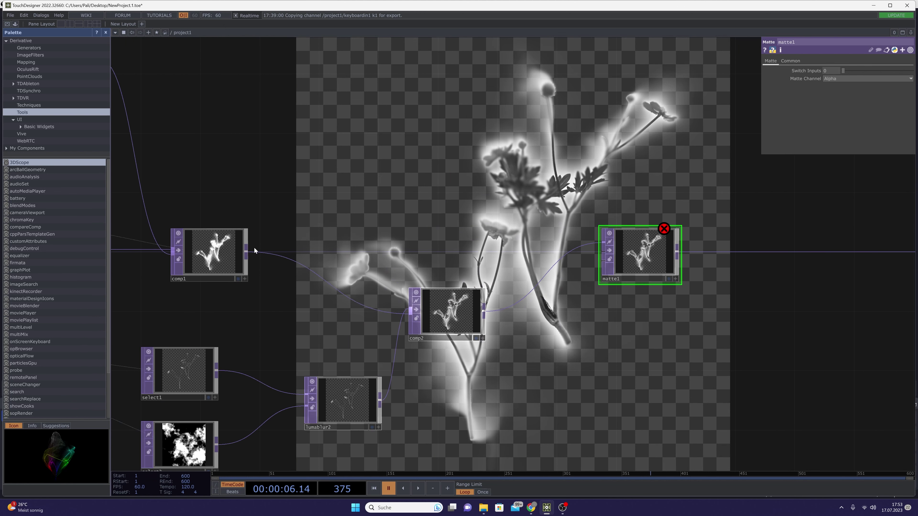
pyautogui.moveTo(666, 302); pyautogui.dragTo(480, 285)
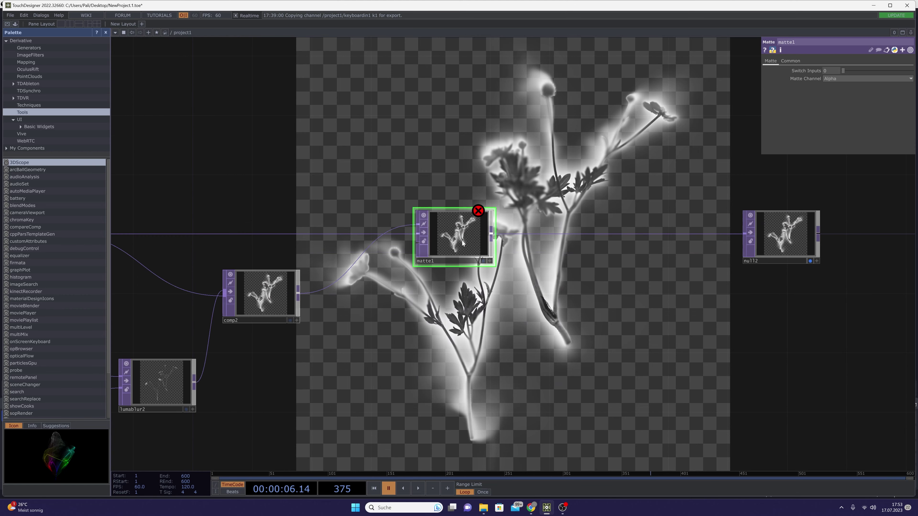
pyautogui.moveTo(463, 241); pyautogui.dragTo(508, 283)
# - Add a Noise TOP between comp2 and matte1, slightly below them, and connect comp2's output to its input
pyautogui.press('Tab')
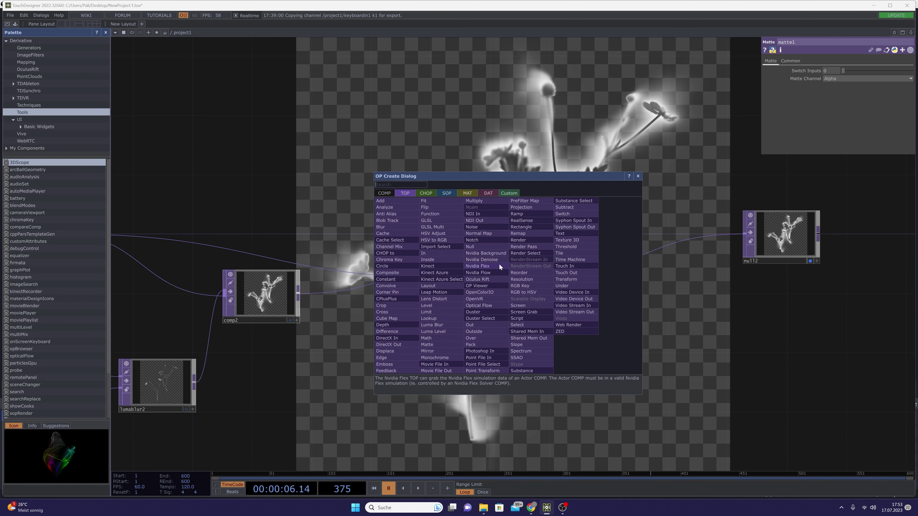
pyautogui.click(488, 228)
pyautogui.click(379, 386)
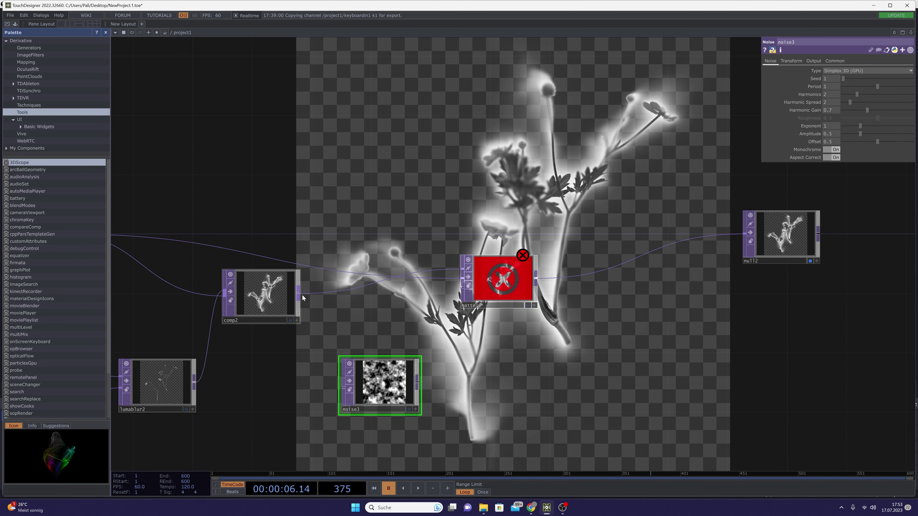
pyautogui.moveTo(301, 294); pyautogui.dragTo(399, 368)
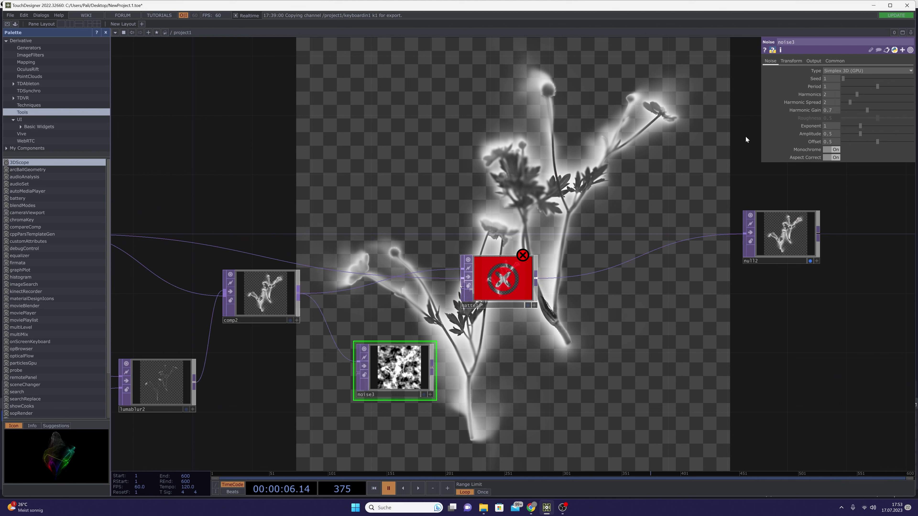
# - Connect noise3 to matte1's third input and set the Matte Channel to Luminance
pyautogui.click(818, 61)
pyautogui.click(833, 70)
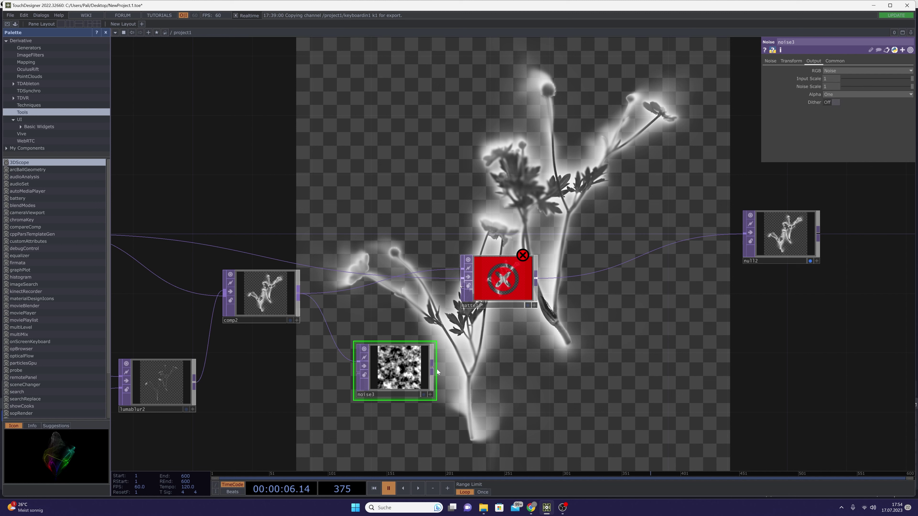
pyautogui.moveTo(436, 369); pyautogui.dragTo(455, 292)
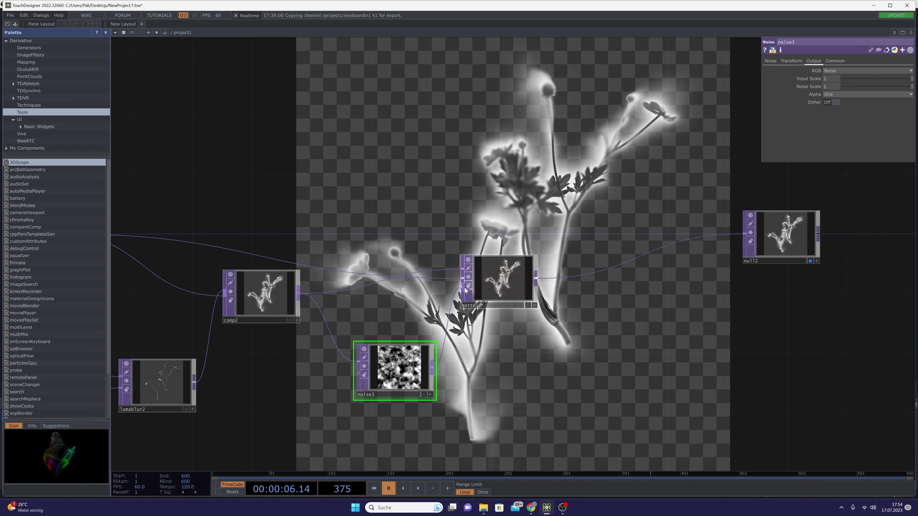
pyautogui.click(494, 290)
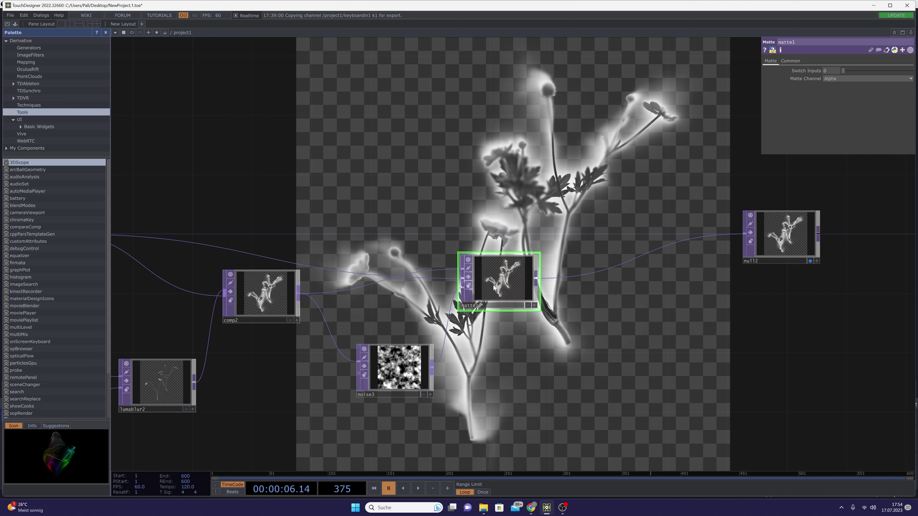
pyautogui.moveTo(494, 287); pyautogui.dragTo(494, 272)
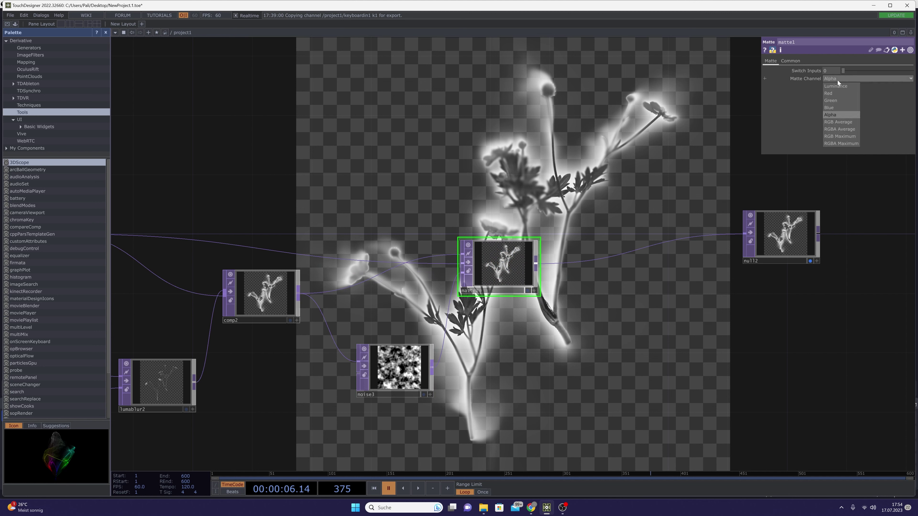
pyautogui.click(837, 84)
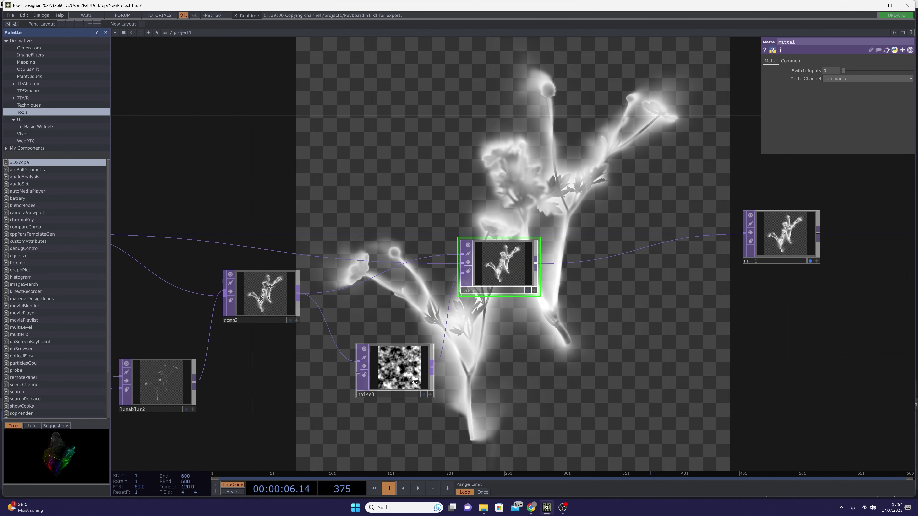
# - Set noise3's Harmonics to 0 and its Offset to 0.38
pyautogui.scroll(4, 415, 380)
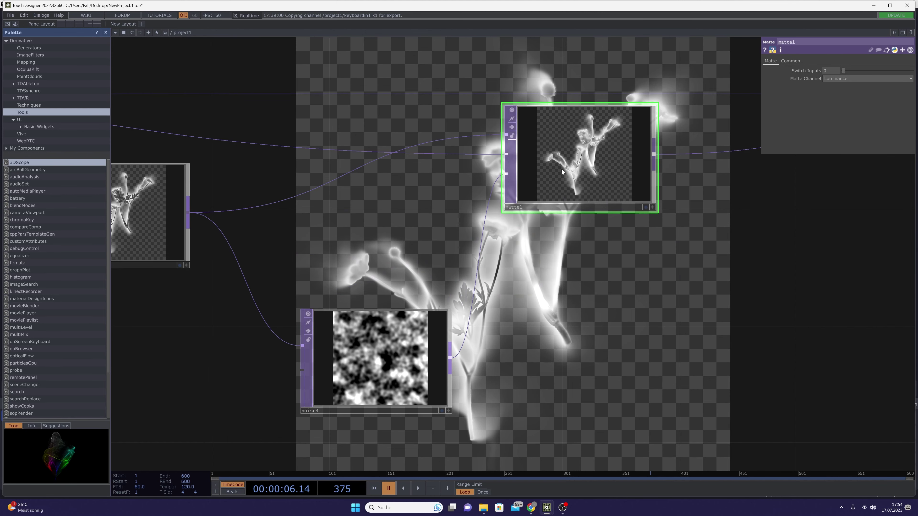
pyautogui.moveTo(716, 213); pyautogui.dragTo(733, 240)
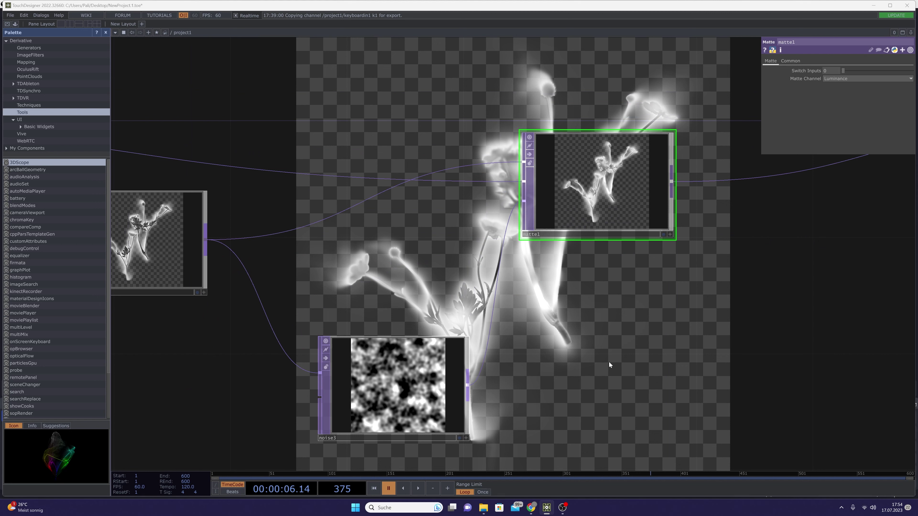
pyautogui.click(404, 385)
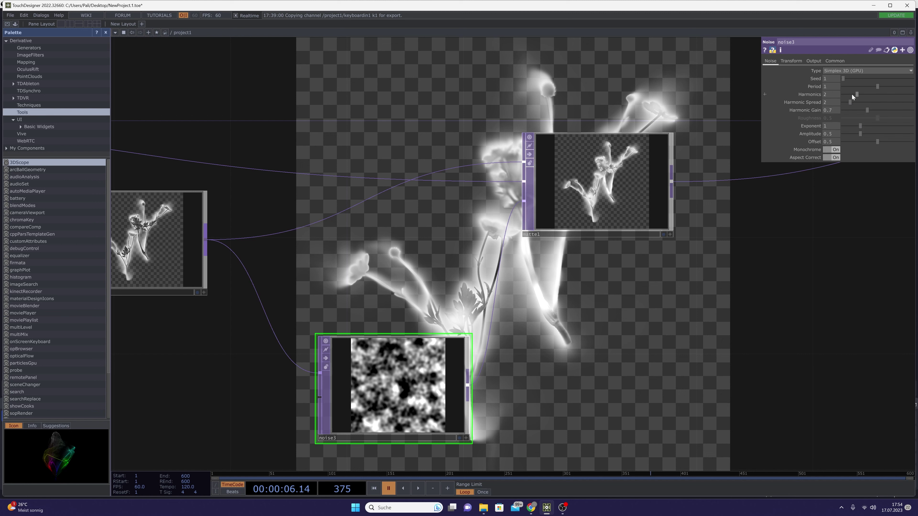
pyautogui.moveTo(852, 94); pyautogui.dragTo(833, 96)
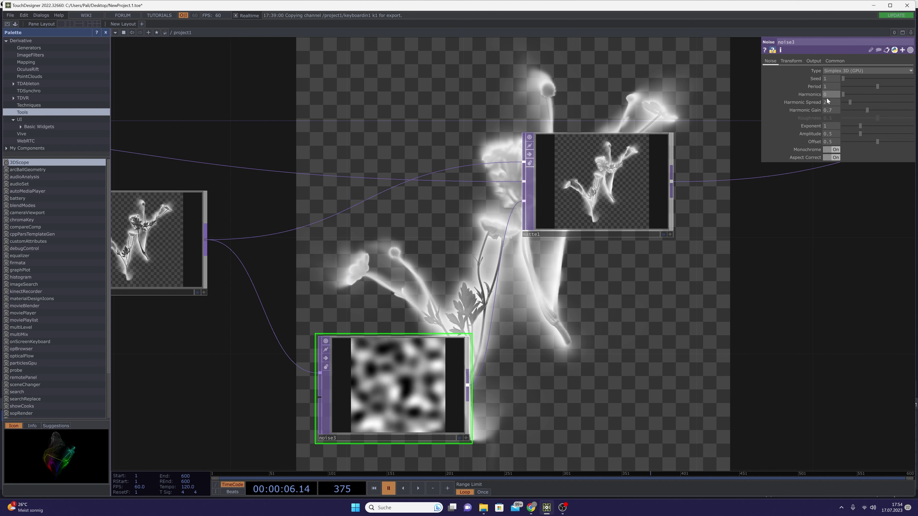
pyautogui.click(828, 140)
pyautogui.press('Return')
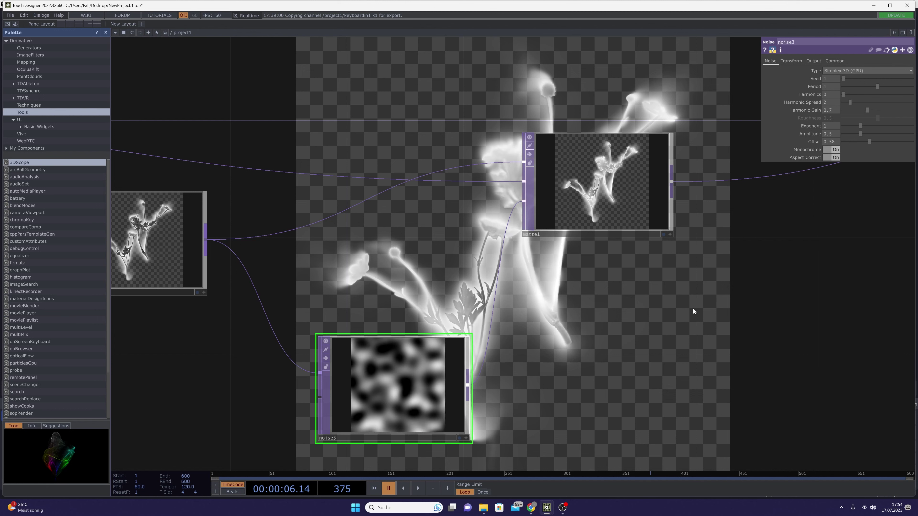
# - Animate noise3's Z translation with an expression based on elapsed seconds and set its Seed to 3524
pyautogui.moveTo(635, 298); pyautogui.dragTo(603, 293)
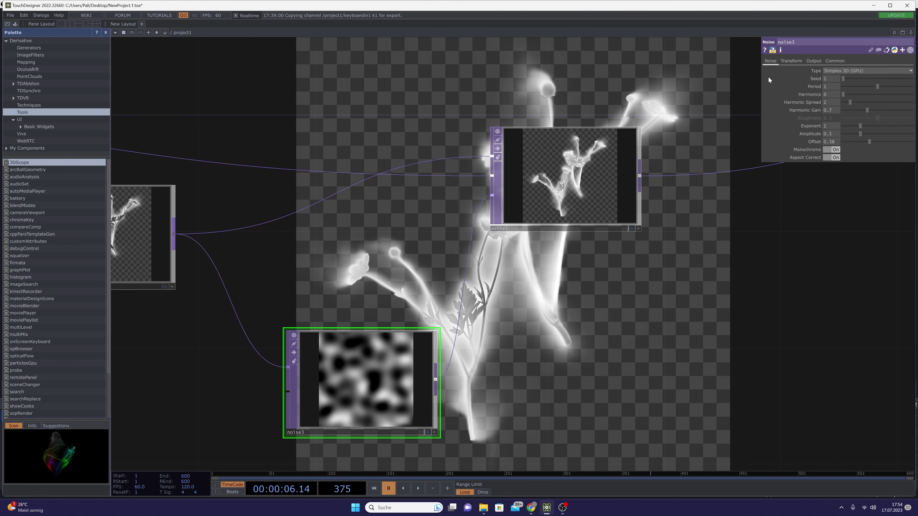
pyautogui.click(791, 61)
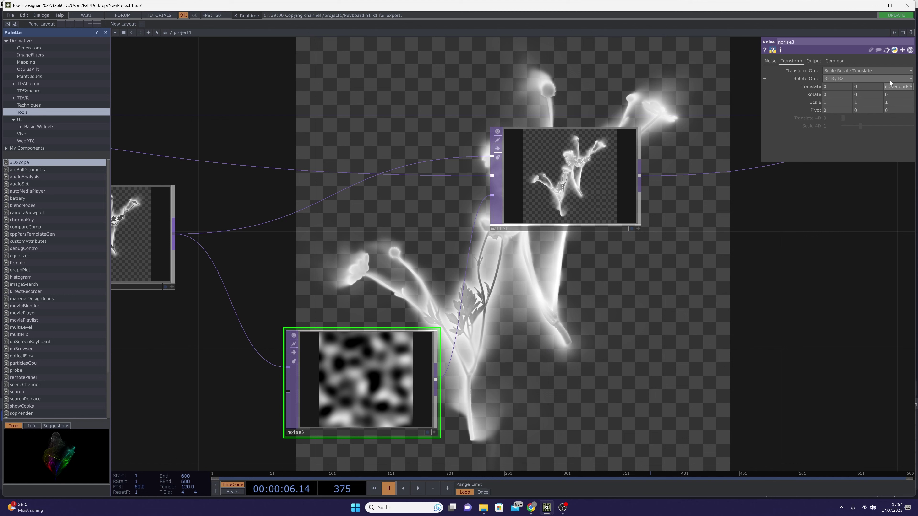
pyautogui.press('Return')
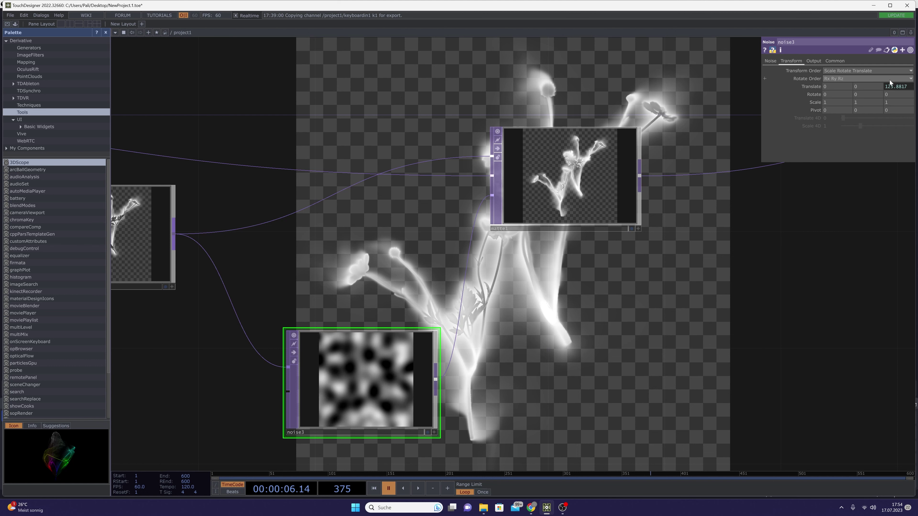
pyautogui.click(773, 61)
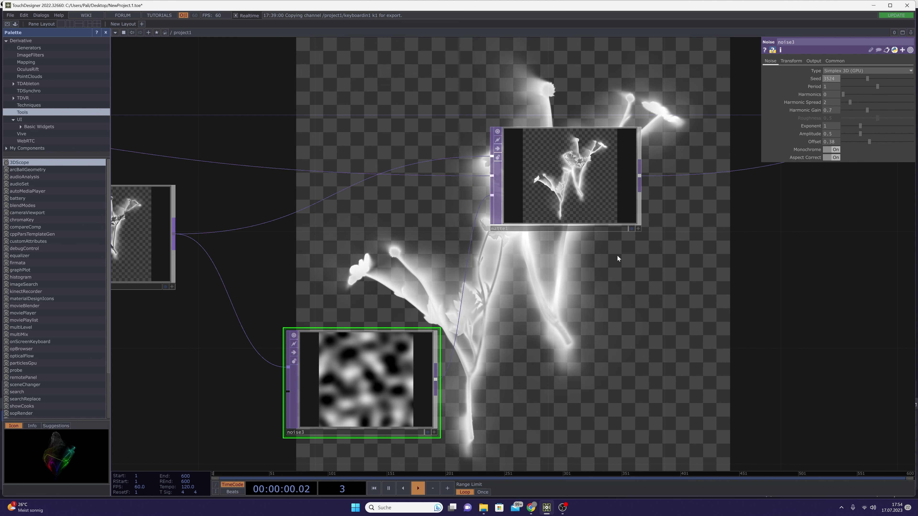
# - Examine the noise-matted plant glow and the nodes around matte1 while the timeline plays
pyautogui.moveTo(617, 255); pyautogui.dragTo(526, 320)
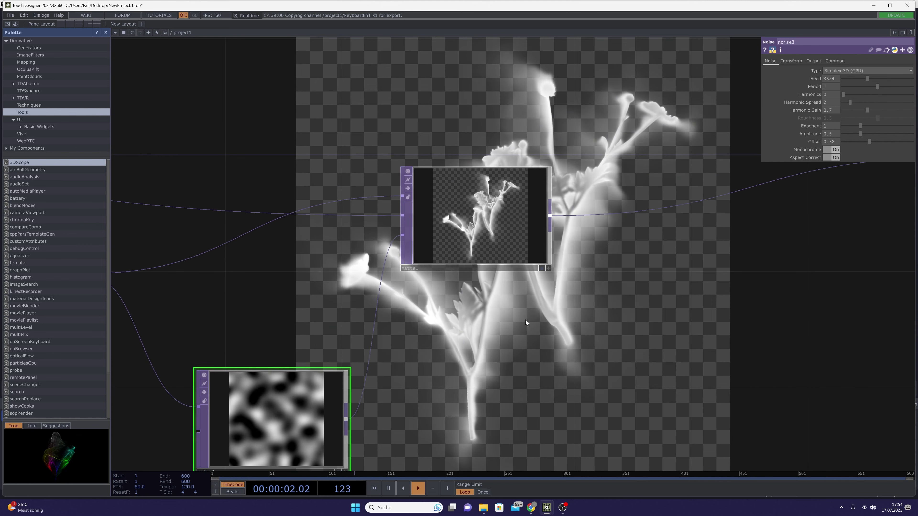
pyautogui.scroll(-3, 526, 320)
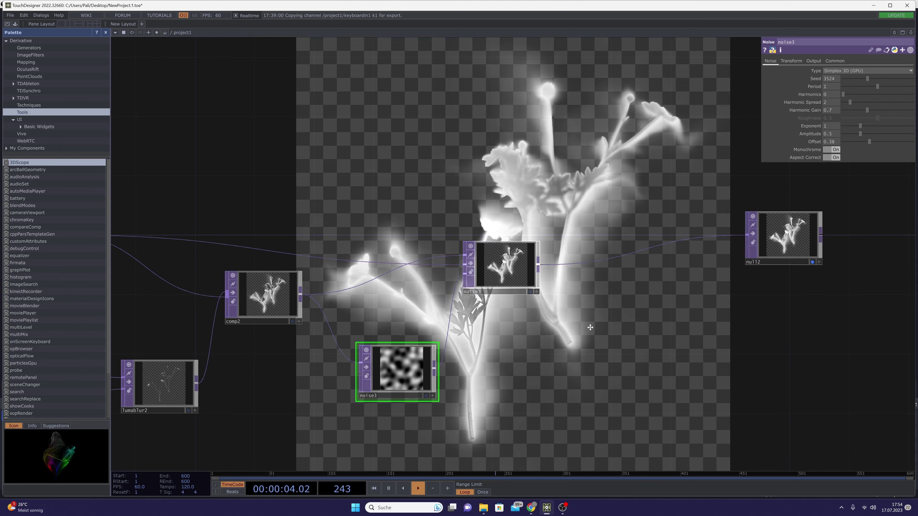
pyautogui.moveTo(590, 327); pyautogui.dragTo(606, 324)
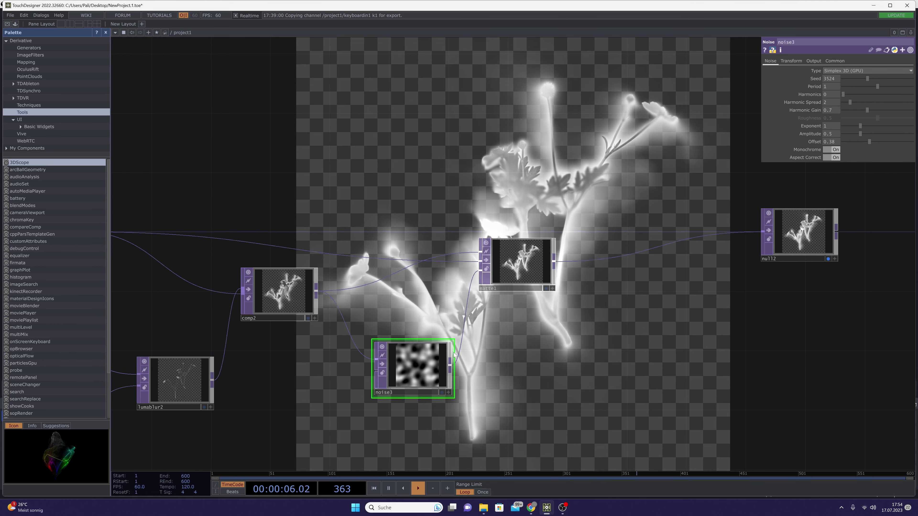
pyautogui.moveTo(464, 414); pyautogui.dragTo(452, 357)
pyautogui.moveTo(499, 337); pyautogui.dragTo(503, 419)
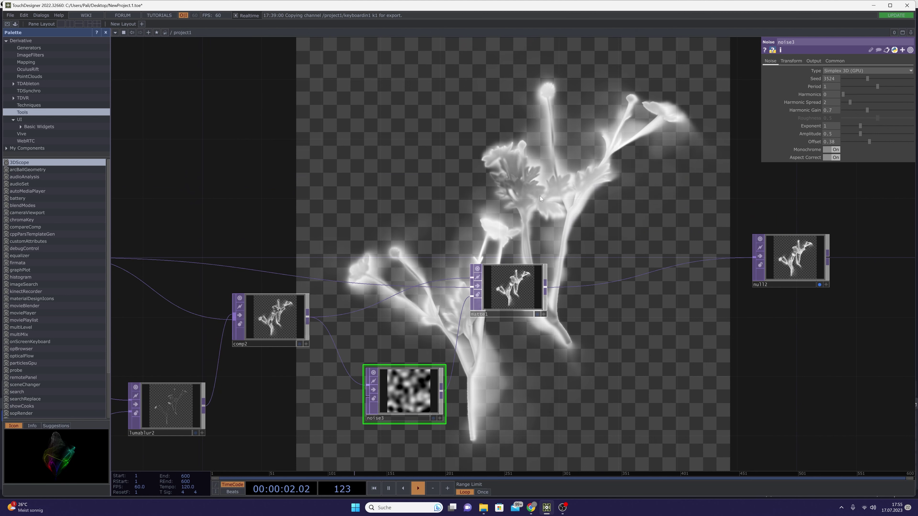
pyautogui.moveTo(548, 287); pyautogui.dragTo(460, 215)
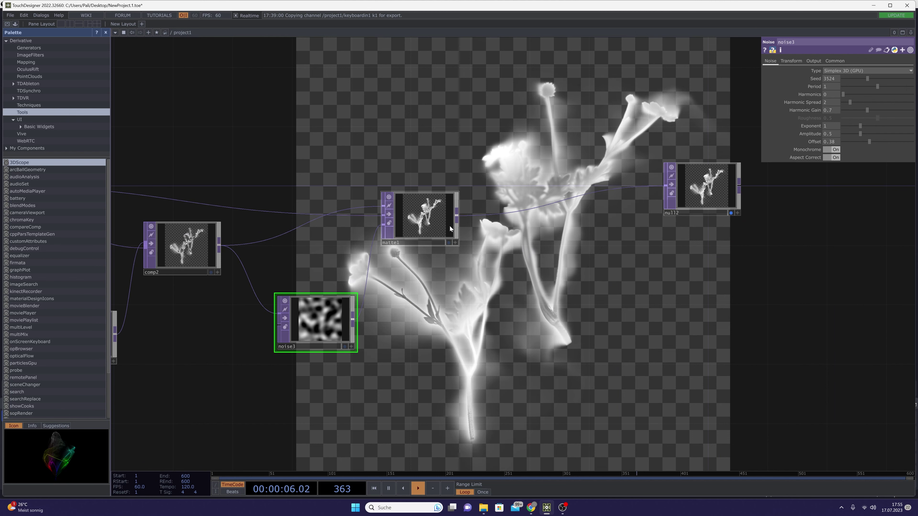
pyautogui.moveTo(456, 310); pyautogui.dragTo(540, 339)
# - Adjust matte1's height and move comp2 lower to spread out the nodes around noise3
pyautogui.moveTo(502, 270); pyautogui.dragTo(502, 300)
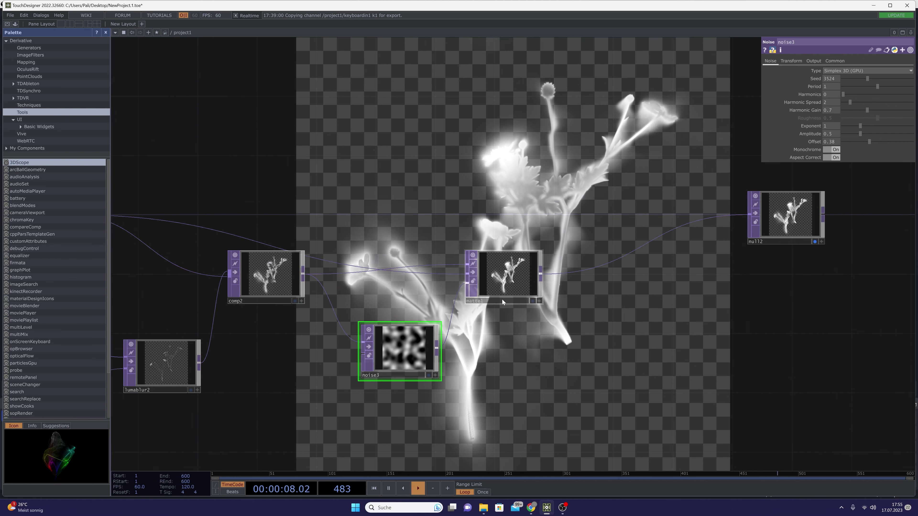
pyautogui.click(502, 302)
pyautogui.moveTo(502, 219); pyautogui.dragTo(576, 219)
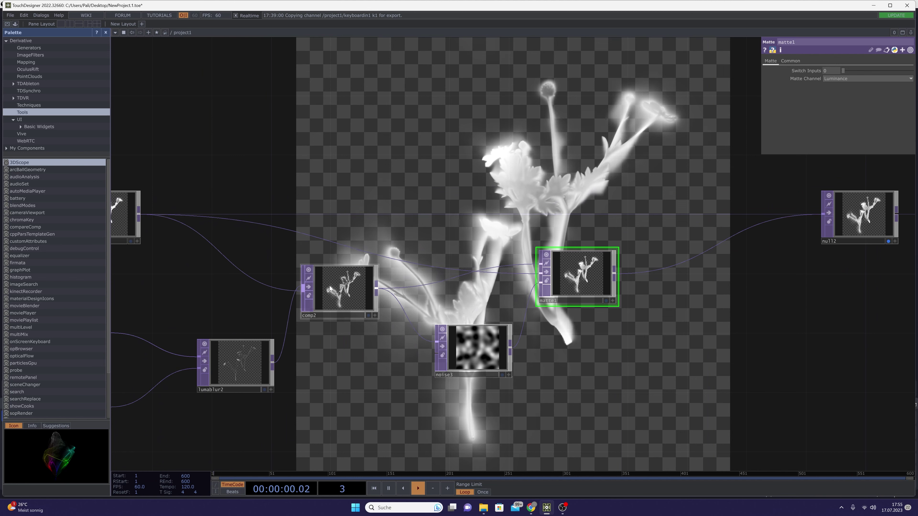
pyautogui.moveTo(330, 288); pyautogui.dragTo(330, 317)
pyautogui.moveTo(595, 269); pyautogui.dragTo(596, 254)
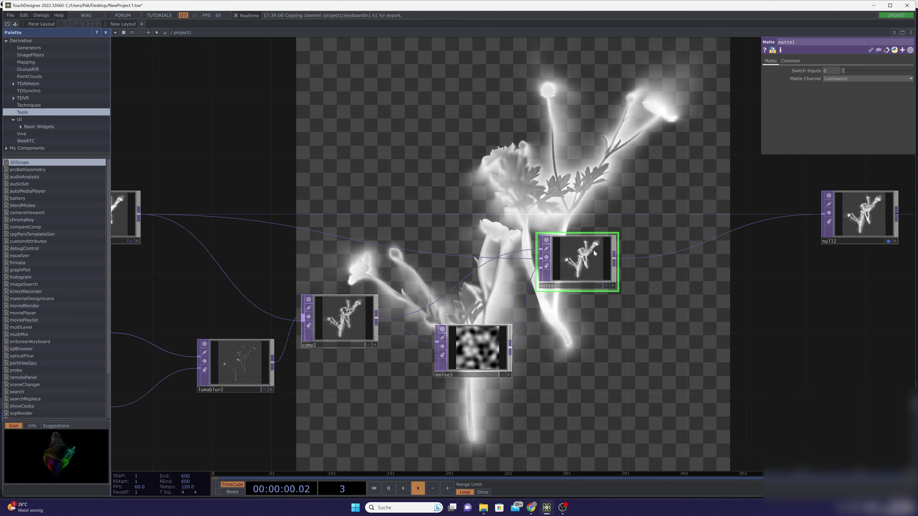
# - Move null2 farther from matte1 and align it at the same height
pyautogui.moveTo(639, 356); pyautogui.dragTo(482, 355)
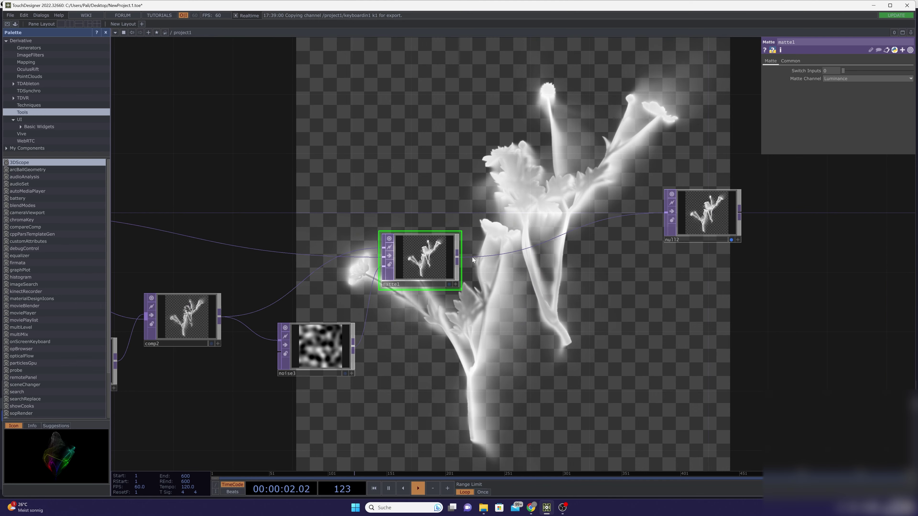
pyautogui.moveTo(621, 294); pyautogui.dragTo(438, 295)
pyautogui.moveTo(529, 228); pyautogui.dragTo(678, 273)
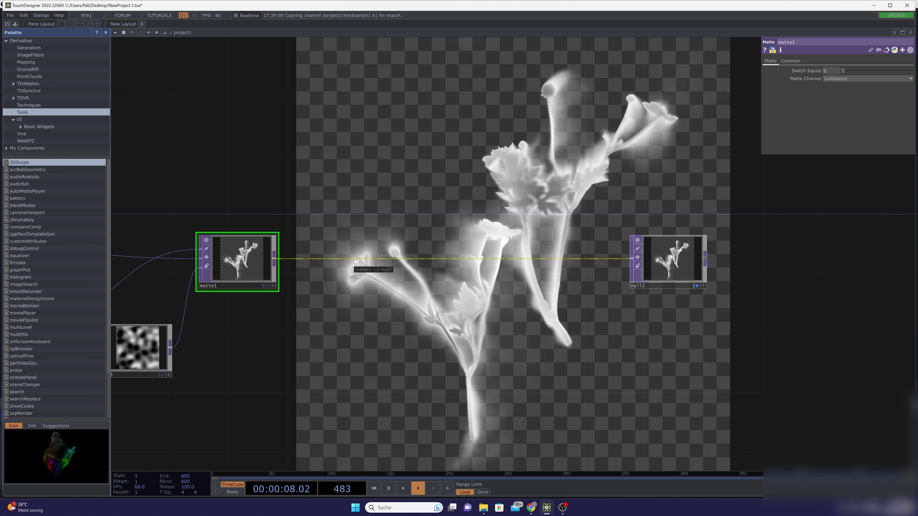
# - Raise matte1 slightly and insert a Composite TOP between matte1 and null2
pyautogui.scroll(-3, 469, 300)
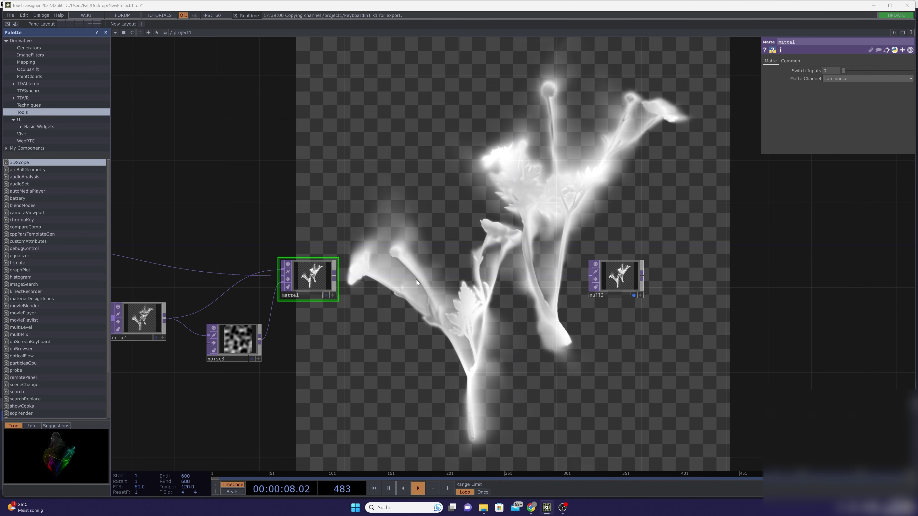
pyautogui.scroll(3, 416, 280)
pyautogui.moveTo(282, 278); pyautogui.dragTo(282, 249)
pyautogui.rightClick(359, 249)
pyautogui.click(365, 242)
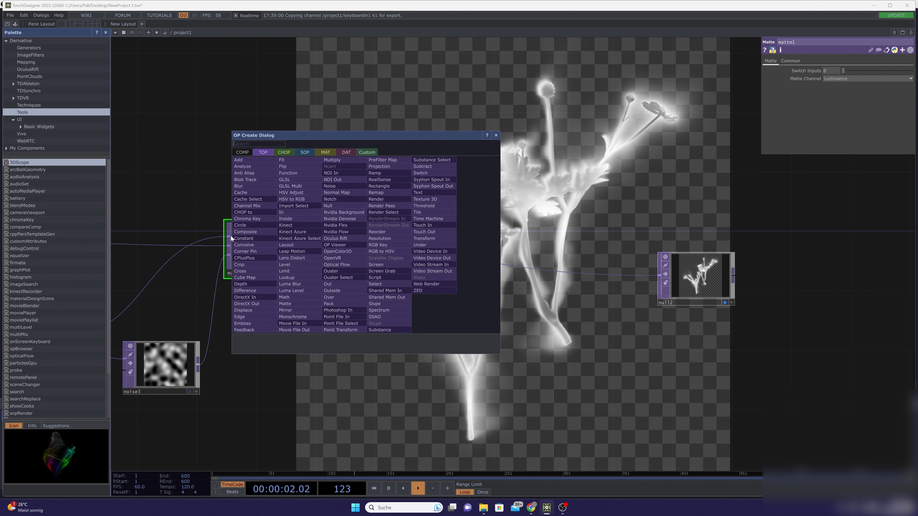
pyautogui.click(245, 232)
pyautogui.click(415, 253)
# - Move matte1 up and noise3 down to clear a path from comp2 to the new Composite node
pyautogui.moveTo(418, 351); pyautogui.dragTo(631, 367)
pyautogui.moveTo(493, 279); pyautogui.dragTo(492, 235)
pyautogui.click(227, 359)
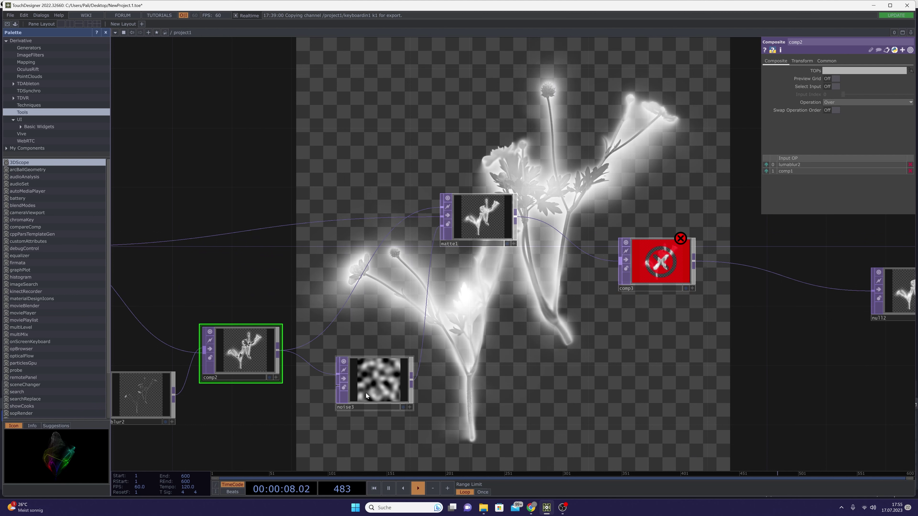
pyautogui.moveTo(372, 377); pyautogui.dragTo(372, 406)
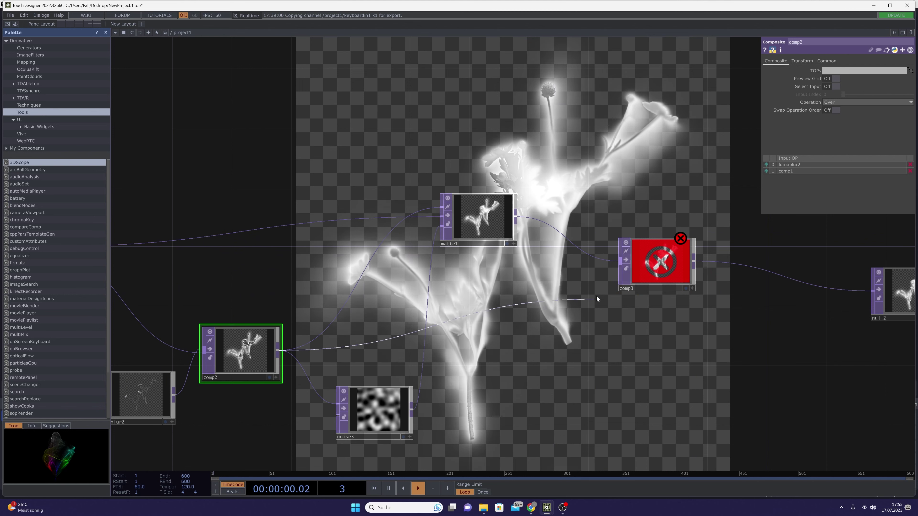
# - Connect comp2 as the second input of comp3, set comp3's operation to Maximum and move the node slightly lower
pyautogui.moveTo(523, 232); pyautogui.dragTo(295, 226, button='middle')
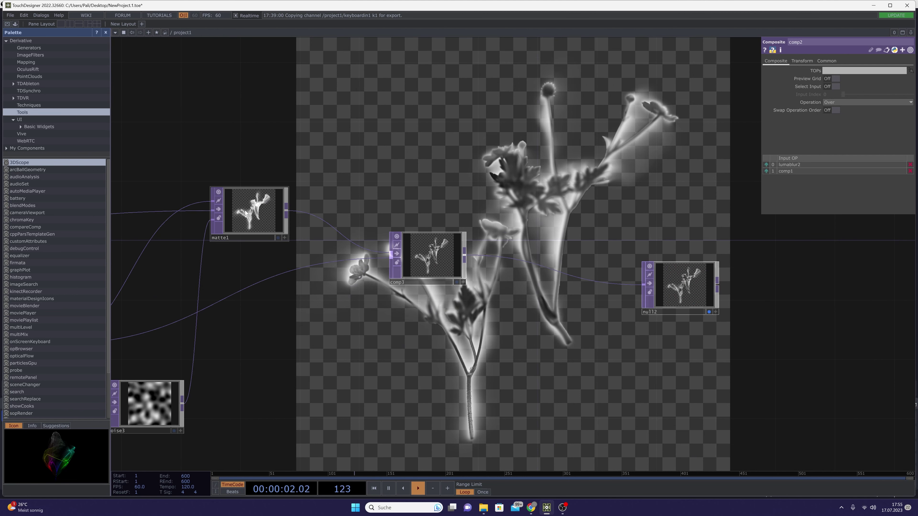
pyautogui.click(245, 210)
pyautogui.click(433, 262)
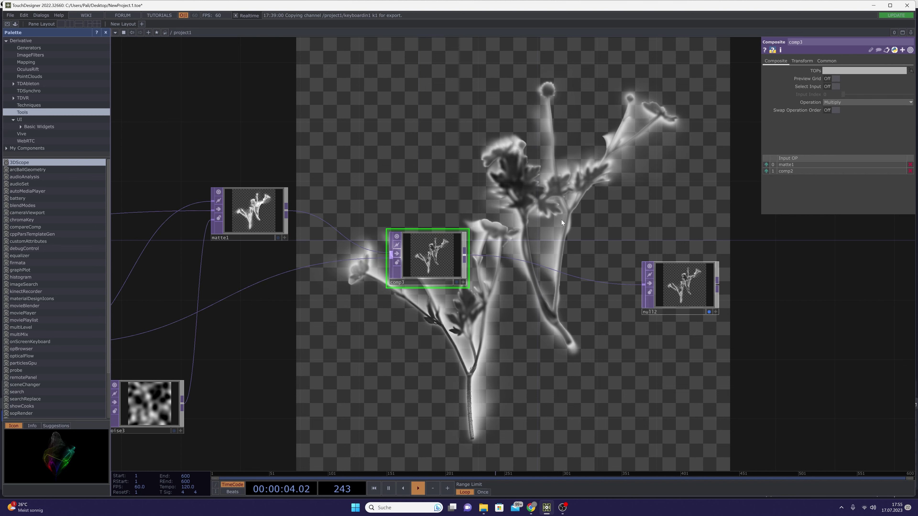
pyautogui.click(854, 102)
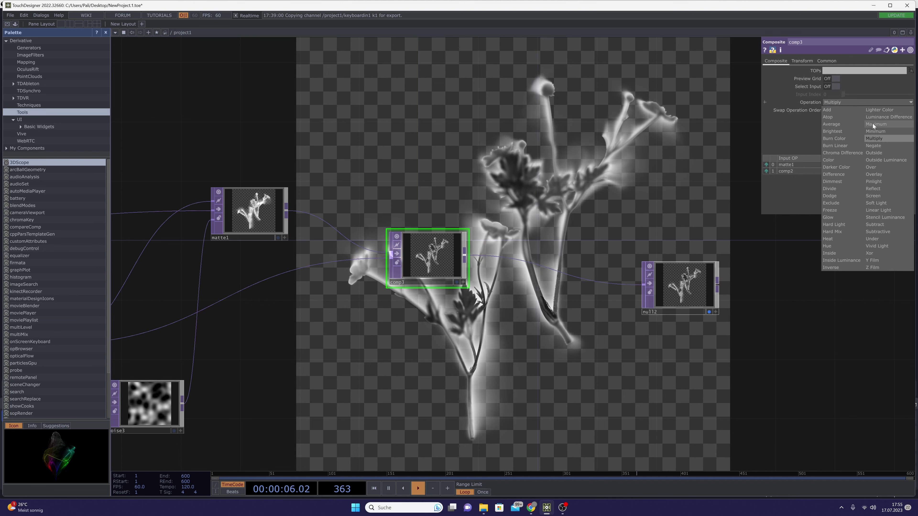
pyautogui.click(873, 123)
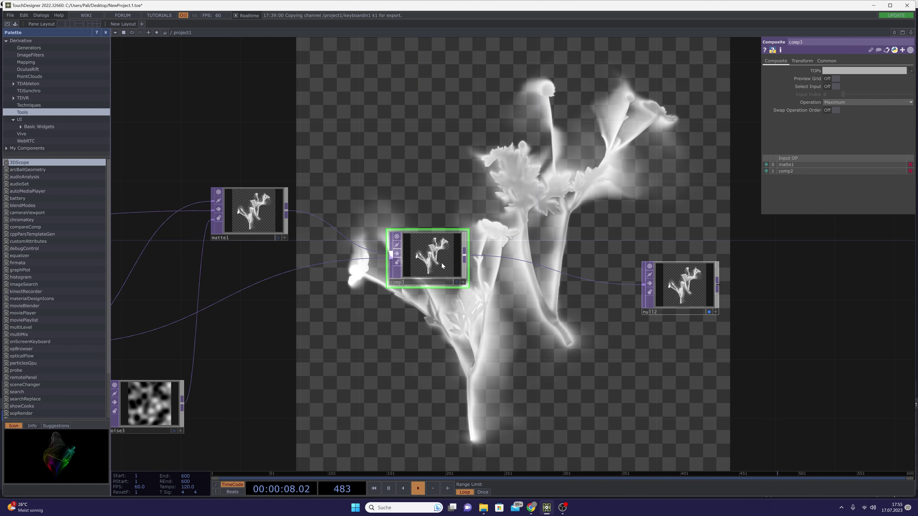
pyautogui.moveTo(453, 237); pyautogui.dragTo(454, 252)
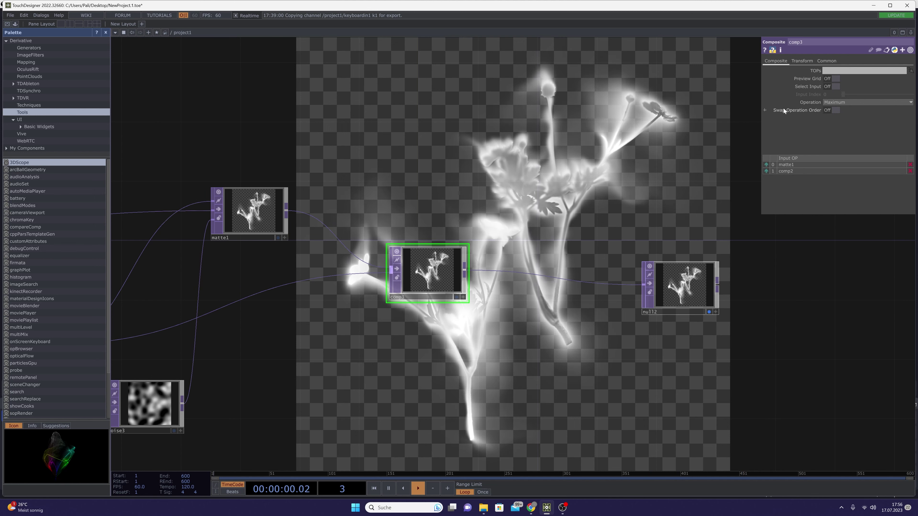
# - Try the Difference, Add and Minimum operations on comp3
pyautogui.click(836, 103)
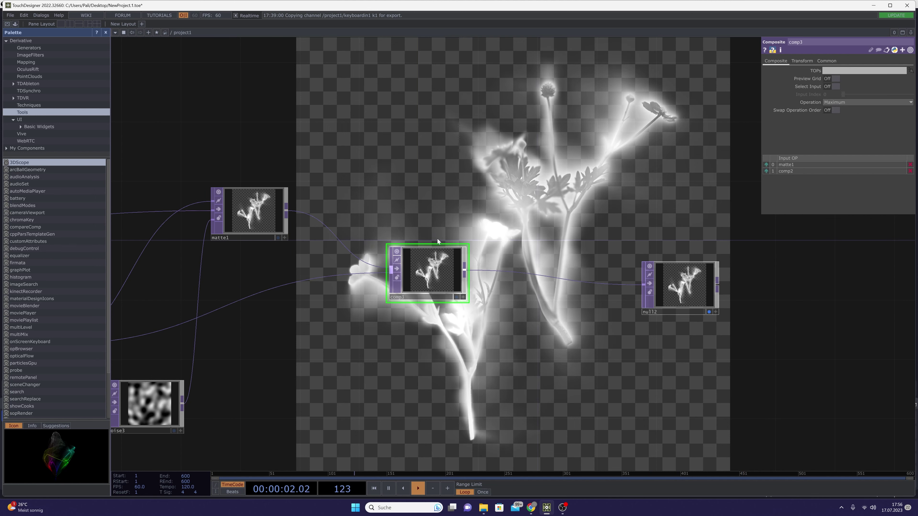
pyautogui.click(864, 103)
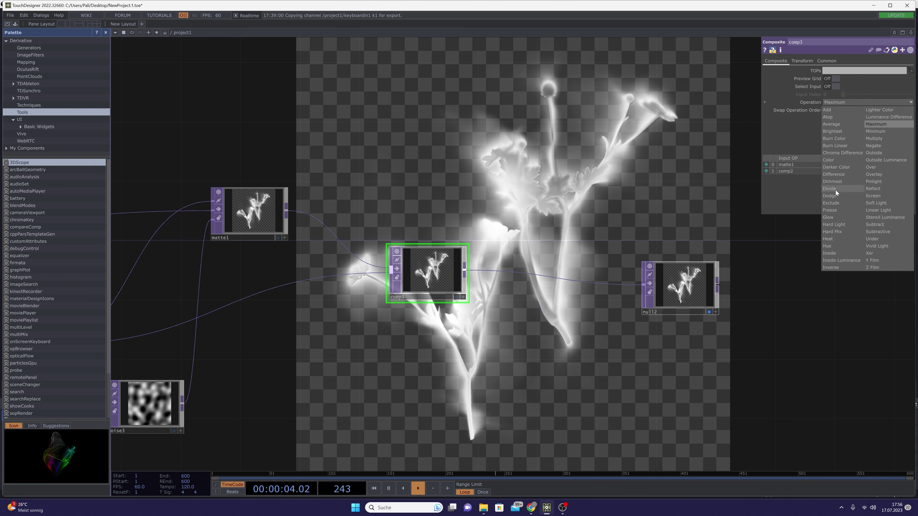
pyautogui.click(838, 174)
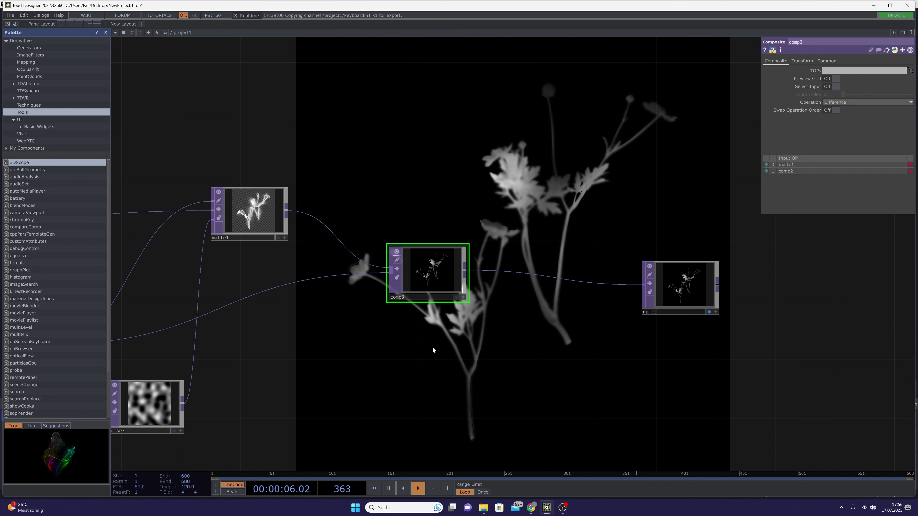
pyautogui.click(855, 102)
pyautogui.click(840, 115)
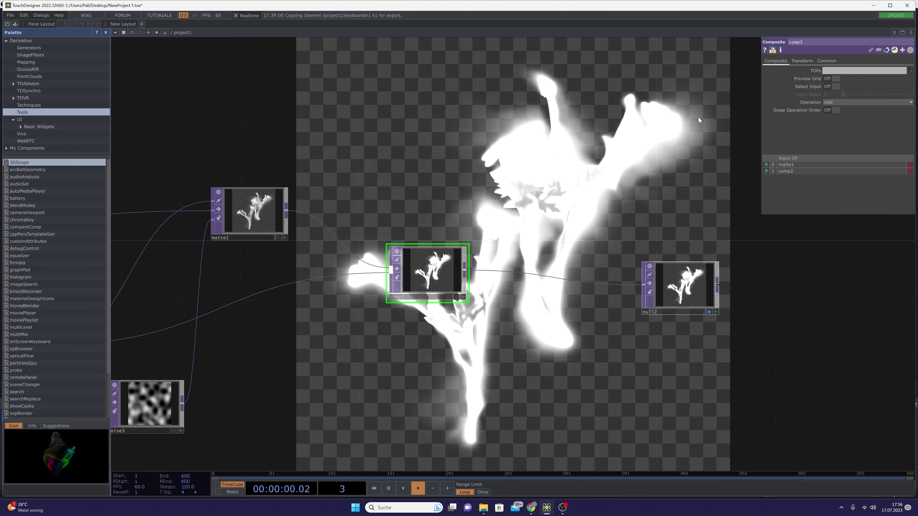
pyautogui.click(855, 102)
pyautogui.click(875, 132)
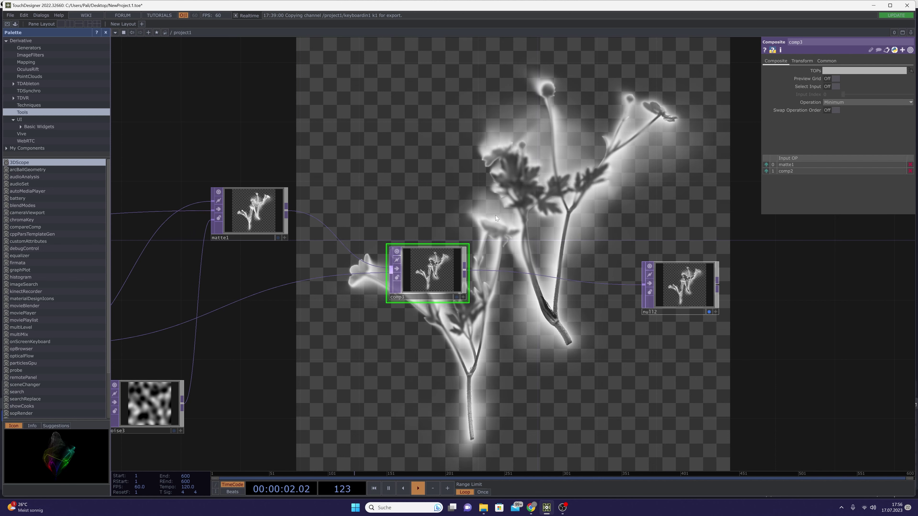
pyautogui.scroll(3, 461, 244)
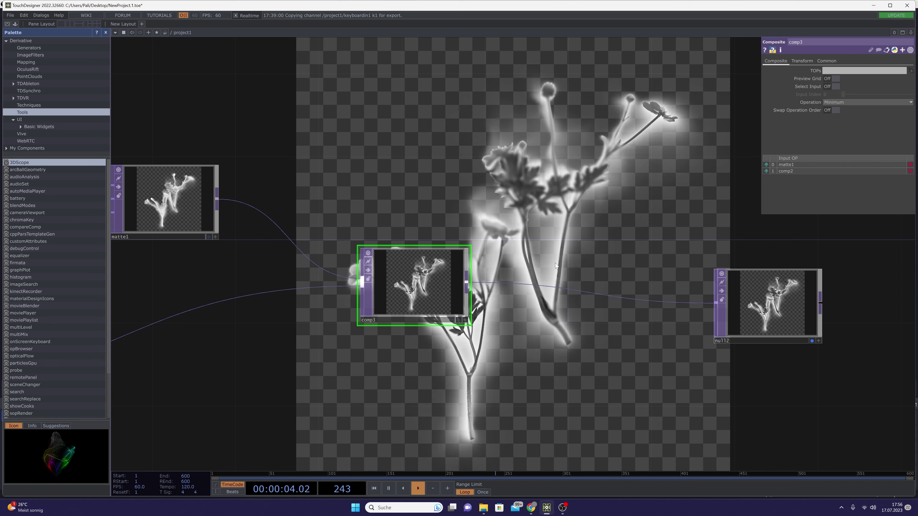
pyautogui.moveTo(548, 428); pyautogui.dragTo(486, 421)
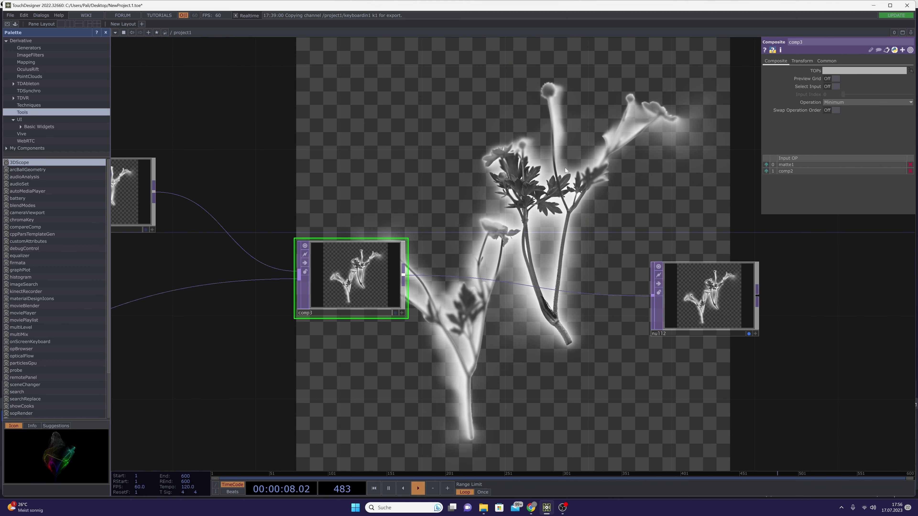
# - Compare the Maximum and Minimum operations on comp3 and settle on Maximum
pyautogui.click(837, 102)
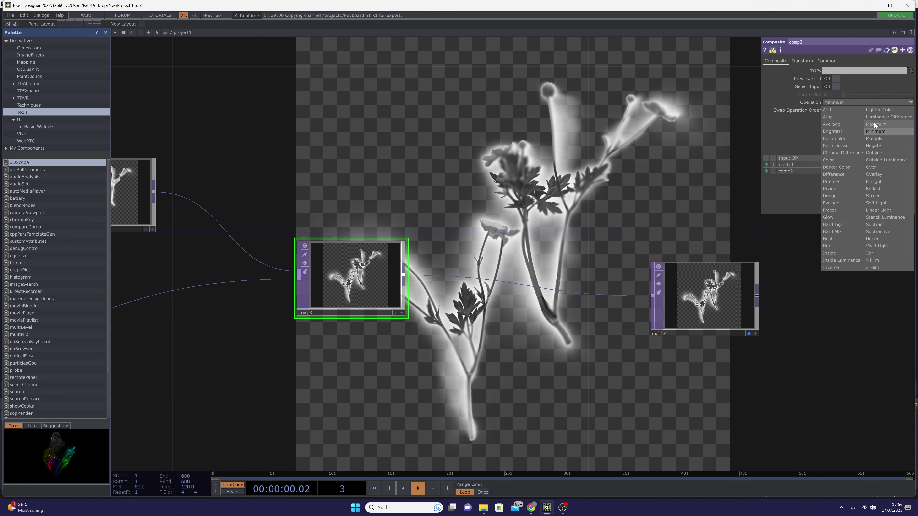
pyautogui.click(874, 123)
pyautogui.click(863, 103)
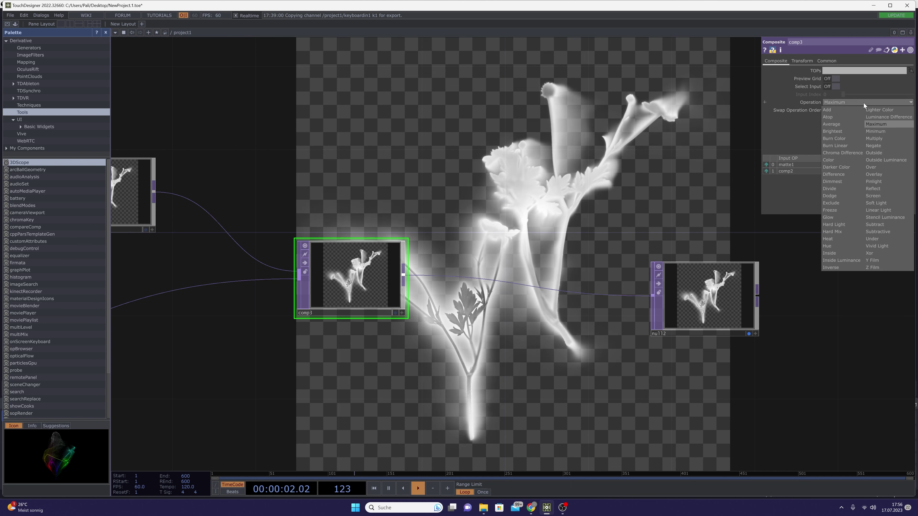
pyautogui.click(871, 131)
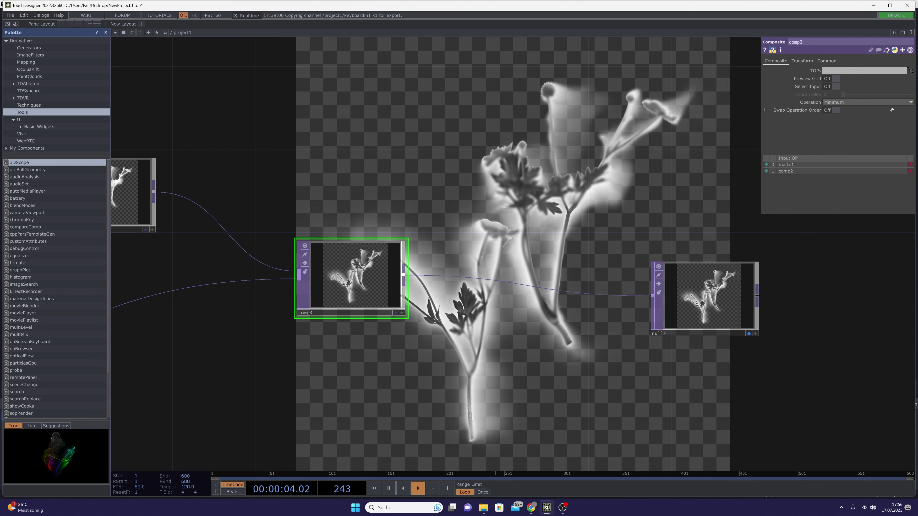
pyautogui.click(867, 102)
pyautogui.click(888, 125)
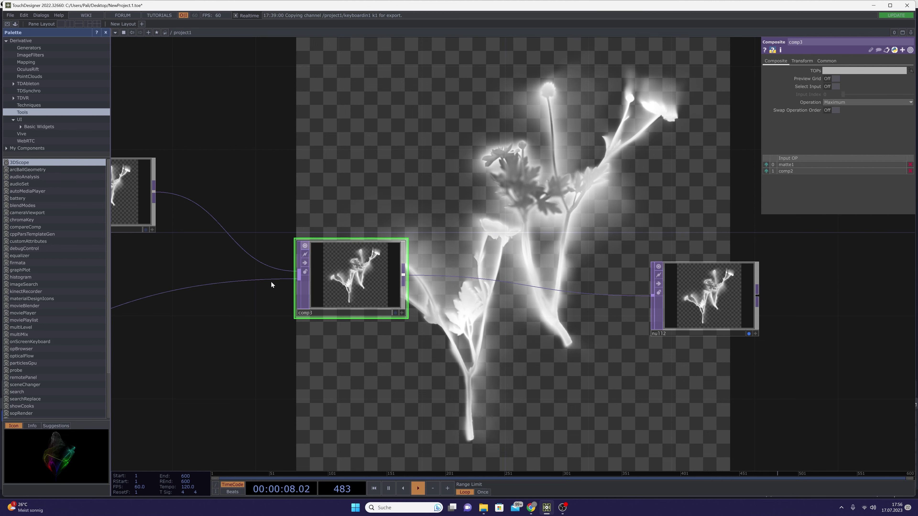
# - Move null2 much farther from comp3 and level with it to make room for more nodes
pyautogui.scroll(-2, 470, 319)
pyautogui.moveTo(456, 354); pyautogui.dragTo(427, 328)
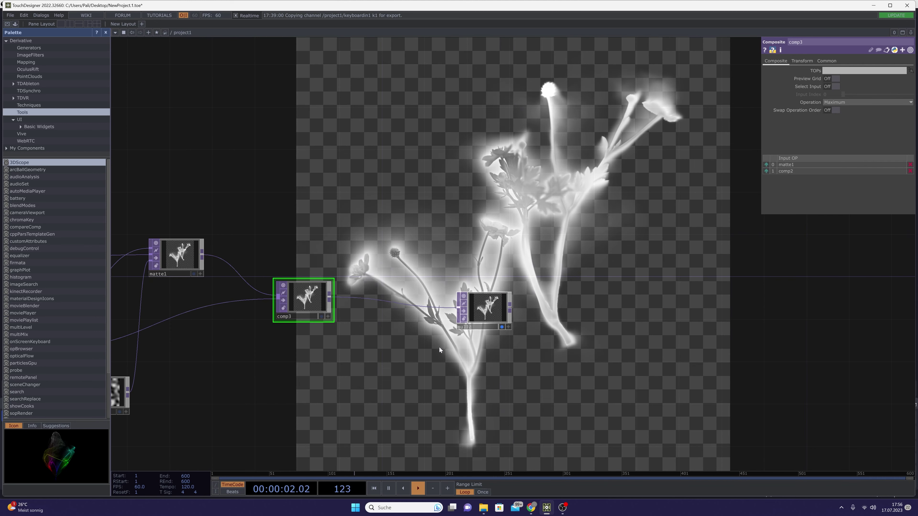
pyautogui.moveTo(437, 342); pyautogui.dragTo(391, 349)
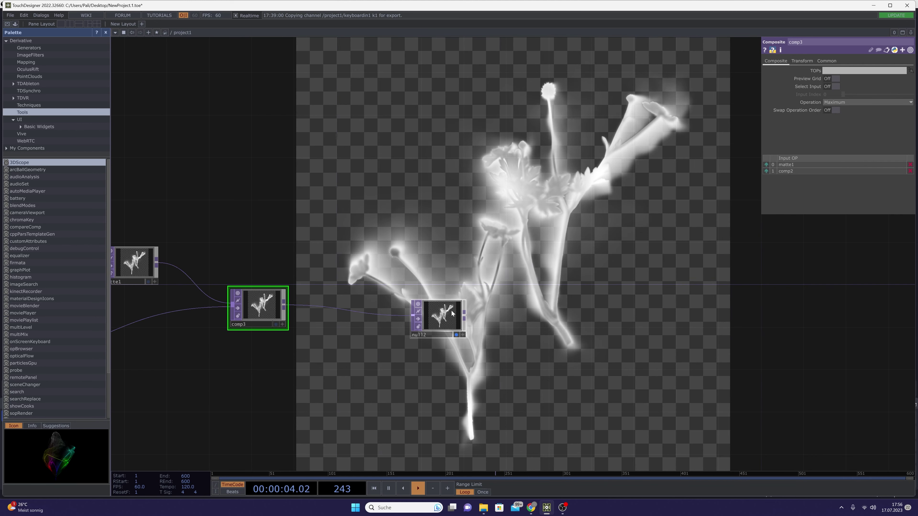
pyautogui.moveTo(452, 313); pyautogui.dragTo(765, 307)
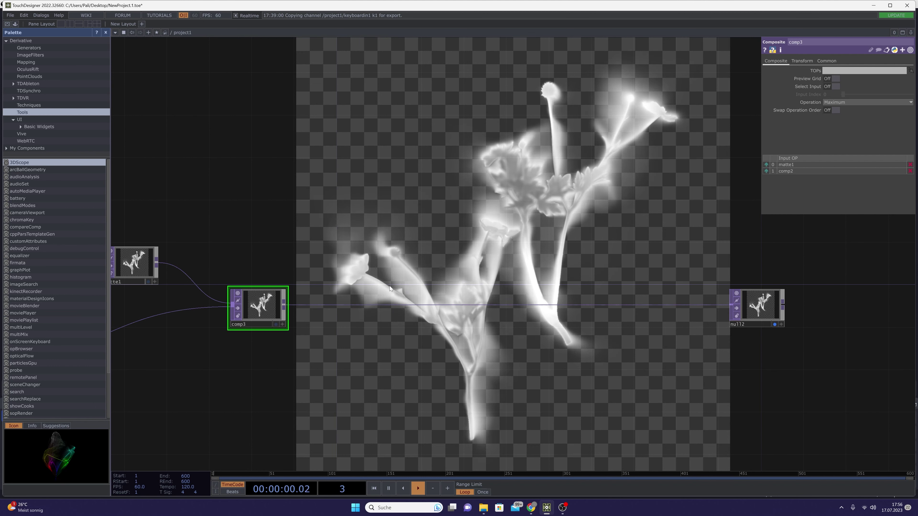
# - Insert a Noise TOP between comp3 and null2 and wire comp3 into its second input as well
pyautogui.scroll(2, 389, 285)
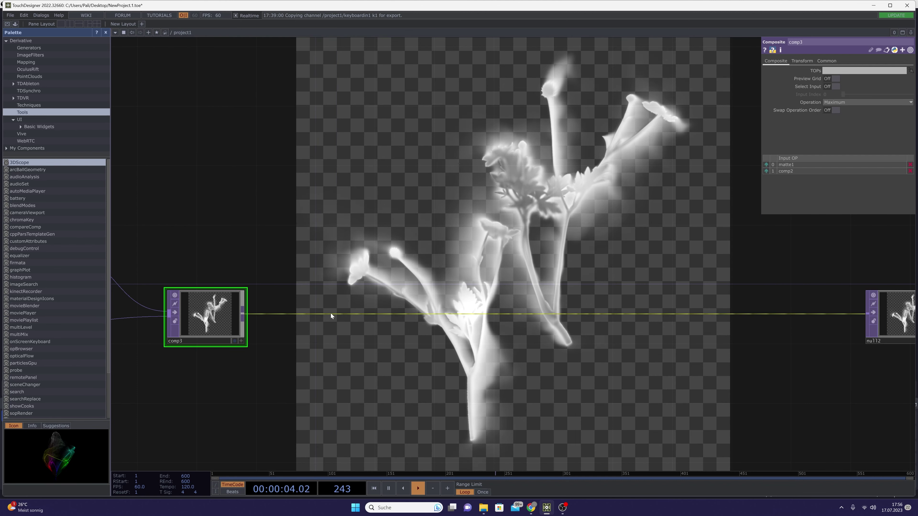
pyautogui.rightClick(345, 314)
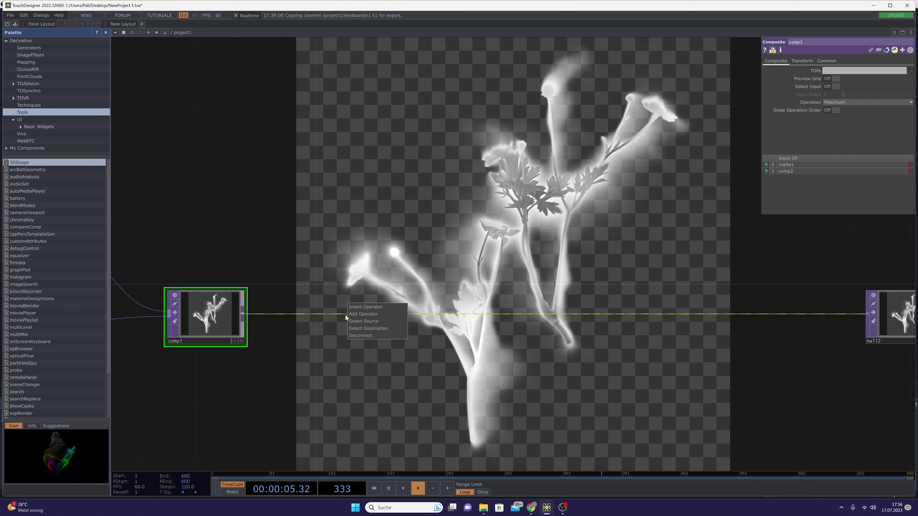
pyautogui.click(360, 307)
pyautogui.click(344, 250)
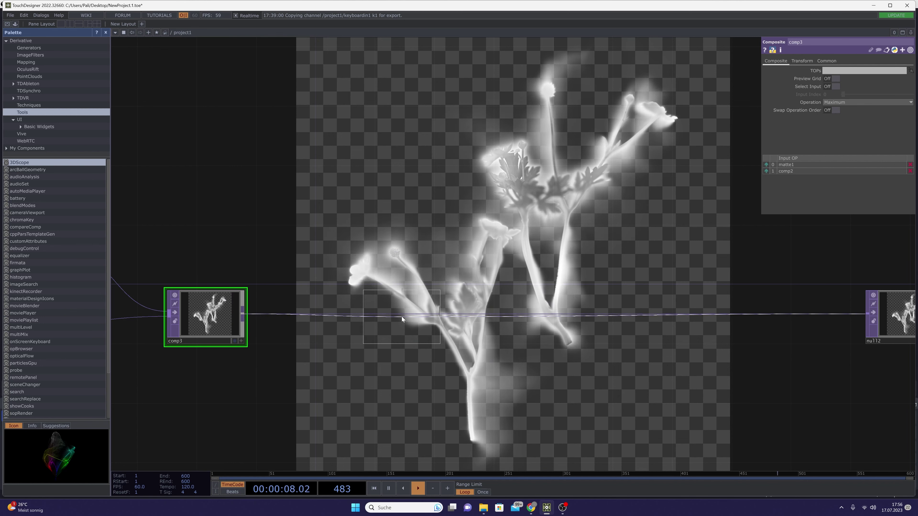
pyautogui.click(402, 317)
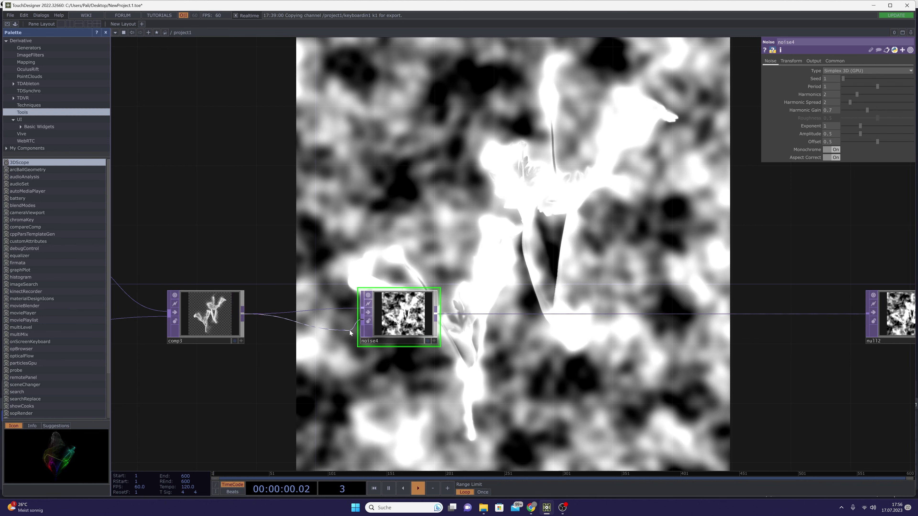
pyautogui.moveTo(349, 330); pyautogui.dragTo(360, 320)
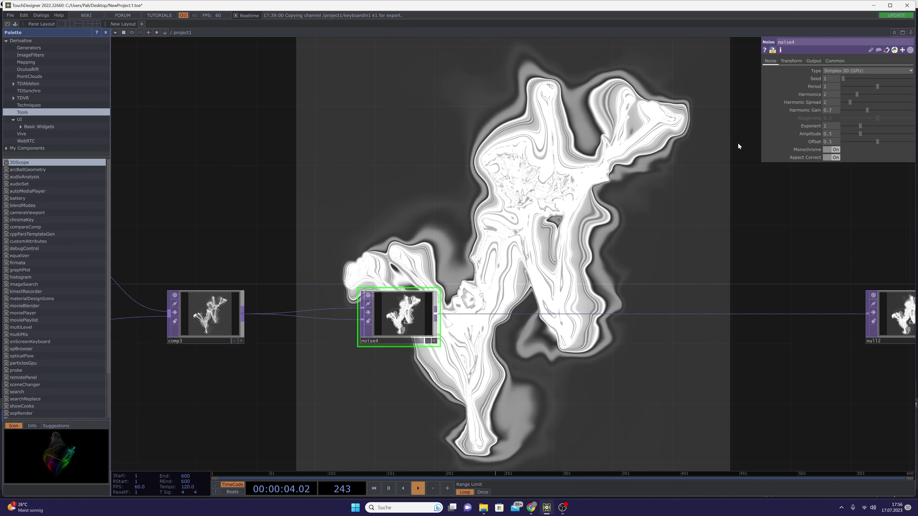
# - Set noise4's RGB output to Noise only
pyautogui.click(813, 61)
pyautogui.click(838, 70)
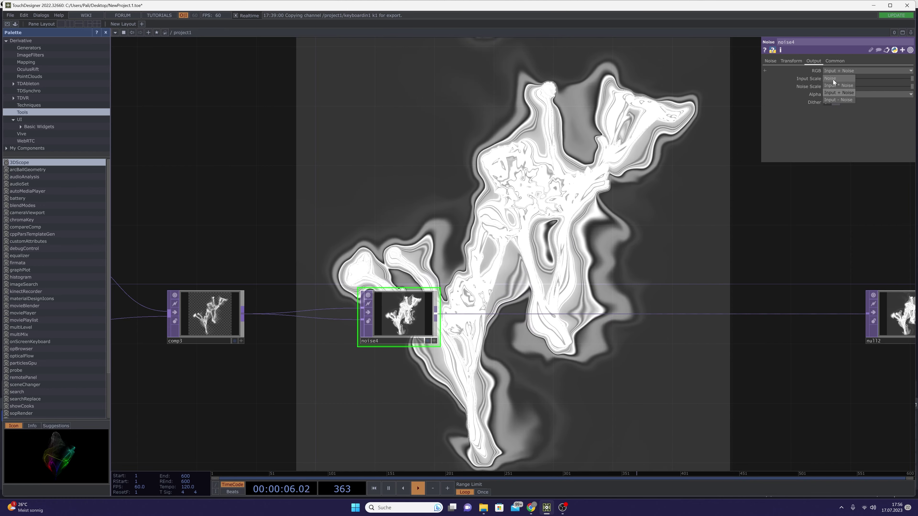
pyautogui.click(833, 79)
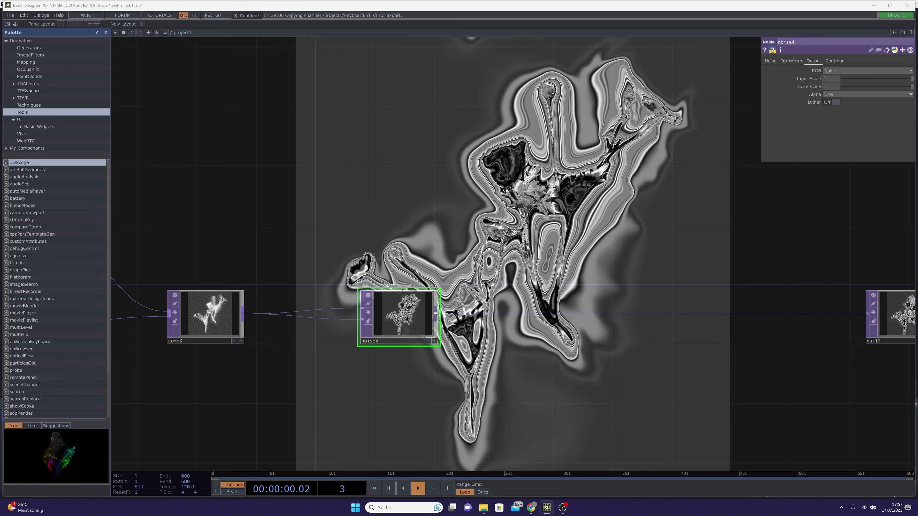
# - Set noise4's harmonics to 0 and period to 8, and move the node closer to comp3
pyautogui.click(775, 61)
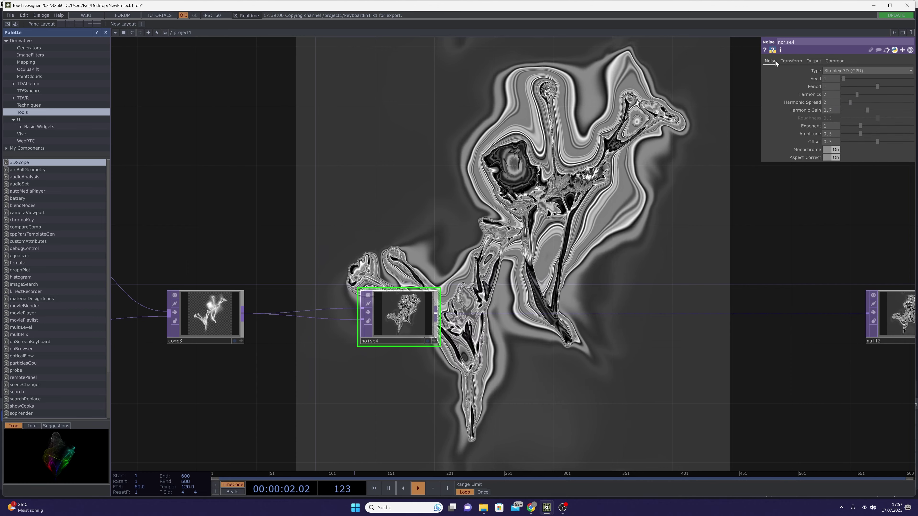
pyautogui.moveTo(856, 95); pyautogui.dragTo(843, 95)
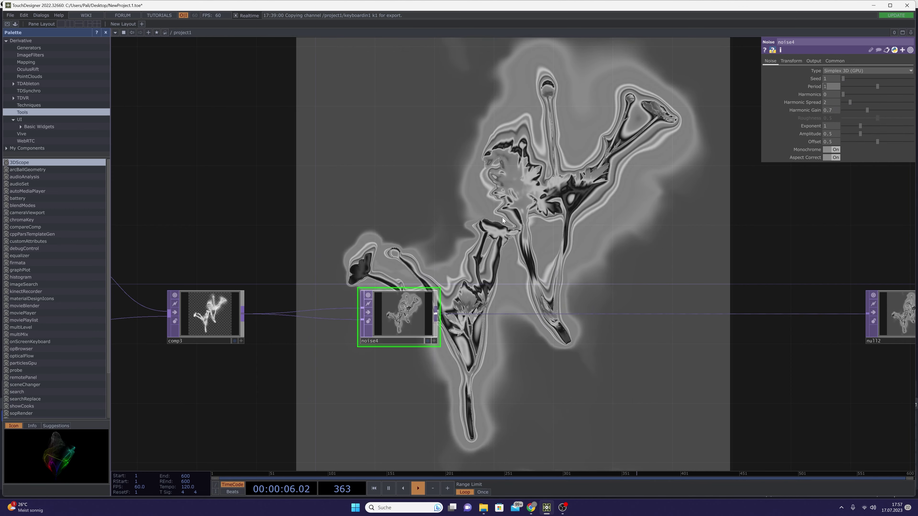
pyautogui.write('8')
pyautogui.press('Return')
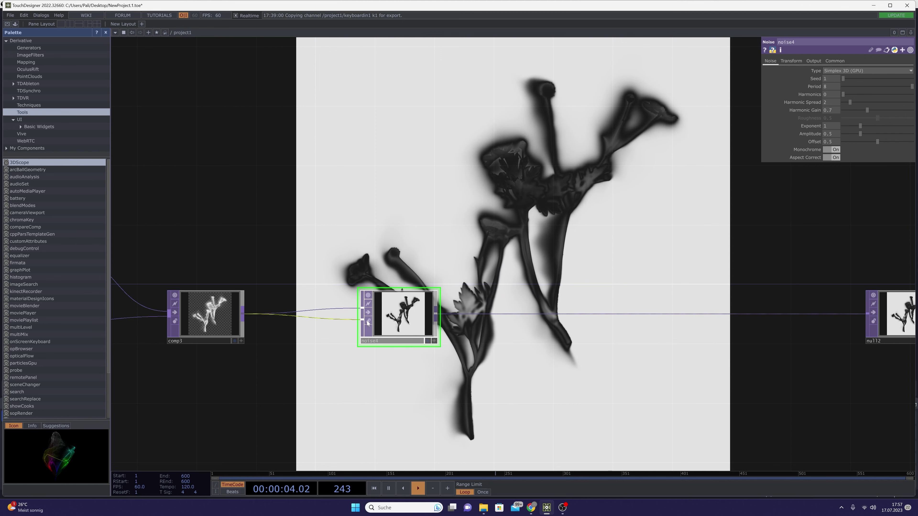
pyautogui.moveTo(368, 323); pyautogui.dragTo(338, 323)
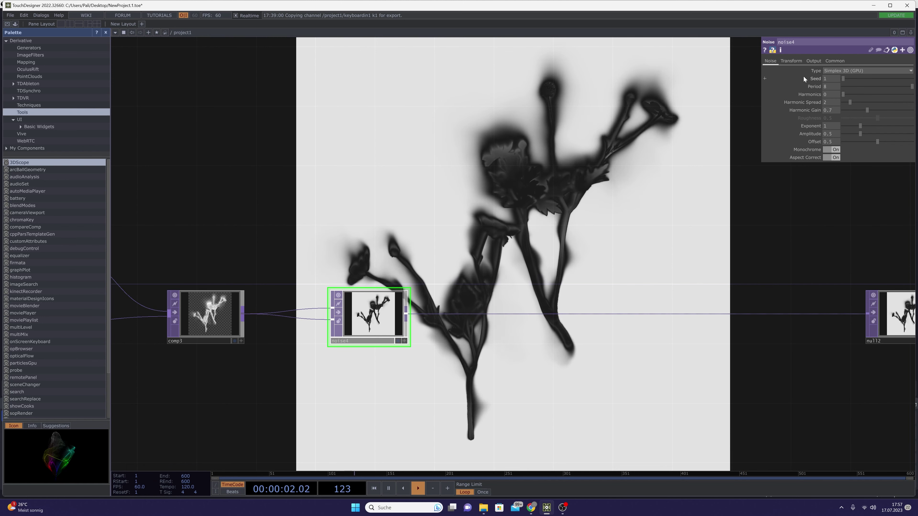
# - Try a period of 6 on noise4 with harmonics at 0, and return the period to 8
pyautogui.moveTo(853, 95); pyautogui.dragTo(844, 95)
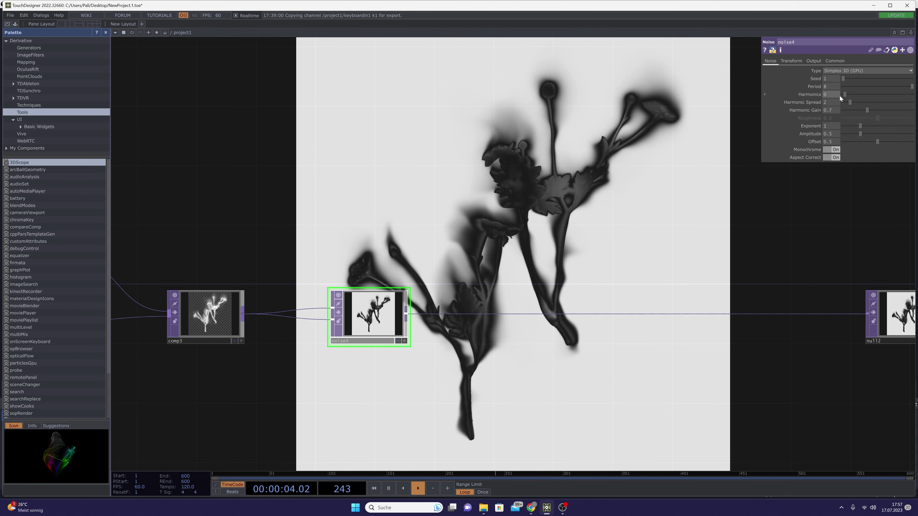
pyautogui.click(837, 86)
pyautogui.write('6')
pyautogui.press('Return')
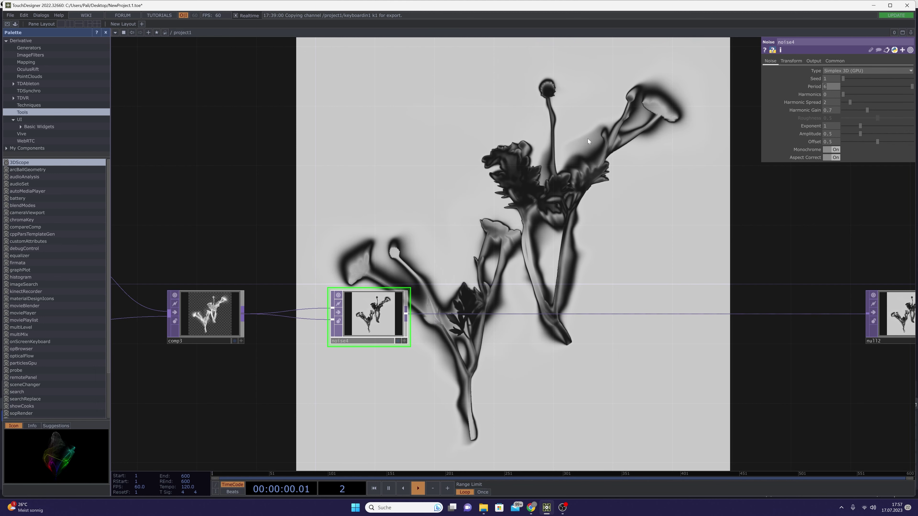
pyautogui.write('8')
pyautogui.press('Return')
# - Duplicate noise4, feed noise4 into both inputs of the copy, wire the copy into null2, and place it above the chain
pyautogui.moveTo(499, 207); pyautogui.dragTo(500, 209)
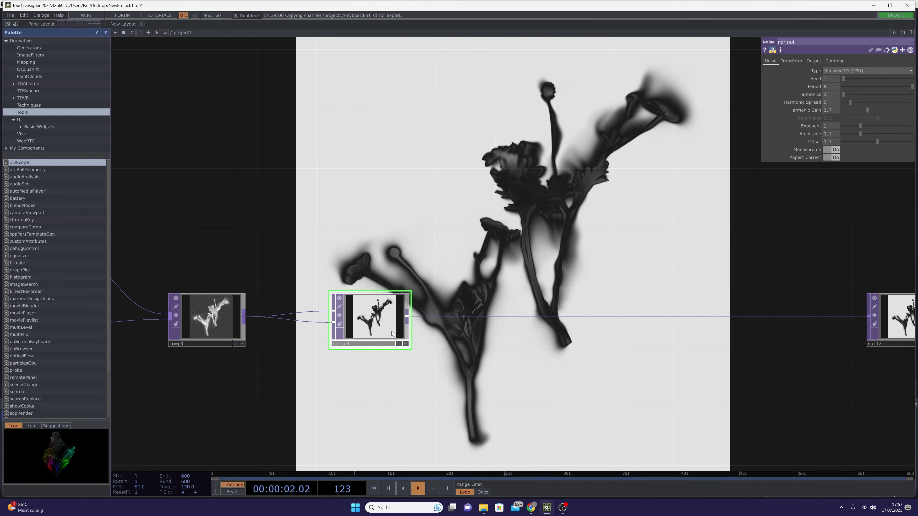
pyautogui.moveTo(483, 260); pyautogui.dragTo(444, 215)
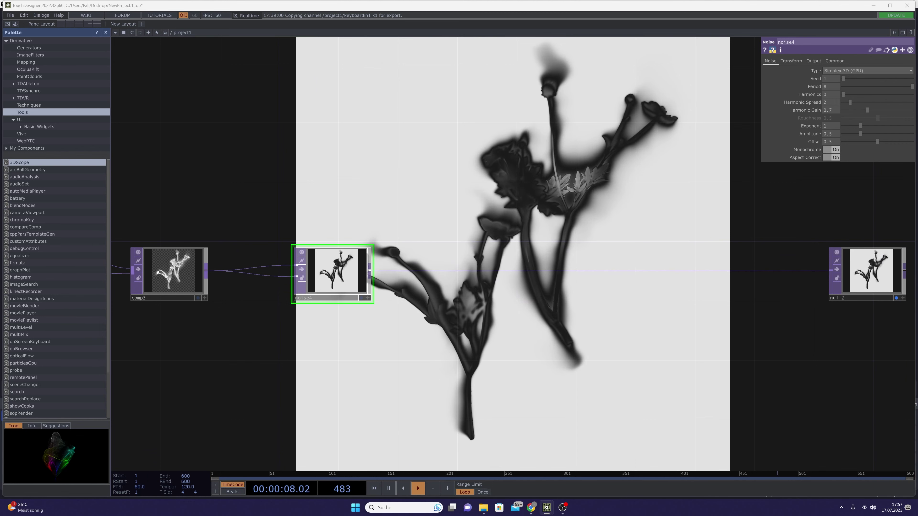
pyautogui.moveTo(468, 326); pyautogui.dragTo(407, 350)
pyautogui.rightClick(412, 293)
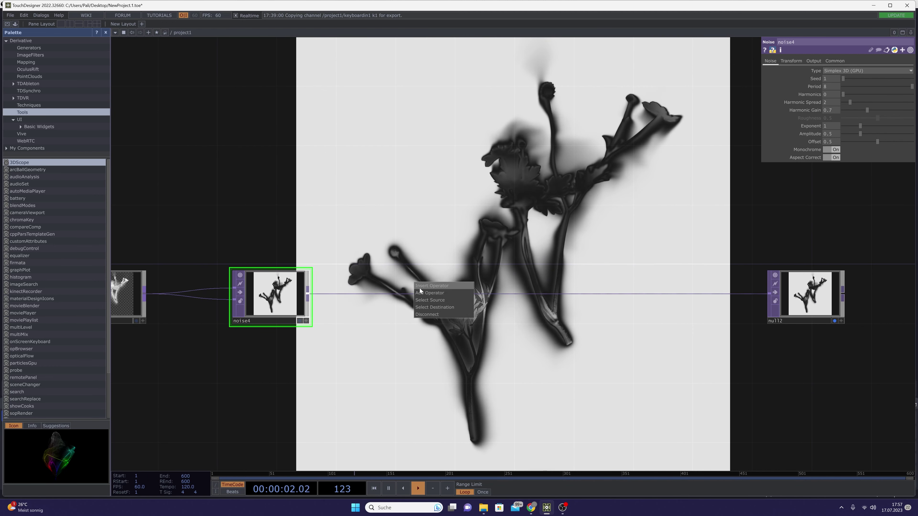
pyautogui.press('Escape')
pyautogui.hotkey('ctrl', 'c')
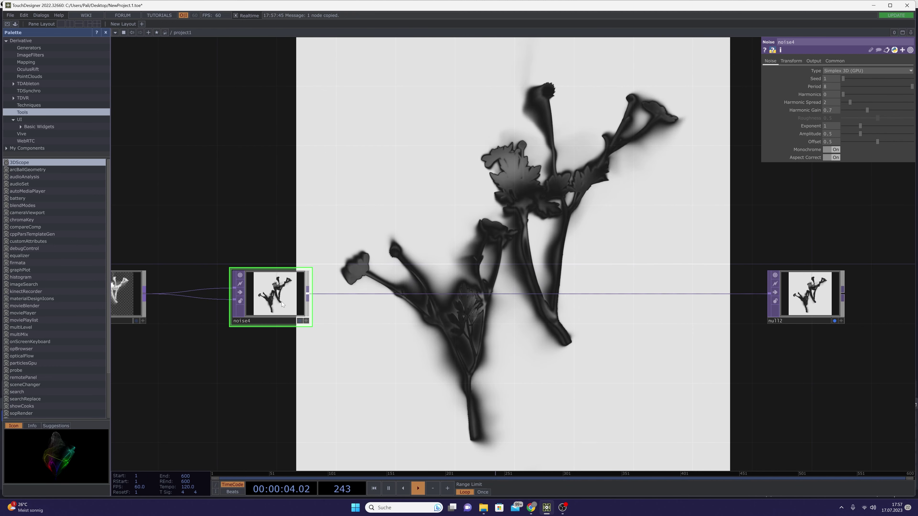
pyautogui.hotkey('ctrl', 'v')
pyautogui.moveTo(275, 368); pyautogui.dragTo(364, 384)
pyautogui.moveTo(309, 295); pyautogui.dragTo(321, 378)
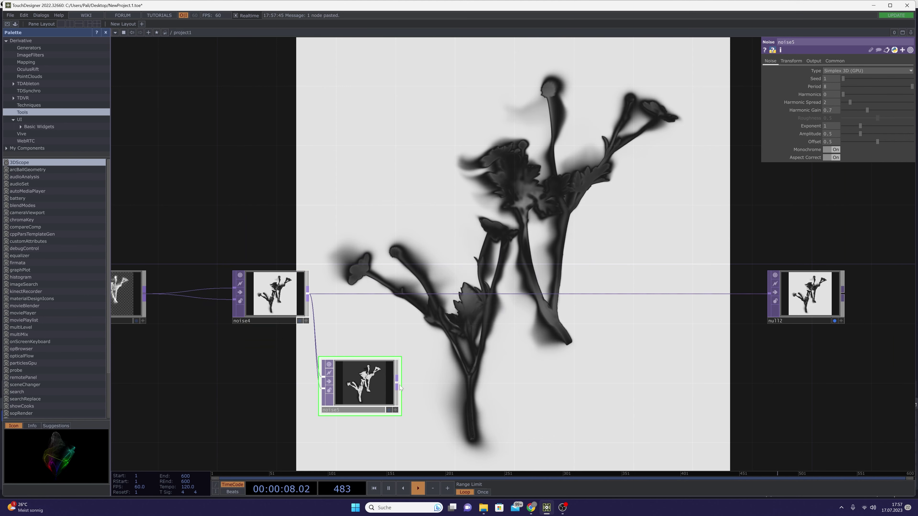
pyautogui.moveTo(400, 388); pyautogui.dragTo(769, 293)
pyautogui.moveTo(371, 388); pyautogui.dragTo(431, 224)
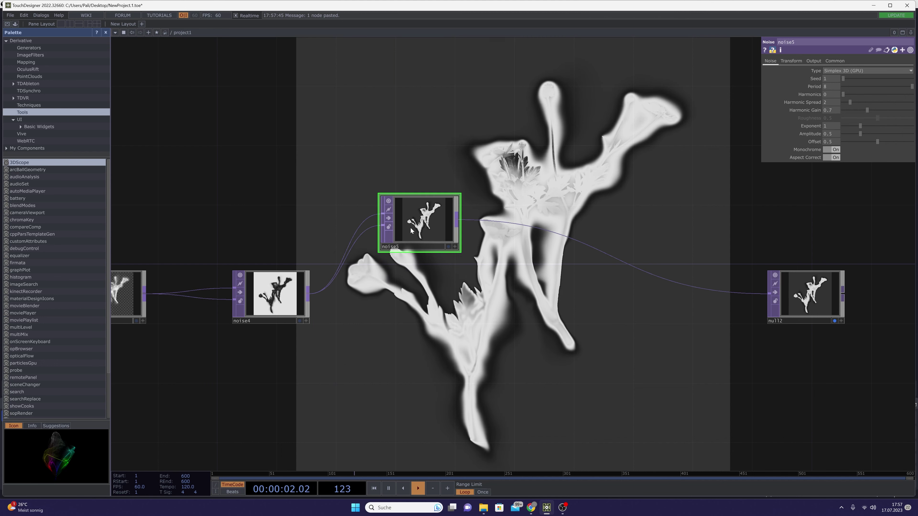
# - Turn off Monochrome on noise5 and shift noise4 and noise5 to make room before null2
pyautogui.scroll(3, 410, 227)
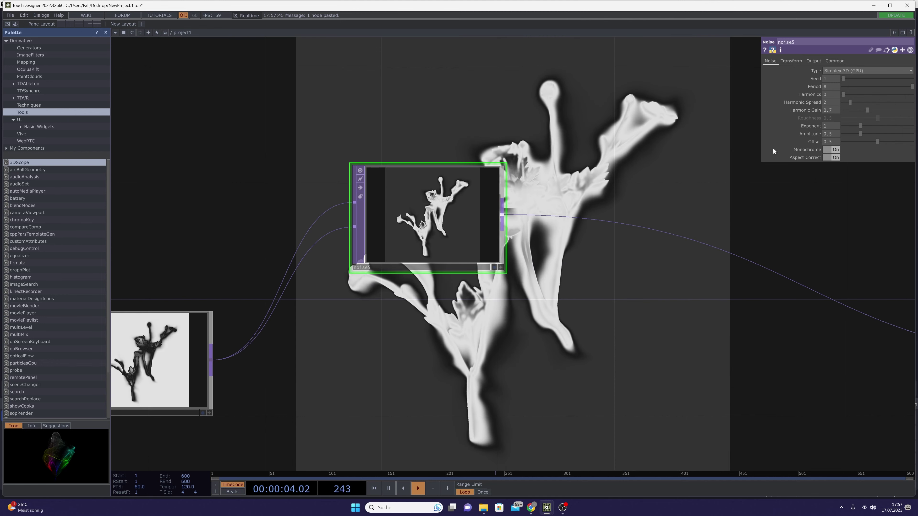
pyautogui.click(831, 149)
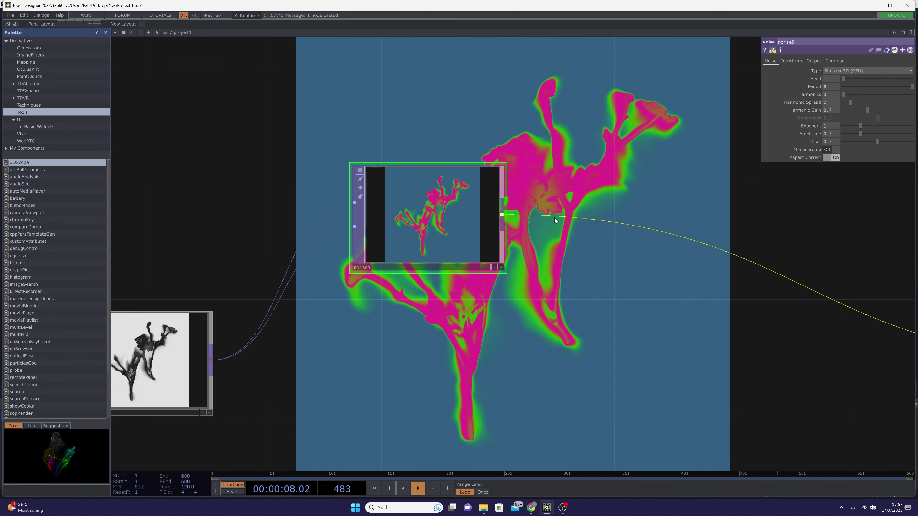
pyautogui.scroll(-5, 565, 239)
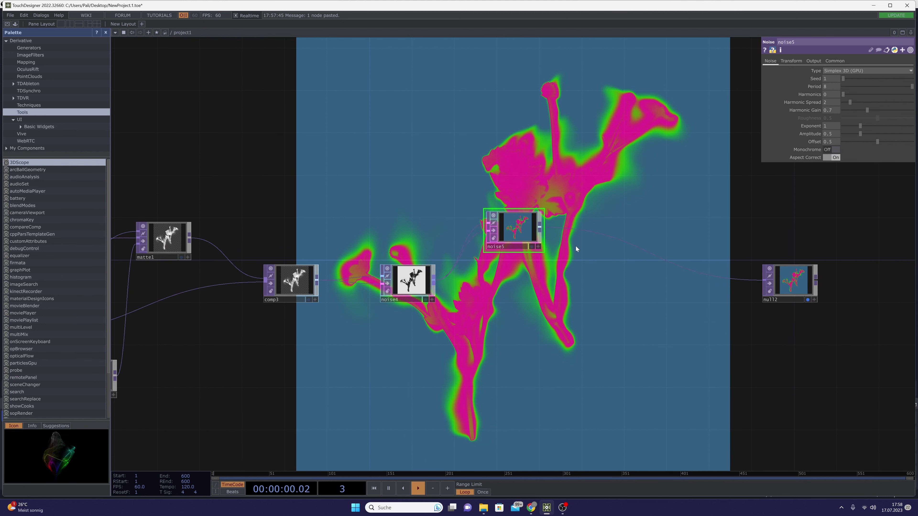
pyautogui.moveTo(600, 234); pyautogui.dragTo(515, 270)
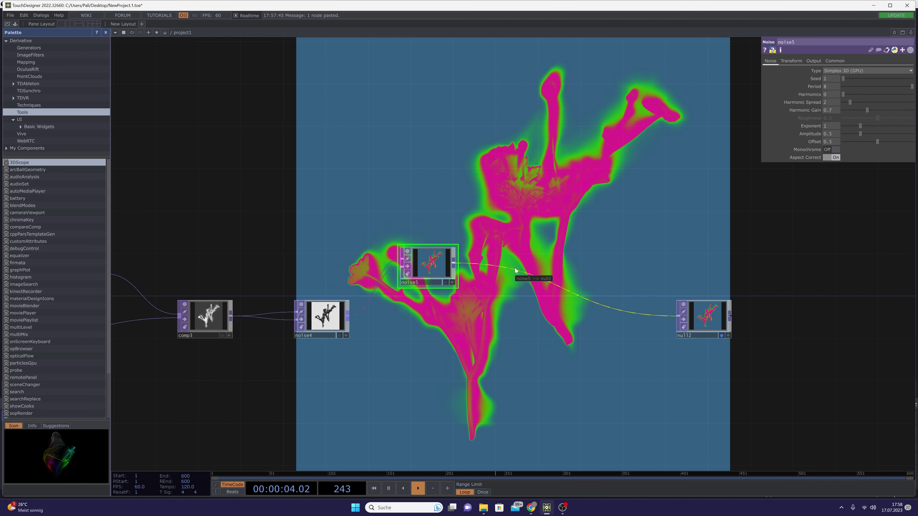
pyautogui.moveTo(422, 267); pyautogui.dragTo(418, 252)
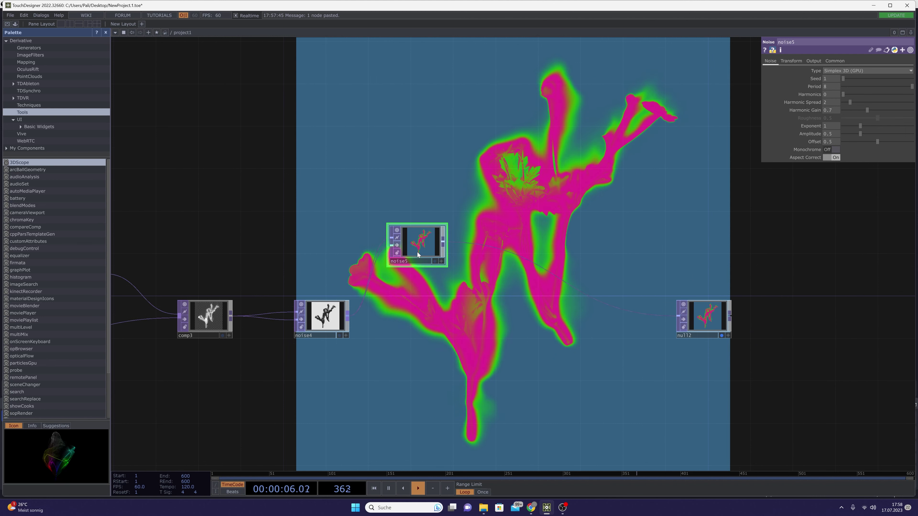
pyautogui.moveTo(307, 318); pyautogui.dragTo(296, 318)
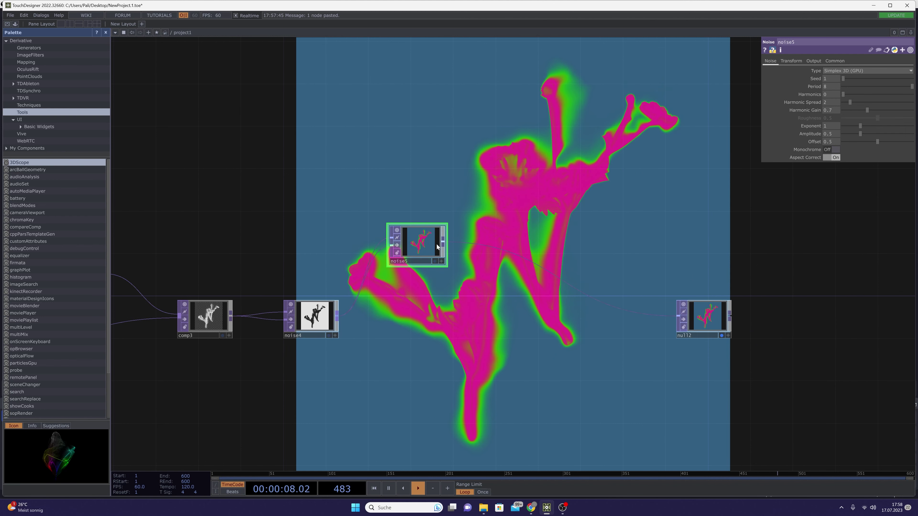
pyautogui.moveTo(417, 246); pyautogui.dragTo(407, 246)
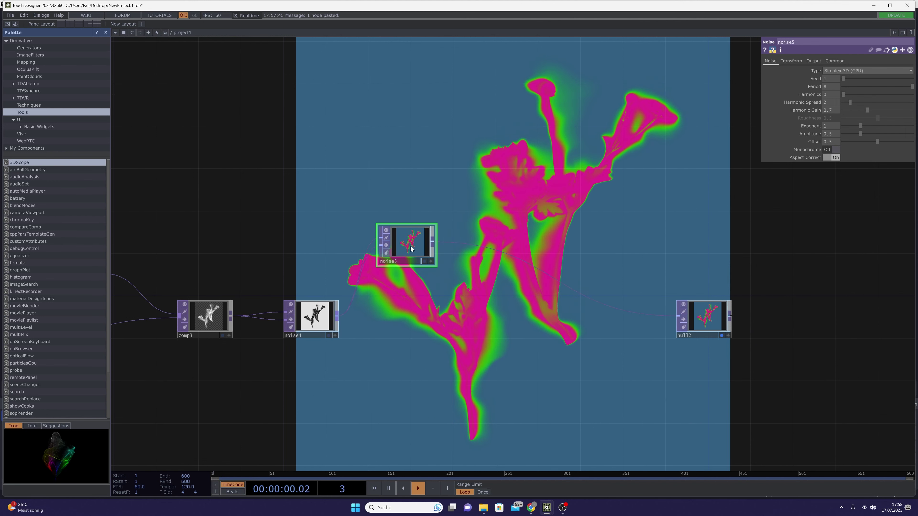
# - Insert a Composite TOP between noise5 and null2, in line with noise4, and wire noise4 in as its second input
pyautogui.rightClick(460, 239)
pyautogui.click(465, 237)
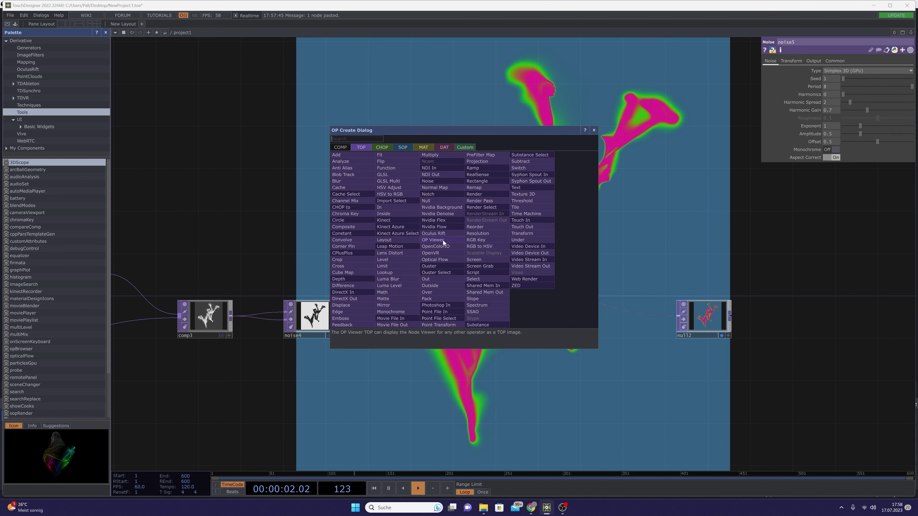
pyautogui.click(358, 227)
pyautogui.click(448, 316)
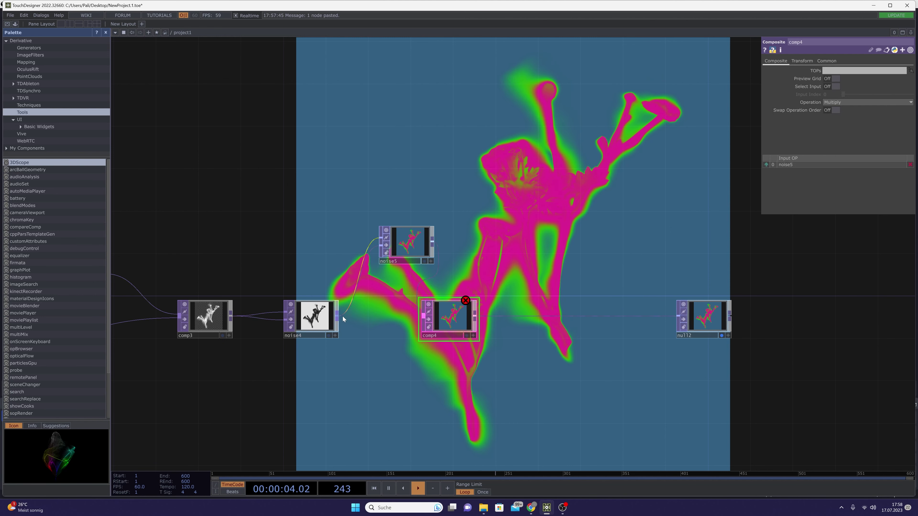
pyautogui.moveTo(341, 318); pyautogui.dragTo(424, 316)
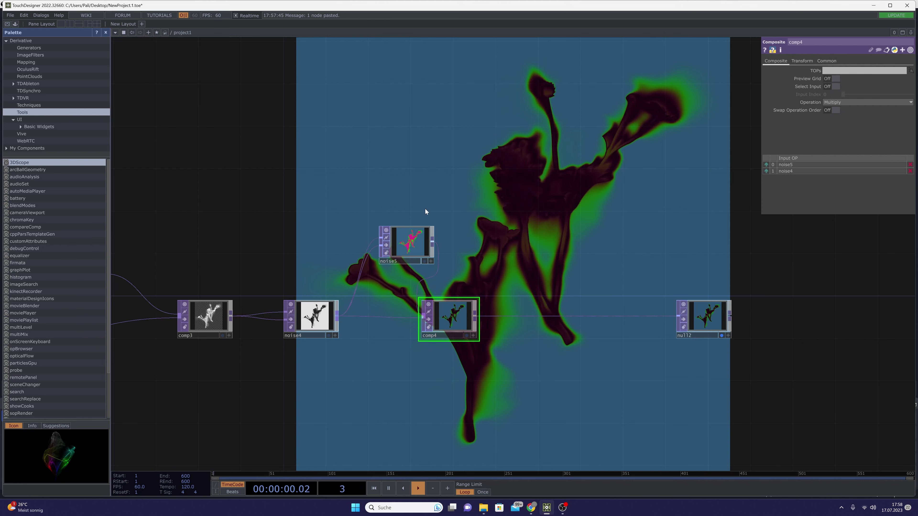
# - Move noise5 farther from the composite and set its seed to 4560
pyautogui.click(407, 241)
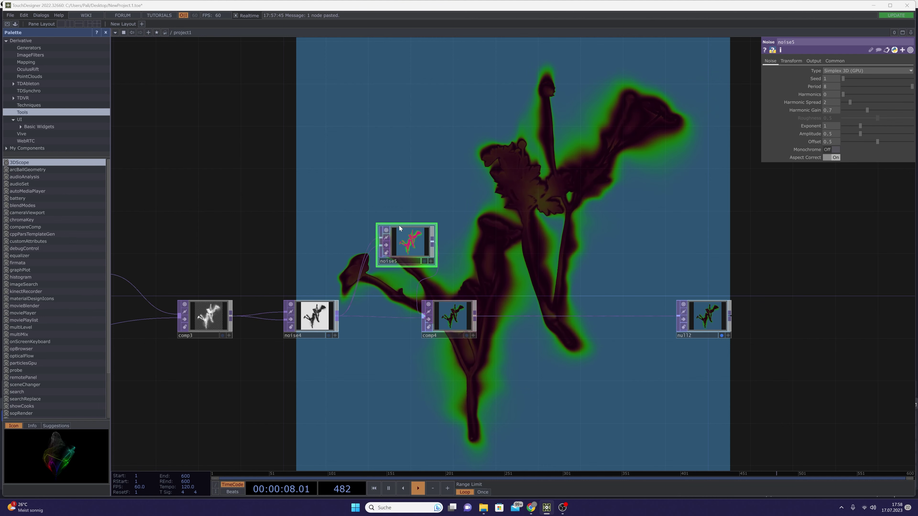
pyautogui.moveTo(417, 245); pyautogui.dragTo(395, 223)
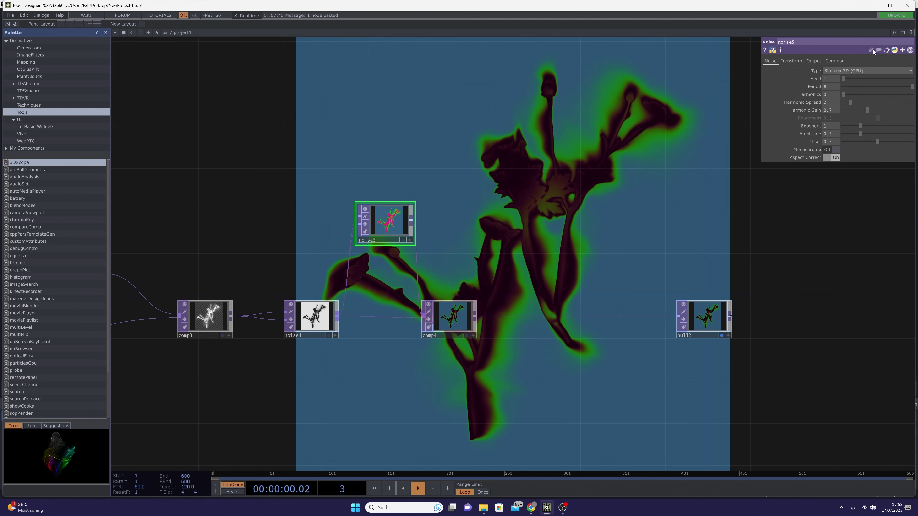
pyautogui.moveTo(865, 79); pyautogui.dragTo(876, 77)
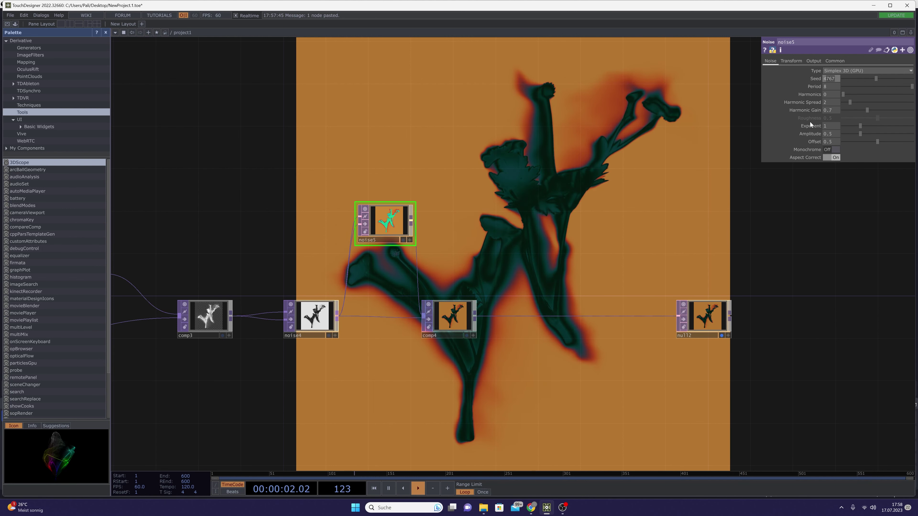
pyautogui.write('560')
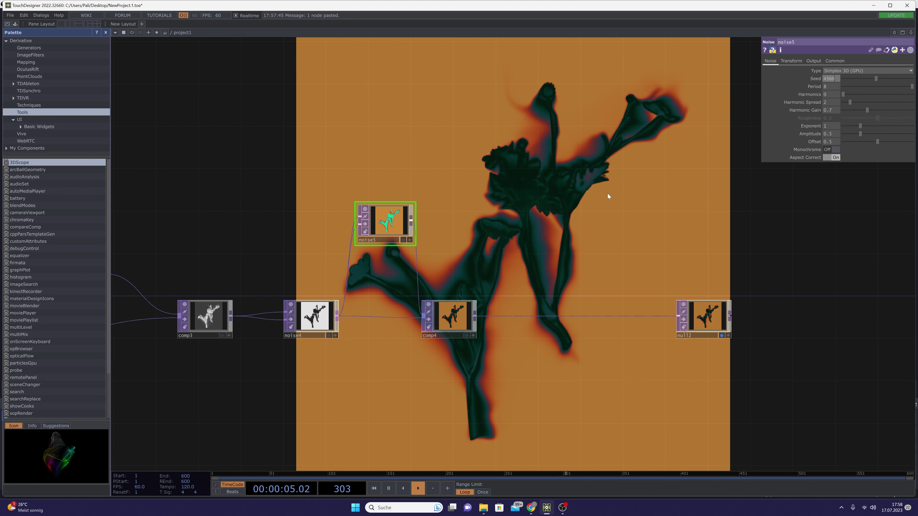
pyautogui.press('Return')
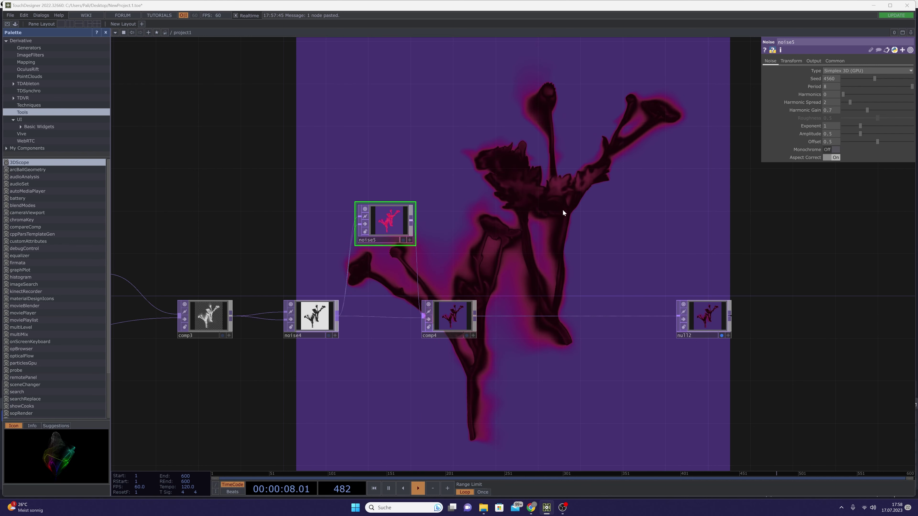
# - Insert a Level TOP between noise4 and comp4 and set its Brightness 1 to 2
pyautogui.moveTo(449, 322); pyautogui.dragTo(502, 312)
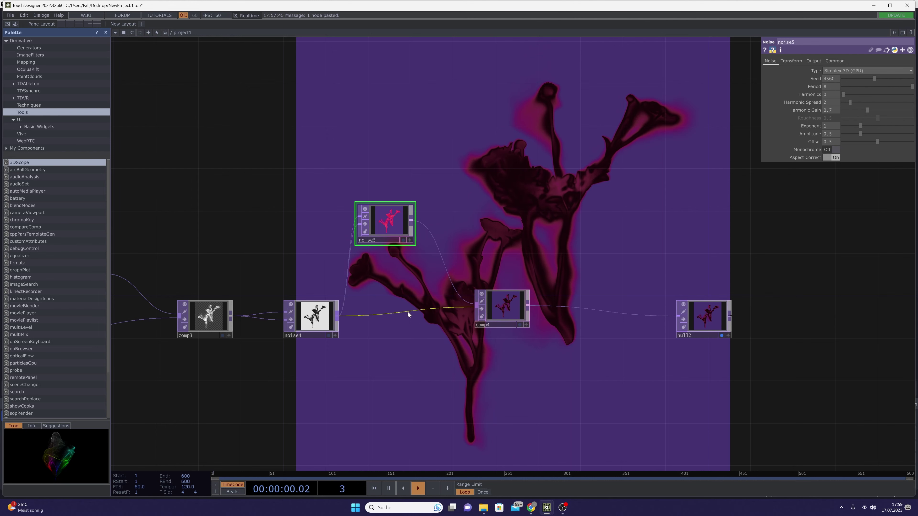
pyautogui.rightClick(408, 312)
pyautogui.scroll(5, 343, 361)
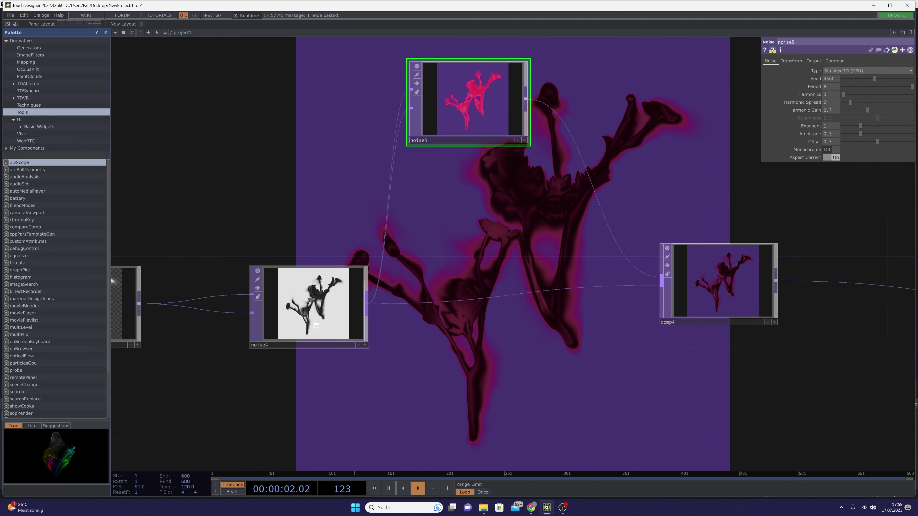
pyautogui.click(488, 286)
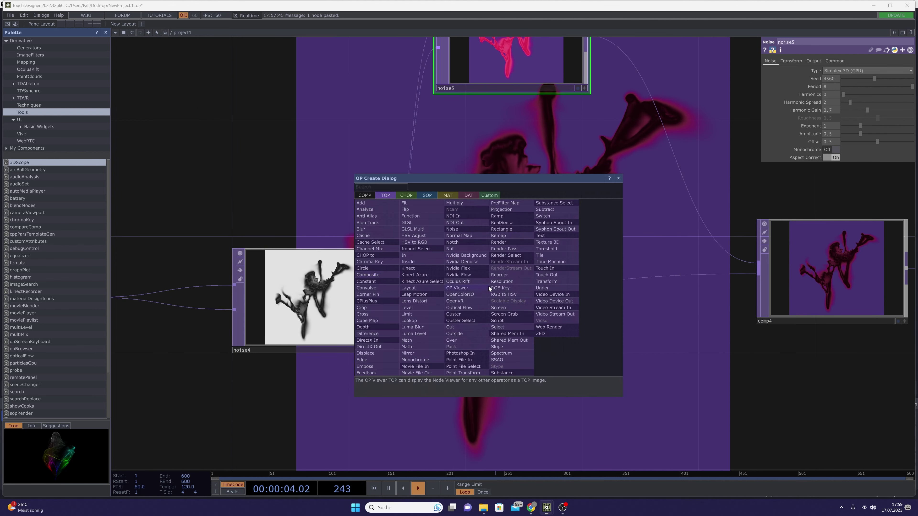
pyautogui.click(422, 312)
pyautogui.click(566, 305)
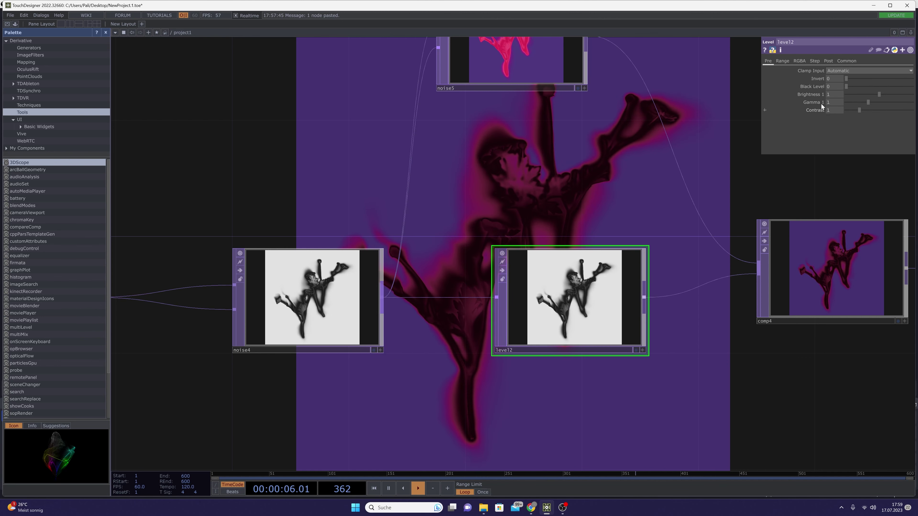
pyautogui.moveTo(879, 94); pyautogui.dragTo(912, 95)
# - Align comp4 with level2, move level2 closer to noise4, and move null2 farther along to leave space after comp4
pyautogui.moveTo(484, 205); pyautogui.dragTo(310, 267)
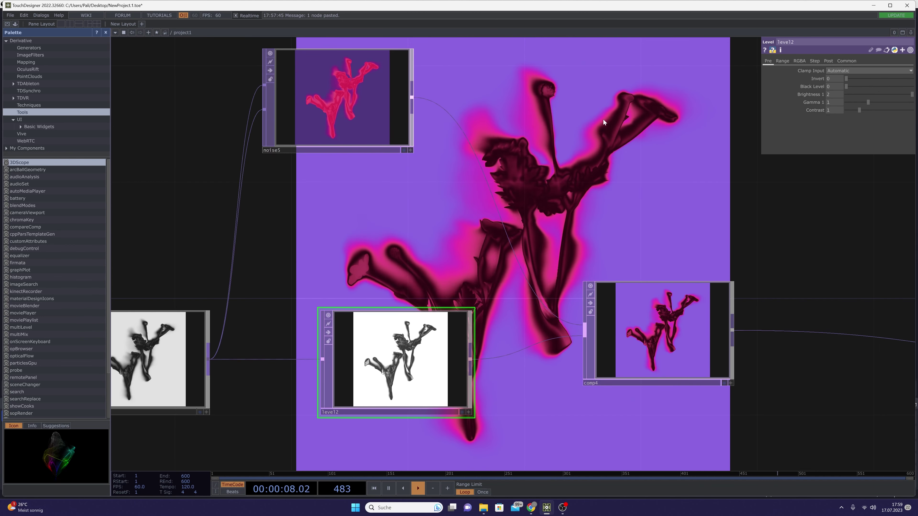
pyautogui.moveTo(582, 171); pyautogui.dragTo(561, 136)
pyautogui.moveTo(606, 267); pyautogui.dragTo(606, 297)
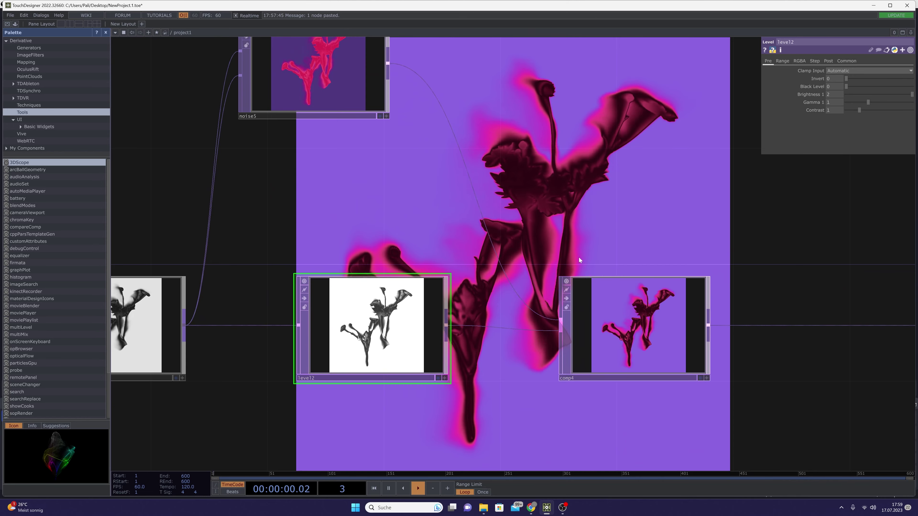
pyautogui.scroll(-3, 553, 260)
pyautogui.moveTo(494, 275); pyautogui.dragTo(480, 275)
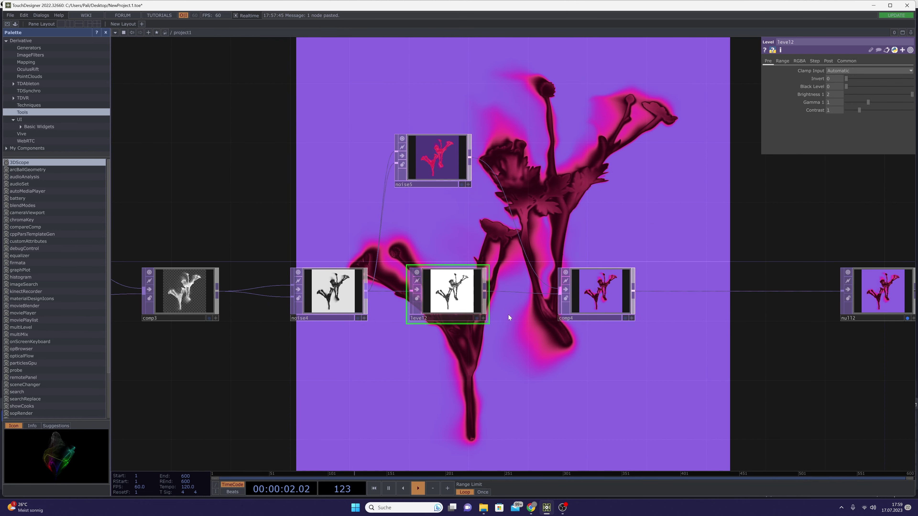
pyautogui.scroll(4, 456, 262)
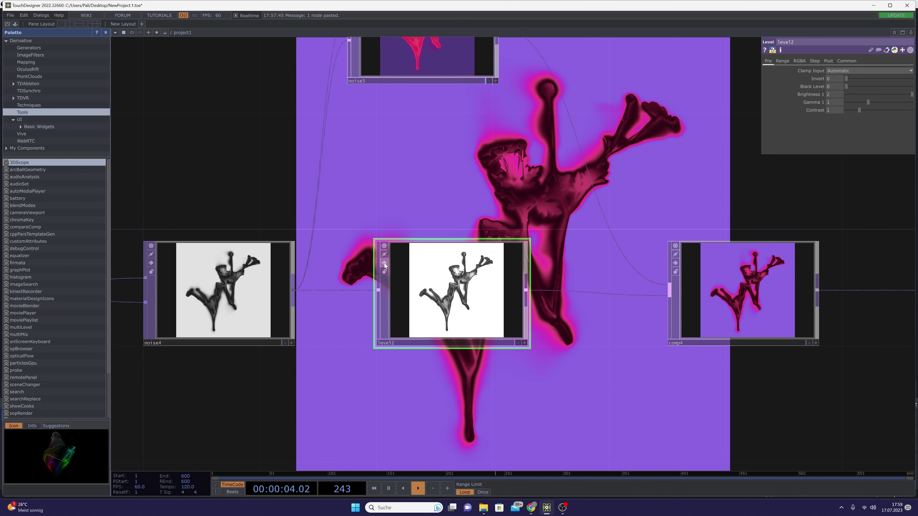
pyautogui.scroll(-6, 384, 265)
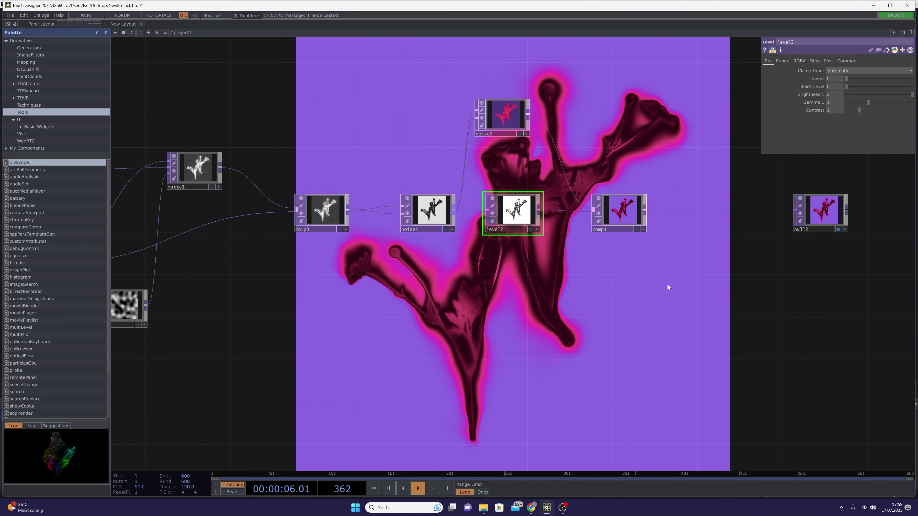
pyautogui.moveTo(553, 257); pyautogui.dragTo(681, 268)
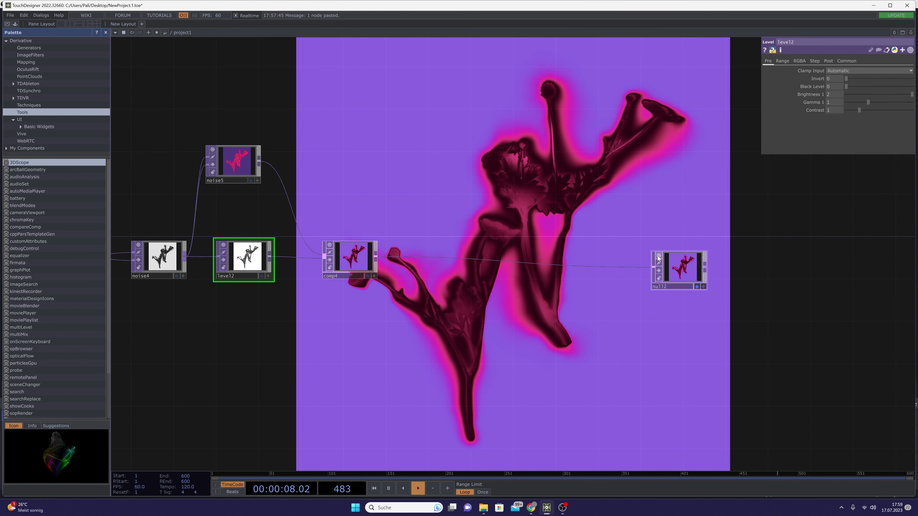
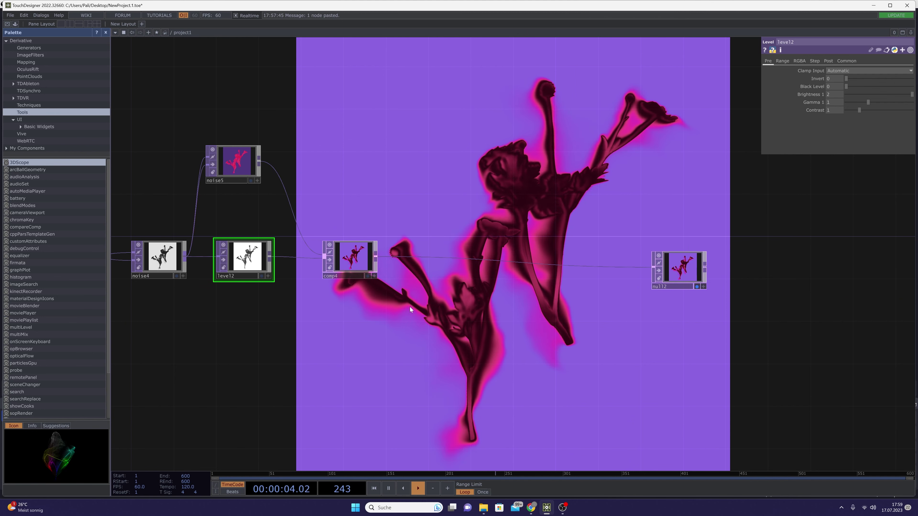
# - Add a Select TOP to the network and place it below comp4
pyautogui.moveTo(393, 310); pyautogui.dragTo(514, 294)
pyautogui.press('Tab')
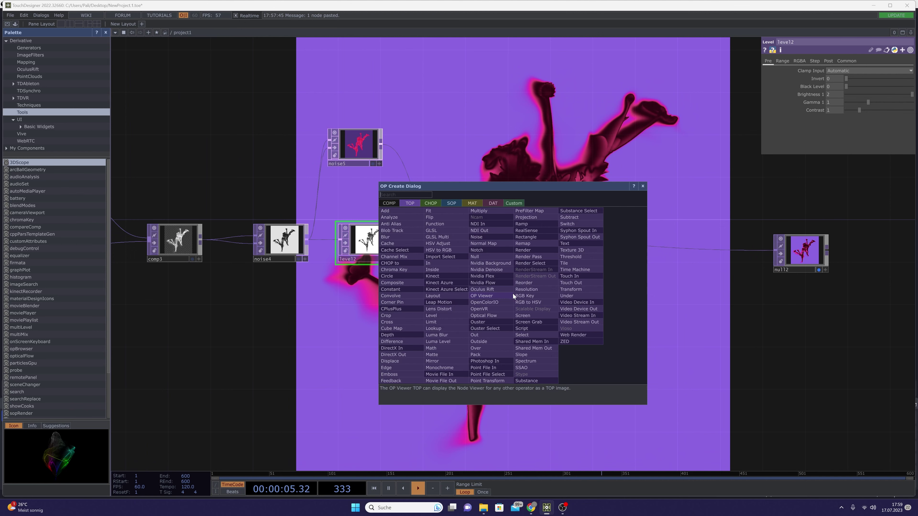
pyautogui.click(518, 335)
pyautogui.click(476, 300)
pyautogui.moveTo(387, 352); pyautogui.dragTo(549, 361)
pyautogui.moveTo(248, 251); pyautogui.dragTo(374, 263, button='middle')
pyautogui.scroll(3, 374, 262)
pyautogui.scroll(-4, 334, 228)
# - Set the source TOP of the new select node to comp3
pyautogui.moveTo(414, 336); pyautogui.dragTo(293, 332)
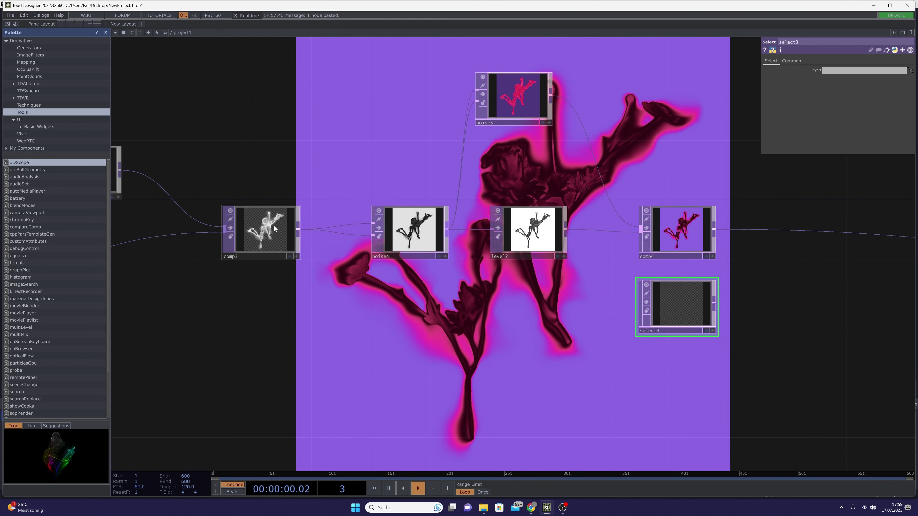
pyautogui.moveTo(284, 241); pyautogui.dragTo(672, 311)
pyautogui.moveTo(676, 271); pyautogui.dragTo(526, 286)
pyautogui.scroll(4, 527, 299)
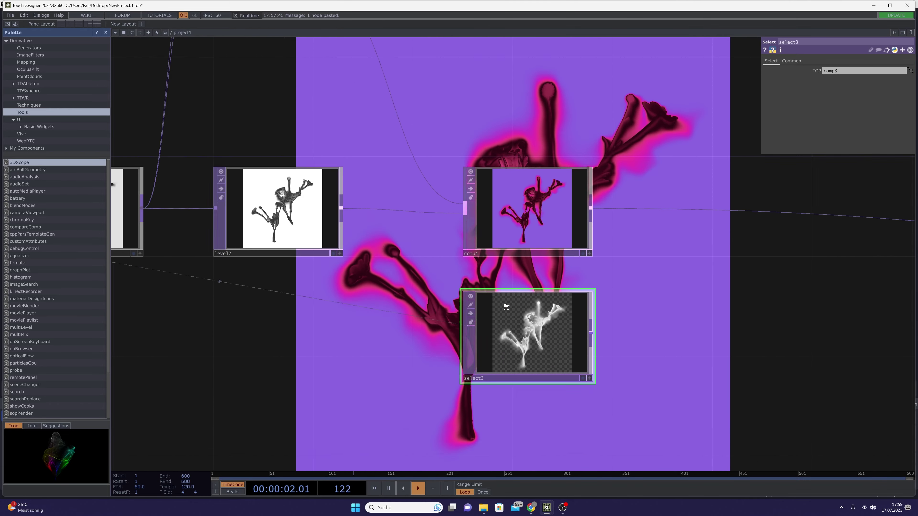
# - Insert an Inside TOP after comp4, connect select3 to its second input, and move it closer to the two source nodes
pyautogui.moveTo(579, 264); pyautogui.dragTo(391, 297)
pyautogui.rightClick(420, 223)
pyautogui.click(419, 224)
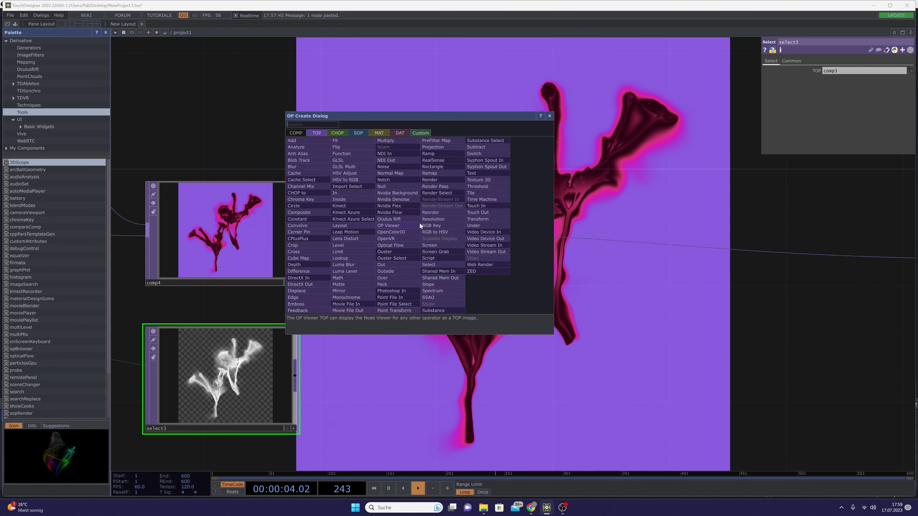
pyautogui.click(339, 199)
pyautogui.click(408, 349)
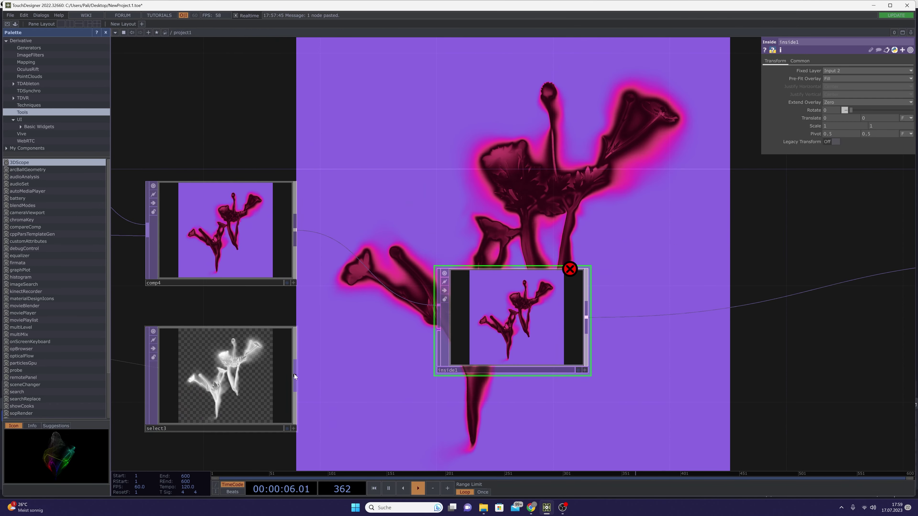
pyautogui.moveTo(361, 362); pyautogui.dragTo(438, 343)
pyautogui.moveTo(402, 371); pyautogui.dragTo(462, 335)
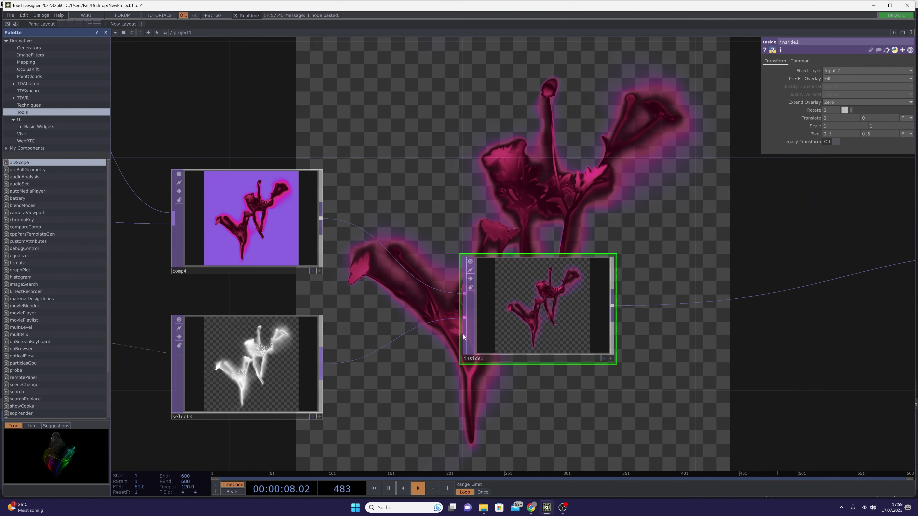
pyautogui.moveTo(553, 318); pyautogui.dragTo(497, 319)
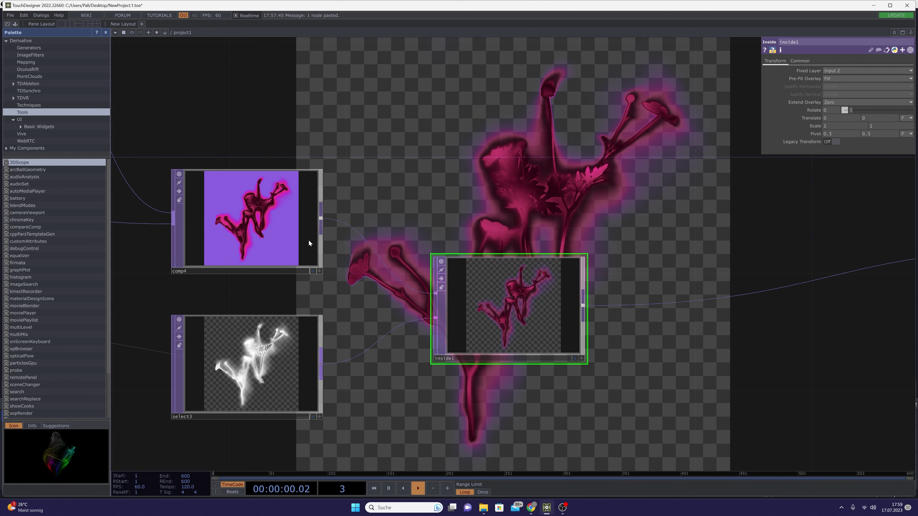
pyautogui.click(304, 240)
pyautogui.click(238, 371)
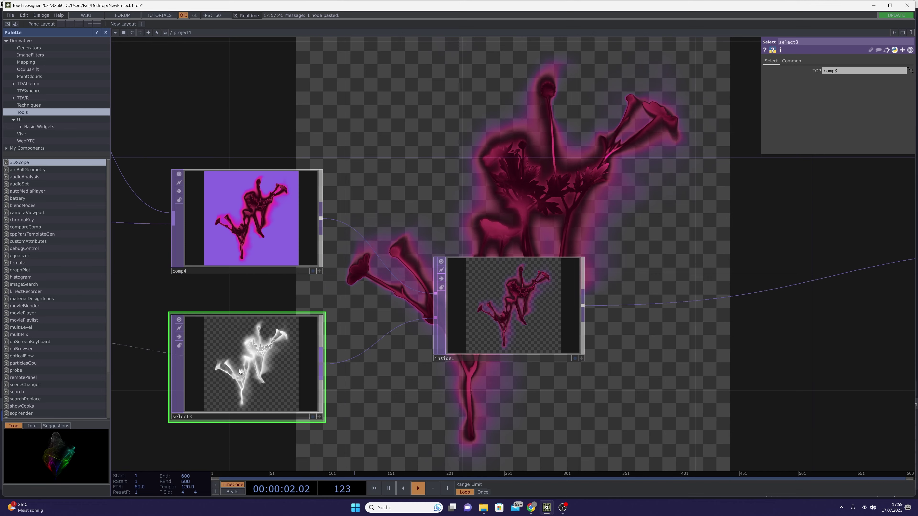
pyautogui.scroll(10, 239, 371)
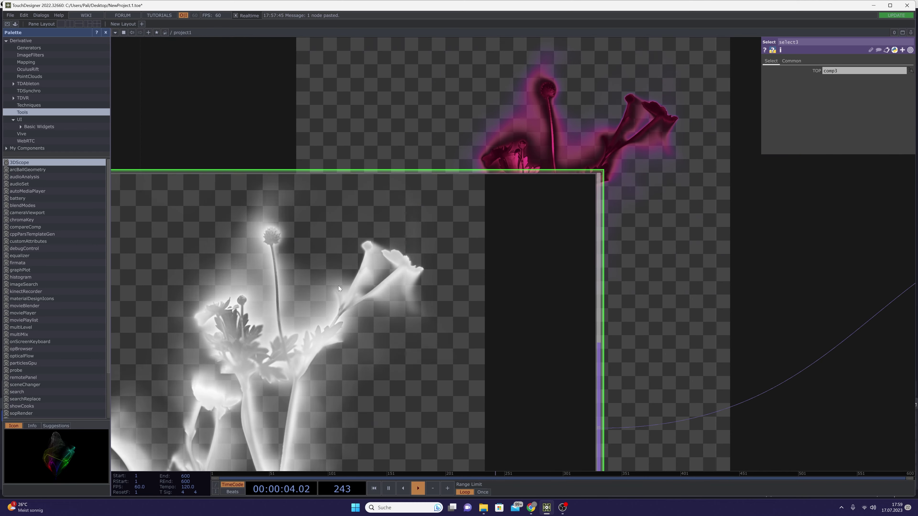
pyautogui.scroll(-10, 339, 288)
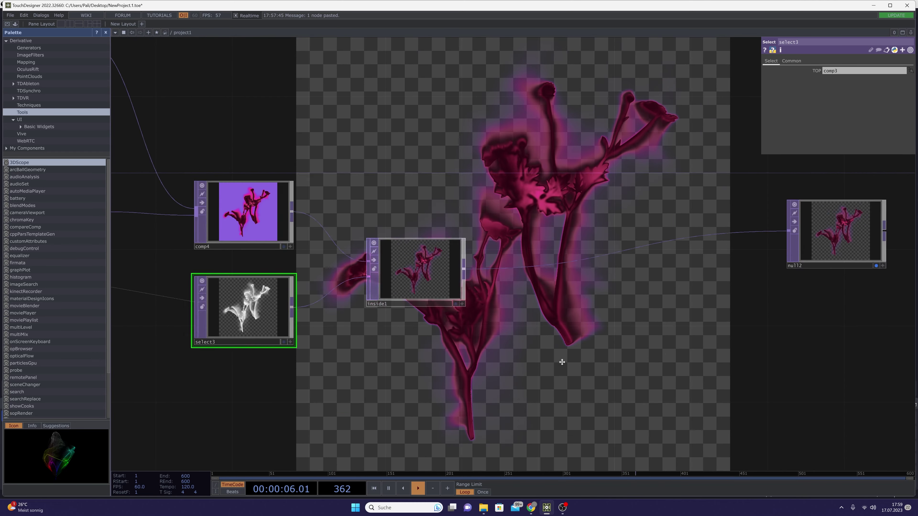
# - Insert a Constant TOP on the wire between inside1 and null2, leaving more room before null2
pyautogui.moveTo(562, 362); pyautogui.dragTo(452, 379)
pyautogui.moveTo(755, 250); pyautogui.dragTo(831, 268)
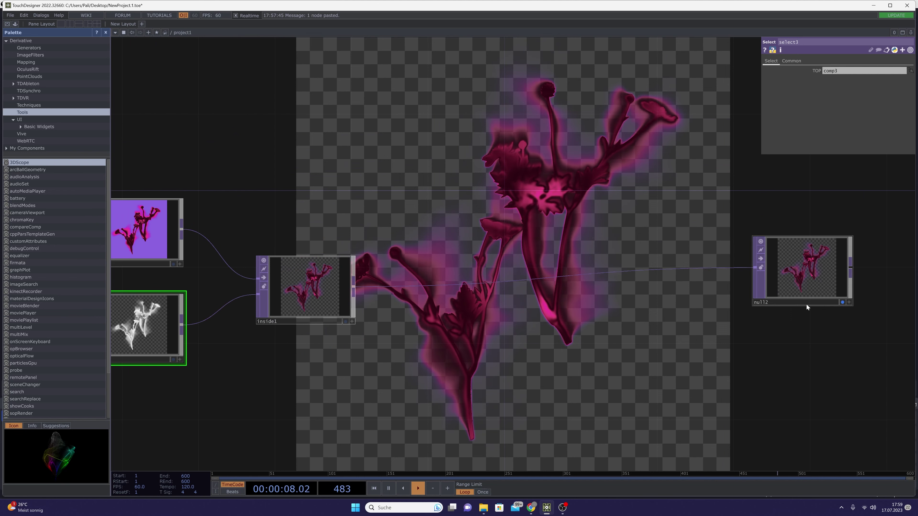
pyautogui.click(616, 266)
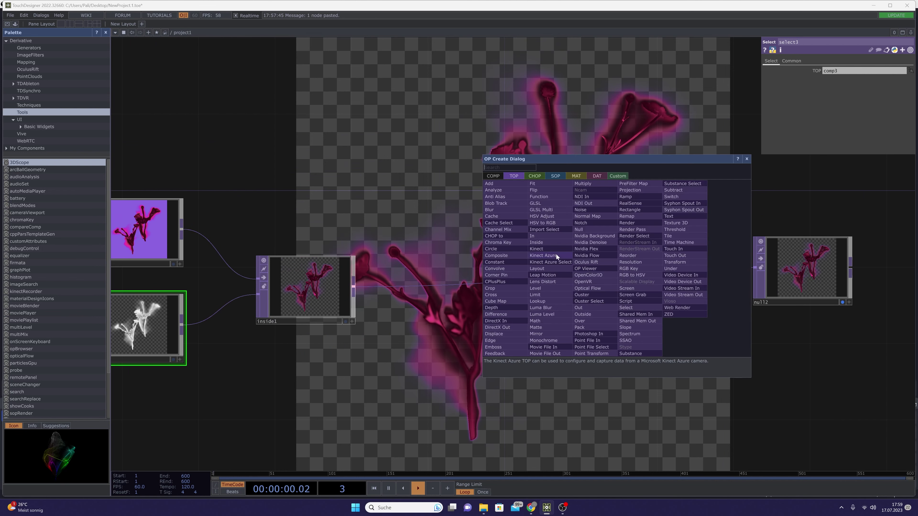
pyautogui.click(520, 260)
pyautogui.click(521, 290)
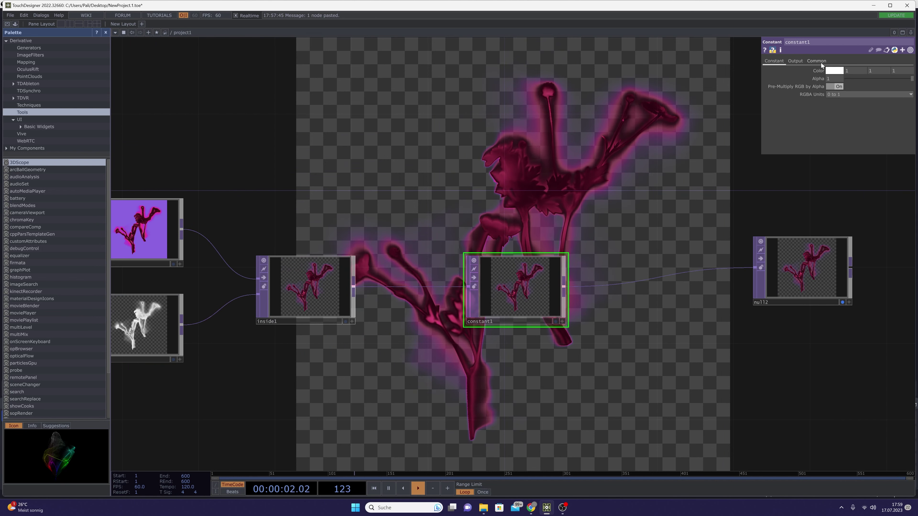
# - Set constant1's input combine operation to Under, trying Over first
pyautogui.click(795, 61)
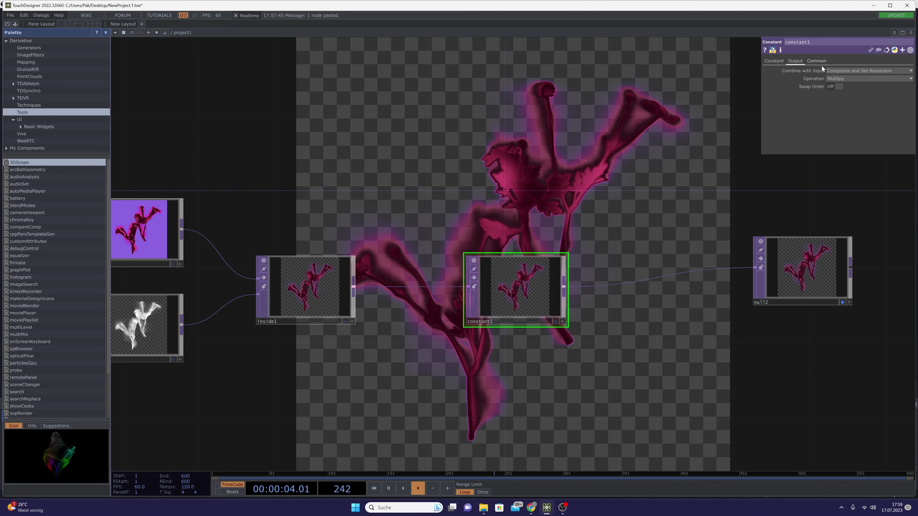
pyautogui.click(842, 78)
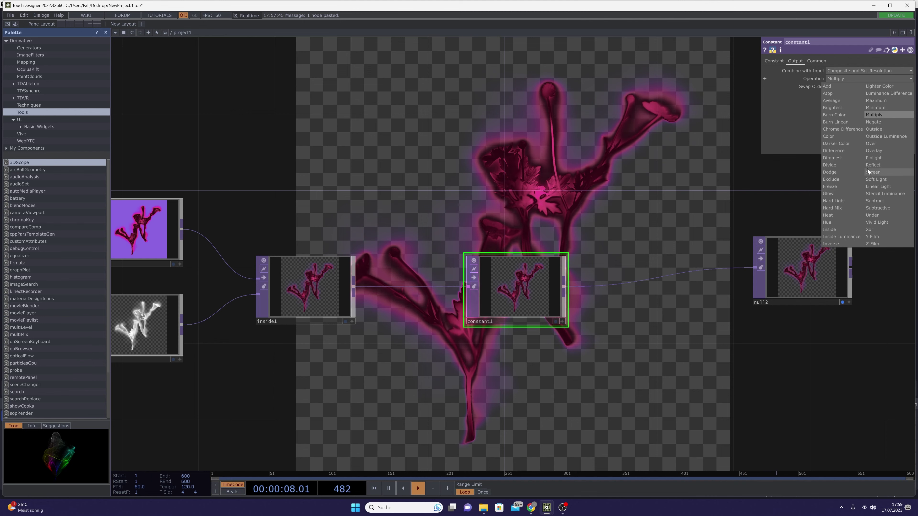
pyautogui.click(872, 145)
pyautogui.click(861, 76)
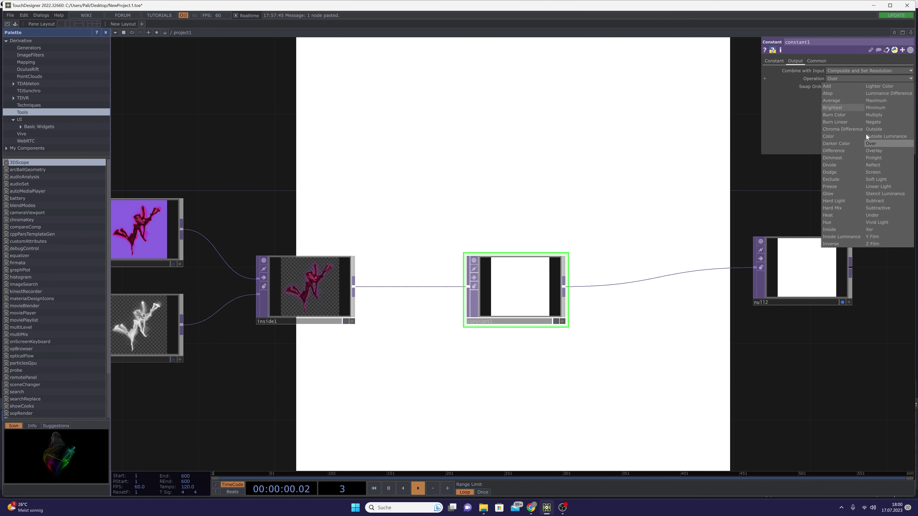
pyautogui.click(869, 216)
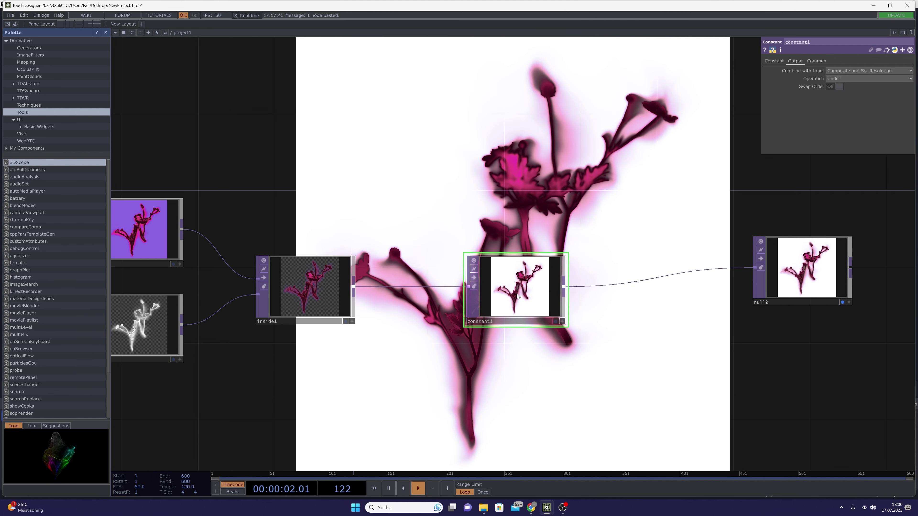
# - Set constant1's color to a pale blue with hue 199, saturation 0.161 and value 1
pyautogui.click(773, 60)
pyautogui.click(824, 70)
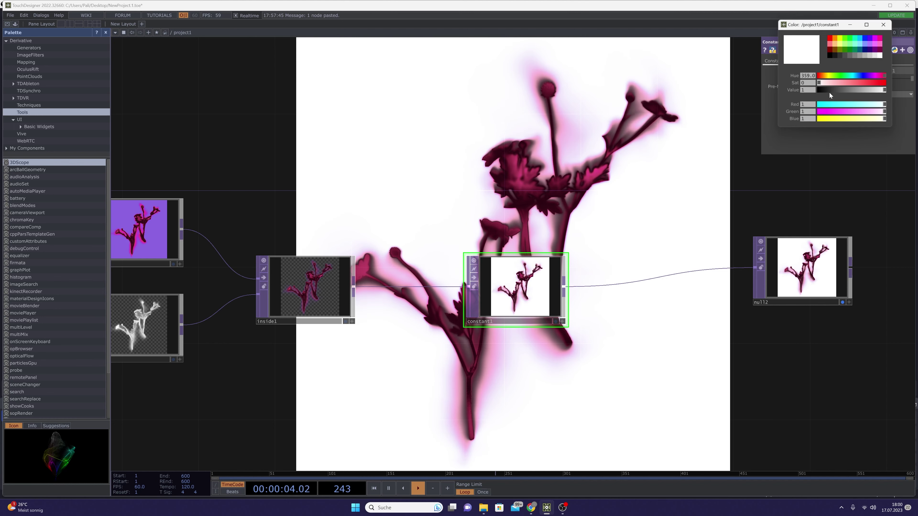
pyautogui.moveTo(829, 83); pyautogui.dragTo(889, 91)
pyautogui.click(848, 75)
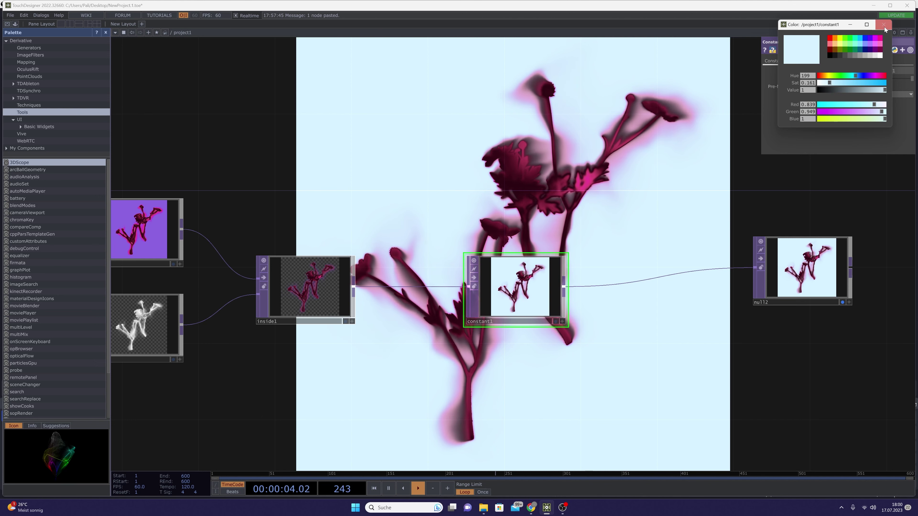
pyautogui.click(883, 25)
# - Move constant1 farther from inside1, then add a Noise TOP below inside1 and feed inside1 into it
pyautogui.scroll(-4, 469, 338)
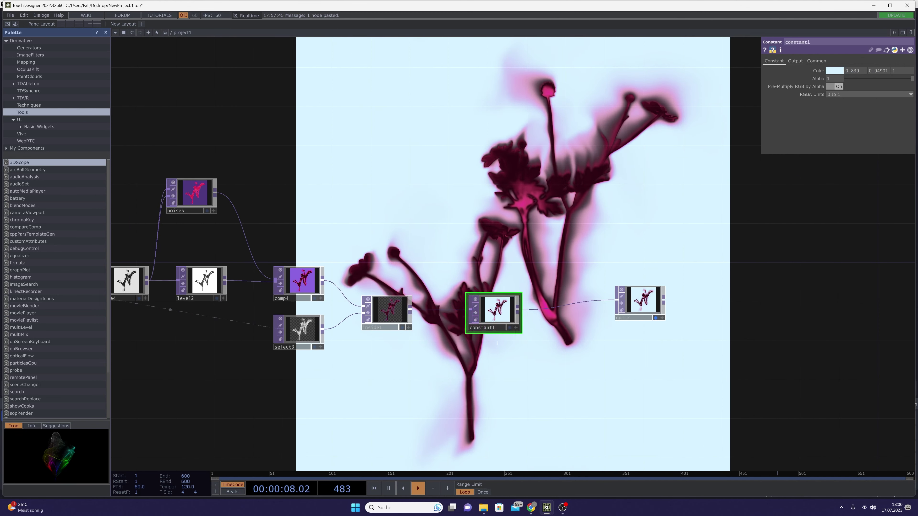
pyautogui.moveTo(475, 365); pyautogui.dragTo(514, 349)
pyautogui.moveTo(578, 285); pyautogui.dragTo(617, 285)
pyautogui.moveTo(501, 341); pyautogui.dragTo(493, 335)
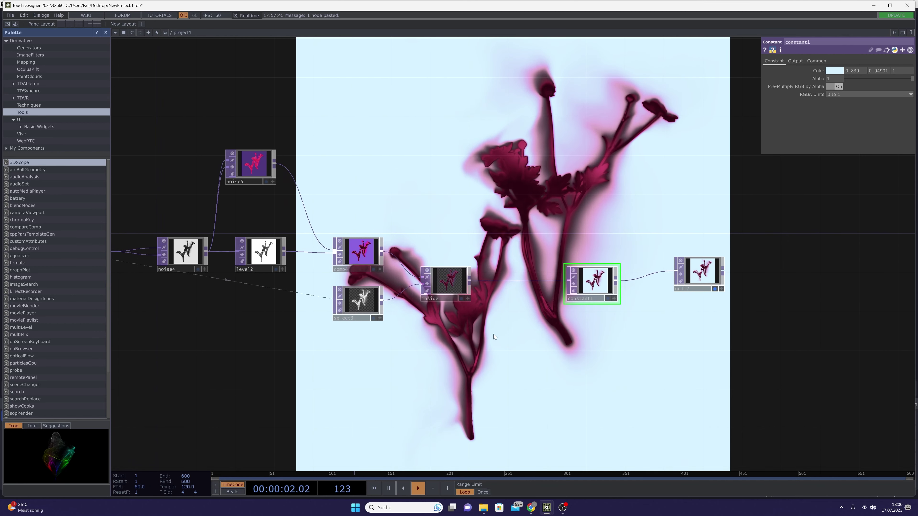
pyautogui.press('Tab')
pyautogui.click(455, 305)
pyautogui.click(480, 348)
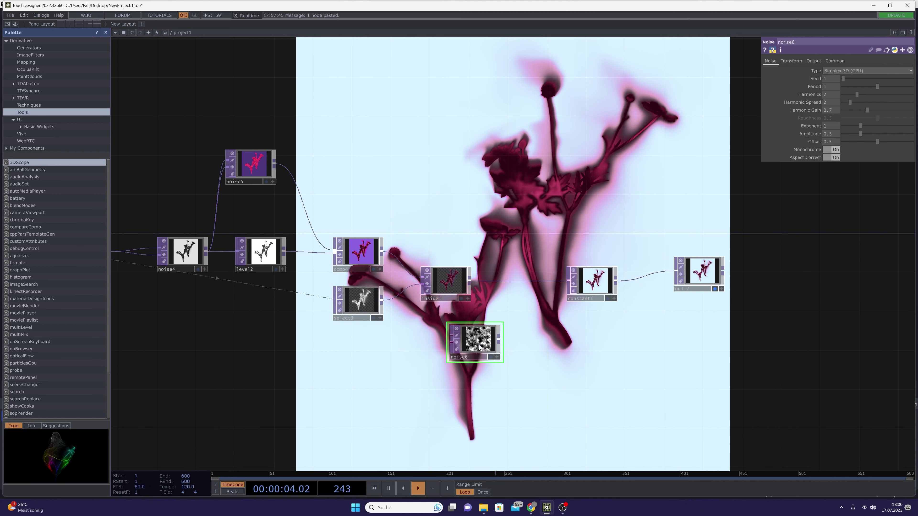
pyautogui.scroll(5, 479, 348)
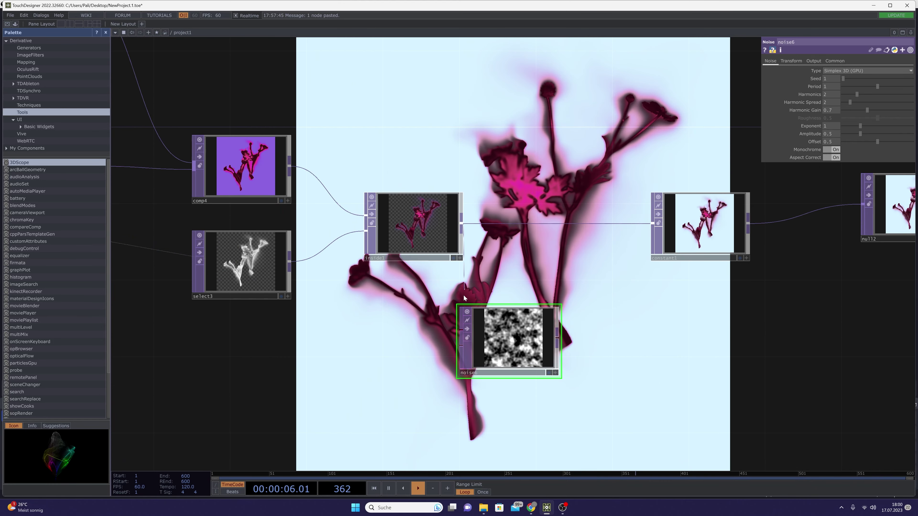
pyautogui.click(460, 329)
# - Change noise6's RGB output so it shows only the noise without the input image
pyautogui.click(813, 61)
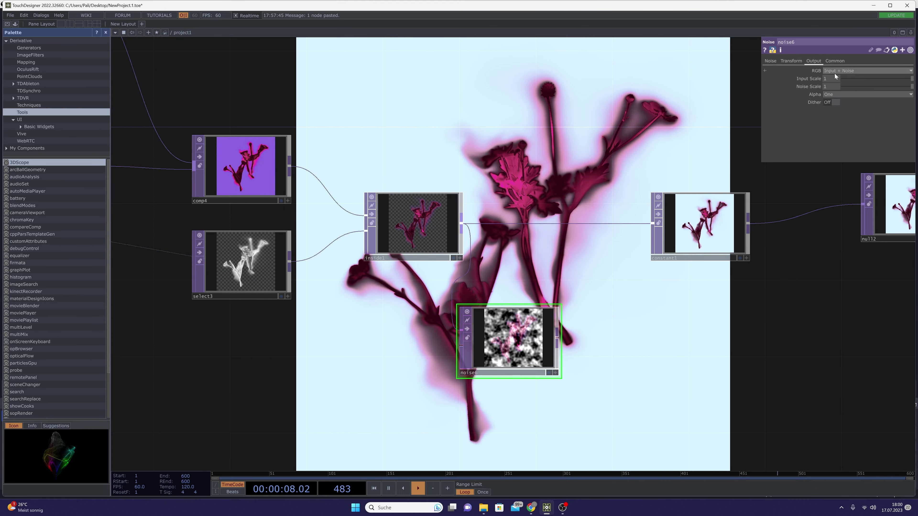
pyautogui.click(835, 74)
pyautogui.click(833, 77)
# - Smooth noise6 into a gradient with Harmonics 0, Period 12 and a uniform Scale of 0.4
pyautogui.click(771, 62)
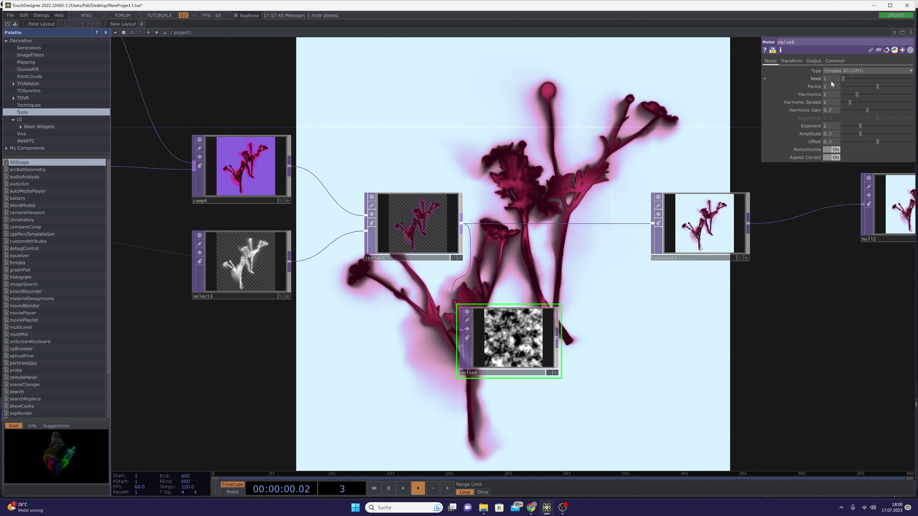
pyautogui.click(828, 95)
pyautogui.write('0')
pyautogui.click(825, 87)
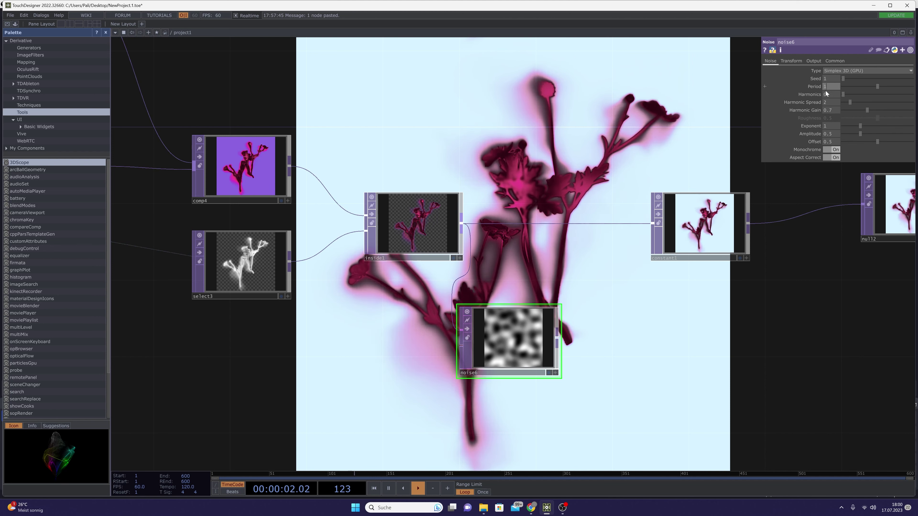
pyautogui.click(795, 59)
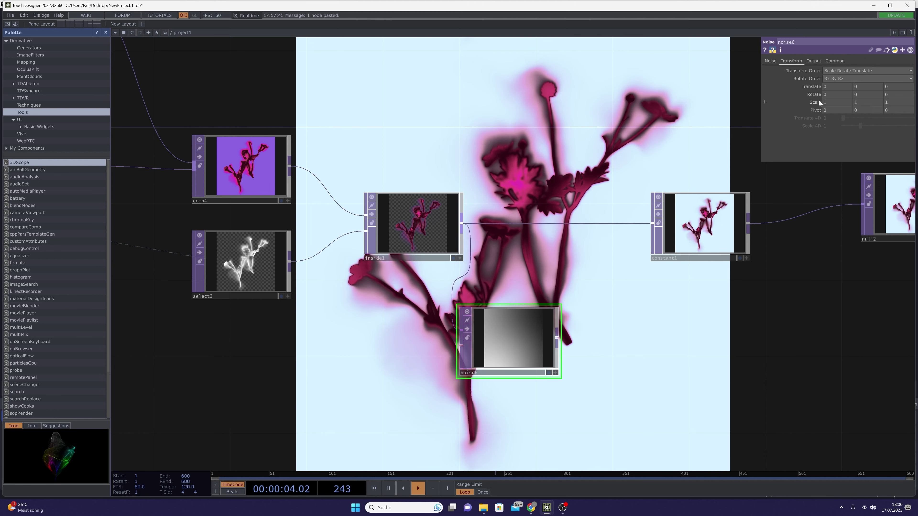
pyautogui.moveTo(817, 101); pyautogui.dragTo(797, 101, button='middle')
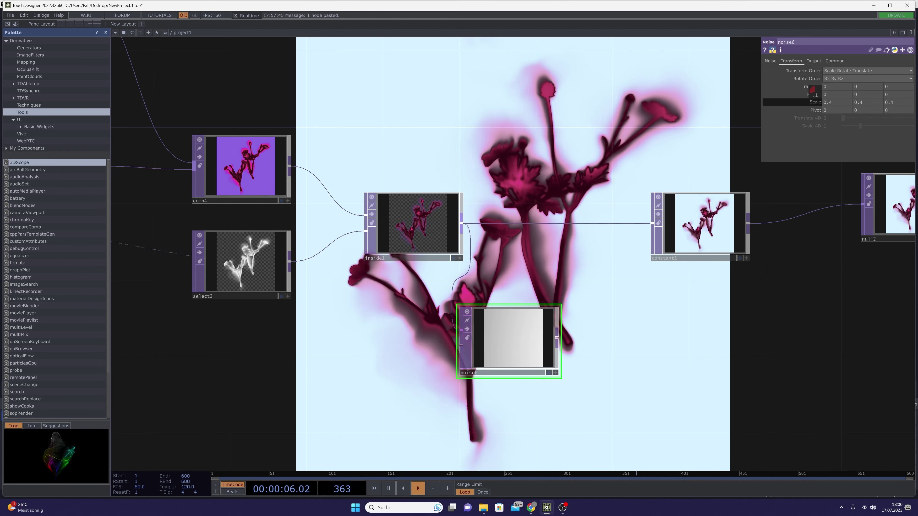
# - Move constant1 below the main chain and wire inside1 directly into null2
pyautogui.click(652, 242)
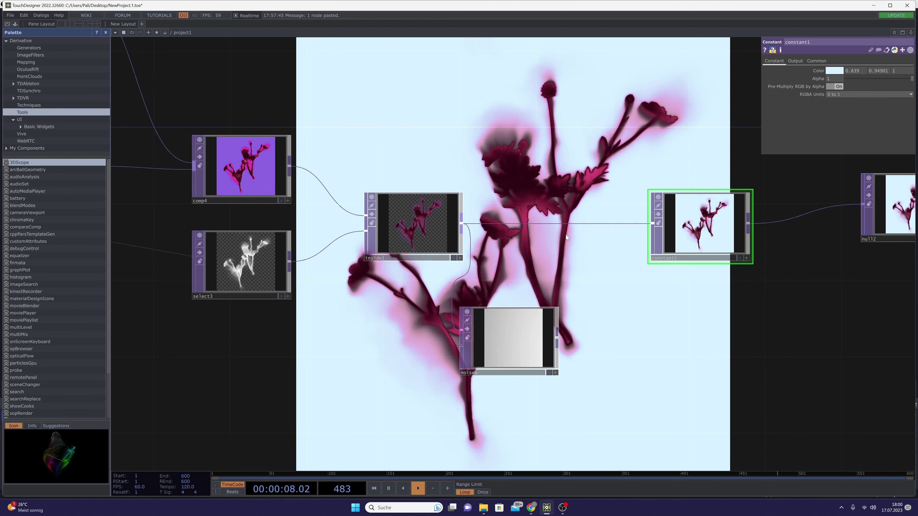
pyautogui.moveTo(687, 232); pyautogui.dragTo(686, 327)
pyautogui.moveTo(461, 223); pyautogui.dragTo(834, 203)
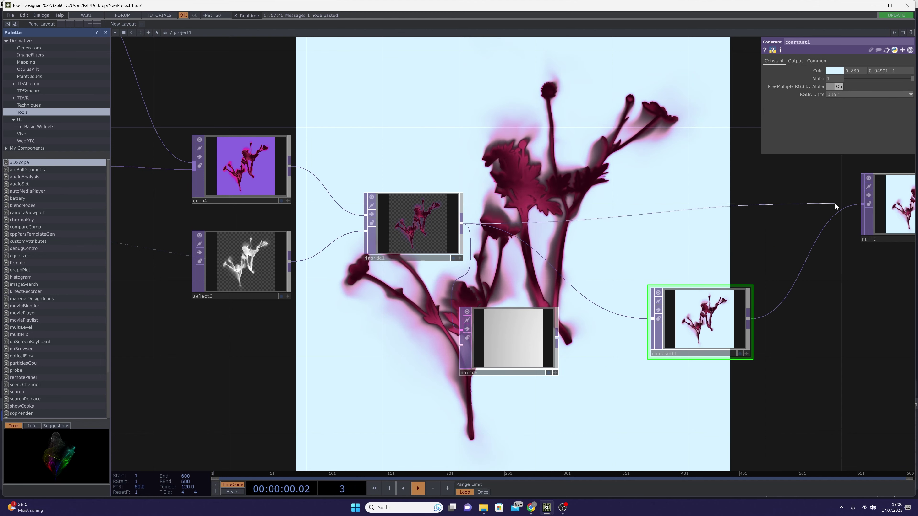
pyautogui.click(863, 204)
pyautogui.rightClick(619, 216)
pyautogui.click(635, 206)
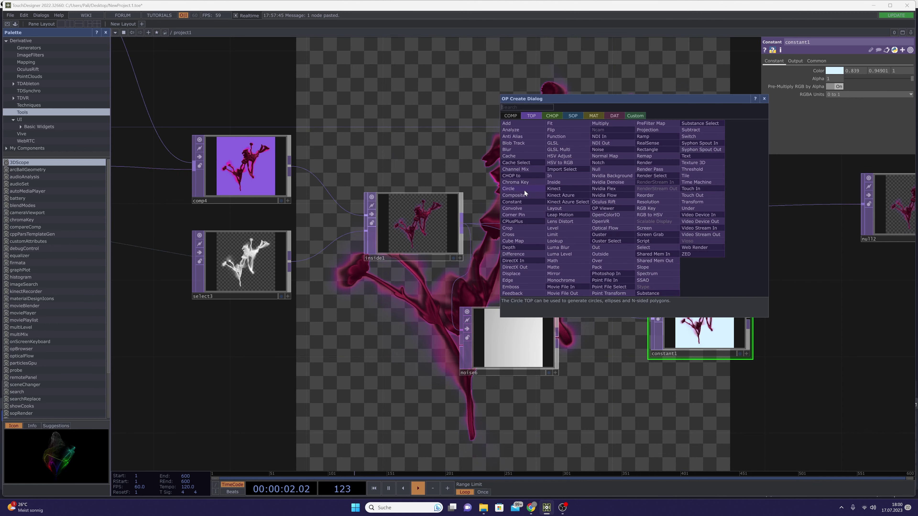
pyautogui.click(522, 195)
pyautogui.click(599, 209)
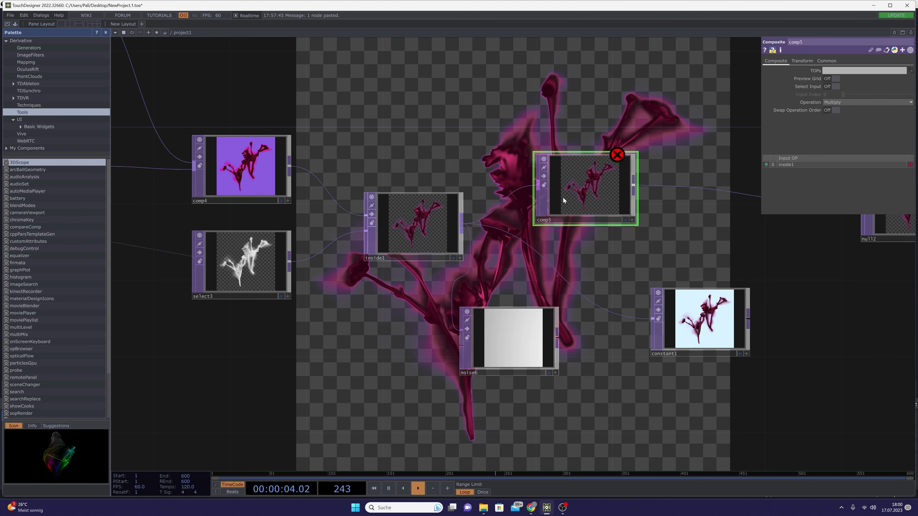
pyautogui.press('Delete')
# - Insert an Over TOP between inside1 and null2 with noise6 as its second input, moving constant1 farther out of the way
pyautogui.rightClick(565, 222)
pyautogui.click(581, 212)
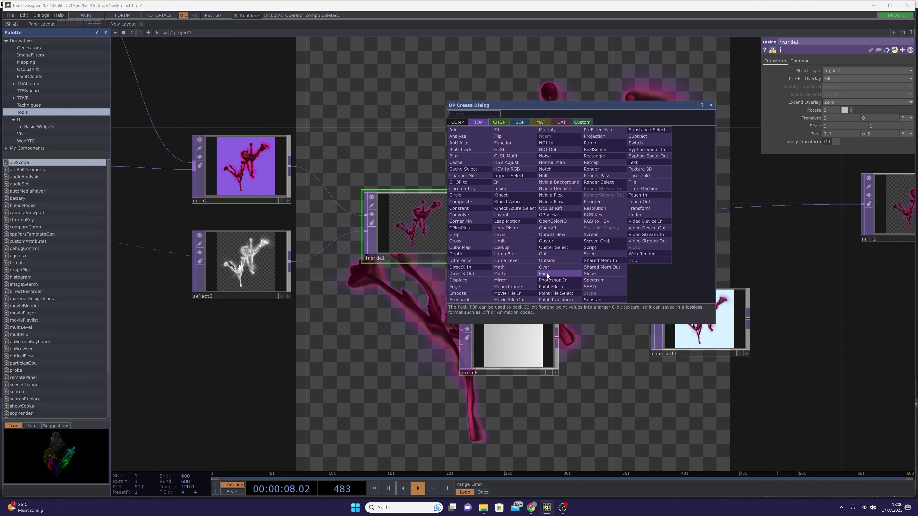
pyautogui.click(544, 267)
pyautogui.click(613, 206)
pyautogui.moveTo(558, 338); pyautogui.dragTo(575, 213)
pyautogui.moveTo(705, 325); pyautogui.dragTo(800, 383)
# - Turn off Monochrome on noise6 and set its Amplitude to 0.1 and Offset to 0.855 for a pale colored background
pyautogui.click(558, 307)
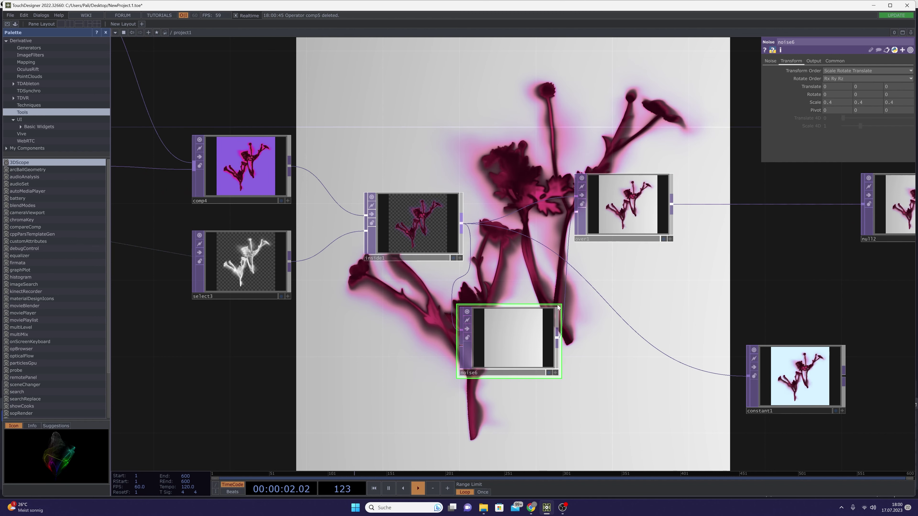
pyautogui.click(771, 62)
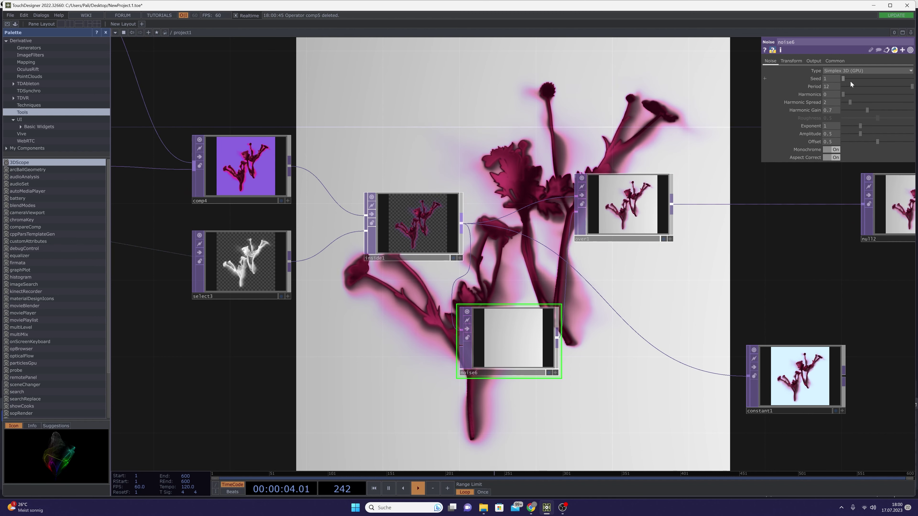
pyautogui.click(830, 149)
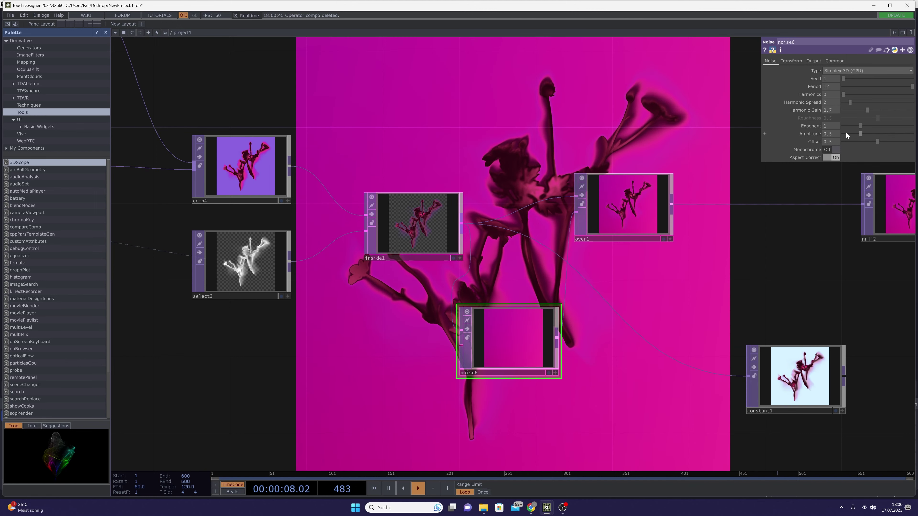
pyautogui.moveTo(846, 134); pyautogui.dragTo(849, 134)
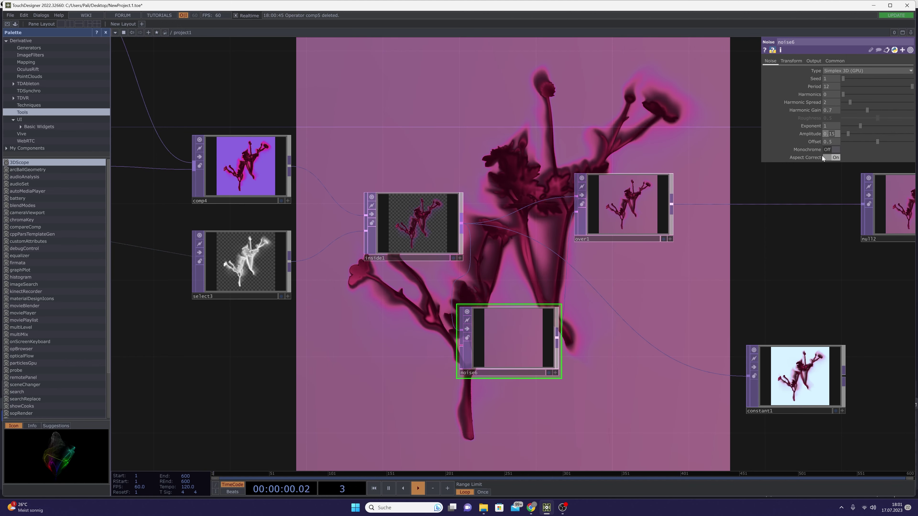
pyautogui.moveTo(884, 140); pyautogui.dragTo(903, 142)
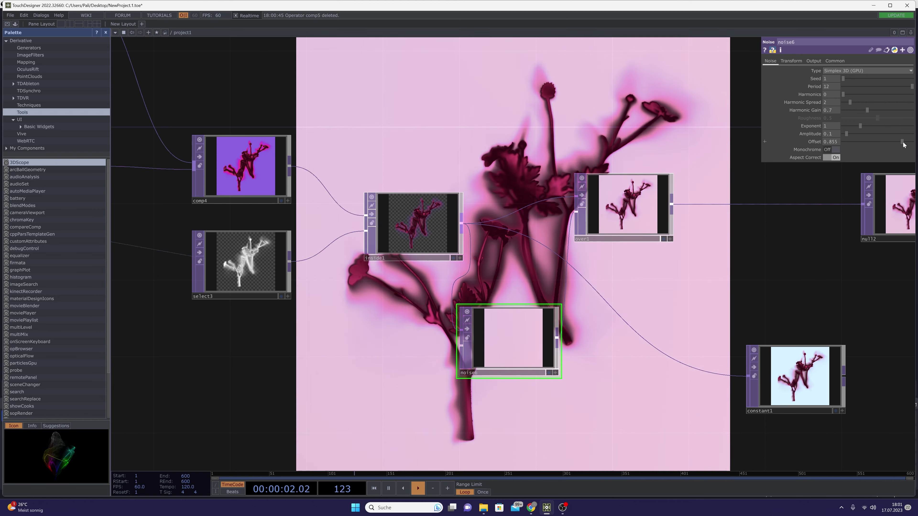
# - Refine the noise6 background with Seed 3524, Harmonics 1 and an Offset of 0.648
pyautogui.click(860, 79)
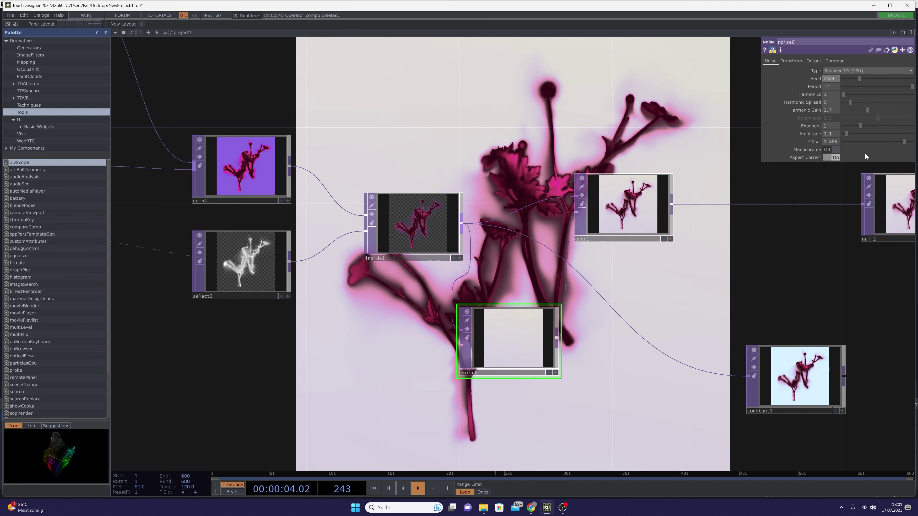
pyautogui.click(888, 141)
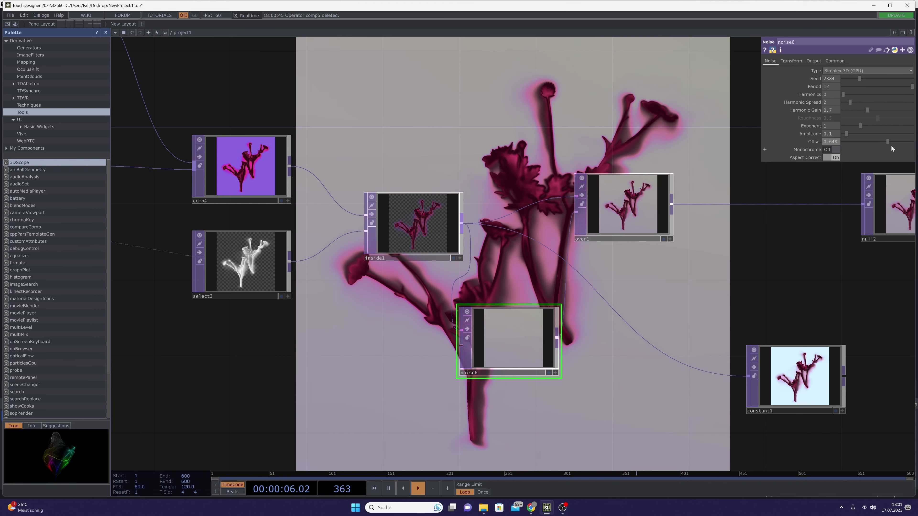
pyautogui.moveTo(859, 78)
pyautogui.mouseDown()
pyautogui.moveTo(888, 80)
pyautogui.moveTo(849, 77)
pyautogui.moveTo(899, 80)
pyautogui.moveTo(866, 78)
pyautogui.mouseUp()
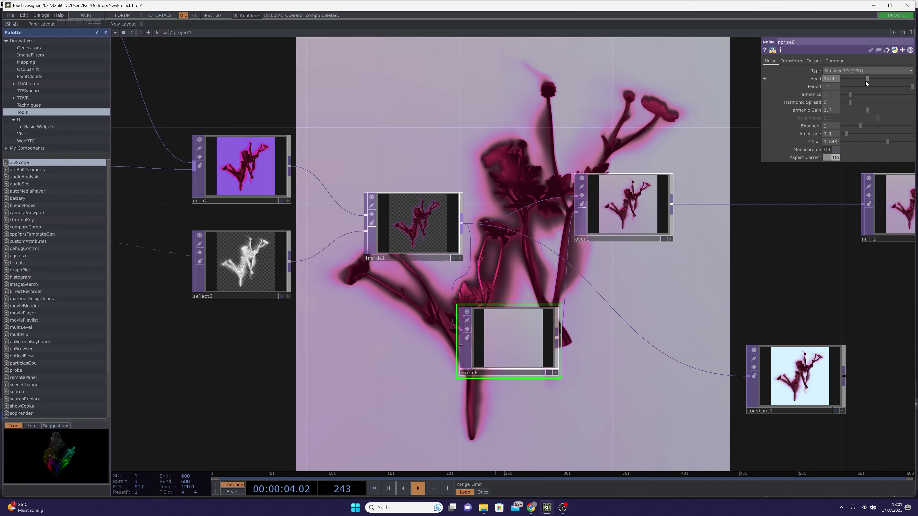
# - Tidy the end of the network by placing noise6 above inside1 and over1, shifting over1 toward null2, and putting constant1 directly below over1
pyautogui.moveTo(404, 334); pyautogui.dragTo(665, 323)
pyautogui.scroll(-4, 665, 323)
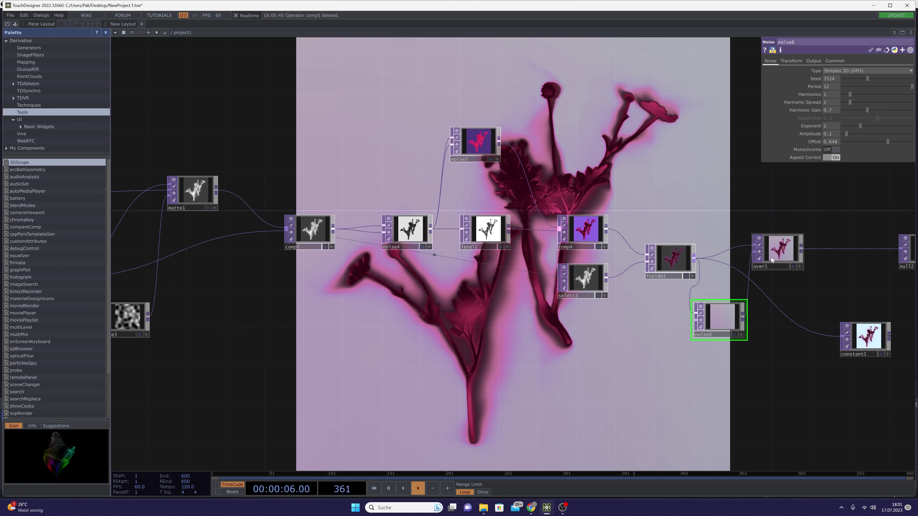
pyautogui.moveTo(729, 322); pyautogui.dragTo(740, 205)
pyautogui.moveTo(777, 251); pyautogui.dragTo(816, 251)
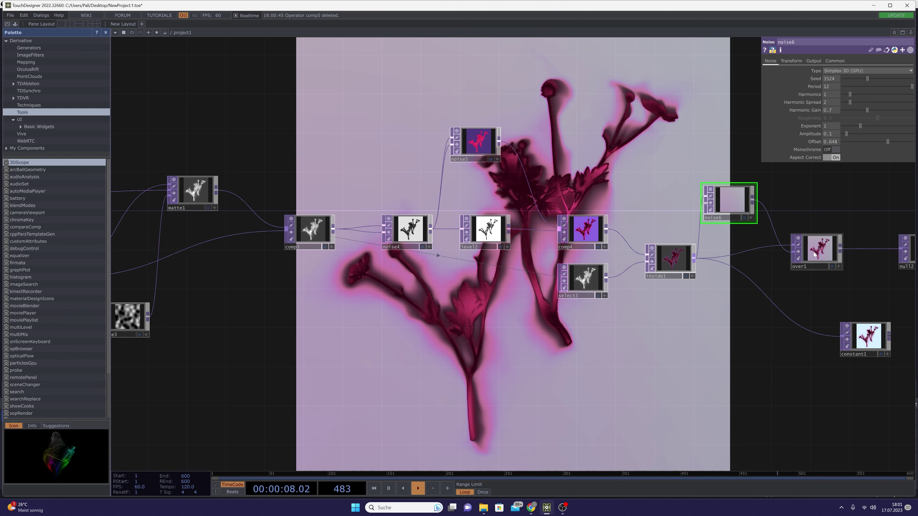
pyautogui.moveTo(714, 308); pyautogui.dragTo(421, 334)
pyautogui.moveTo(592, 378); pyautogui.dragTo(542, 339)
pyautogui.moveTo(426, 374); pyautogui.dragTo(692, 335)
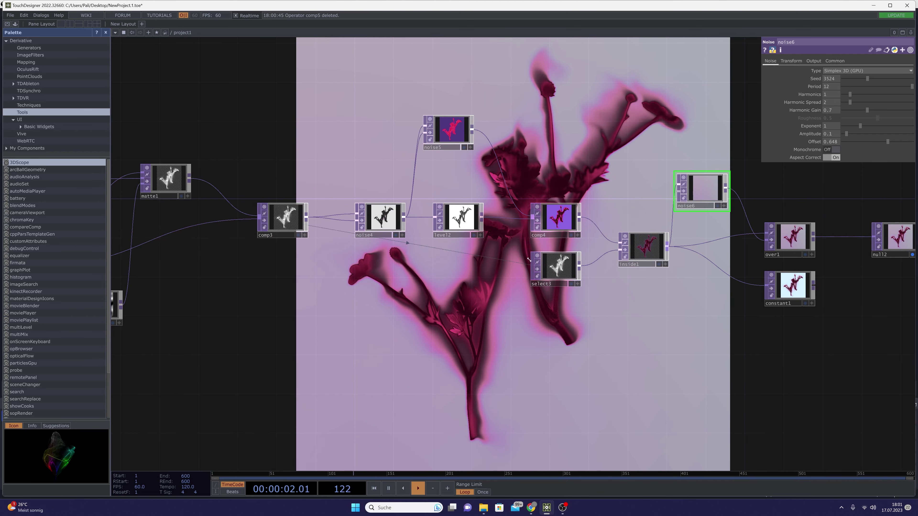
# - Go back to switch1 beside the flower source images at the start of the network
pyautogui.scroll(-5, 519, 272)
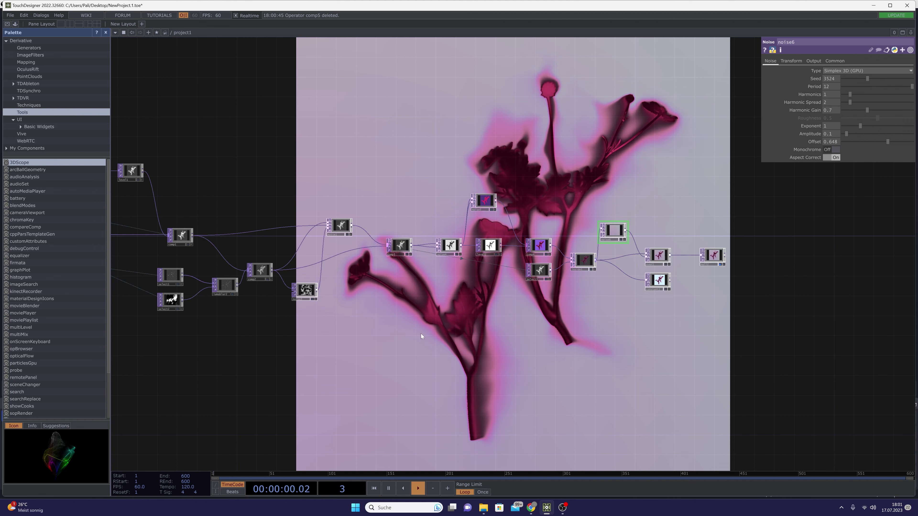
pyautogui.moveTo(430, 272); pyautogui.dragTo(598, 276)
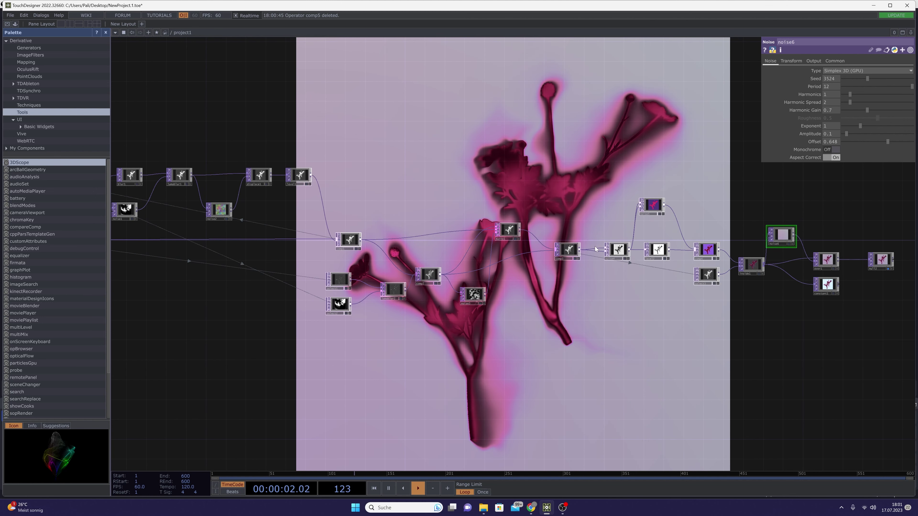
pyautogui.moveTo(625, 362); pyautogui.dragTo(892, 365)
pyautogui.moveTo(395, 346); pyautogui.dragTo(664, 349)
pyautogui.scroll(3, 506, 249)
pyautogui.scroll(4, 506, 248)
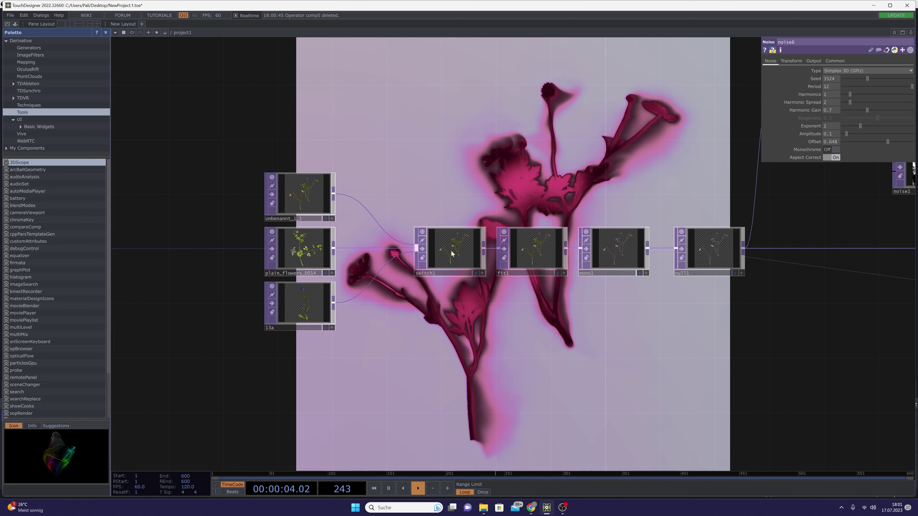
# - Turn on blending between inputs for switch1 and set its Index to 0.31
pyautogui.click(451, 251)
pyautogui.click(838, 78)
pyautogui.moveTo(842, 71)
pyautogui.mouseDown()
pyautogui.moveTo(860, 69)
pyautogui.moveTo(845, 72)
pyautogui.mouseUp()
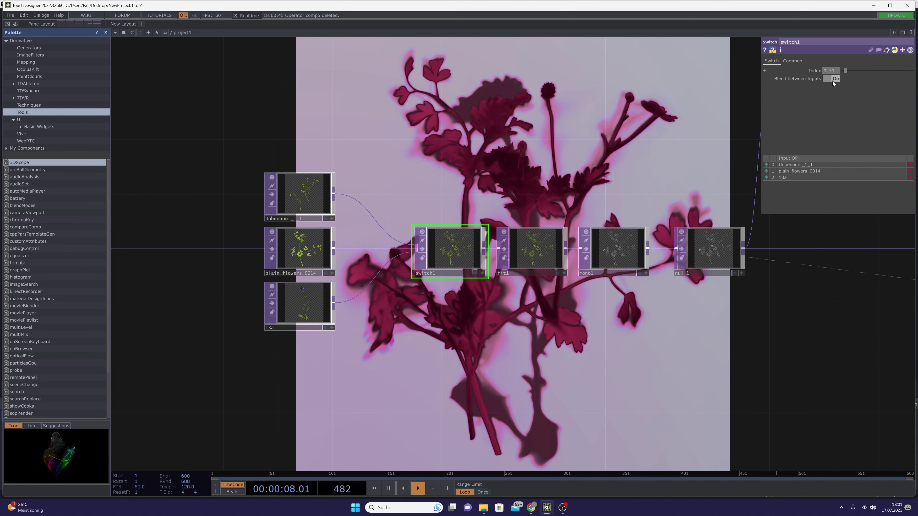
# - Try a higher Index of 1.55 on switch1 and play the timeline to preview the crossfade
pyautogui.moveTo(620, 320); pyautogui.dragTo(466, 204)
pyautogui.press('space')
pyautogui.moveTo(542, 368); pyautogui.dragTo(465, 237)
pyautogui.moveTo(845, 71)
pyautogui.mouseDown()
pyautogui.moveTo(868, 71)
pyautogui.moveTo(853, 73)
pyautogui.mouseUp()
pyautogui.press('space')
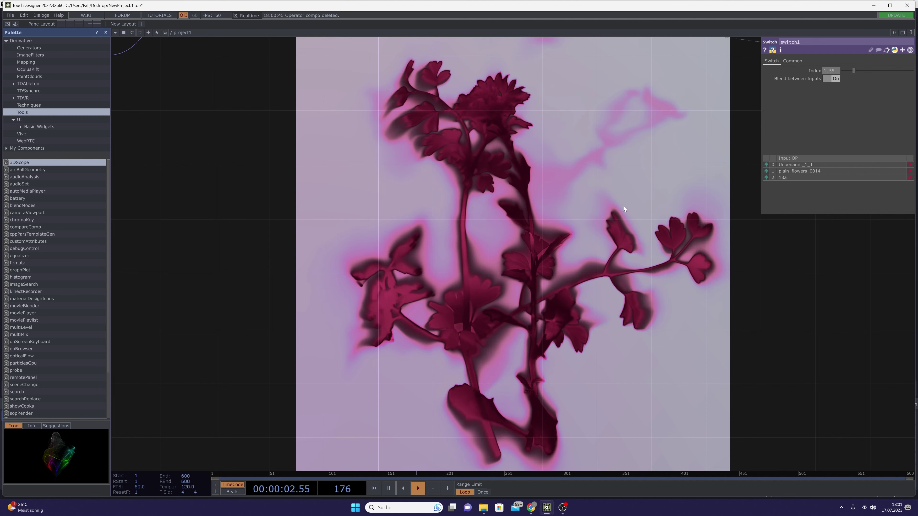
# - Set switch1's Index to 0.78 and briefly play the timeline to preview the blended flowers
pyautogui.moveTo(850, 71); pyautogui.dragTo(849, 71)
pyautogui.press('space')
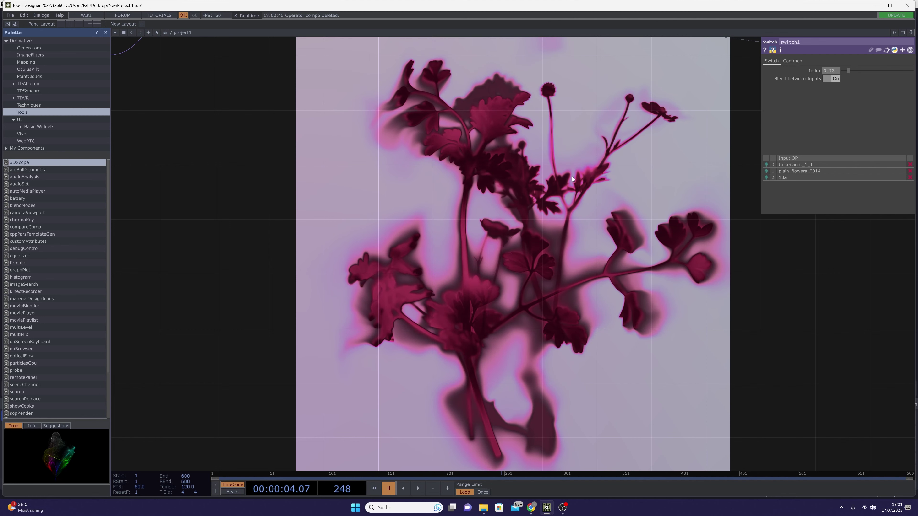
pyautogui.press('space')
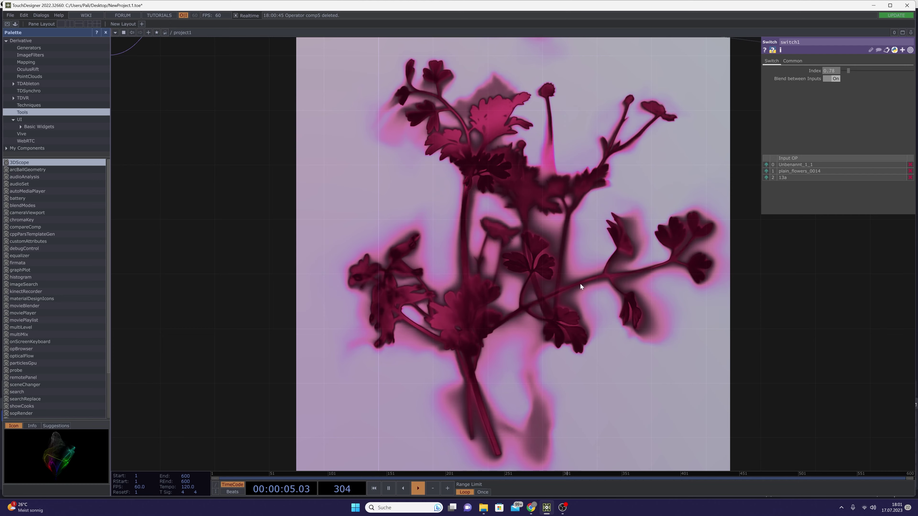
pyautogui.press('space')
# - Add the pppanik_beat component from the custom audio components to the empty area below the switch1 chain
pyautogui.scroll(-1, 518, 217)
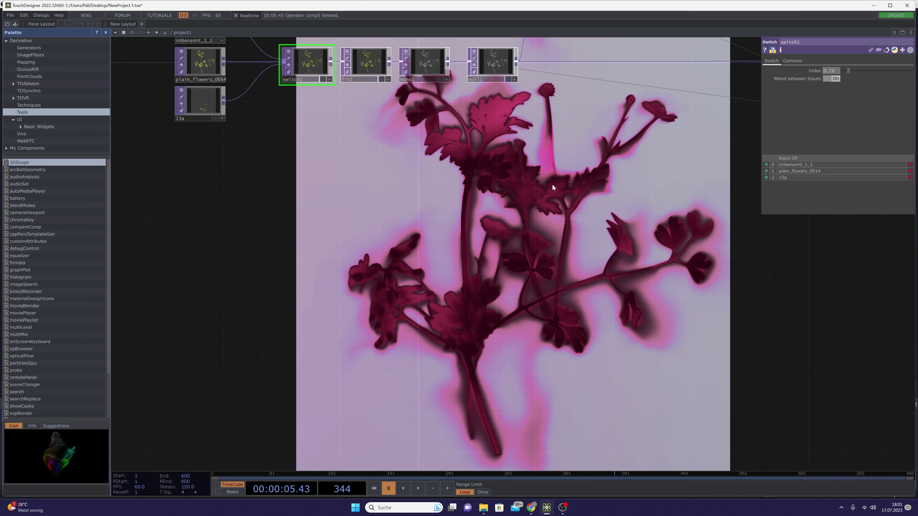
pyautogui.moveTo(561, 180); pyautogui.dragTo(515, 320)
pyautogui.scroll(-2, 454, 303)
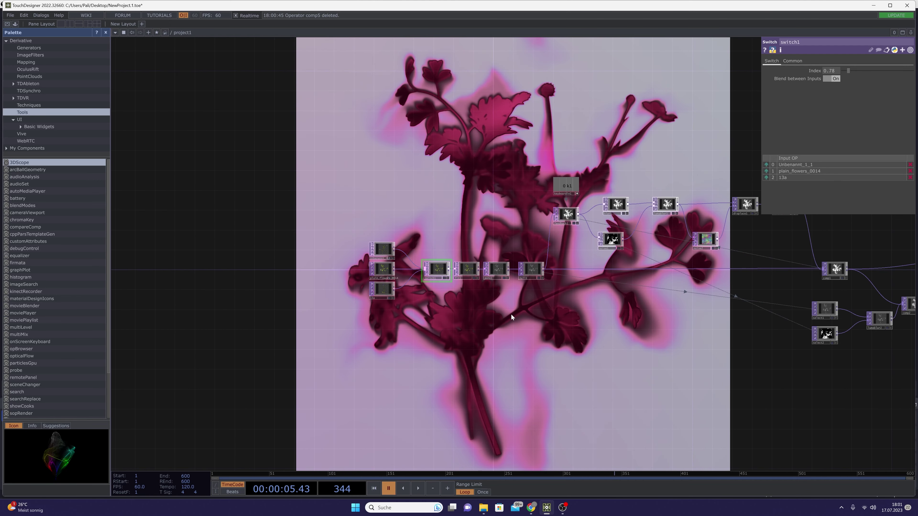
pyautogui.scroll(2, 510, 313)
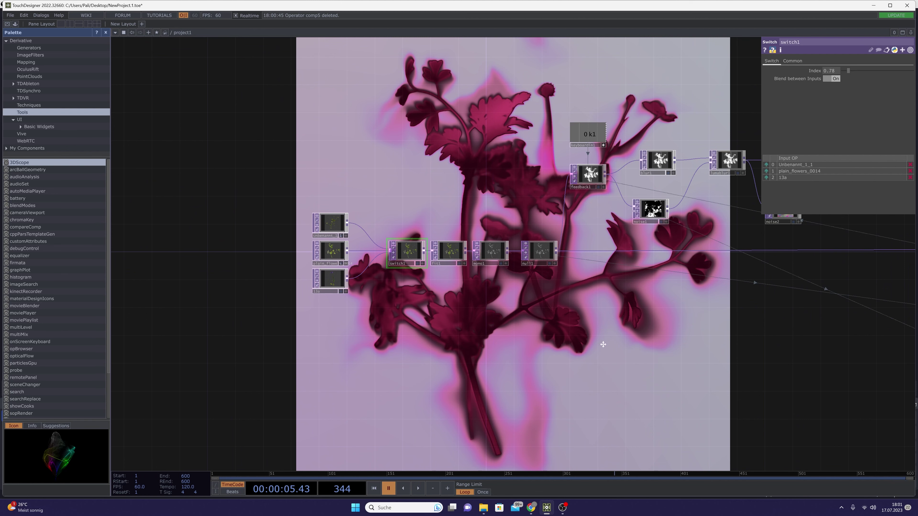
pyautogui.moveTo(424, 297); pyautogui.dragTo(569, 327)
pyautogui.moveTo(602, 355); pyautogui.dragTo(527, 255)
pyautogui.moveTo(633, 330); pyautogui.dragTo(504, 294)
pyautogui.moveTo(531, 359); pyautogui.dragTo(509, 390)
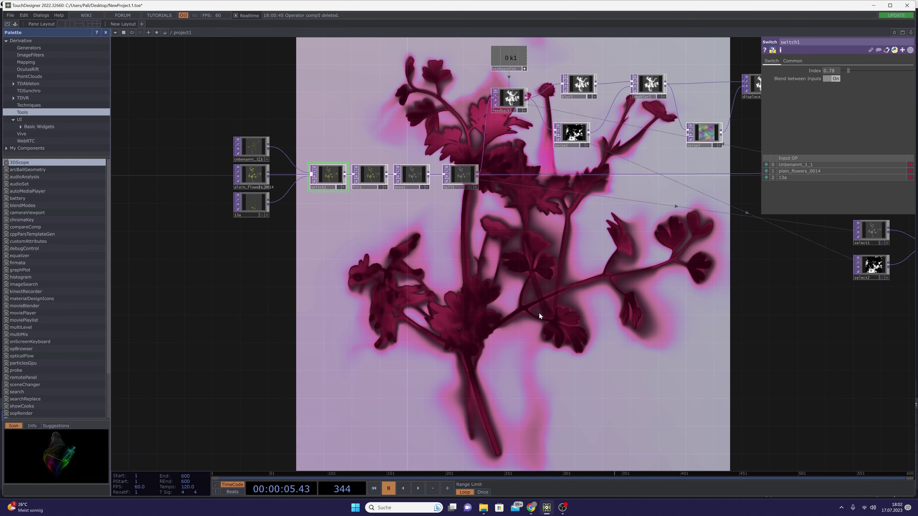
pyautogui.moveTo(464, 291); pyautogui.dragTo(467, 278)
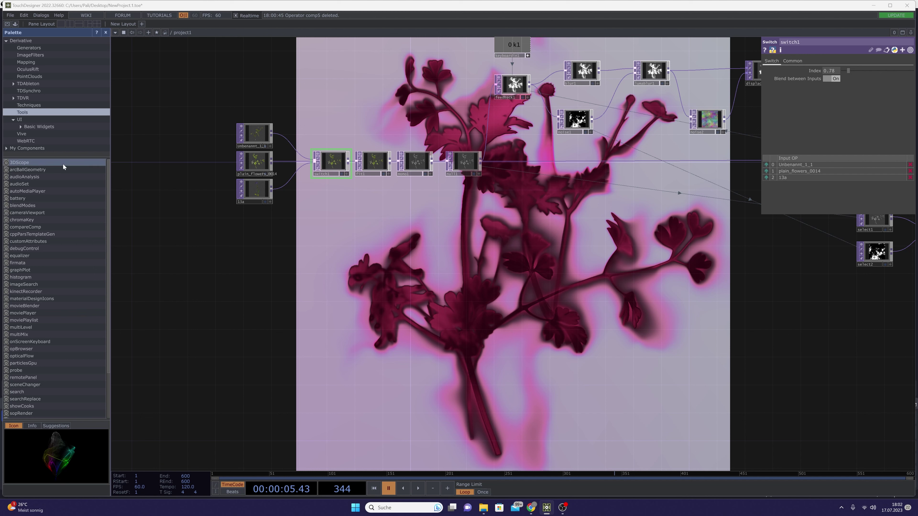
pyautogui.doubleClick(52, 149)
pyautogui.click(23, 155)
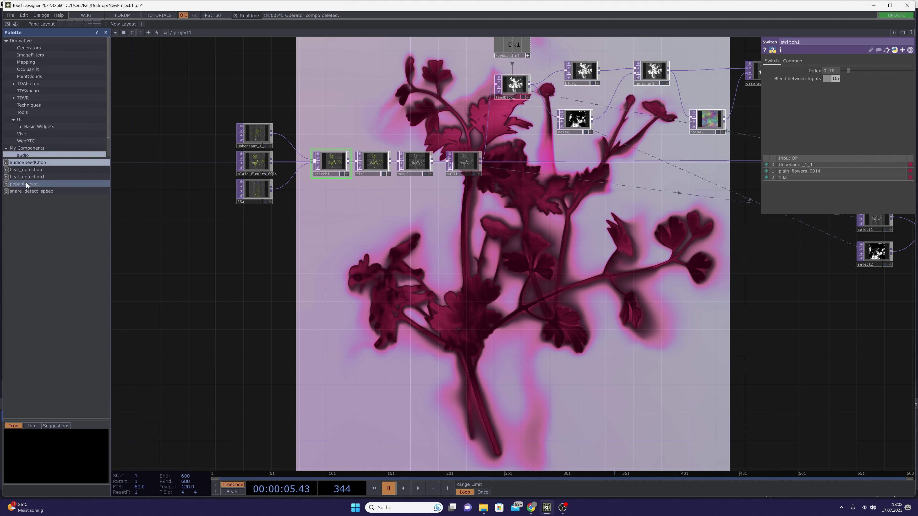
pyautogui.moveTo(26, 183); pyautogui.dragTo(357, 330)
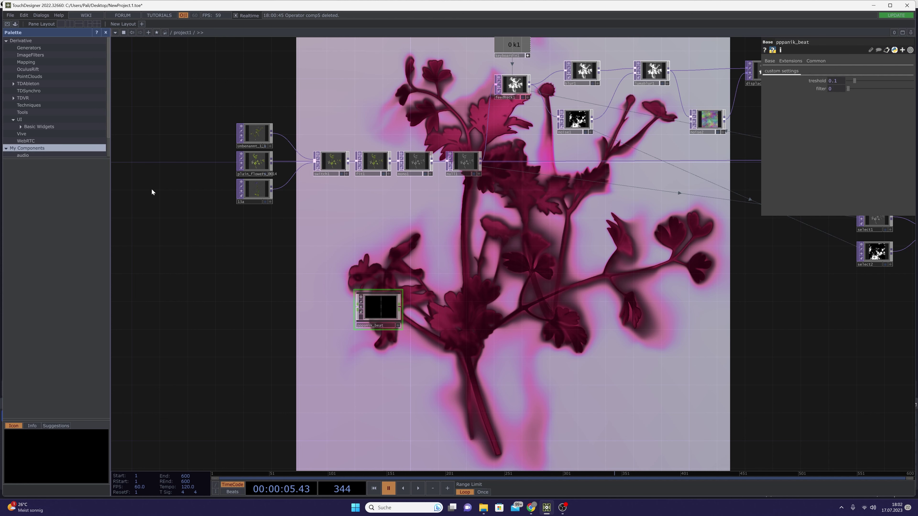
# - Add an Audio File In CHOP and wire it into the input of pppanik_beat
pyautogui.scroll(4, 373, 326)
pyautogui.scroll(5, 391, 287)
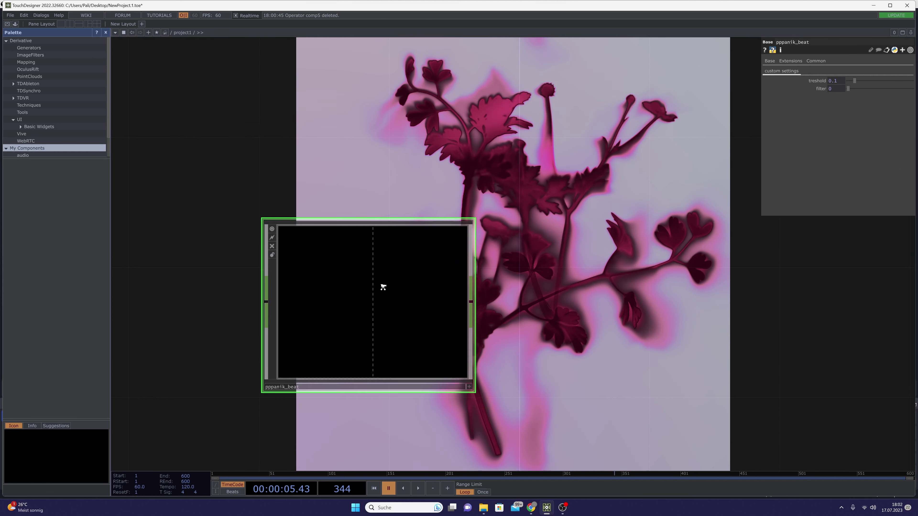
pyautogui.scroll(-4, 565, 266)
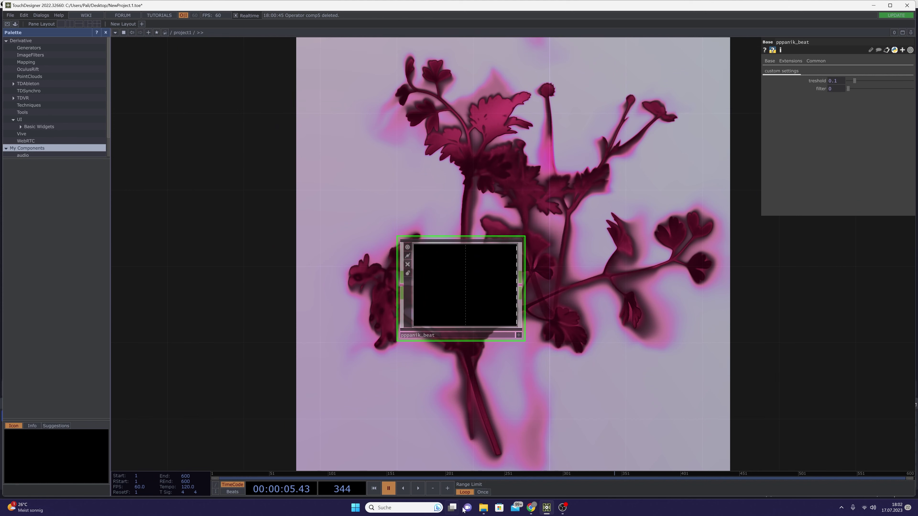
pyautogui.press('Tab')
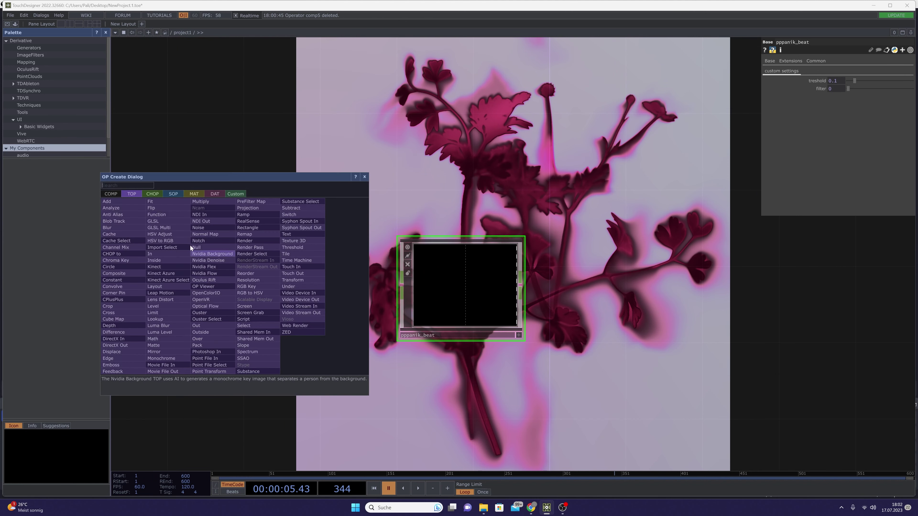
pyautogui.click(150, 195)
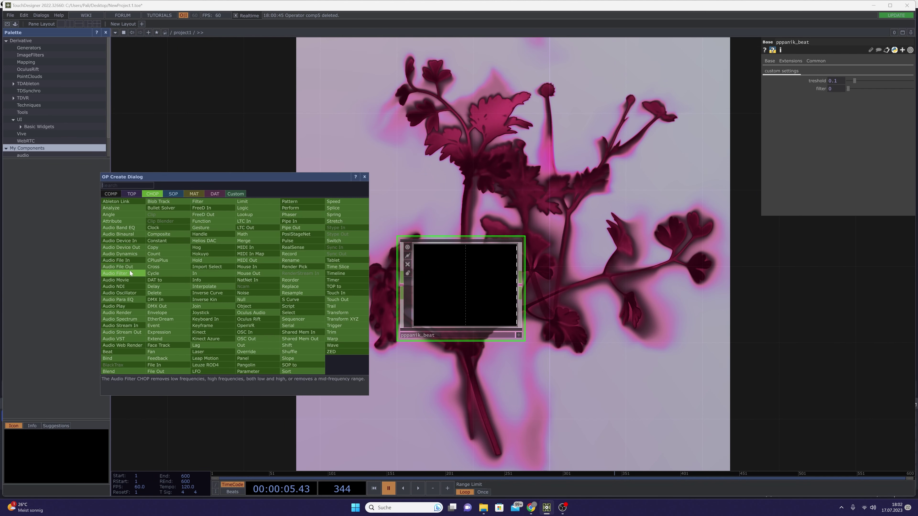
pyautogui.click(119, 260)
pyautogui.click(250, 291)
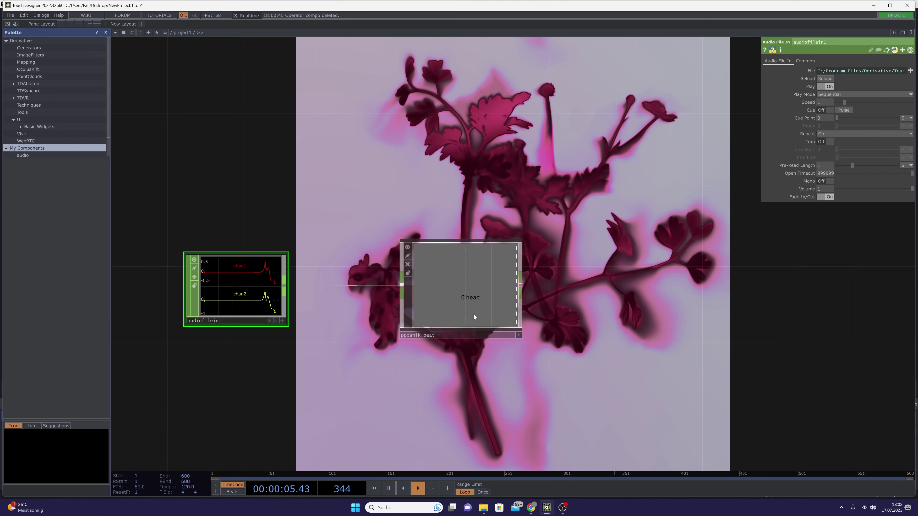
# - Play the timeline with the default audio and lower audiofilein1's Volume to 0.11
pyautogui.press('space')
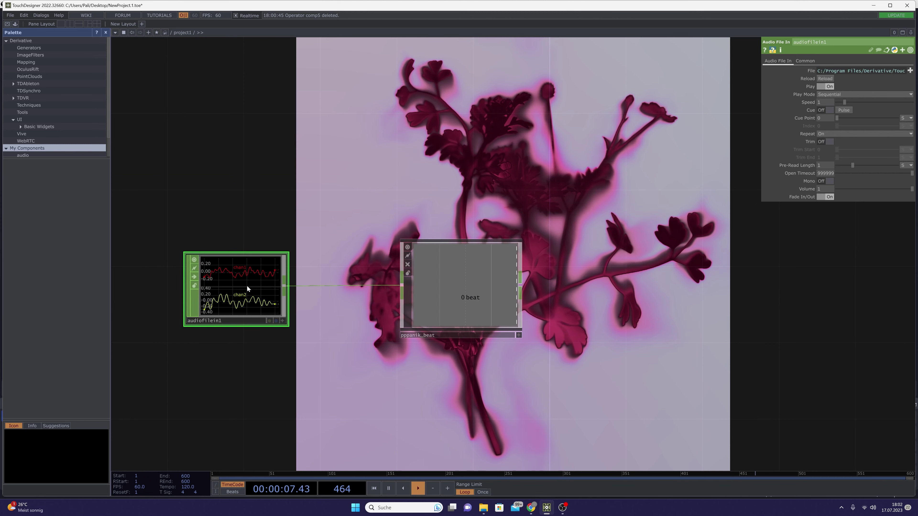
pyautogui.press('space')
pyautogui.scroll(2, 244, 287)
pyautogui.scroll(2, 239, 288)
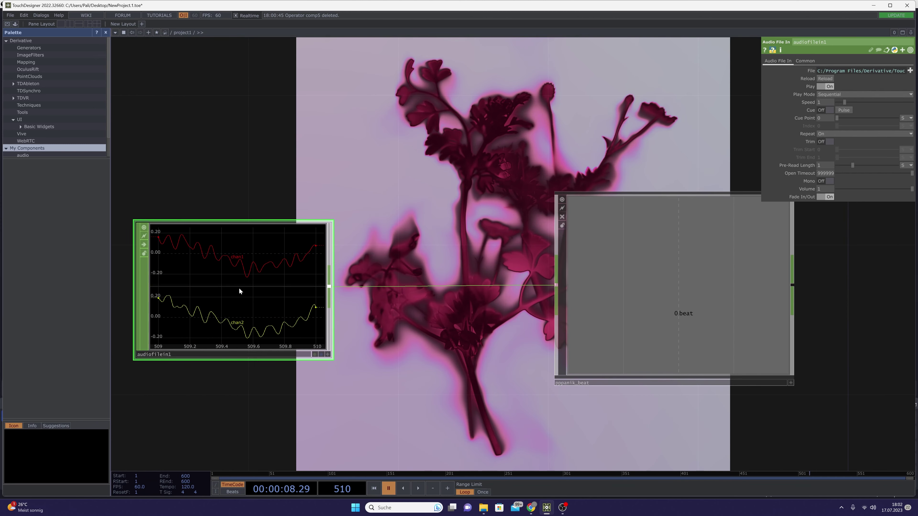
pyautogui.click(849, 190)
pyautogui.press('space')
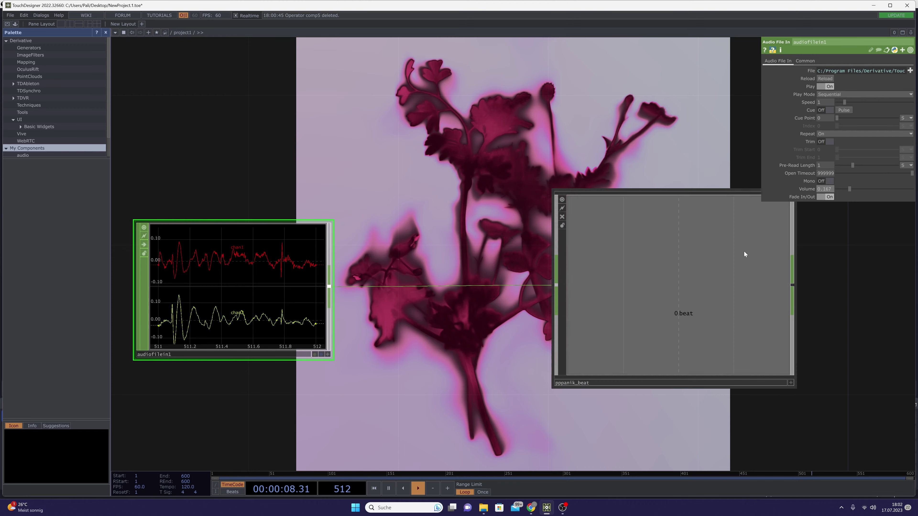
pyautogui.moveTo(415, 371); pyautogui.dragTo(364, 349)
pyautogui.moveTo(848, 189); pyautogui.dragTo(844, 189)
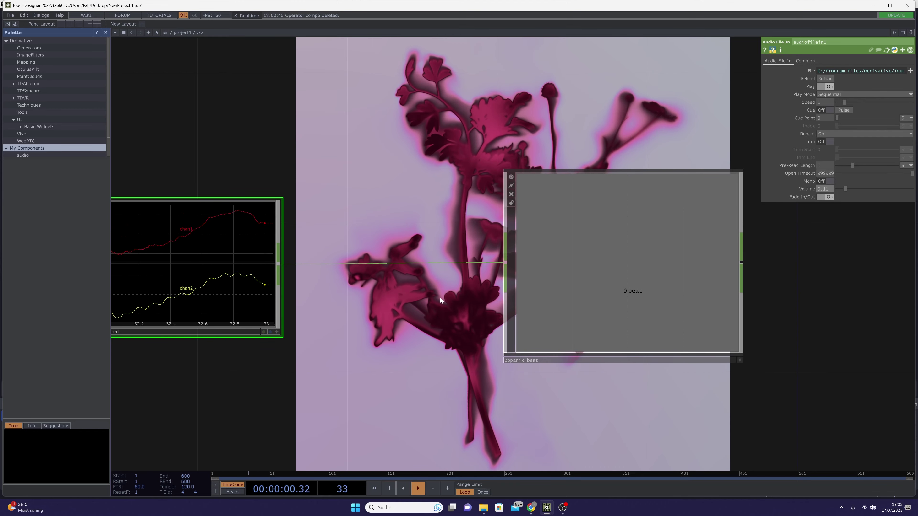
# - Set the threshold of pppanik_beat to 0.2
pyautogui.scroll(-3, 448, 286)
pyautogui.click(507, 283)
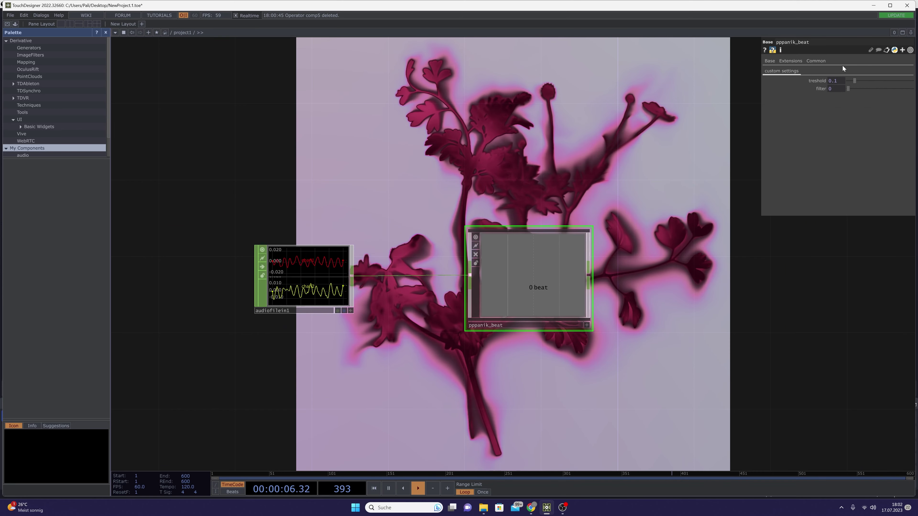
pyautogui.click(840, 80)
pyautogui.write('4')
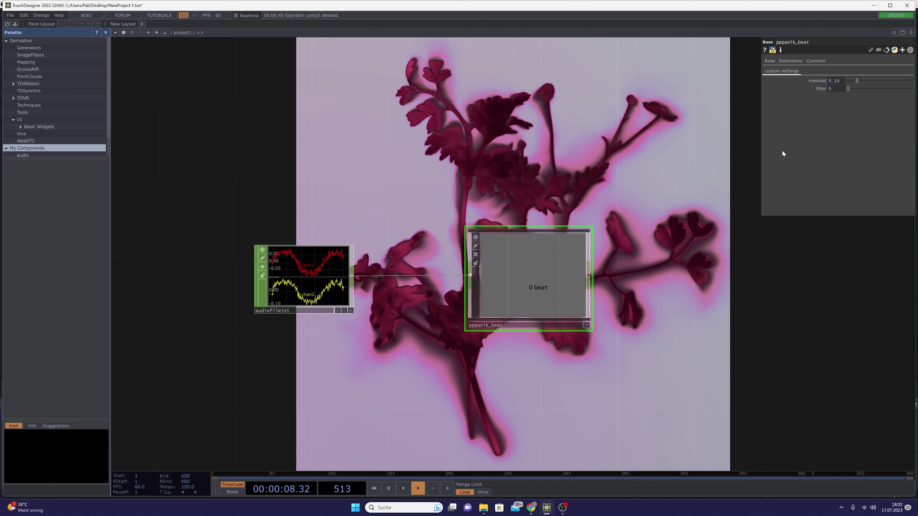
pyautogui.click(866, 83)
pyautogui.moveTo(843, 80); pyautogui.dragTo(835, 82)
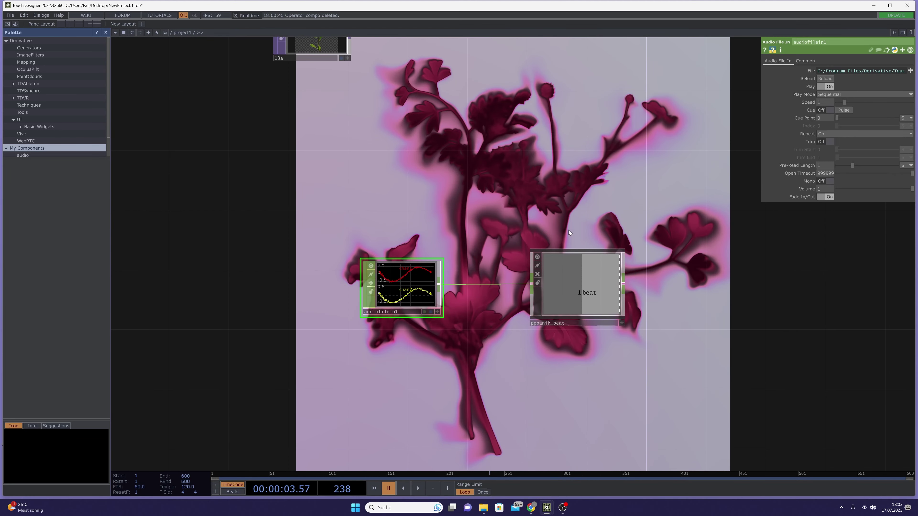
# - Run the timeline and compare the audiofilein1 waveform with the beat output of pppanik_beat, pausing playback at the end
pyautogui.press('space')
pyautogui.scroll(3, 394, 298)
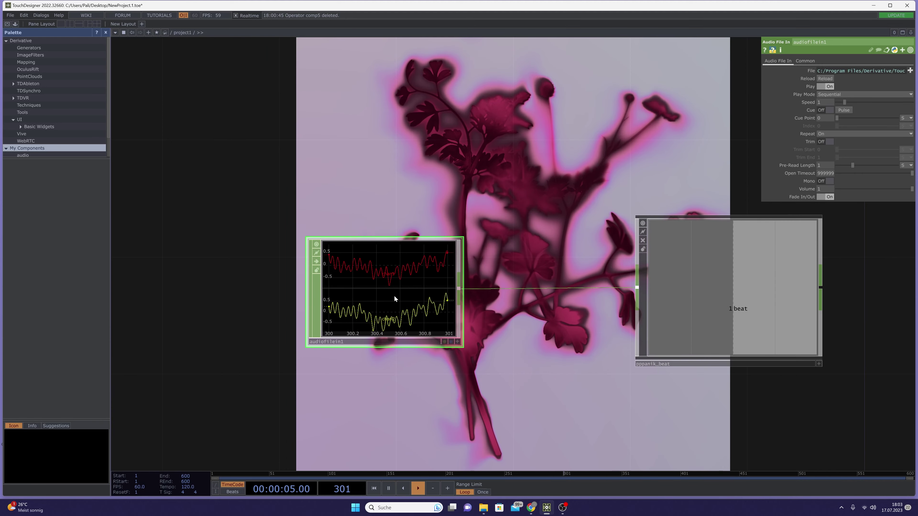
pyautogui.scroll(-2, 394, 298)
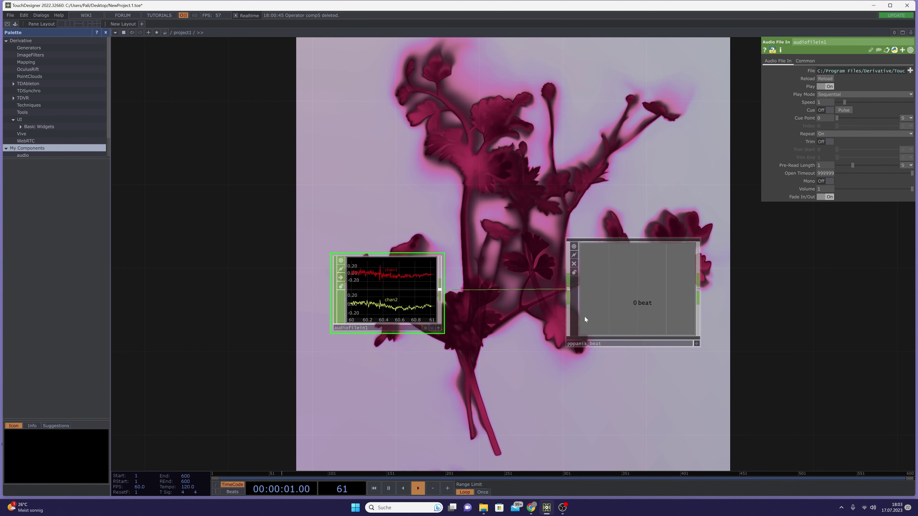
pyautogui.press('space')
pyautogui.scroll(-4, 496, 316)
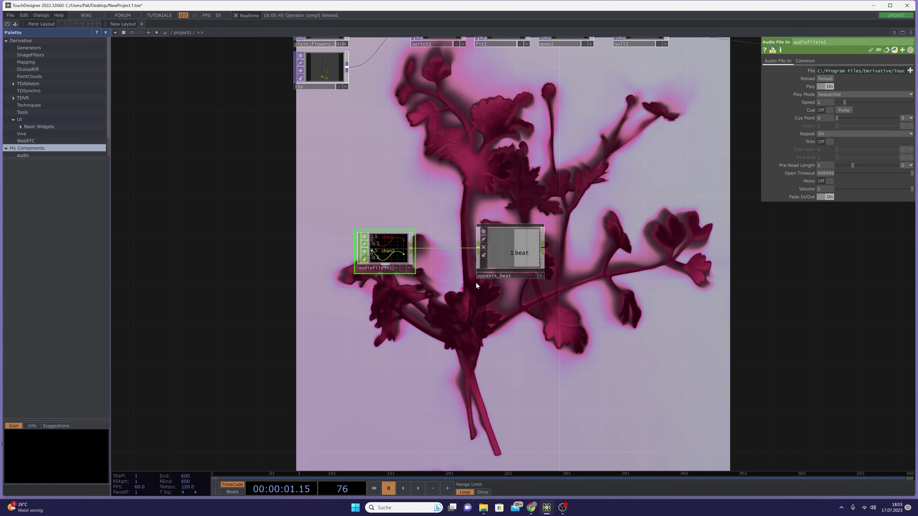
# - Delete the pppanik_beat component and the audiofilein1 operator
pyautogui.click(515, 261)
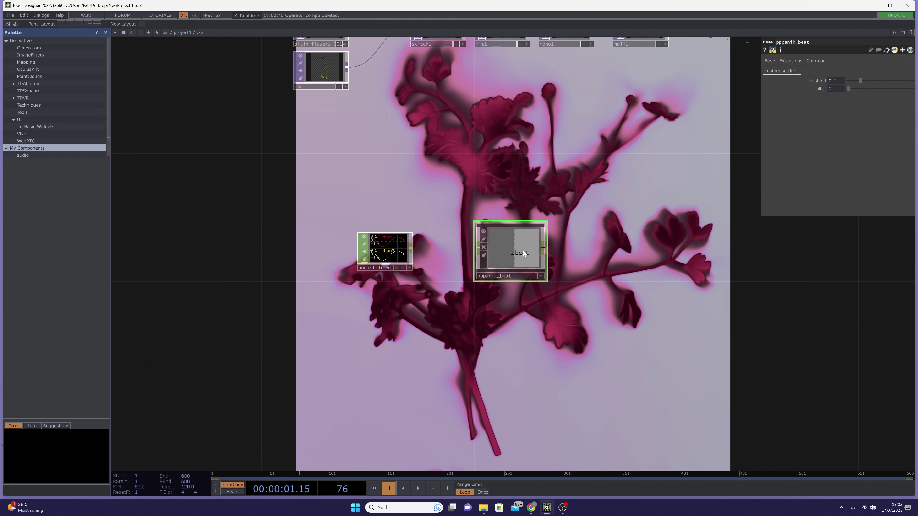
pyautogui.scroll(2, 505, 275)
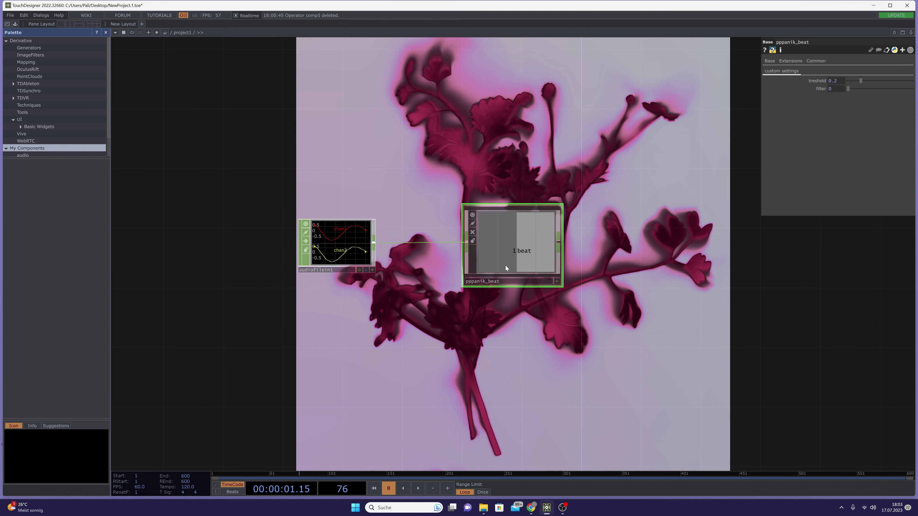
pyautogui.press('Delete')
pyautogui.moveTo(352, 253); pyautogui.dragTo(293, 335)
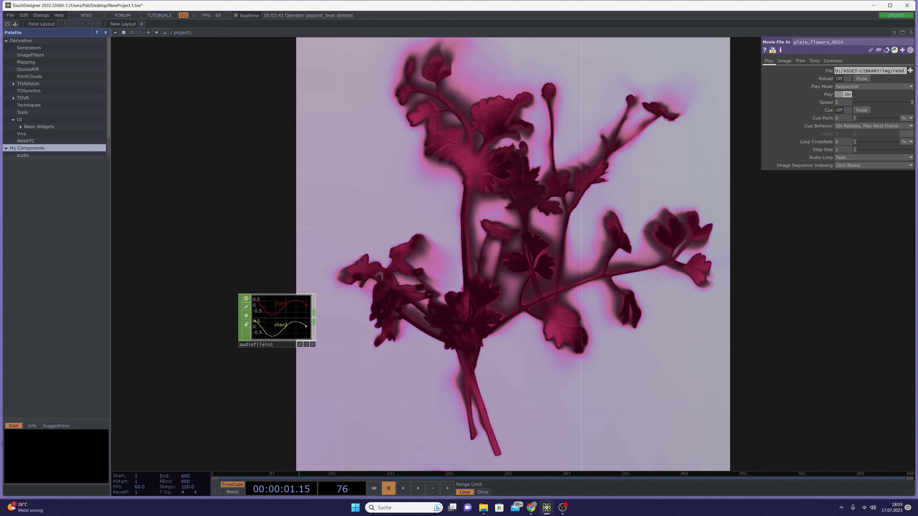
pyautogui.click(255, 320)
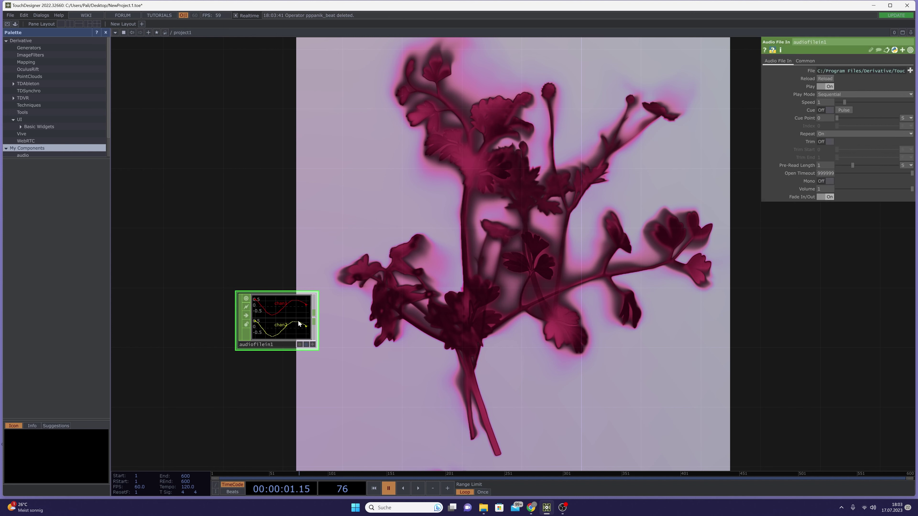
pyautogui.press('Delete')
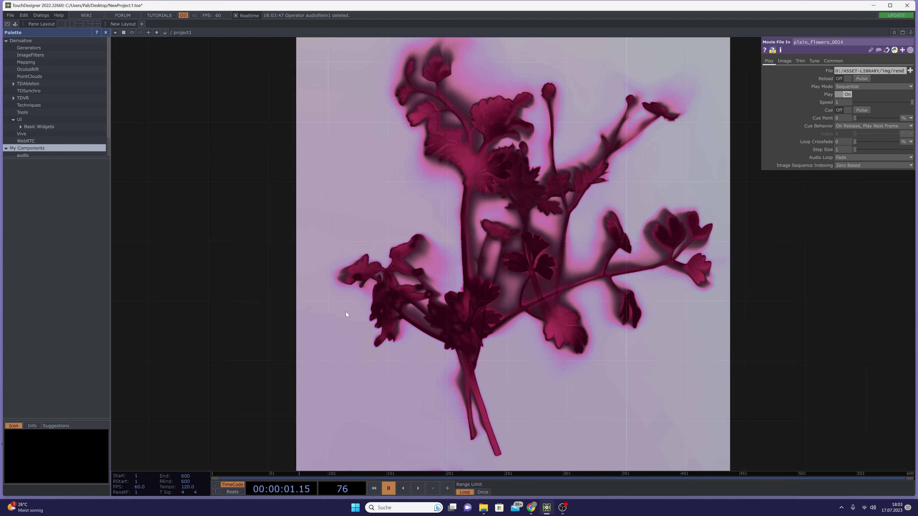
# - Add a Null CHOP in the empty area below the image network
pyautogui.moveTo(345, 311); pyautogui.dragTo(388, 337)
pyautogui.press('Tab')
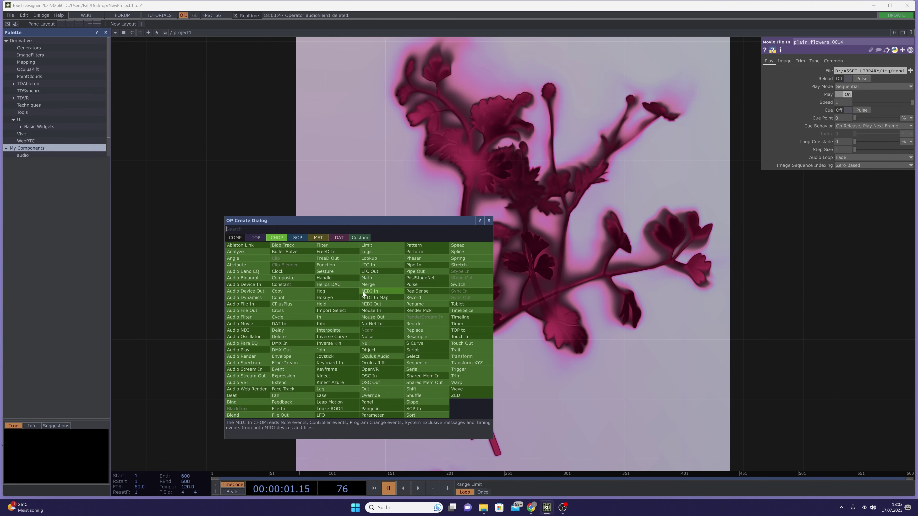
pyautogui.click(369, 343)
pyautogui.click(281, 305)
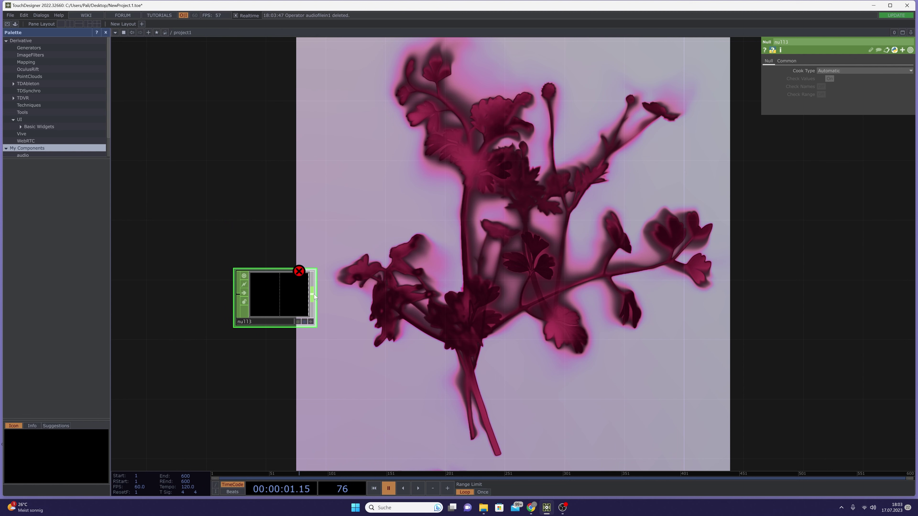
# - Append a second Null CHOP to the output of null3, leaving a wide gap between the two
pyautogui.rightClick(313, 295)
pyautogui.click(556, 313)
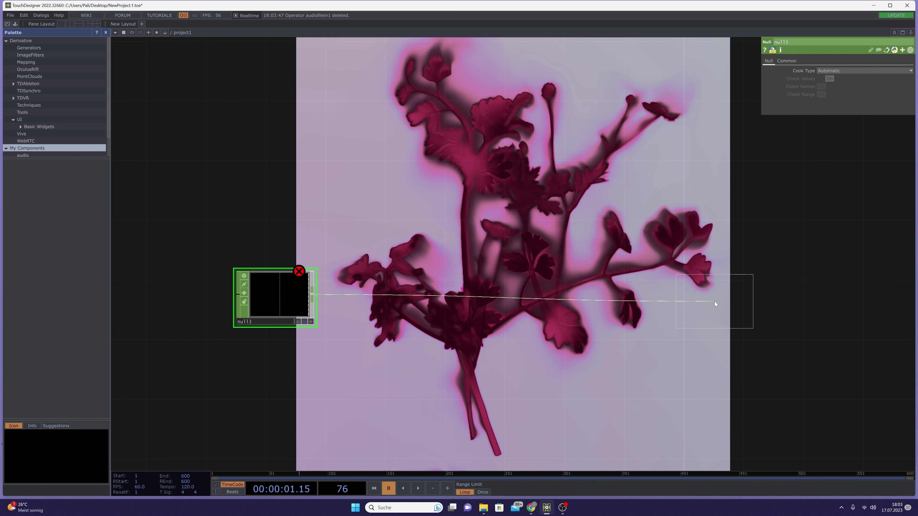
pyautogui.click(716, 300)
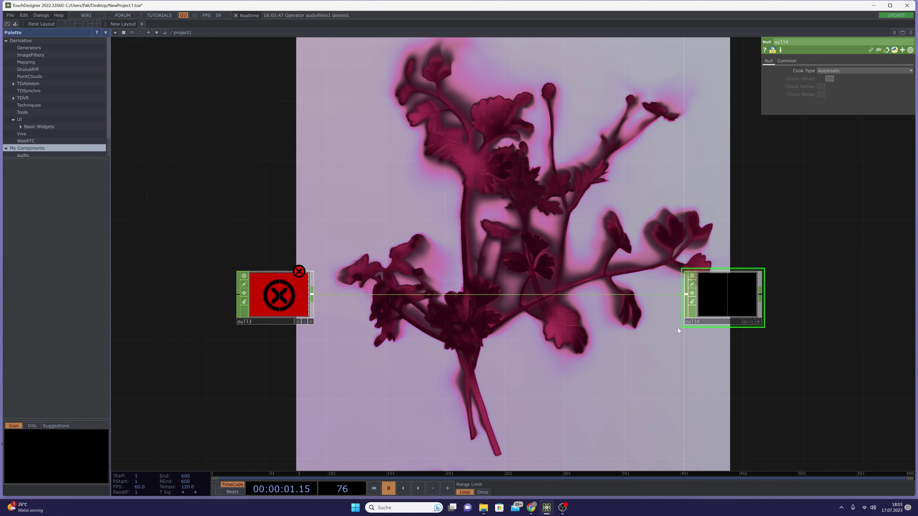
# - Collapse the null3 and null4 CHOPs into a Base component named beat
pyautogui.moveTo(796, 375); pyautogui.dragTo(214, 211)
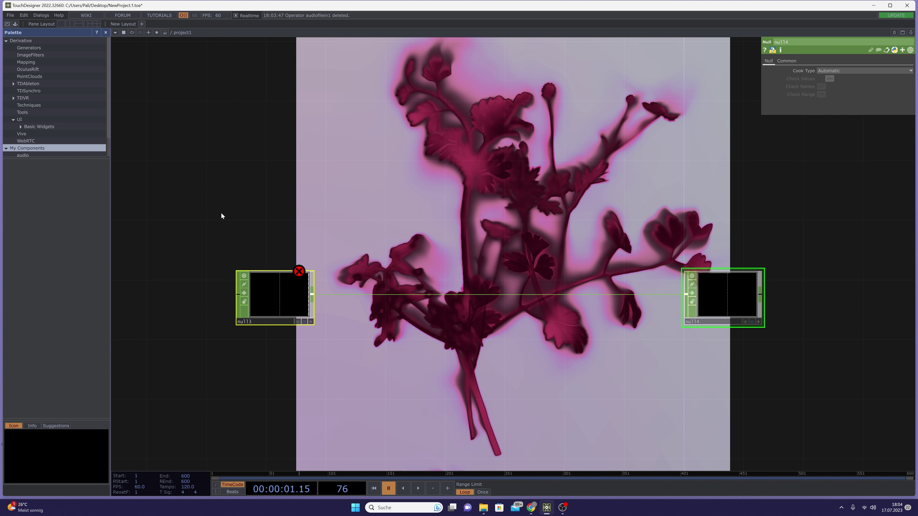
pyautogui.rightClick(385, 230)
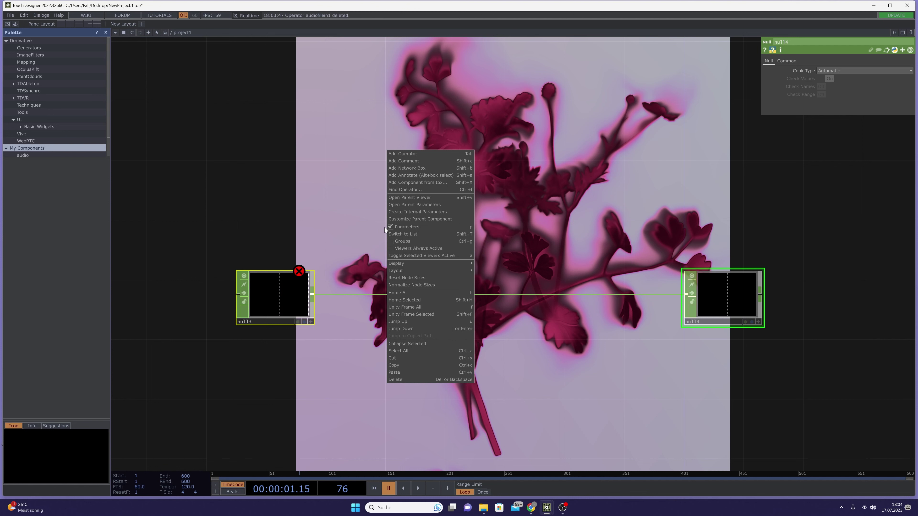
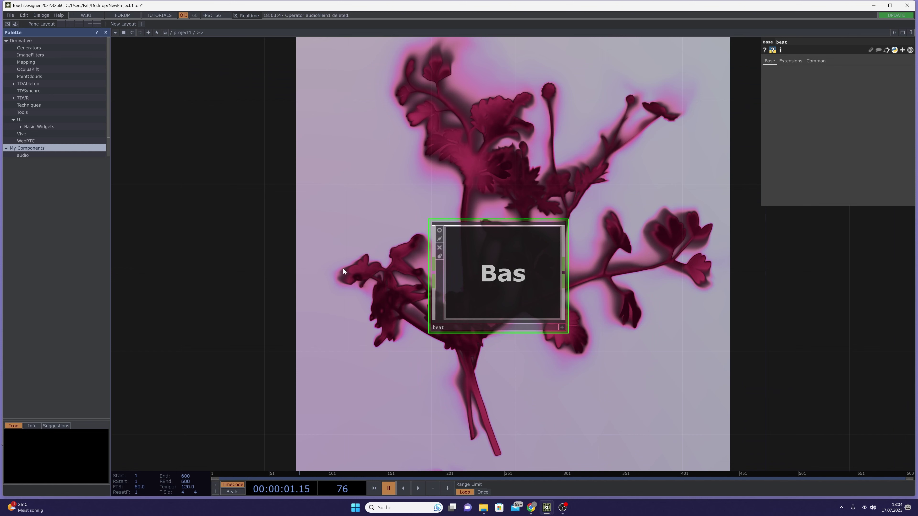
# - Add an Audio File In CHOP in front of the beat component and wire its output into beat's input
pyautogui.scroll(-3, 322, 295)
pyautogui.moveTo(326, 294); pyautogui.dragTo(356, 319)
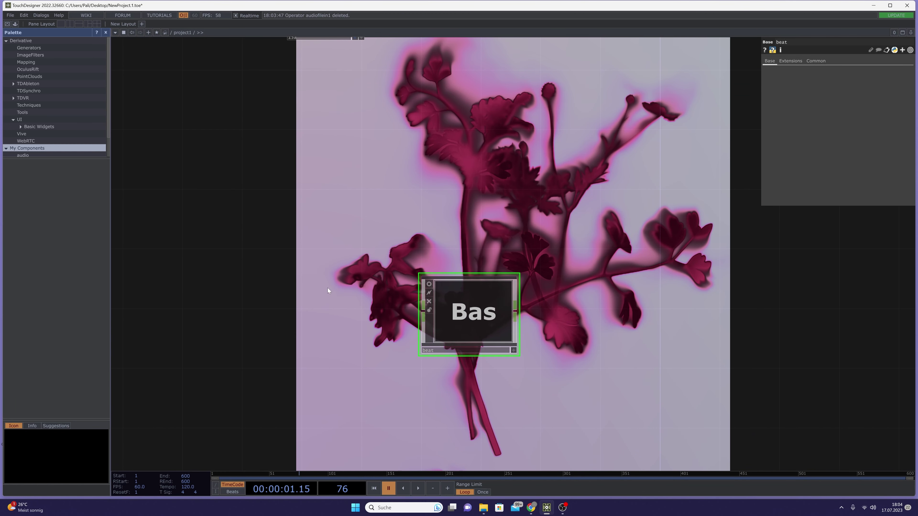
pyautogui.press('Tab')
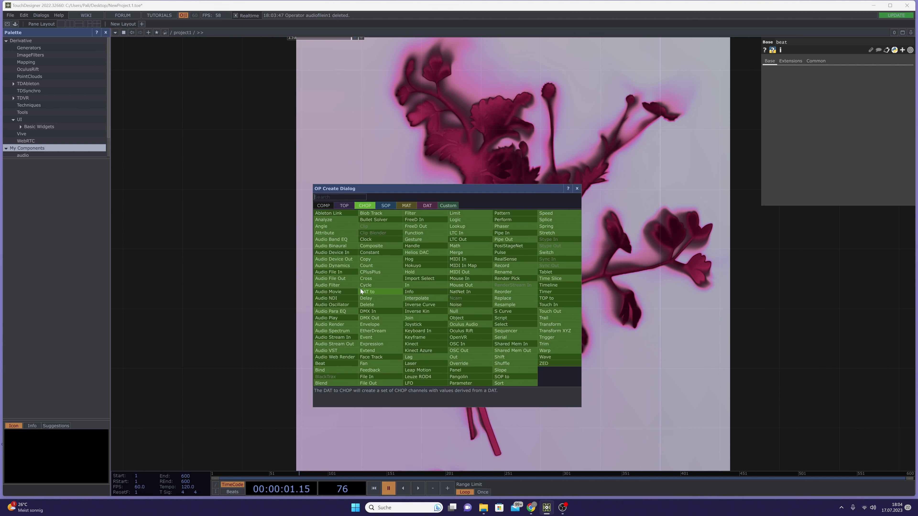
pyautogui.click(344, 274)
pyautogui.click(354, 315)
pyautogui.scroll(2, 369, 313)
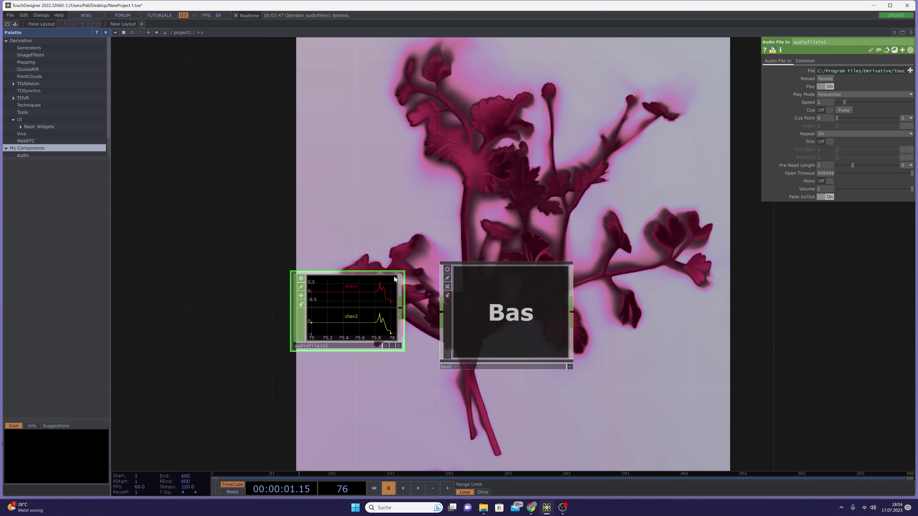
pyautogui.scroll(2, 346, 295)
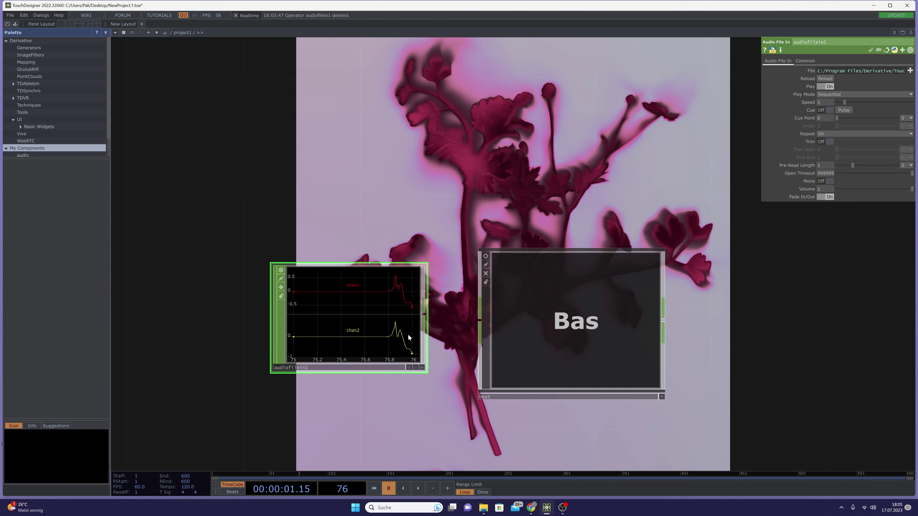
pyautogui.moveTo(424, 315); pyautogui.dragTo(478, 323)
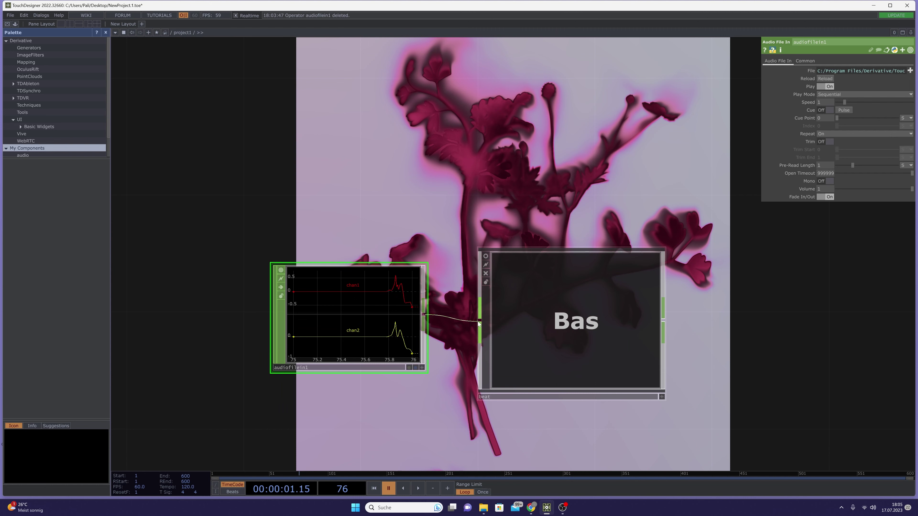
pyautogui.moveTo(424, 314); pyautogui.dragTo(477, 327)
# - Enter the beat component's network and start timeline playback
pyautogui.scroll(8, 560, 329)
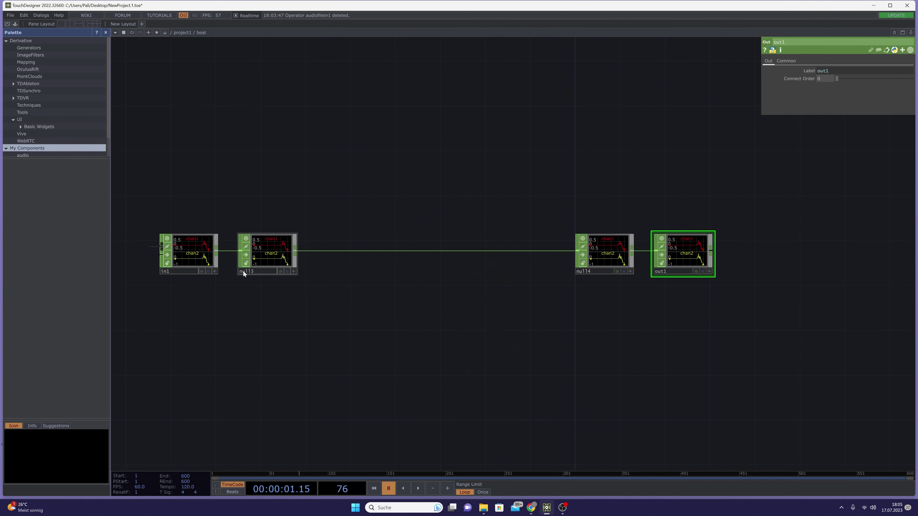
pyautogui.press('space')
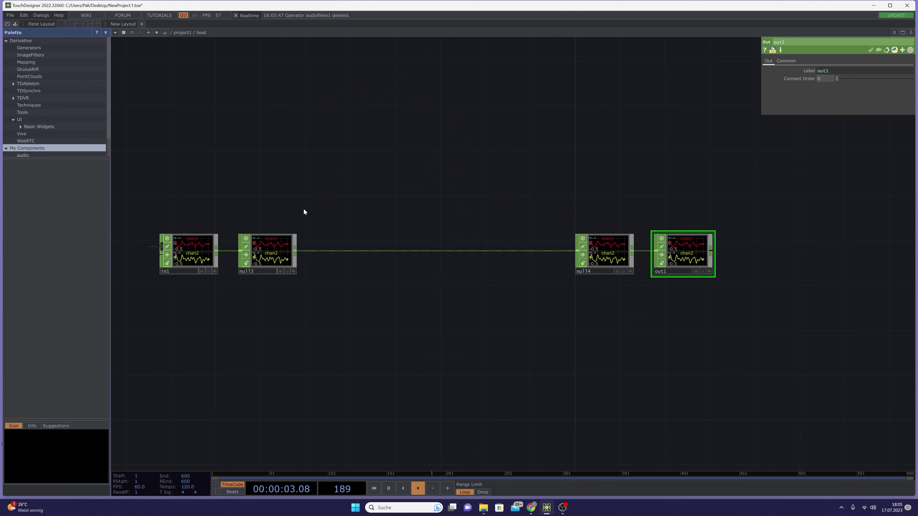
pyautogui.moveTo(456, 311); pyautogui.dragTo(500, 323)
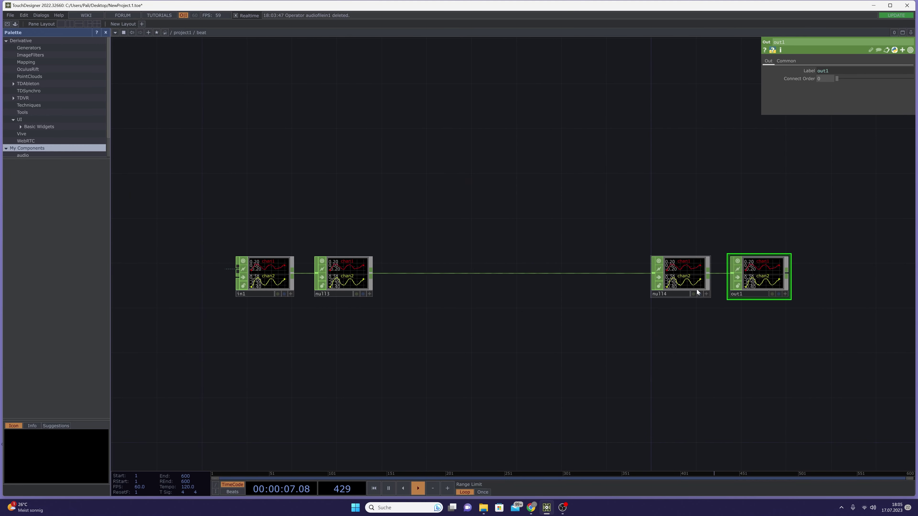
# - Add an Audio Device Out CHOP below null3, feed it from in1 and lower its Volume to 0.11
pyautogui.press('Tab')
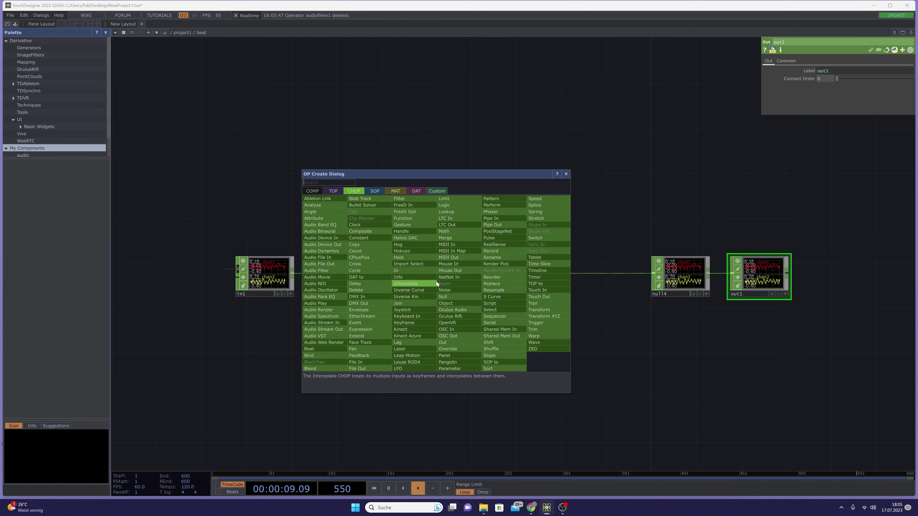
pyautogui.click(331, 244)
pyautogui.click(346, 329)
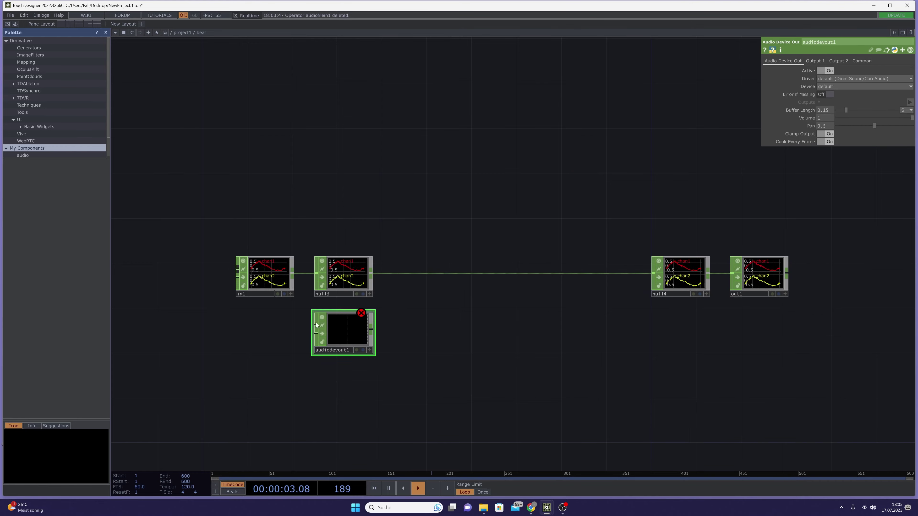
pyautogui.moveTo(282, 280); pyautogui.dragTo(314, 331)
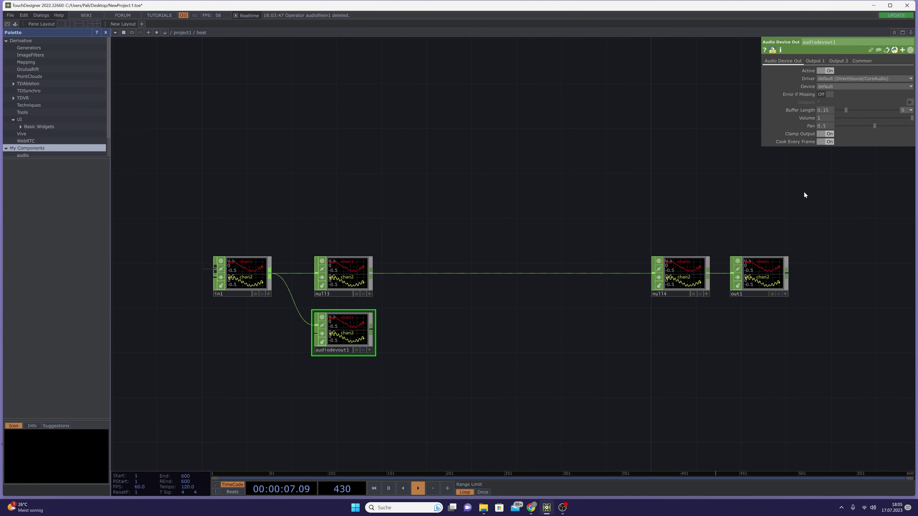
pyautogui.moveTo(847, 115); pyautogui.dragTo(845, 120)
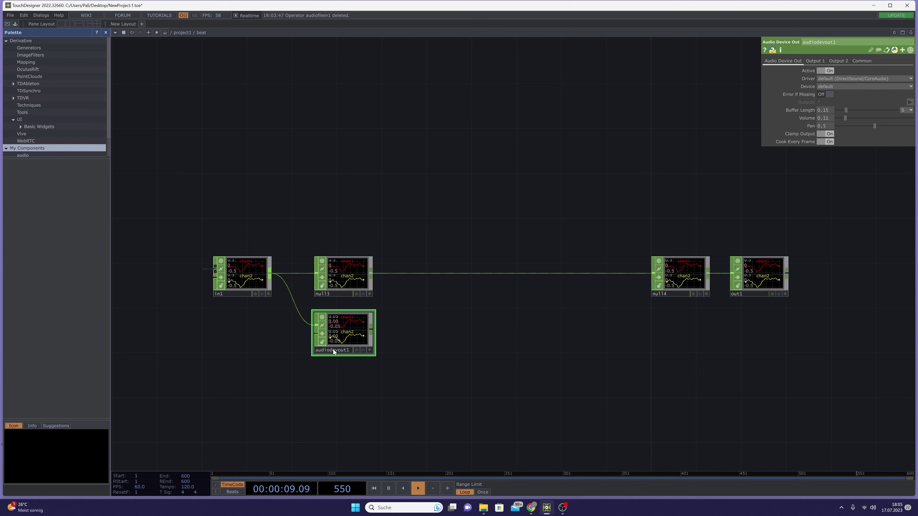
pyautogui.scroll(-10, 268, 363)
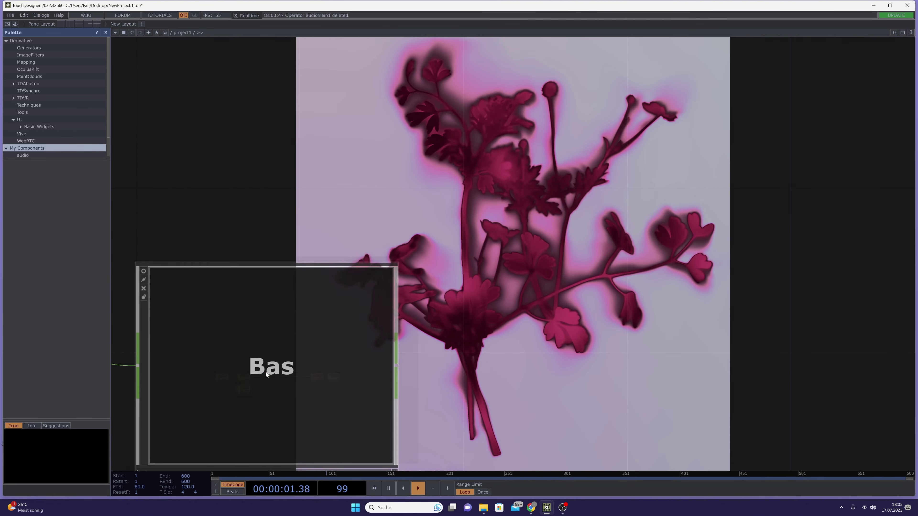
pyautogui.scroll(-4, 245, 363)
pyautogui.moveTo(278, 286); pyautogui.dragTo(499, 272)
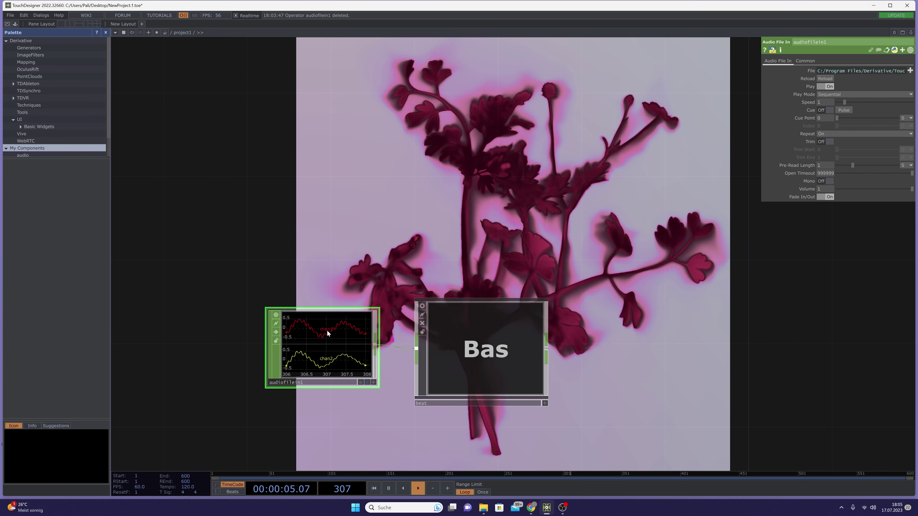
pyautogui.scroll(3, 477, 371)
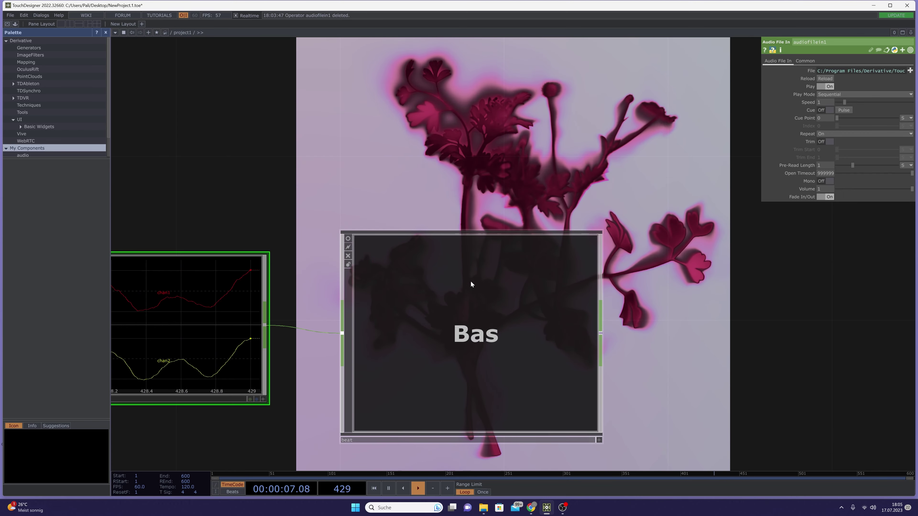
pyautogui.scroll(6, 469, 289)
pyautogui.scroll(2, 346, 321)
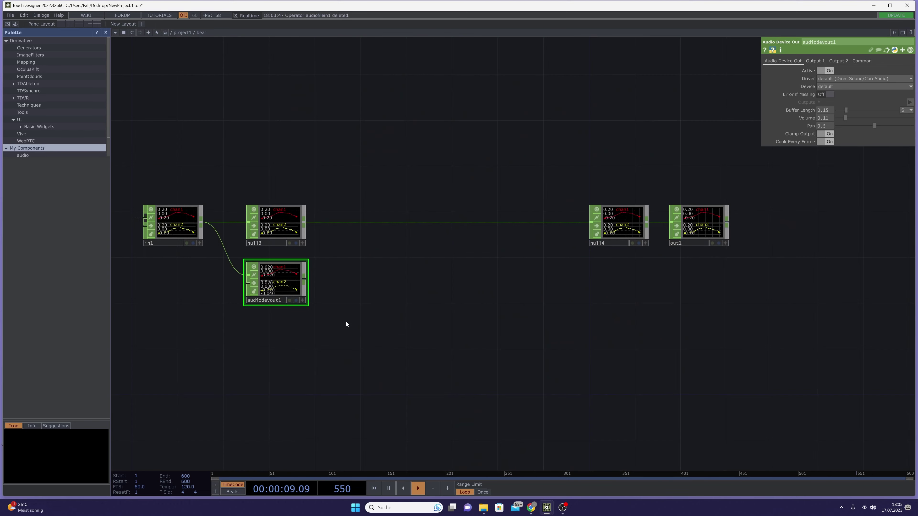
# - Reduce the Volume of audiodevout1 to 0.005 and move the operator slightly farther below null3
pyautogui.moveTo(359, 275); pyautogui.dragTo(416, 314)
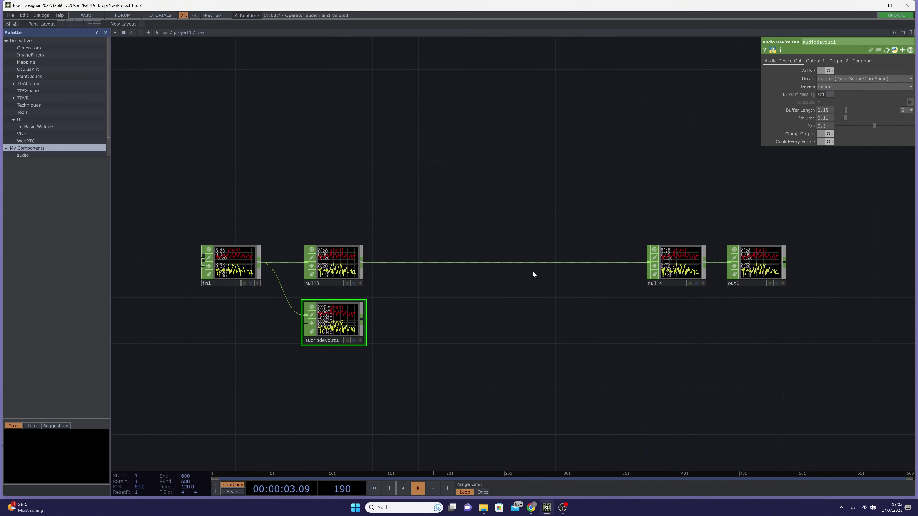
pyautogui.moveTo(845, 118); pyautogui.dragTo(838, 118)
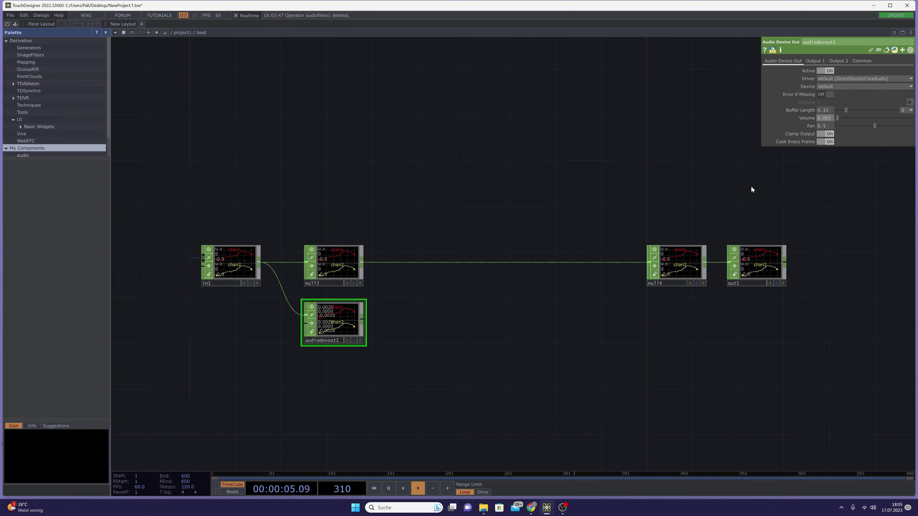
pyautogui.moveTo(337, 324); pyautogui.dragTo(336, 336)
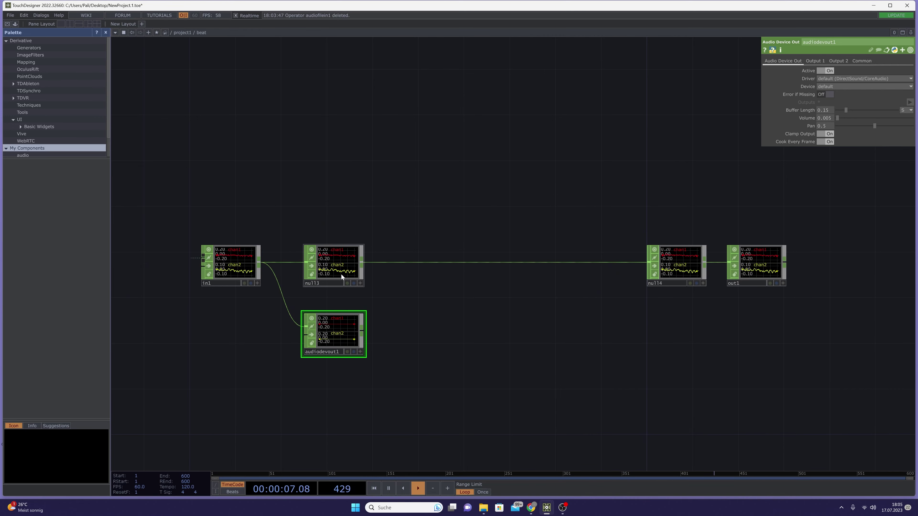
# - Widen the gap by moving null4 and out1 away from null3, and shift null3 and in1 slightly upward in line
pyautogui.moveTo(340, 275)
pyautogui.mouseDown()
pyautogui.moveTo(342, 287)
pyautogui.moveTo(340, 270)
pyautogui.mouseUp()
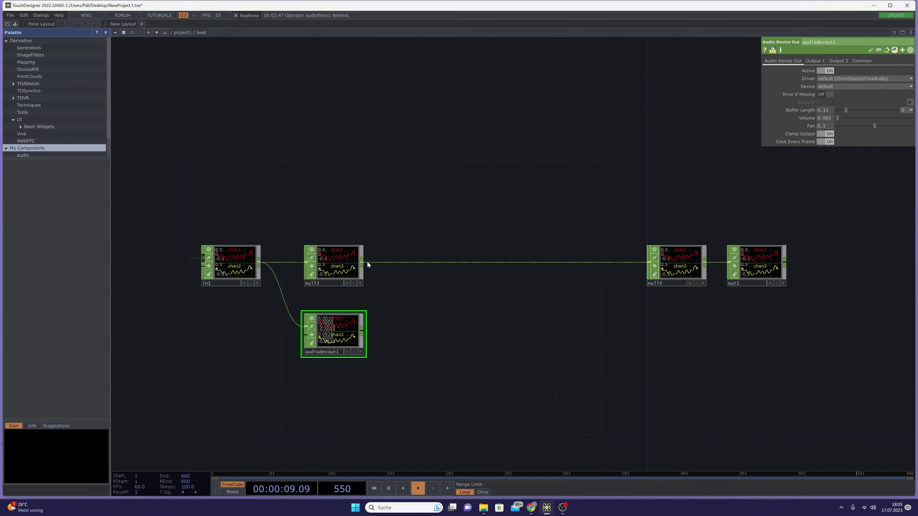
pyautogui.moveTo(691, 332); pyautogui.dragTo(640, 379)
pyautogui.moveTo(754, 349); pyautogui.dragTo(610, 295, button='right')
pyautogui.moveTo(616, 303); pyautogui.dragTo(707, 303)
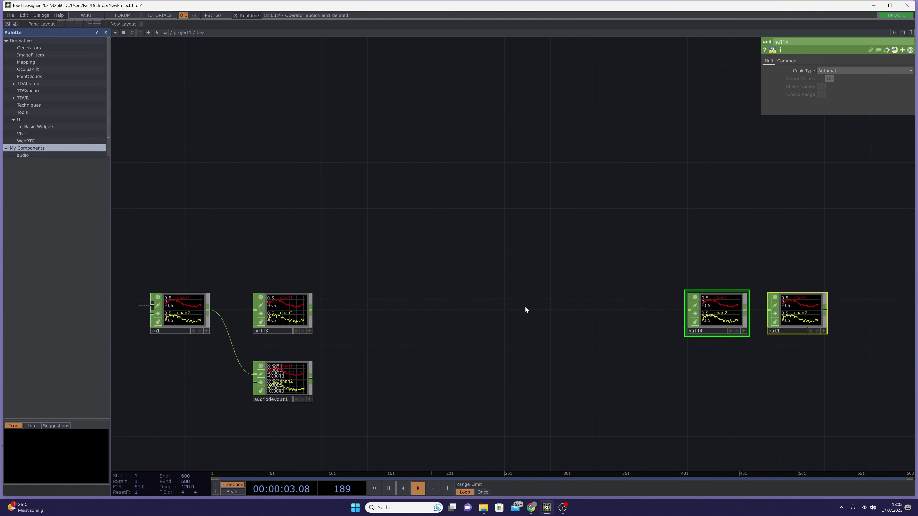
pyautogui.moveTo(284, 310); pyautogui.dragTo(284, 298)
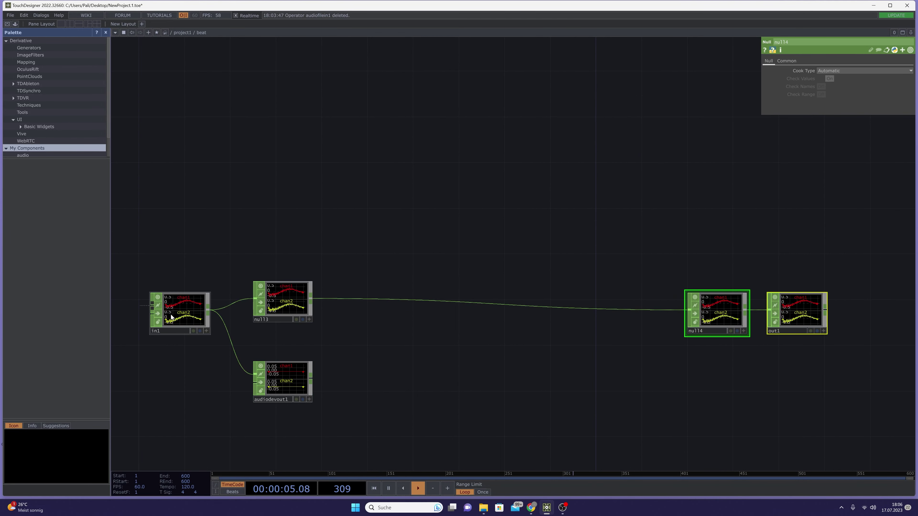
pyautogui.moveTo(201, 323); pyautogui.dragTo(202, 312)
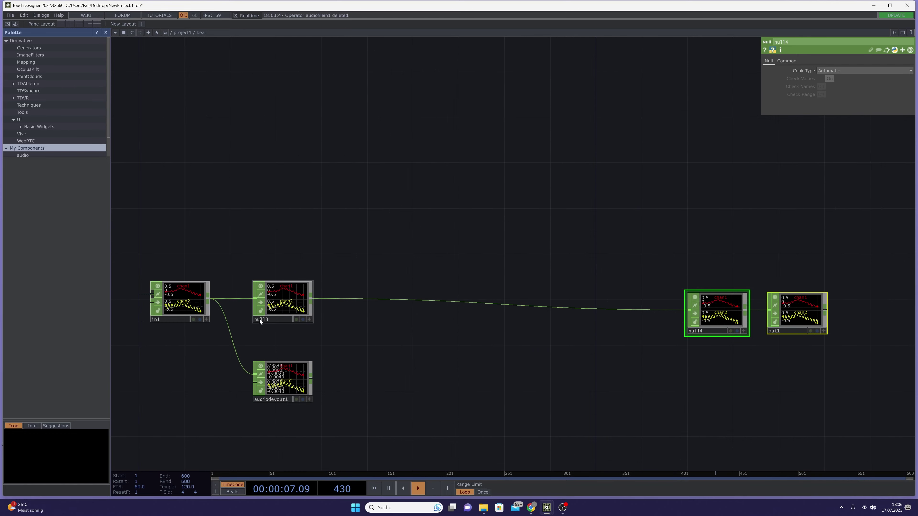
# - Insert a Math CHOP on the wire between null3 and null4, placing it directly after null3
pyautogui.moveTo(309, 333); pyautogui.dragTo(341, 337)
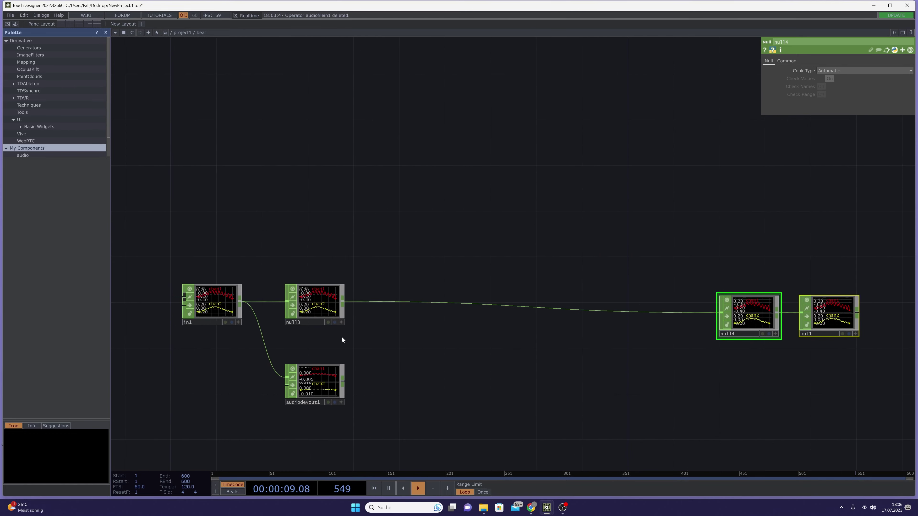
pyautogui.moveTo(257, 334); pyautogui.dragTo(298, 335)
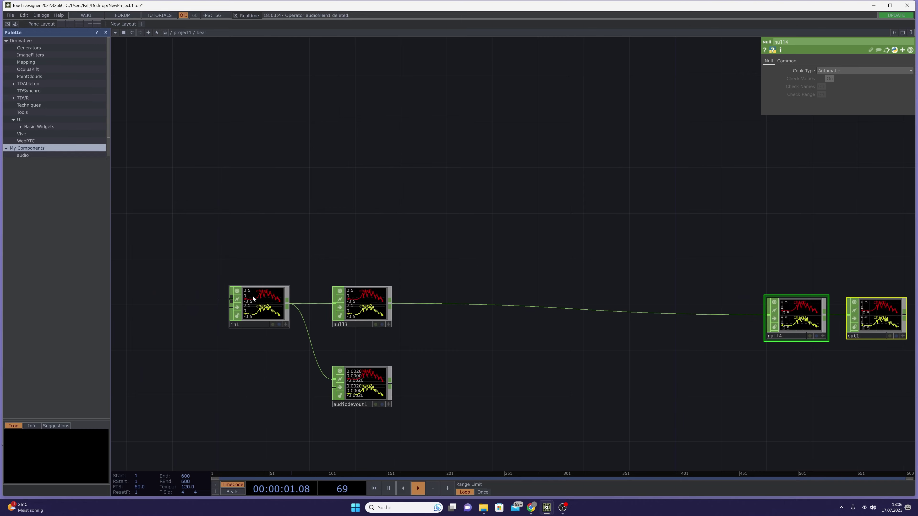
pyautogui.scroll(5, 260, 304)
pyautogui.scroll(-5, 270, 337)
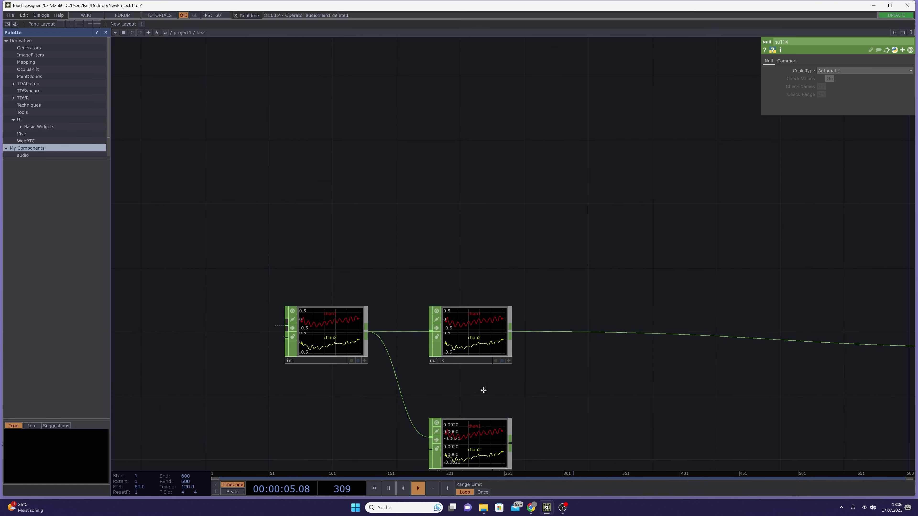
pyautogui.moveTo(482, 389); pyautogui.dragTo(322, 329)
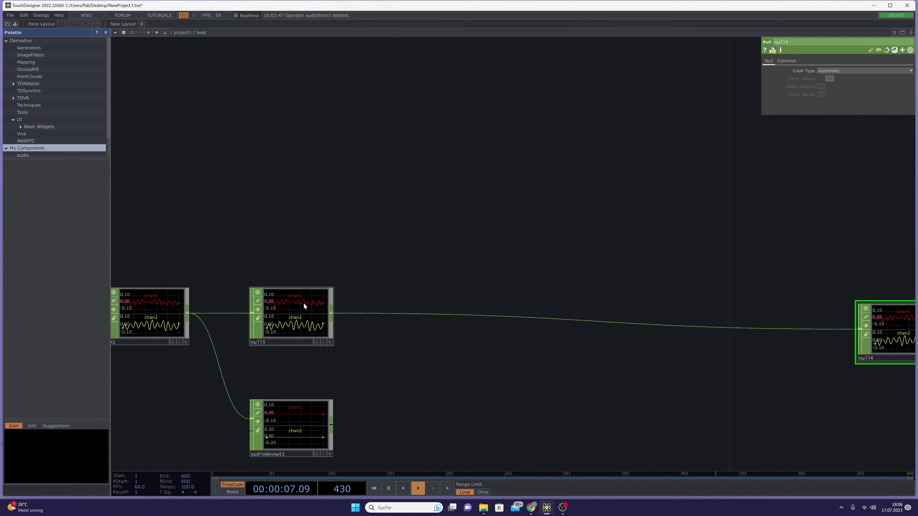
pyautogui.rightClick(388, 313)
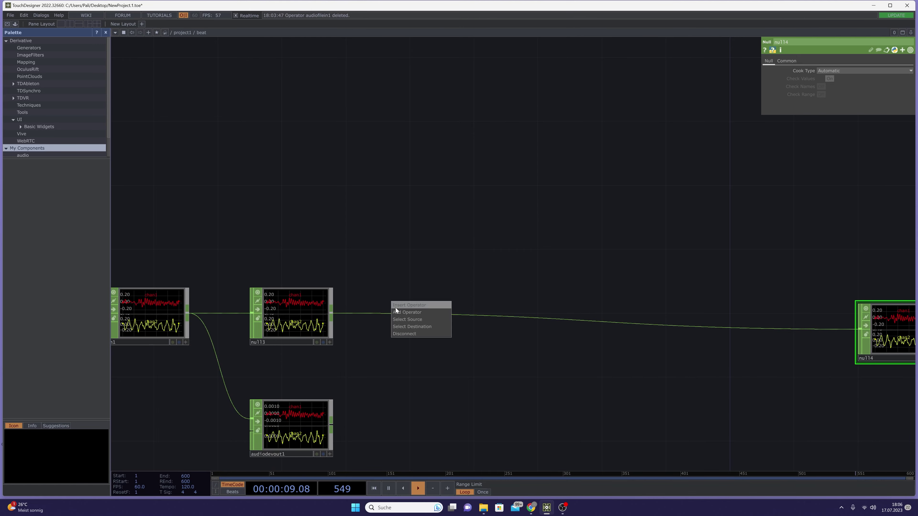
pyautogui.click(405, 308)
pyautogui.click(401, 257)
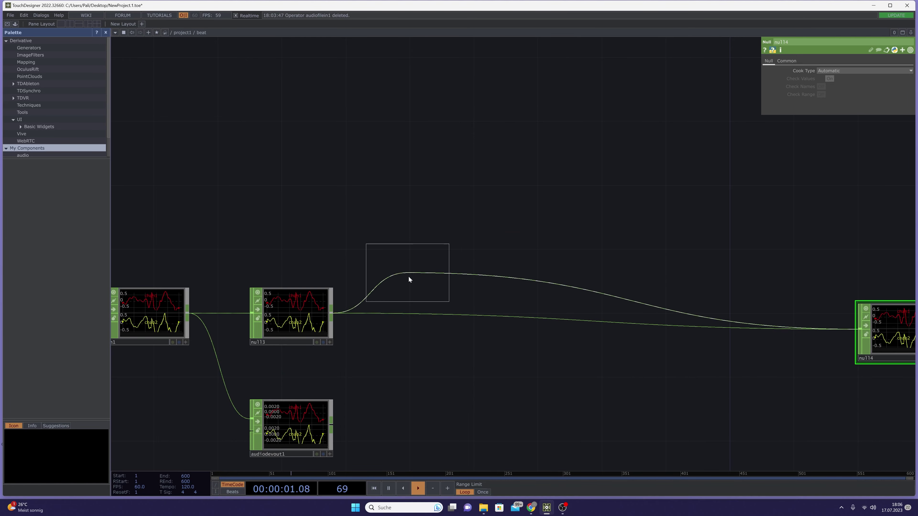
pyautogui.click(405, 313)
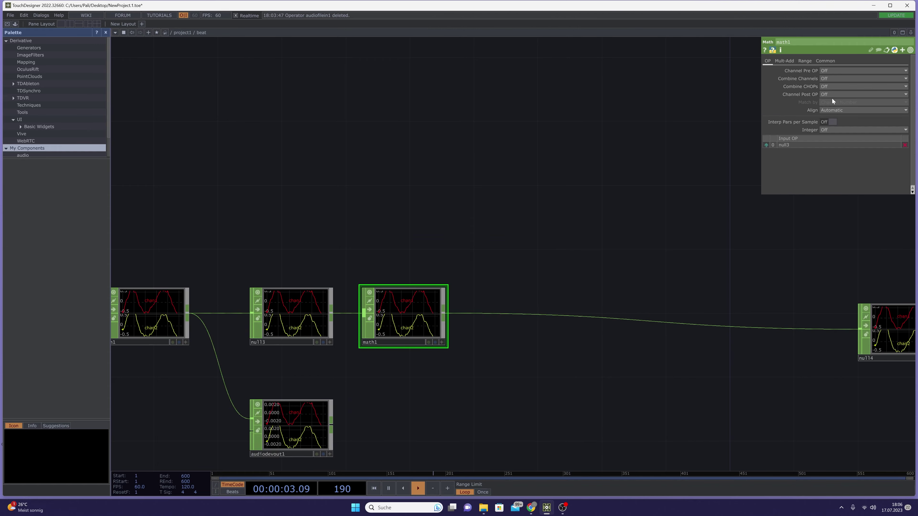
# - Set Combine Channels to Average on the math1 operator
pyautogui.click(831, 86)
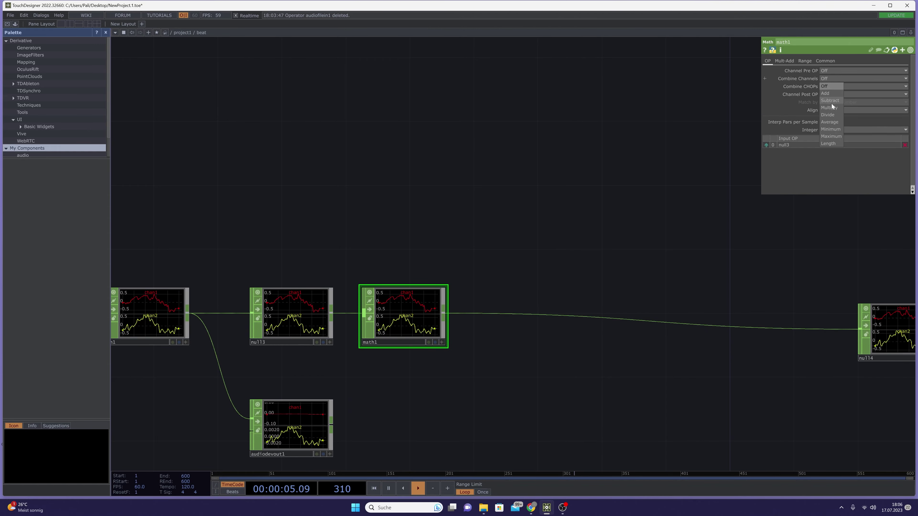
pyautogui.click(830, 122)
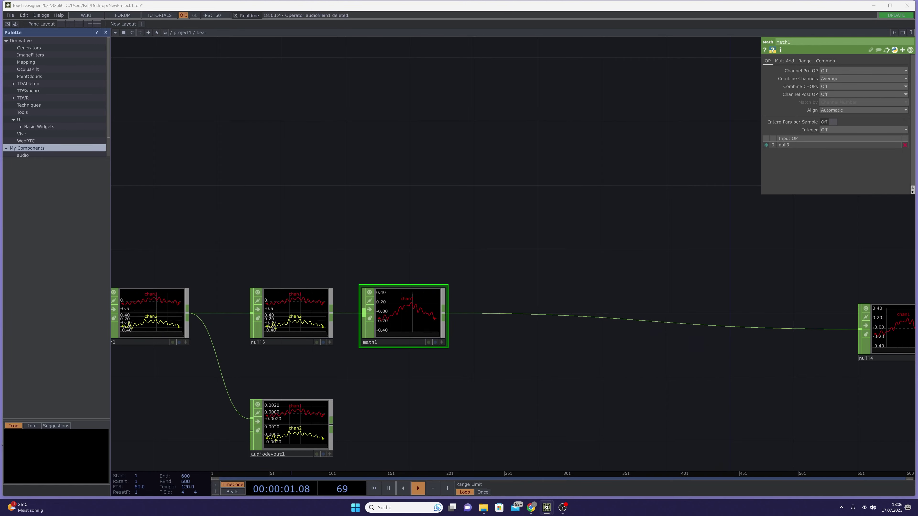
# - Move out1 and null4 farther away from math1 and level them with the rest of the chain
pyautogui.moveTo(495, 340); pyautogui.dragTo(348, 309)
pyautogui.moveTo(434, 340); pyautogui.dragTo(311, 337)
pyautogui.moveTo(763, 327); pyautogui.dragTo(859, 312)
pyautogui.moveTo(614, 322); pyautogui.dragTo(726, 306)
pyautogui.moveTo(533, 347); pyautogui.dragTo(591, 354)
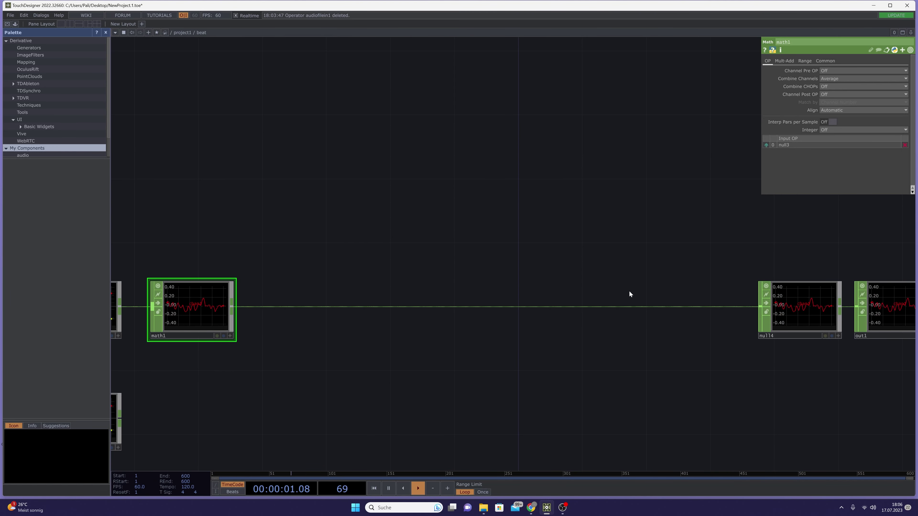
# - Insert an Audio Filter CHOP on the wire between math1 and null4, placing it directly after math1
pyautogui.moveTo(434, 289); pyautogui.dragTo(522, 292)
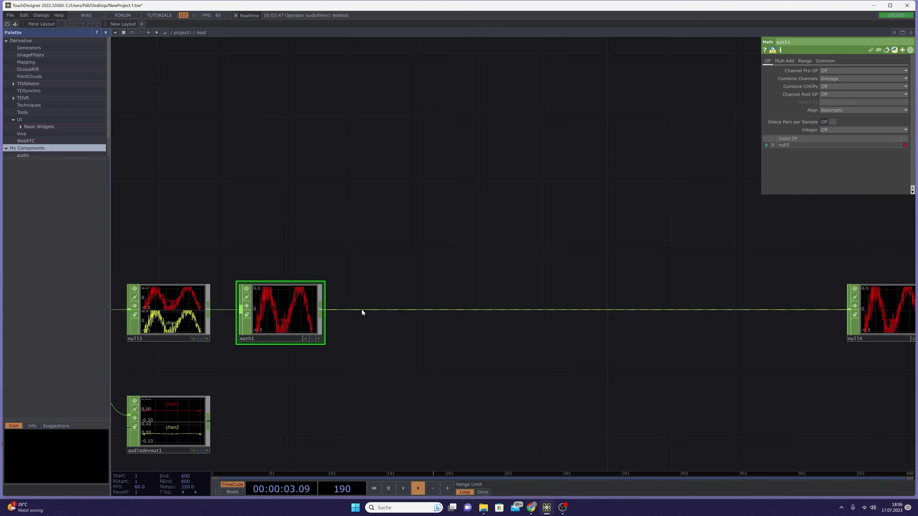
pyautogui.scroll(2, 266, 317)
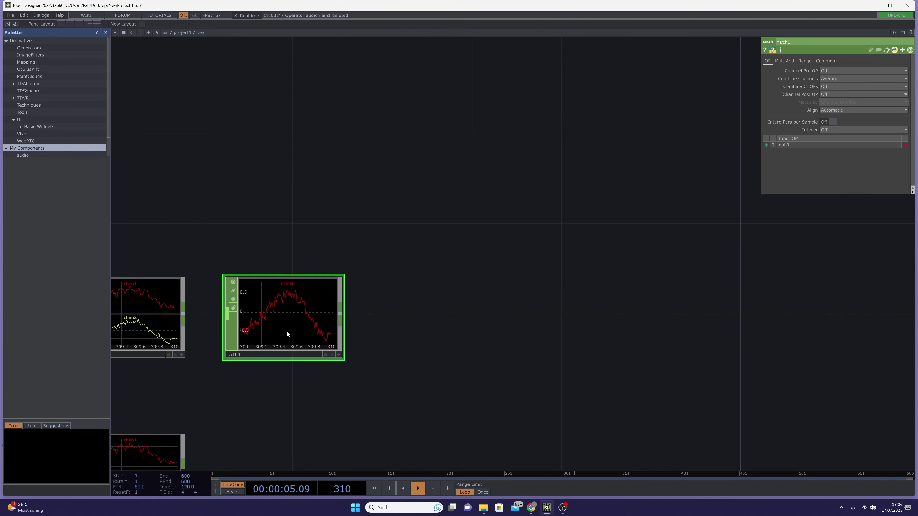
pyautogui.rightClick(382, 313)
pyautogui.rightClick(366, 312)
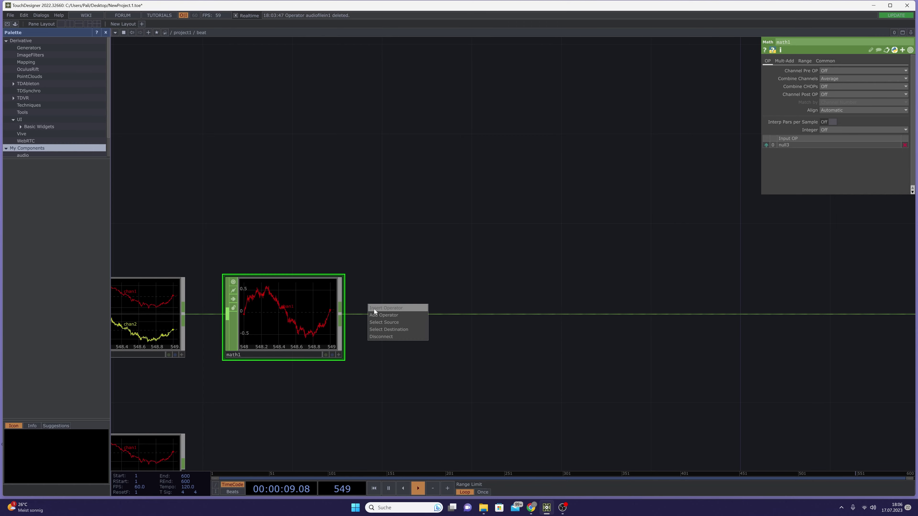
pyautogui.click(373, 309)
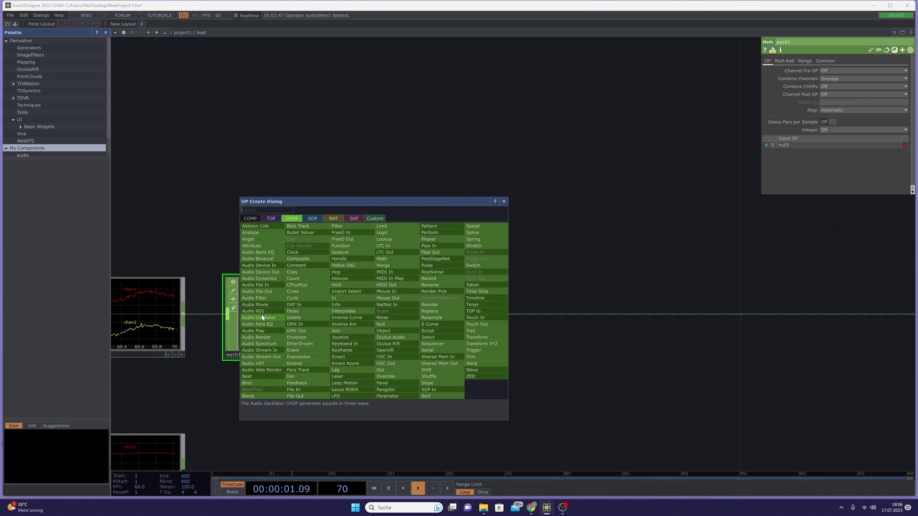
pyautogui.click(289, 299)
pyautogui.click(434, 313)
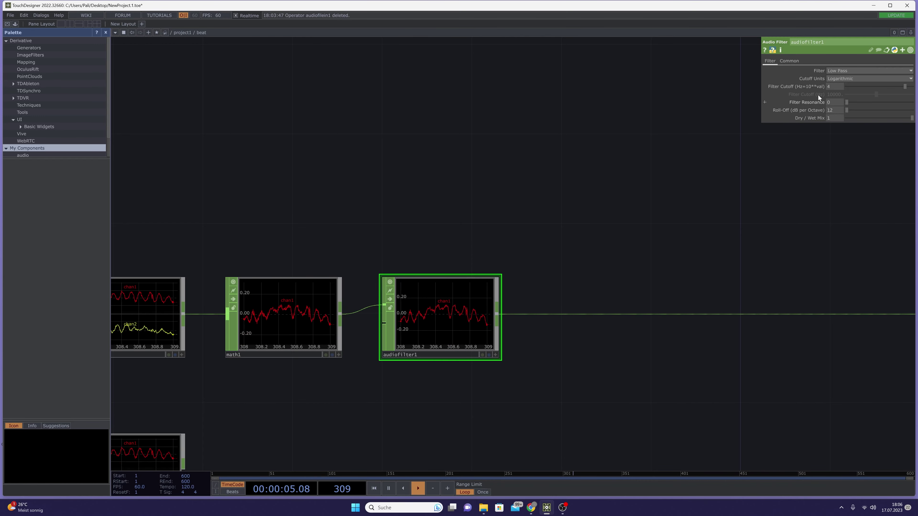
# - Switch the Cutoff Units of audiofilter1 to Frequency and set its Filter Cutoff to 180 Hz
pyautogui.click(832, 80)
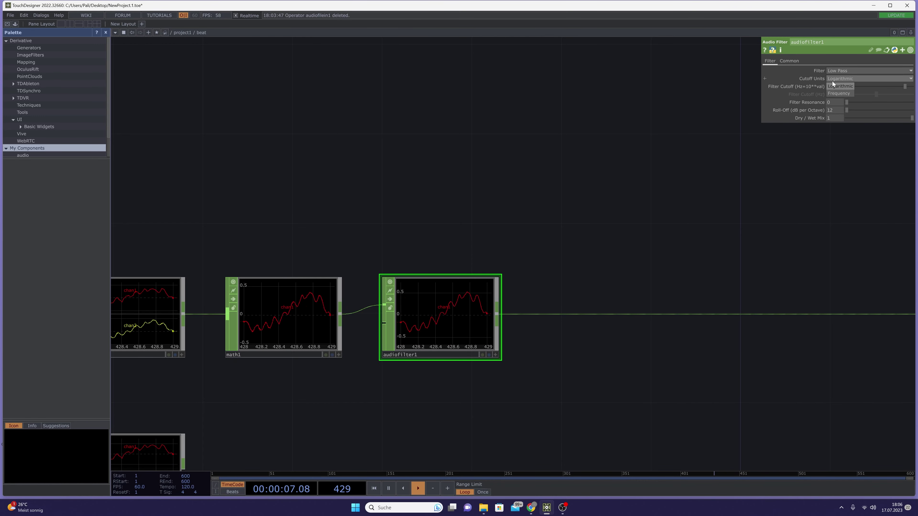
pyautogui.click(831, 93)
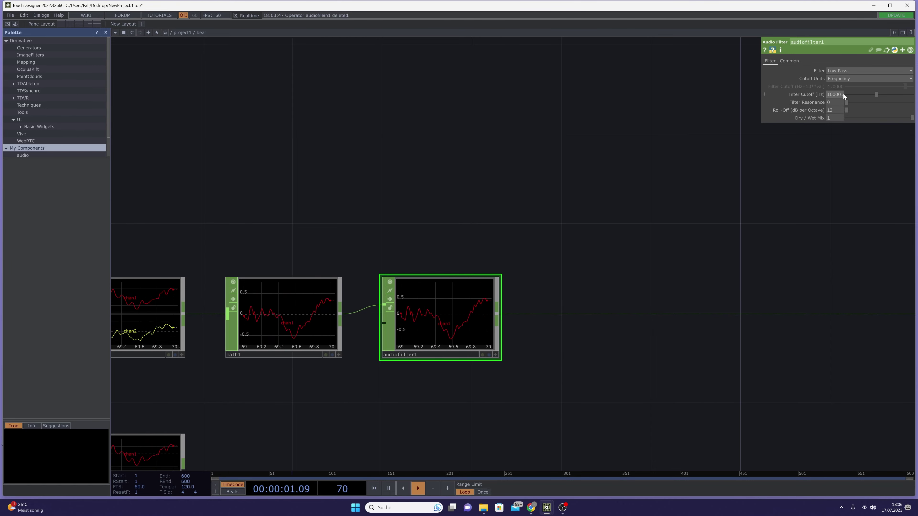
pyautogui.click(829, 94)
pyautogui.moveTo(829, 94); pyautogui.dragTo(876, 93)
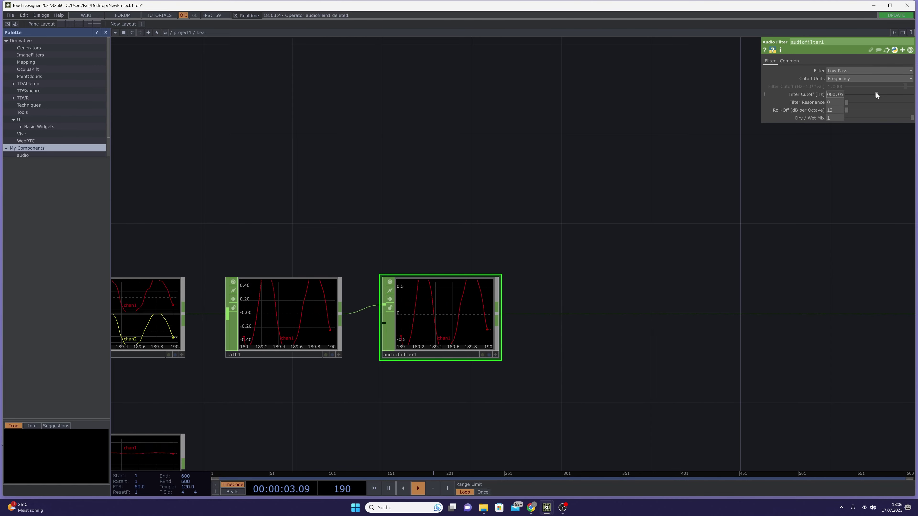
pyautogui.press('BackSpace')
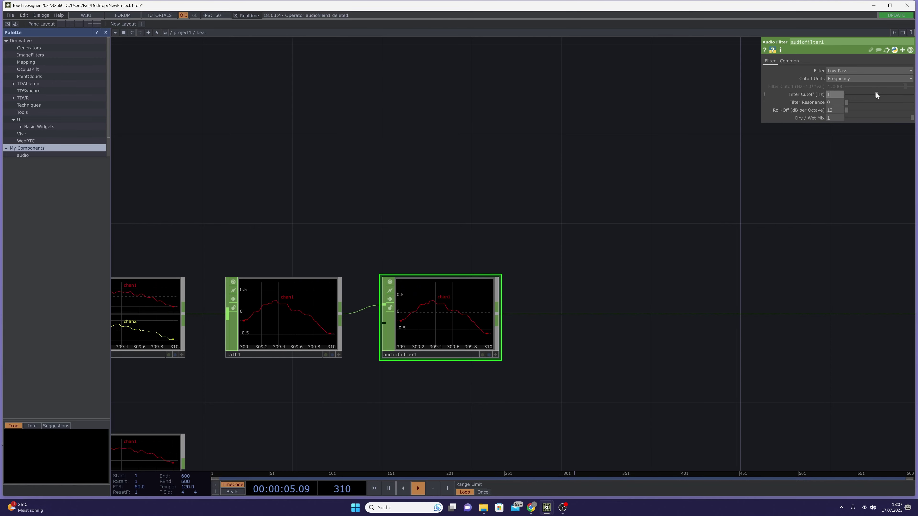
pyautogui.write('80')
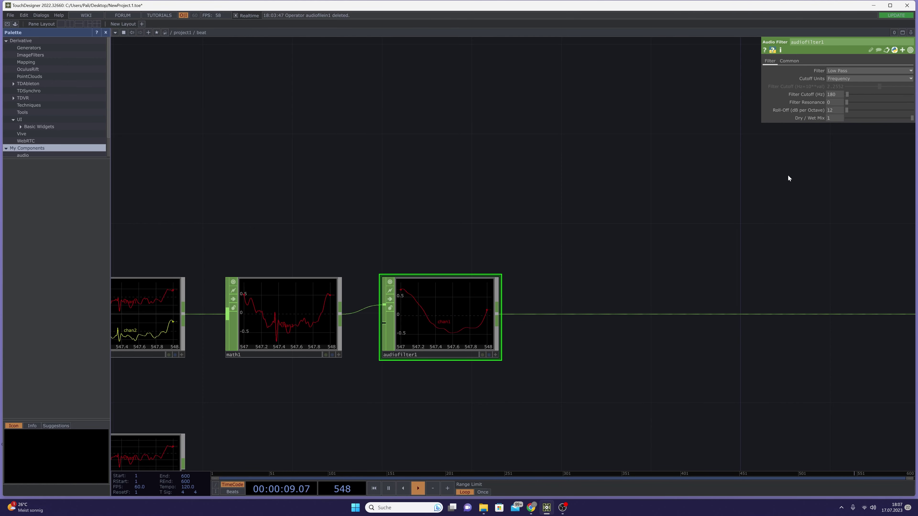
# - Set the Roll-Off of audiofilter1 to 20 dB per octave
pyautogui.click(835, 110)
pyautogui.write('2')
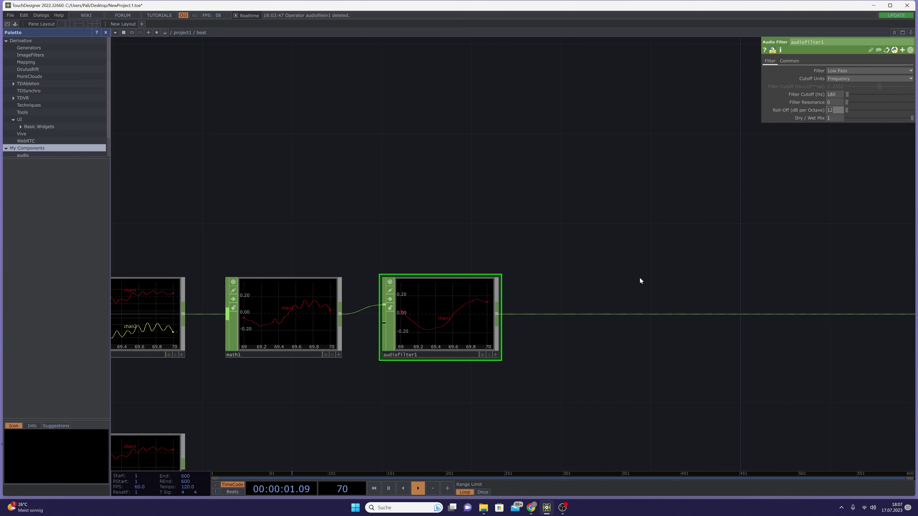
pyautogui.write('0')
pyautogui.press('Return')
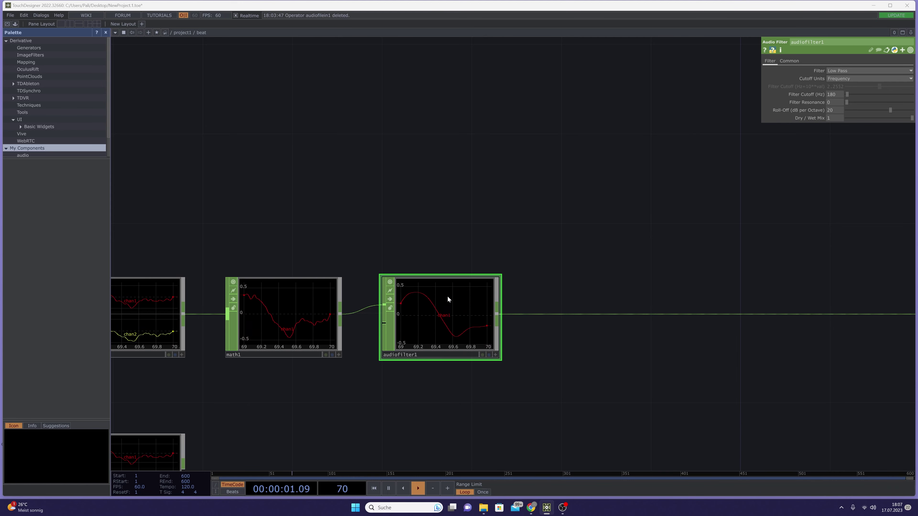
# - Insert an Analyze CHOP on the wire between audiofilter1 and null4 and set its Function to RMS Power
pyautogui.scroll(2, 442, 306)
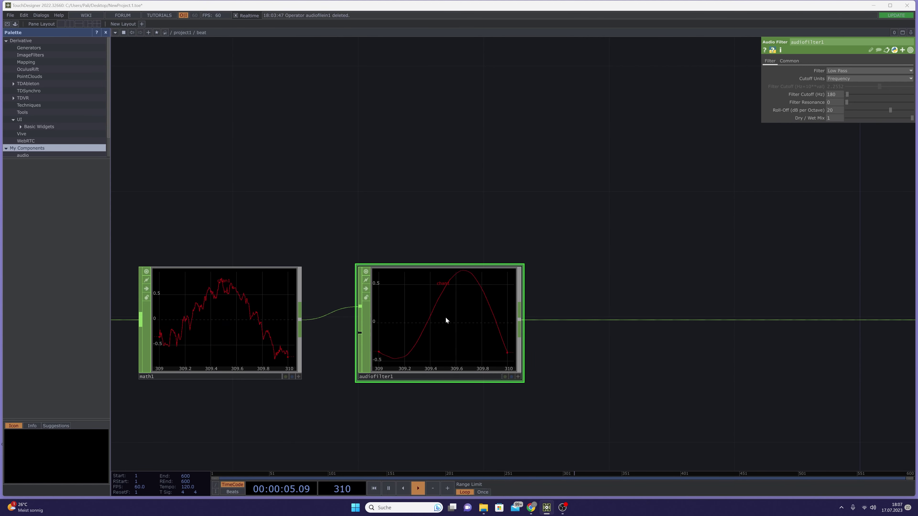
pyautogui.scroll(-2, 445, 321)
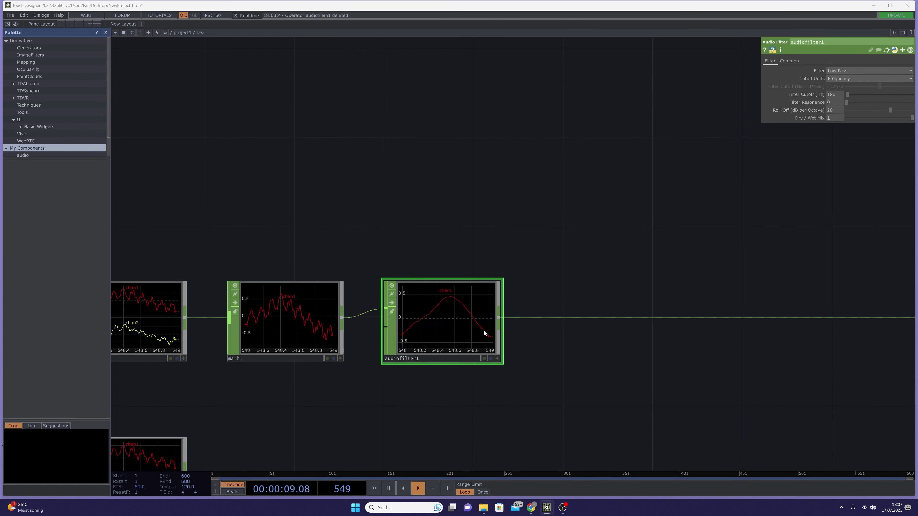
pyautogui.moveTo(607, 339); pyautogui.dragTo(521, 348)
pyautogui.scroll(-3, 521, 328)
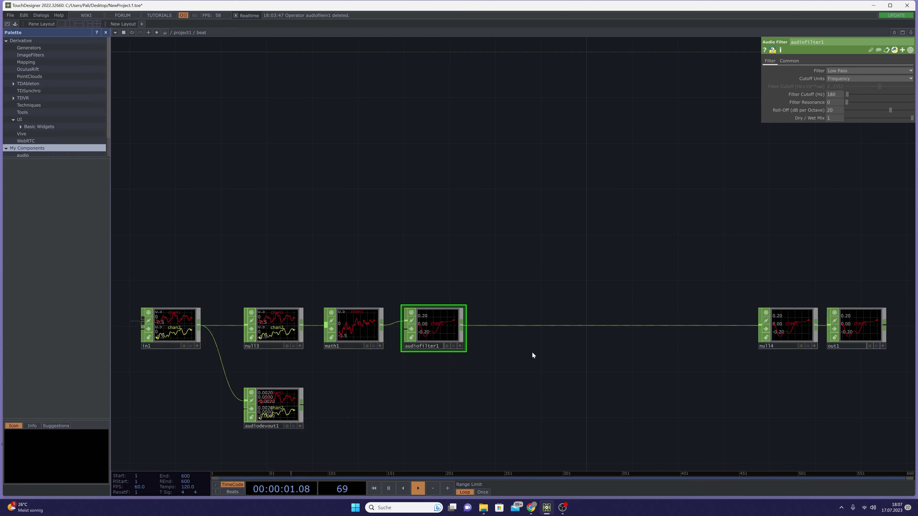
pyautogui.moveTo(756, 346); pyautogui.dragTo(687, 334)
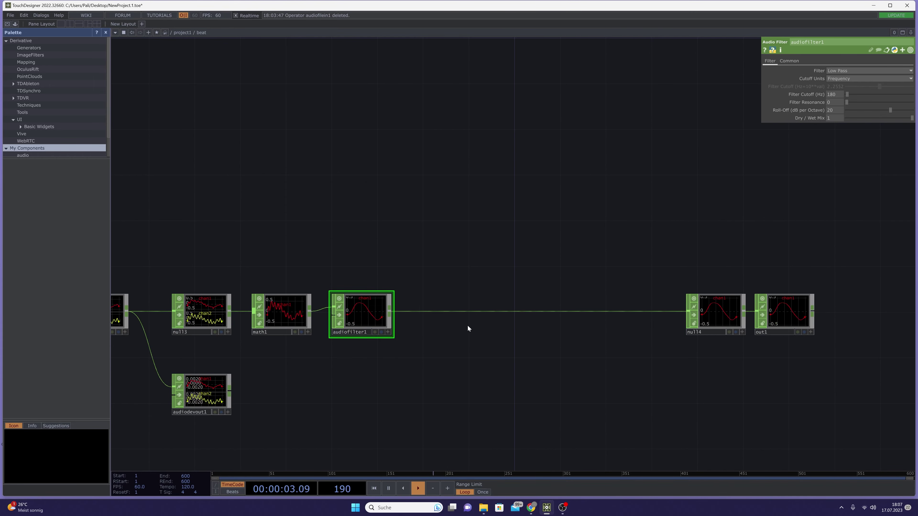
pyautogui.rightClick(418, 311)
pyautogui.click(425, 304)
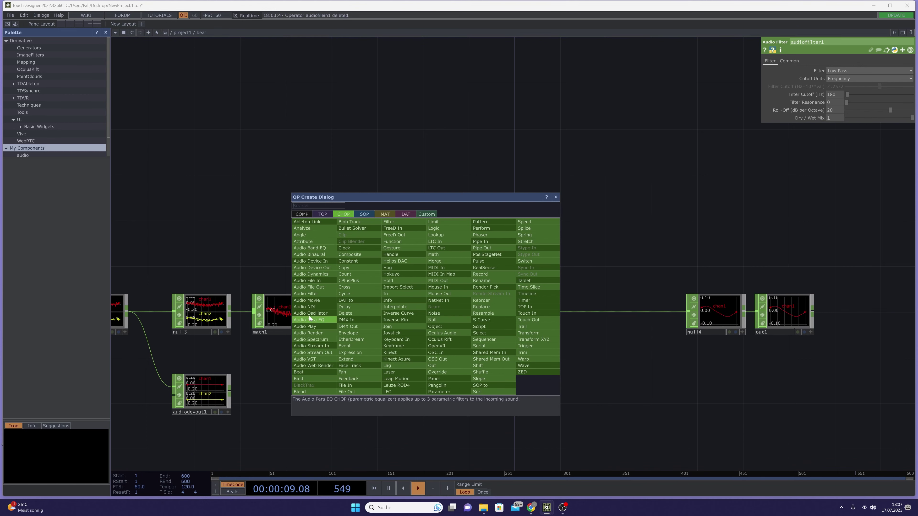
pyautogui.click(306, 229)
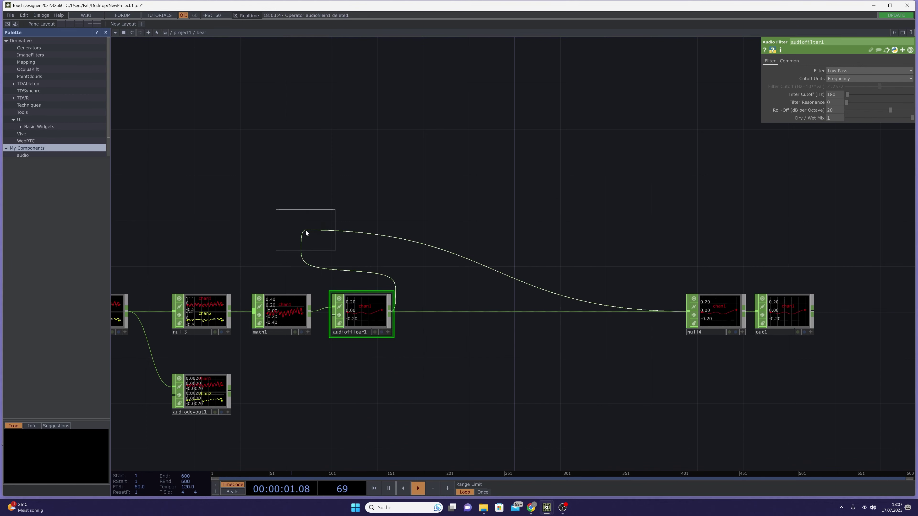
pyautogui.click(430, 309)
pyautogui.moveTo(430, 310); pyautogui.dragTo(441, 309)
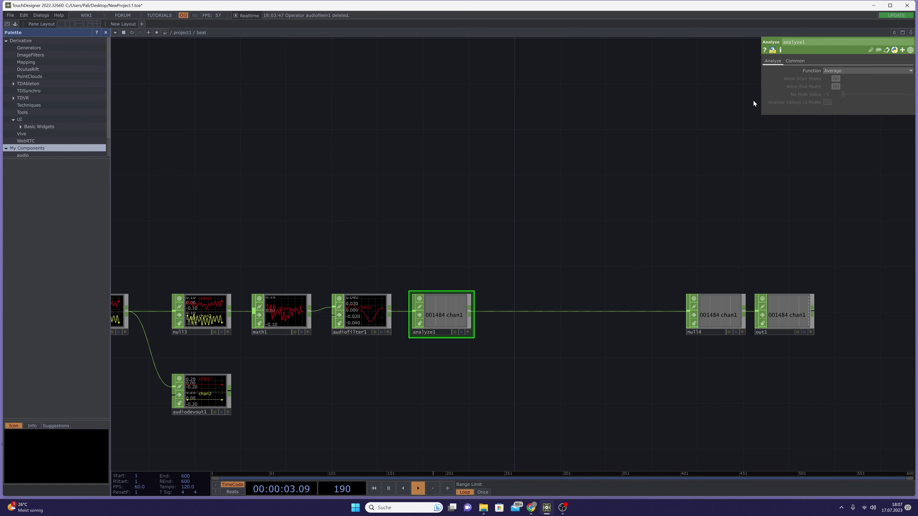
pyautogui.click(836, 71)
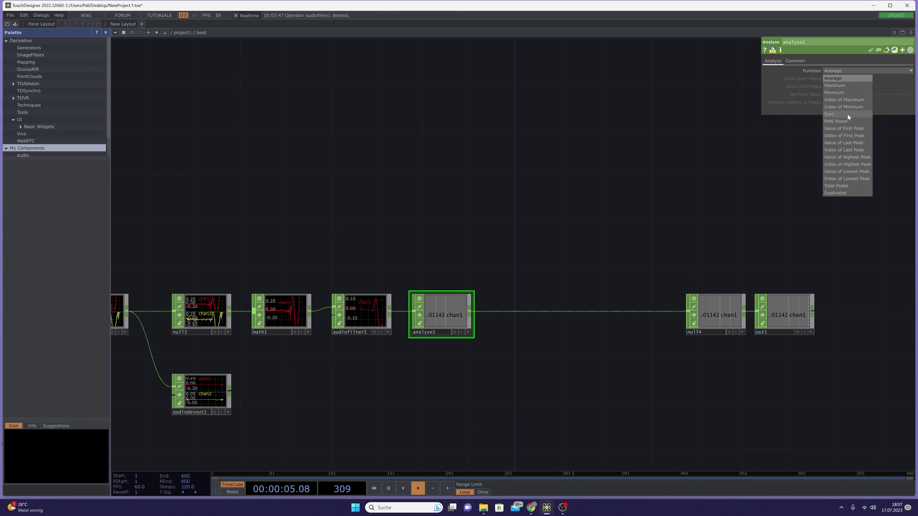
pyautogui.click(844, 120)
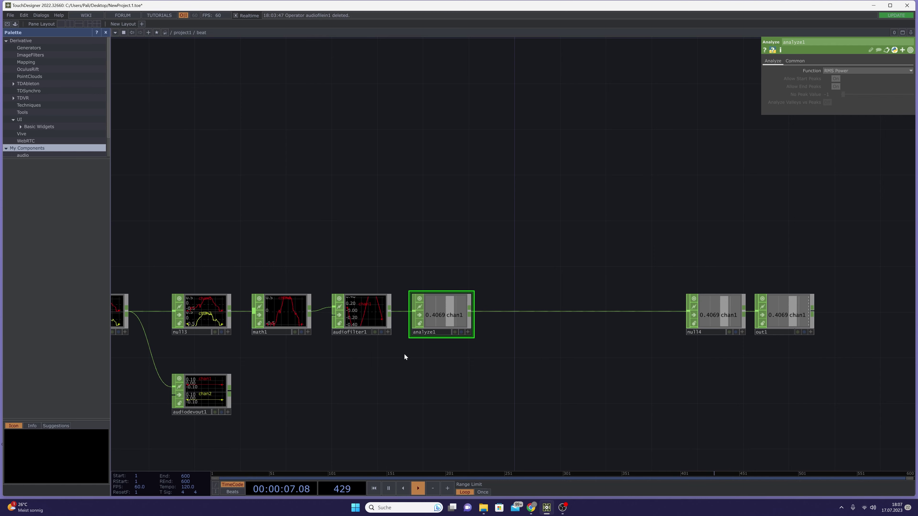
# - Move out1 and null4 farther from analyze1 to make room for more operators
pyautogui.moveTo(594, 353); pyautogui.dragTo(448, 355)
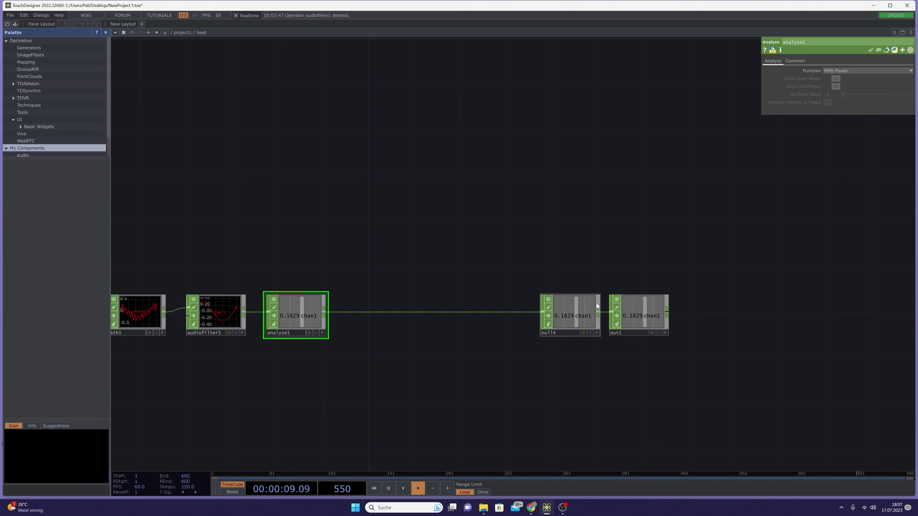
pyautogui.moveTo(637, 312); pyautogui.dragTo(716, 312)
pyautogui.moveTo(582, 315); pyautogui.dragTo(651, 318)
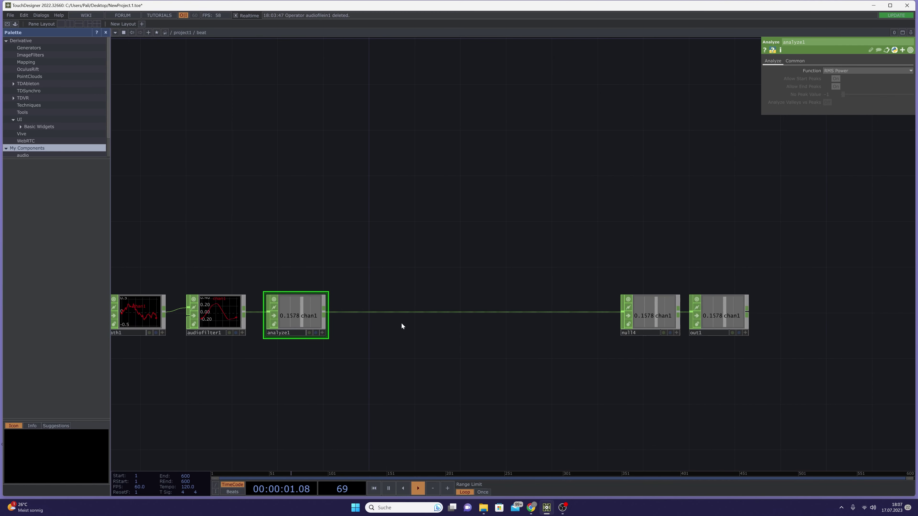
# - Insert a second Math CHOP on the wire between analyze1 and null4, directly after analyze1
pyautogui.moveTo(370, 310); pyautogui.dragTo(380, 309)
pyautogui.rightClick(380, 310)
pyautogui.click(387, 305)
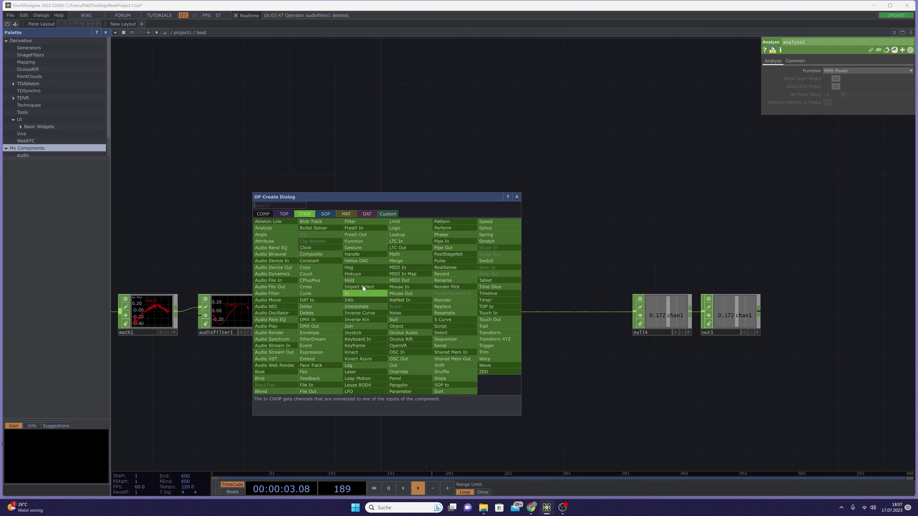
pyautogui.click(392, 262)
pyautogui.click(396, 315)
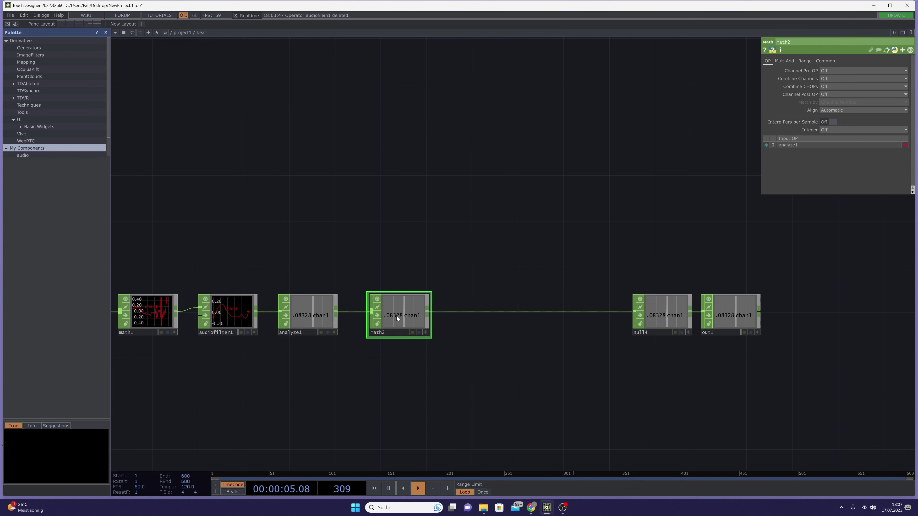
# - Add a Constant CHOP directly below math2
pyautogui.moveTo(402, 358); pyautogui.dragTo(396, 326)
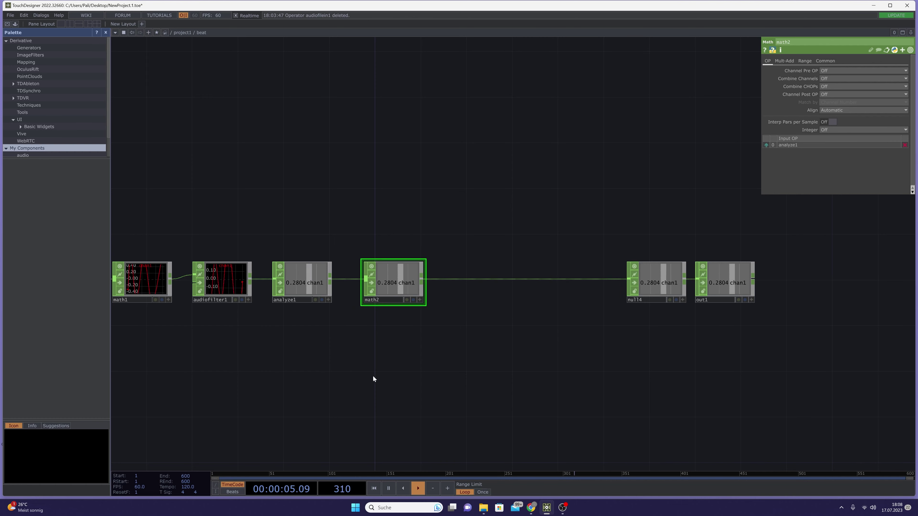
pyautogui.moveTo(376, 370); pyautogui.dragTo(384, 359)
pyautogui.scroll(3, 385, 360)
pyautogui.moveTo(420, 302); pyautogui.dragTo(440, 332)
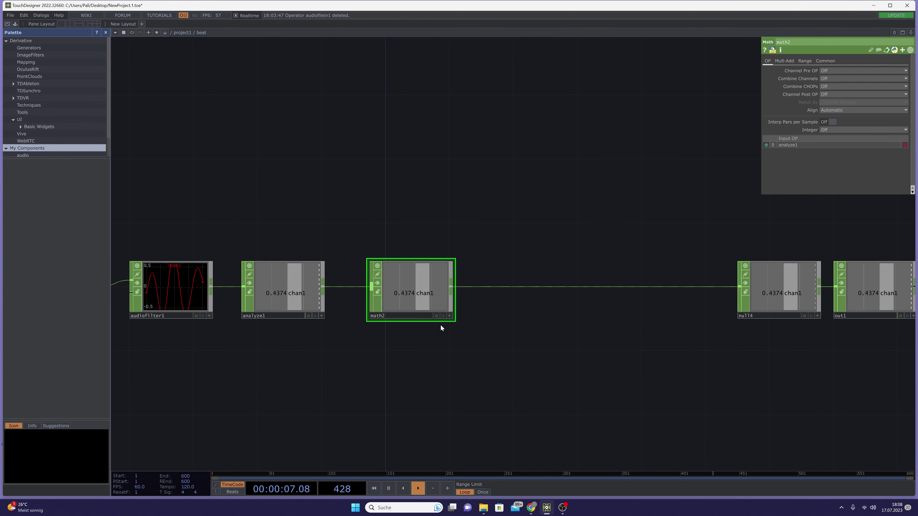
pyautogui.scroll(2, 448, 299)
pyautogui.moveTo(356, 403); pyautogui.dragTo(391, 347)
pyautogui.press('Tab')
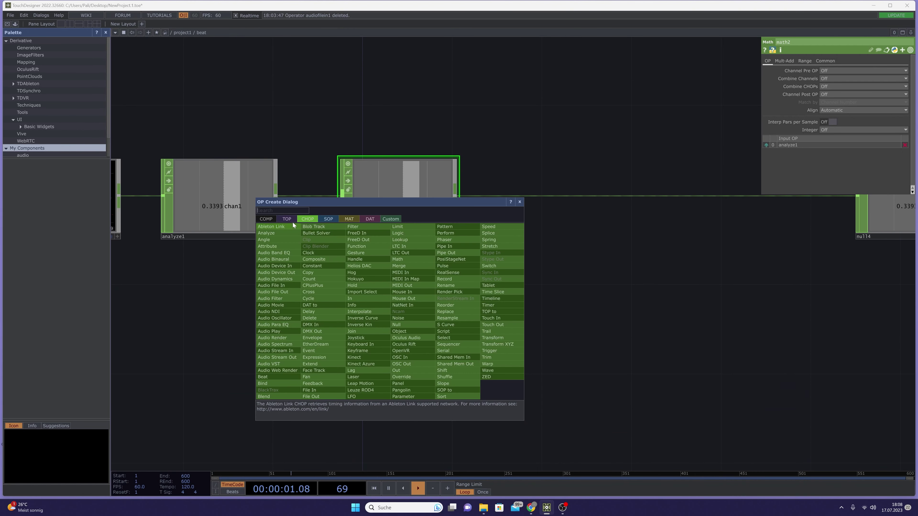
pyautogui.click(314, 266)
pyautogui.click(403, 346)
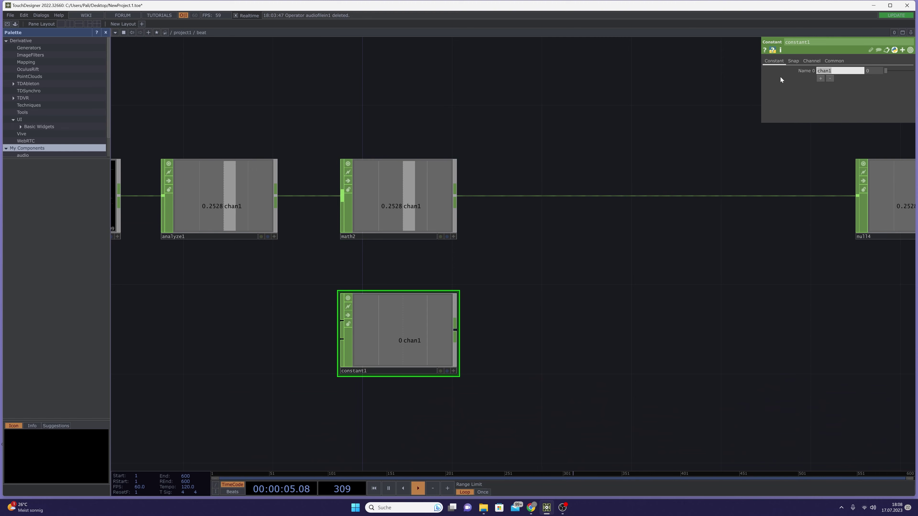
# - Name the first channel of constant1 "treshold" and set its value to 0.4
pyautogui.write('tresh')
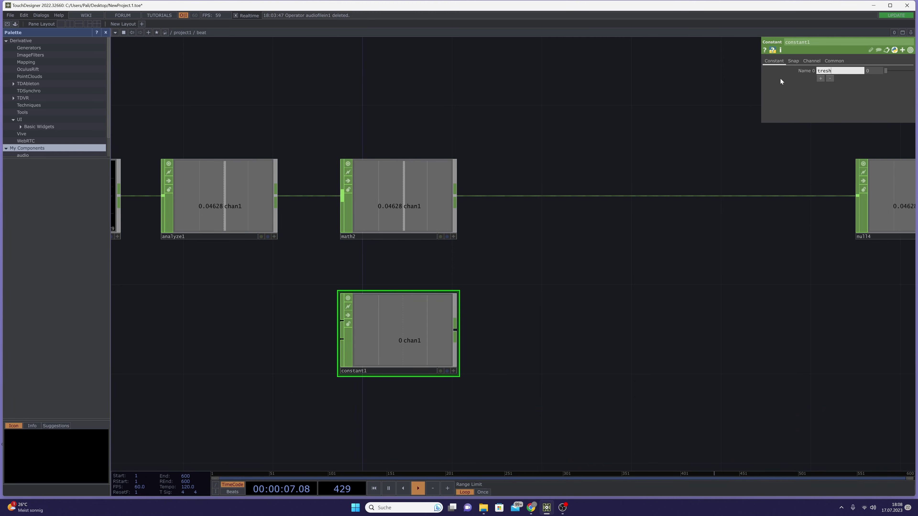
pyautogui.write('old')
pyautogui.press('Return')
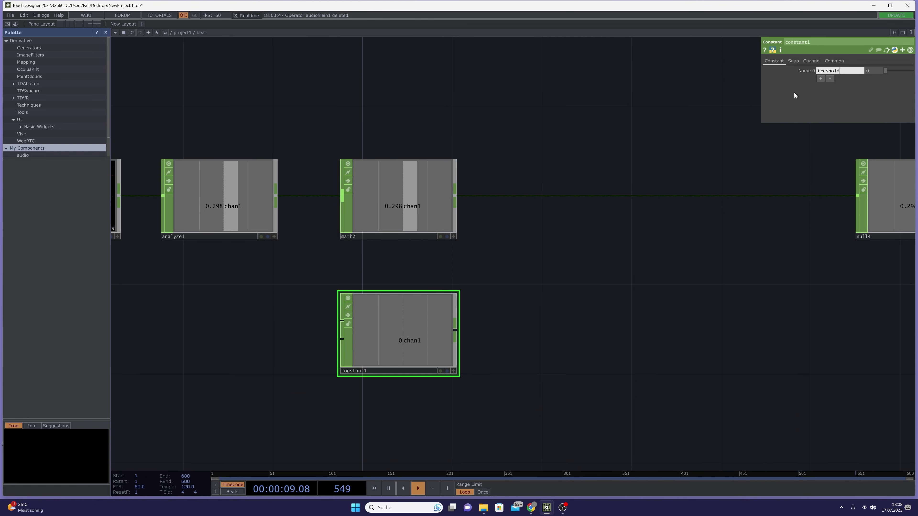
pyautogui.click(873, 73)
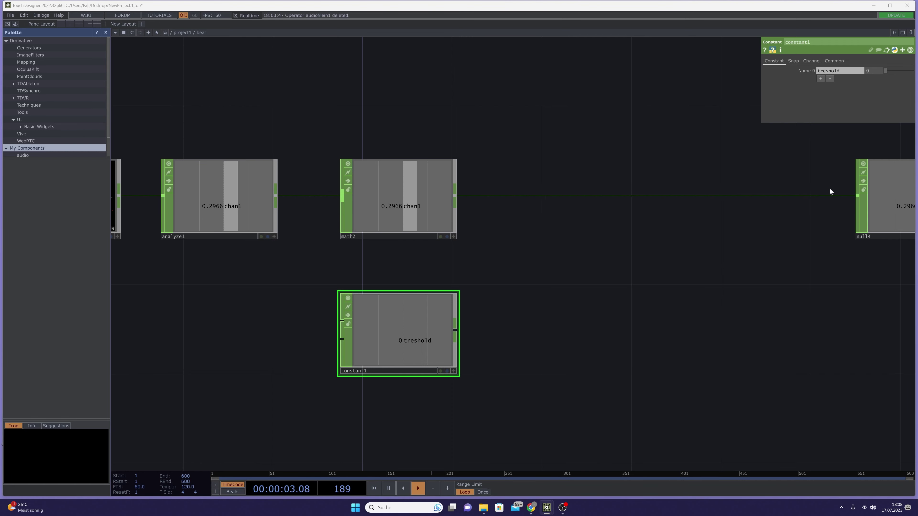
pyautogui.click(877, 72)
pyautogui.write('0.4')
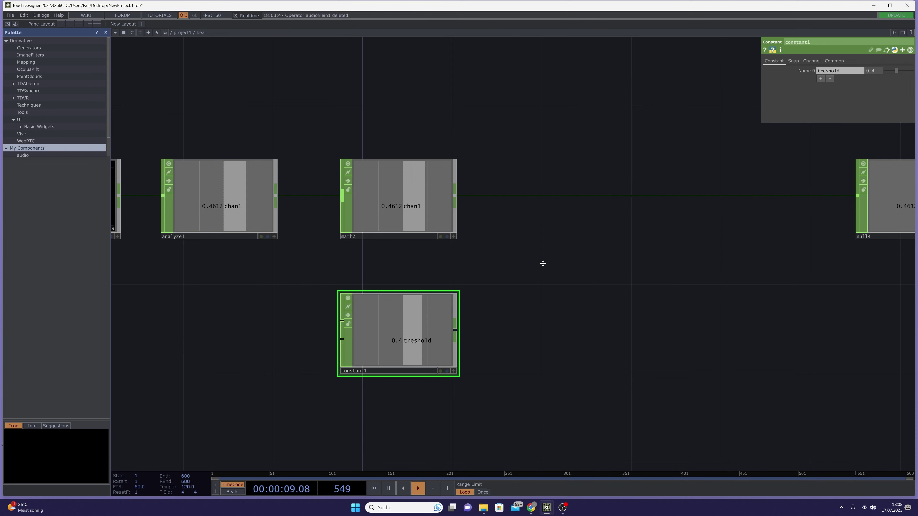
pyautogui.moveTo(543, 263); pyautogui.dragTo(533, 277)
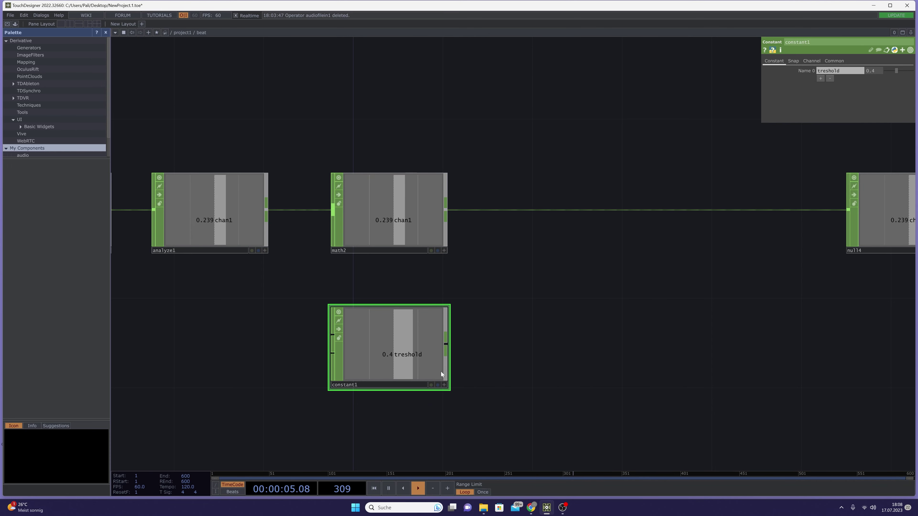
# - Reference constant1's treshold channel in math2's Pre-Add and negate the expression to -op('constant1')['treshold']
pyautogui.click(444, 384)
pyautogui.moveTo(410, 351); pyautogui.dragTo(827, 70)
pyautogui.click(822, 70)
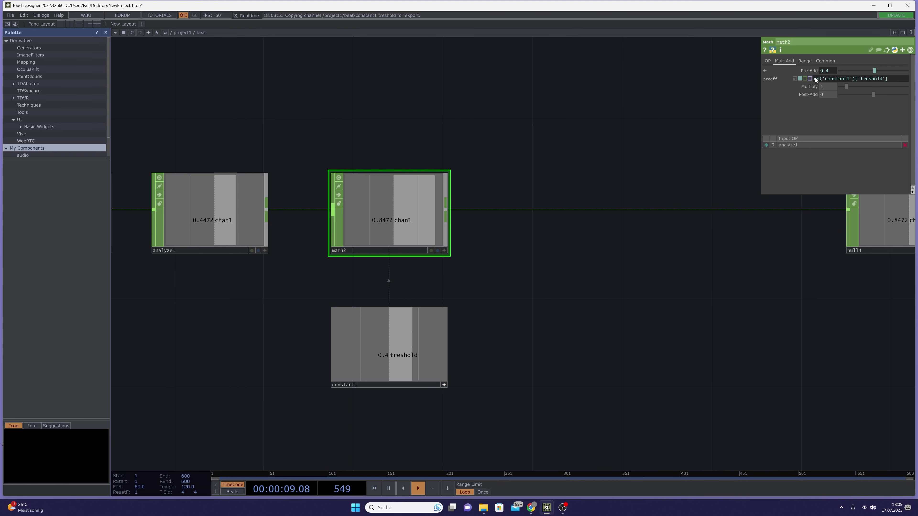
pyautogui.moveTo(814, 79)
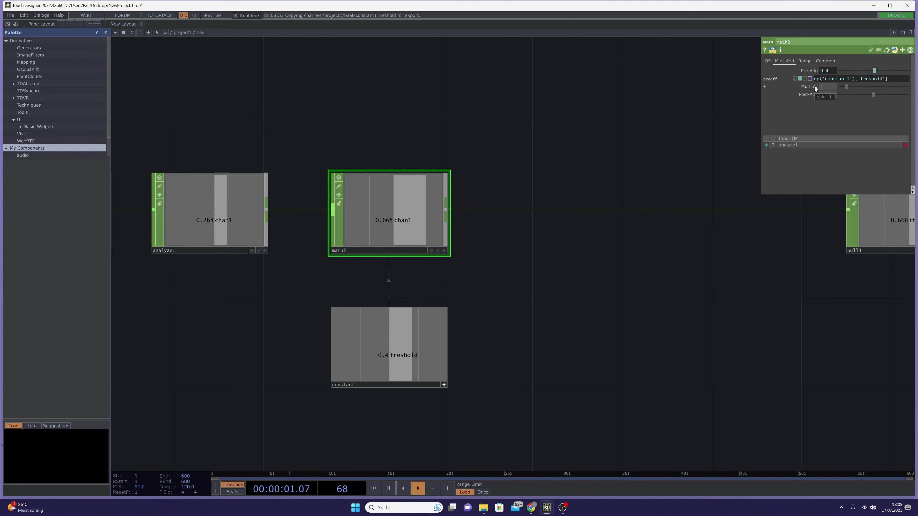
pyautogui.write('-')
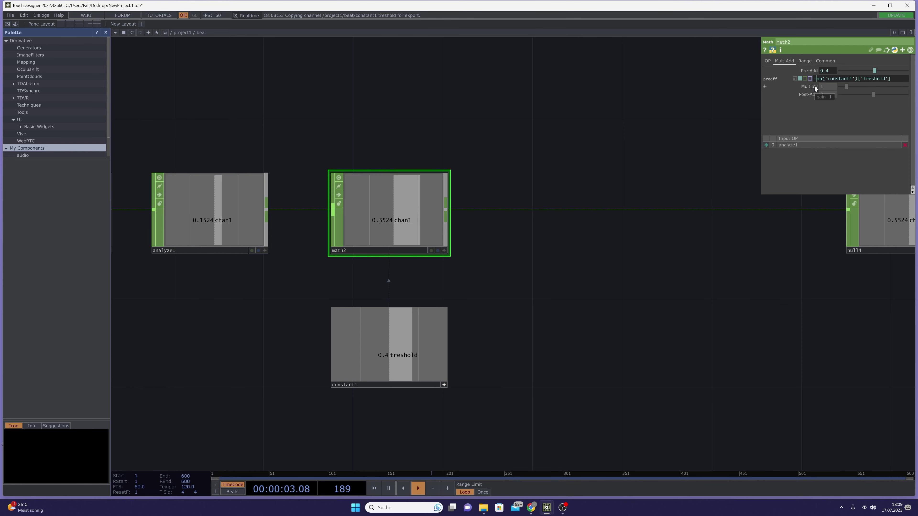
pyautogui.press('Return')
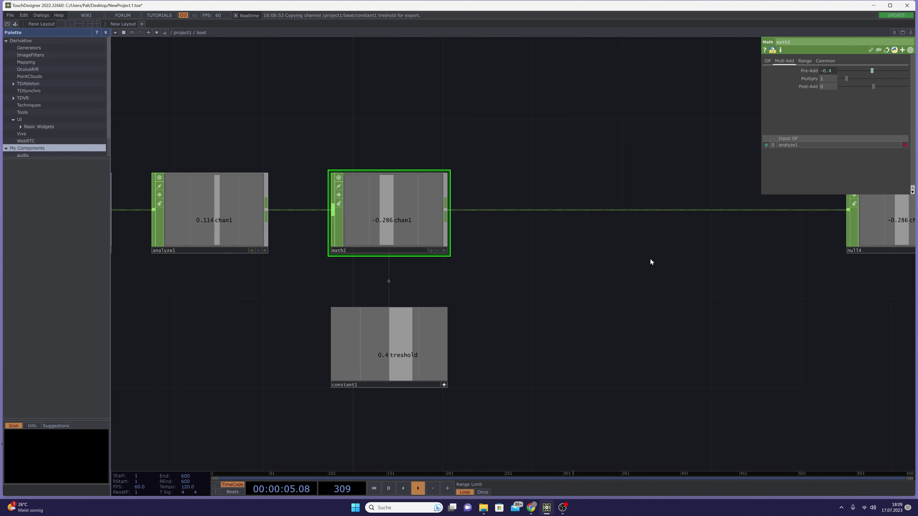
# - Move out1 and null4 farther away from math2 to make room on the wire
pyautogui.scroll(-6, 521, 292)
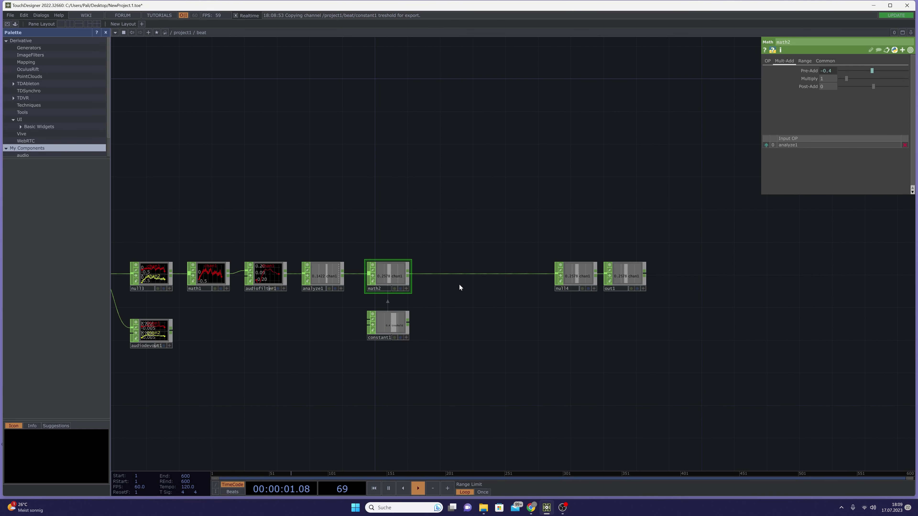
pyautogui.scroll(4, 390, 332)
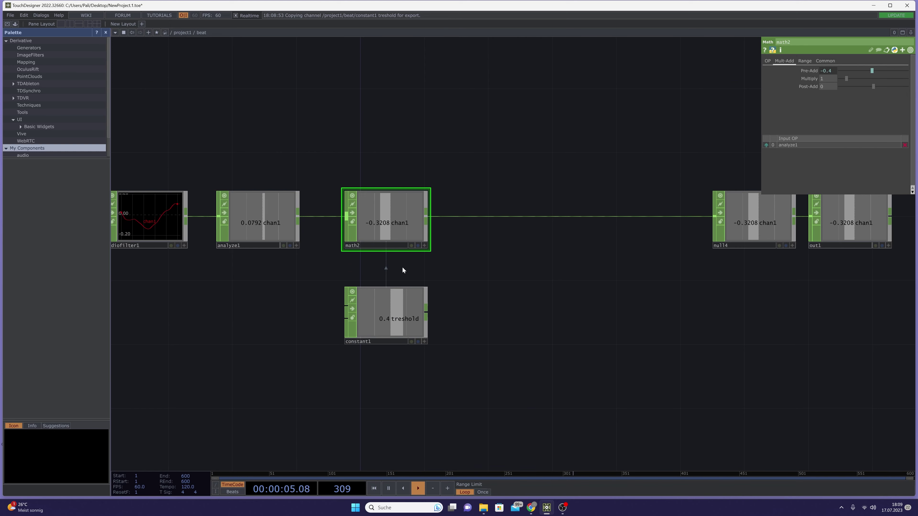
pyautogui.scroll(-3, 403, 270)
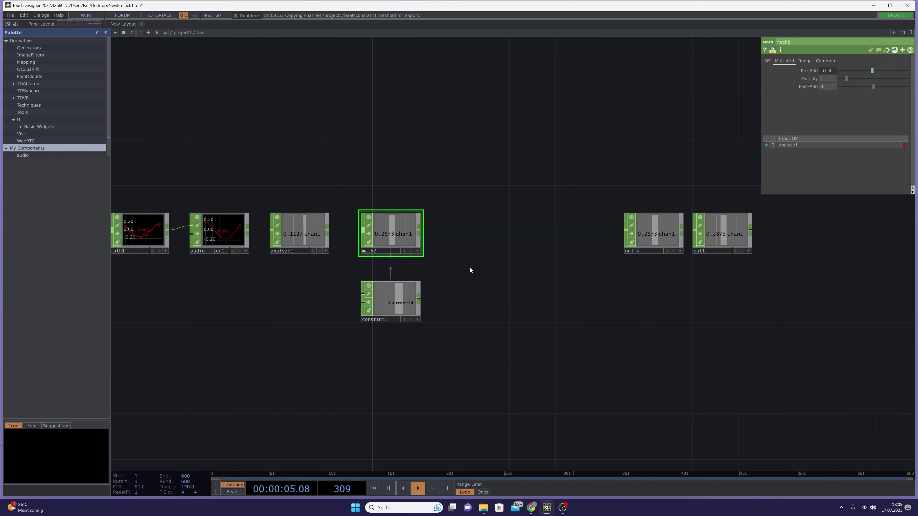
pyautogui.moveTo(596, 255); pyautogui.dragTo(500, 274)
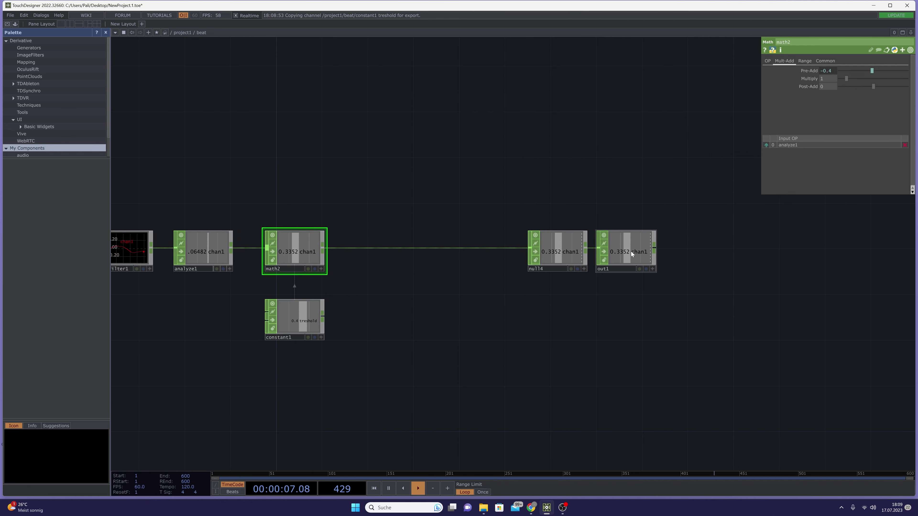
pyautogui.moveTo(631, 253); pyautogui.dragTo(745, 253)
pyautogui.moveTo(568, 260); pyautogui.dragTo(670, 260)
# - Insert a Logic CHOP on the wire between math2 and null4 and review its Convert Input options
pyautogui.rightClick(367, 249)
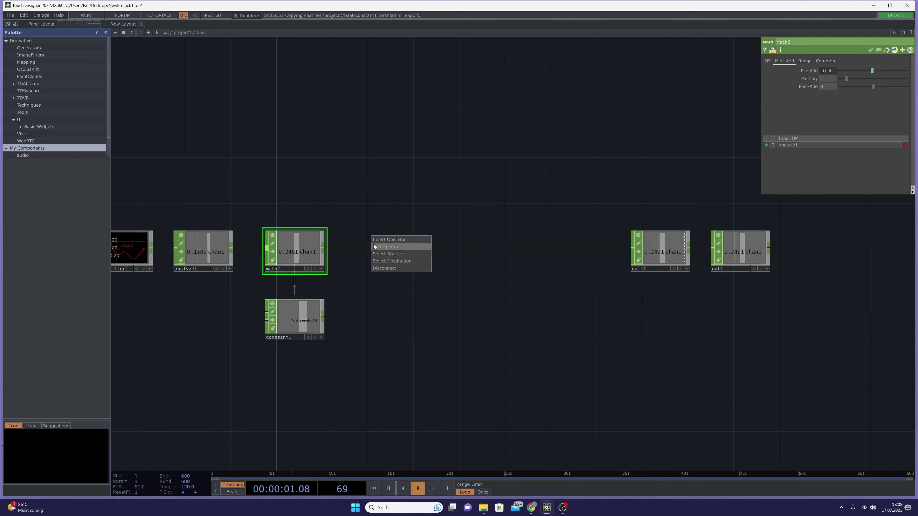
pyautogui.click(375, 241)
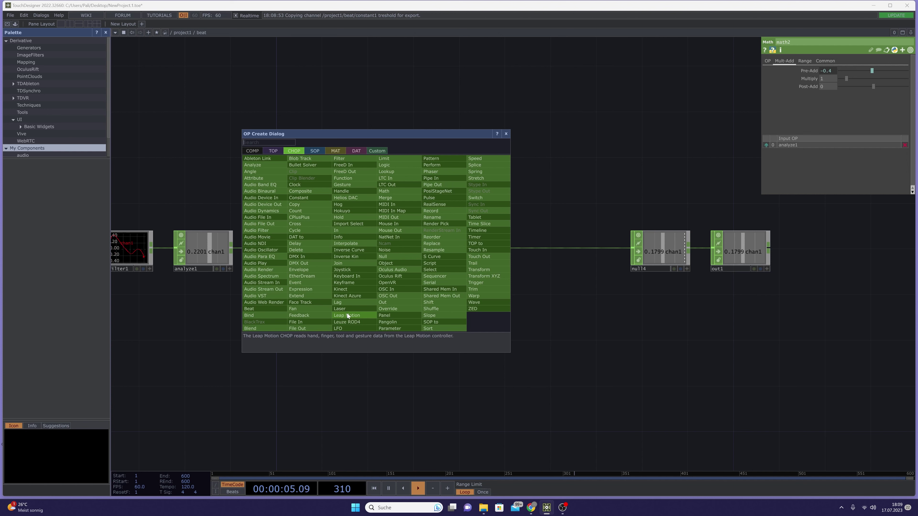
pyautogui.click(401, 163)
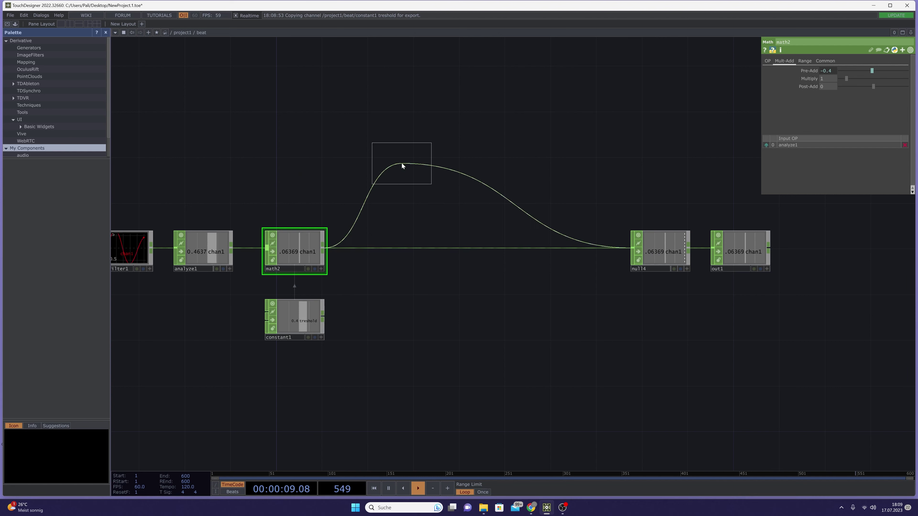
pyautogui.click(391, 247)
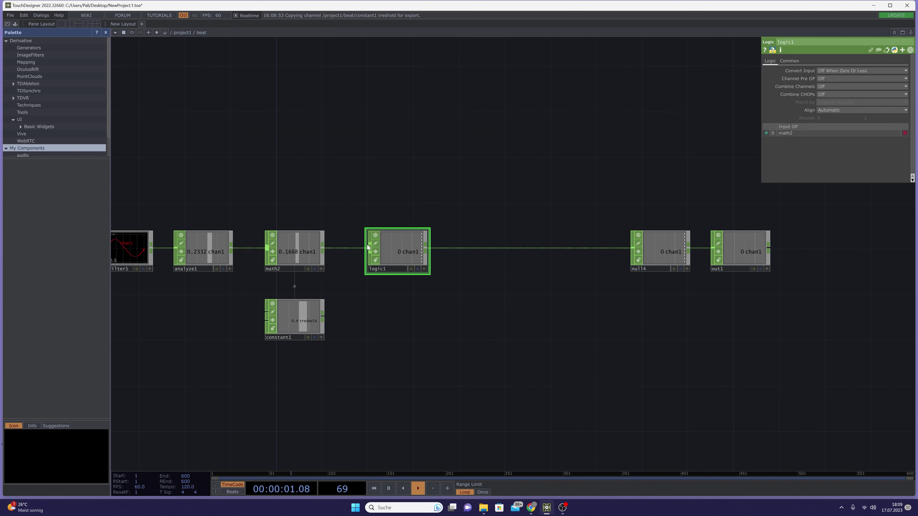
pyautogui.scroll(3, 409, 251)
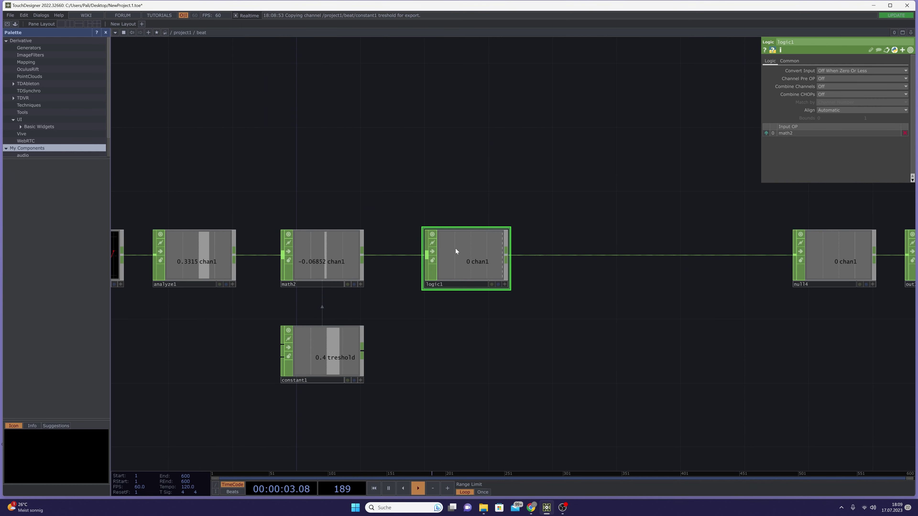
pyautogui.scroll(5, 452, 260)
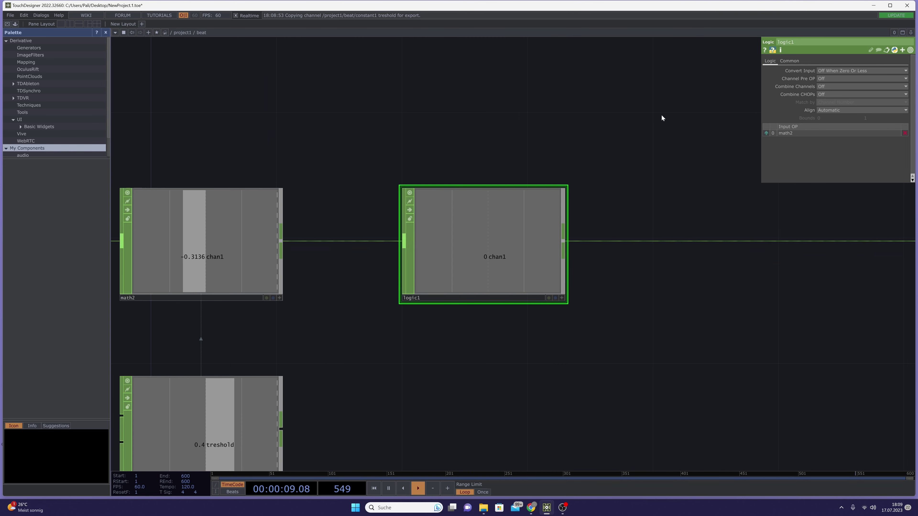
pyautogui.click(829, 71)
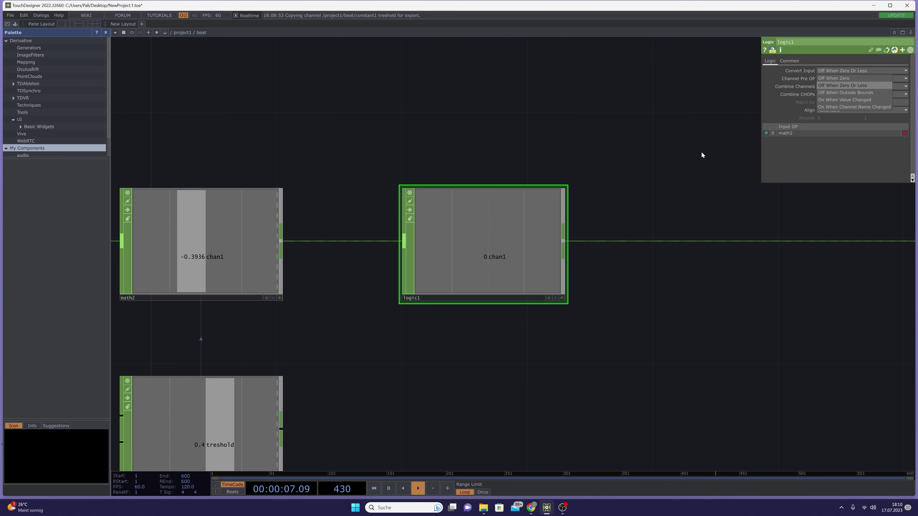
# - Move logic1 slightly closer to math2 and open the options of the wire between logic1 and null4
pyautogui.scroll(-3, 592, 257)
pyautogui.moveTo(649, 262); pyautogui.dragTo(489, 299)
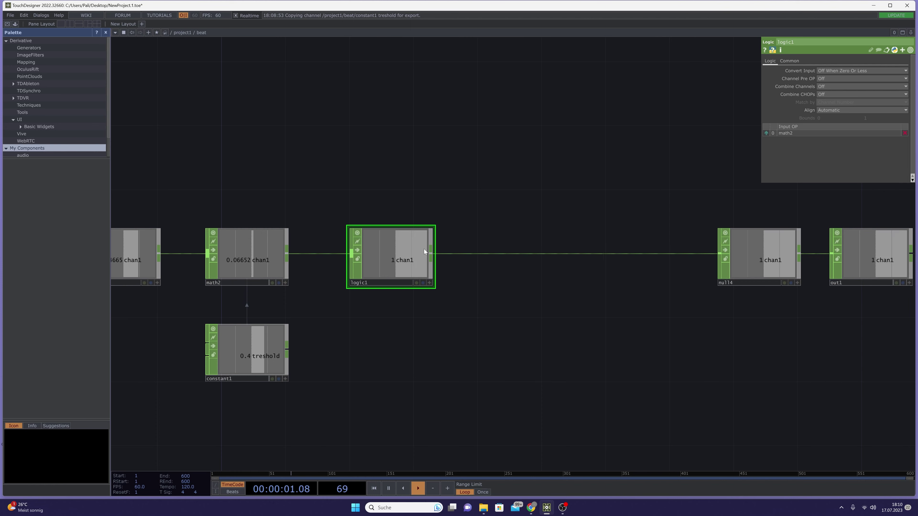
pyautogui.moveTo(391, 251); pyautogui.dragTo(376, 254)
pyautogui.rightClick(456, 253)
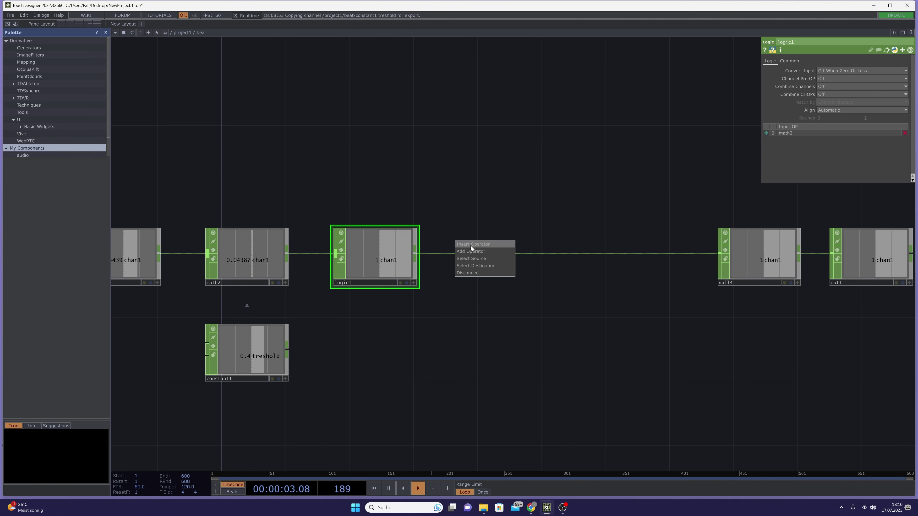
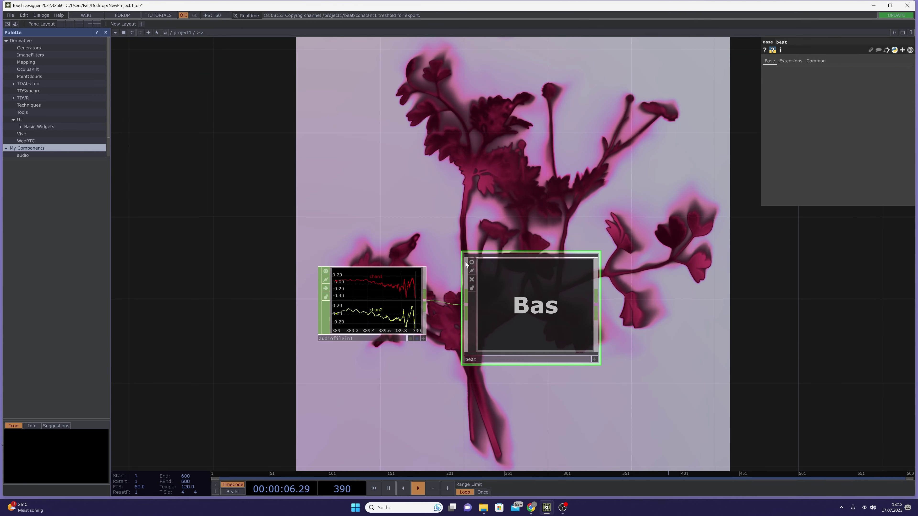
# - Check the beat component's output by briefly activating its viewer, and move the component slightly higher in the network
pyautogui.click(471, 262)
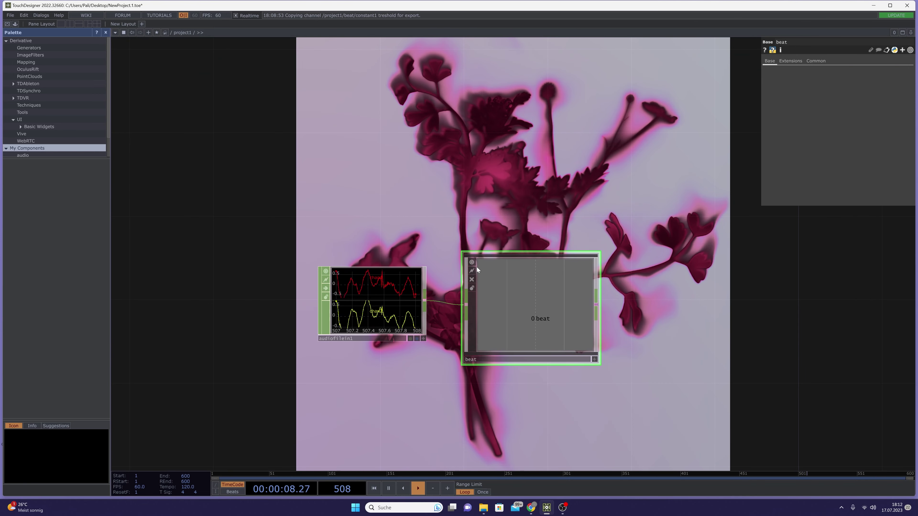
pyautogui.click(471, 262)
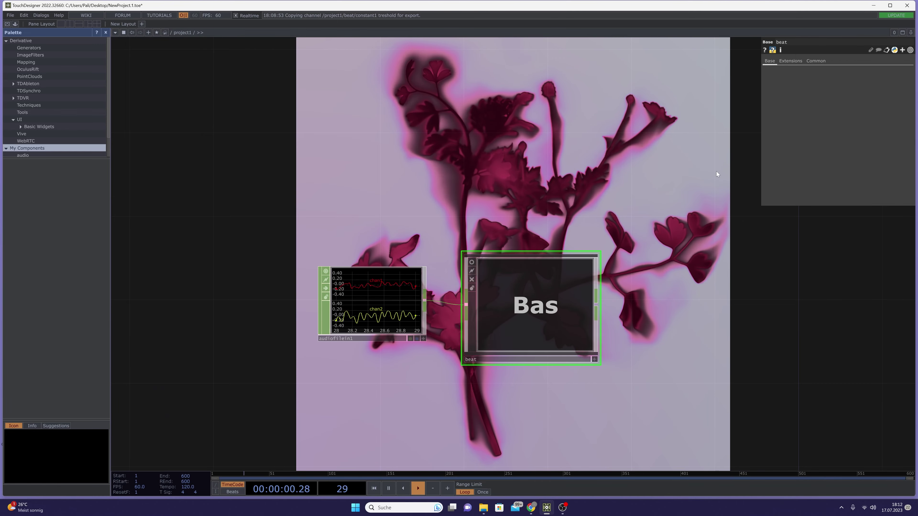
pyautogui.scroll(3, 527, 318)
pyautogui.scroll(1, 549, 310)
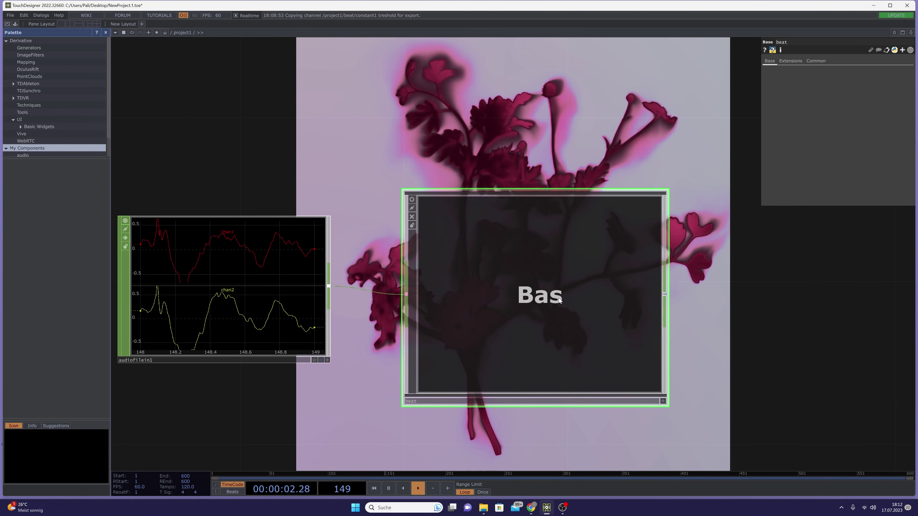
pyautogui.moveTo(689, 299); pyautogui.dragTo(583, 289)
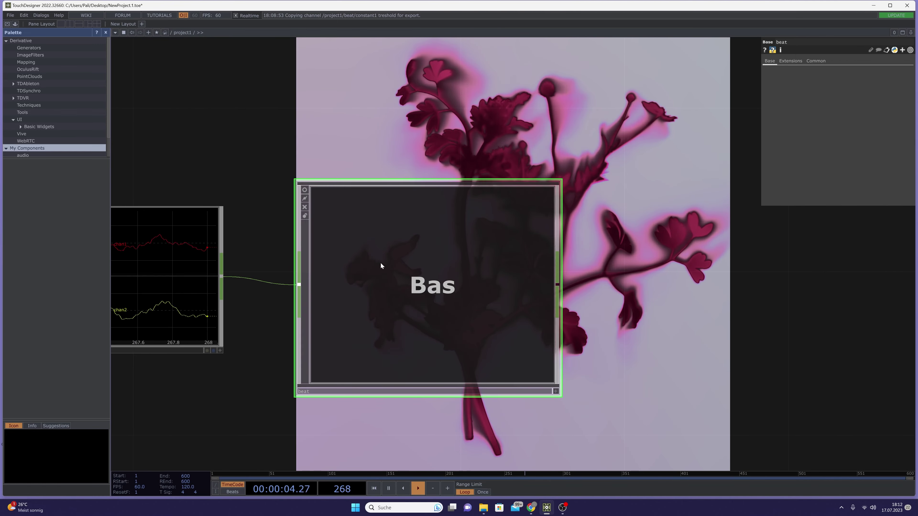
pyautogui.moveTo(444, 273); pyautogui.dragTo(445, 232)
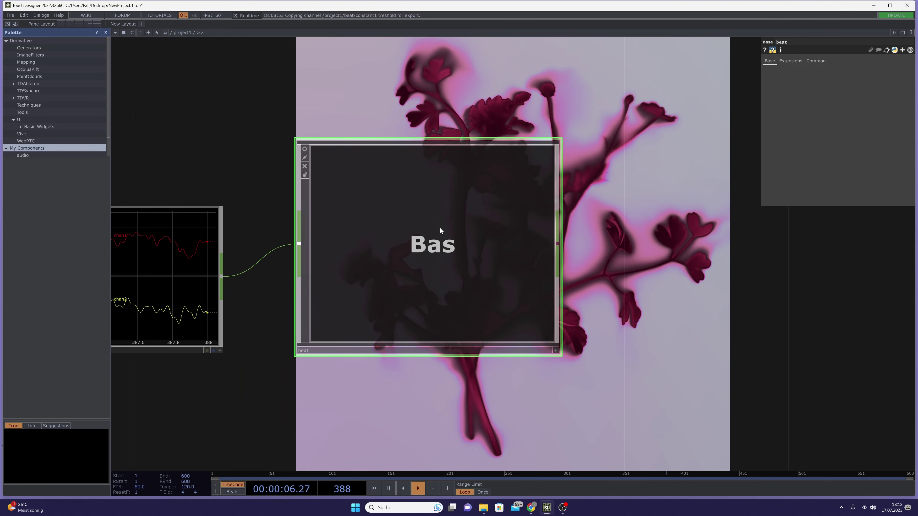
# - Customize the beat component by adding a parameter page named "custom settings", and show that page in its parameters
pyautogui.rightClick(436, 183)
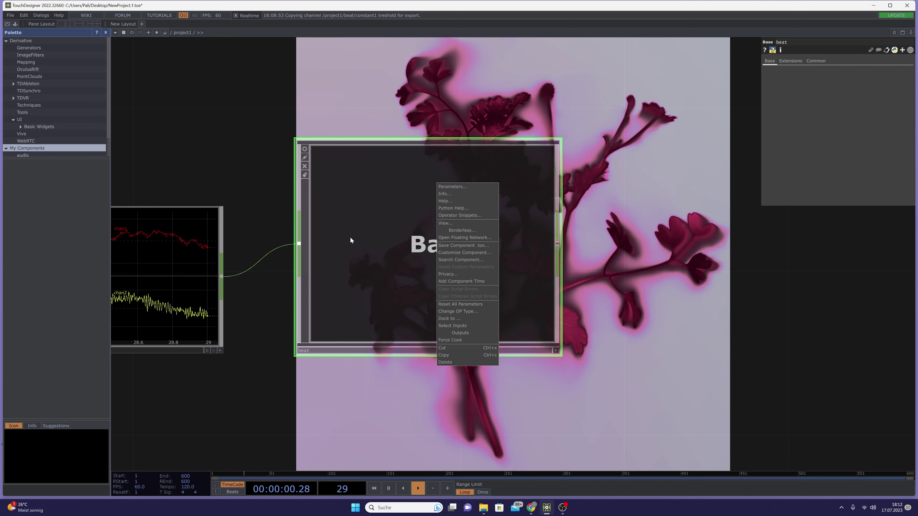
pyautogui.click(450, 253)
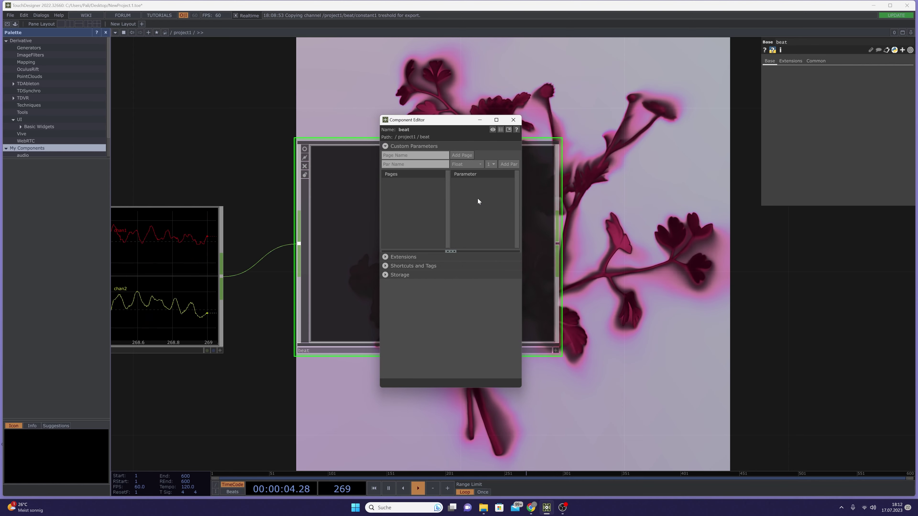
pyautogui.moveTo(448, 120); pyautogui.dragTo(559, 150)
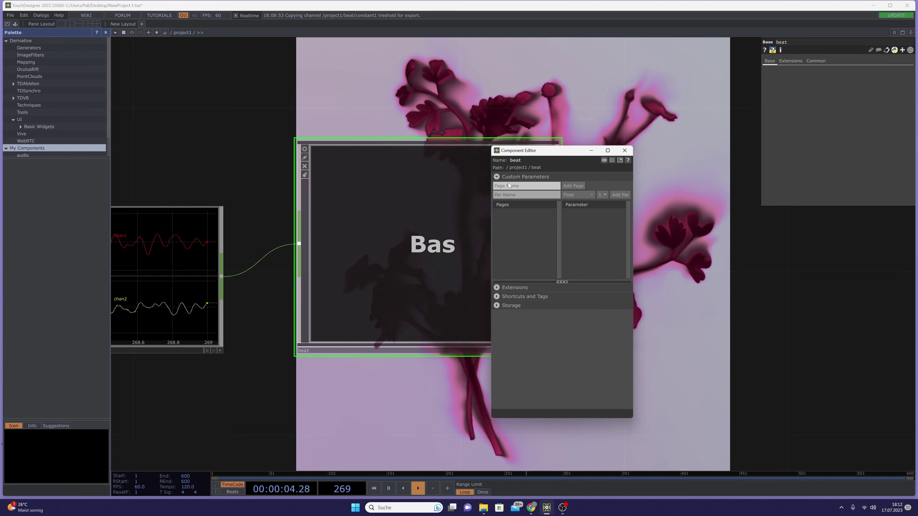
pyautogui.write('custom settings')
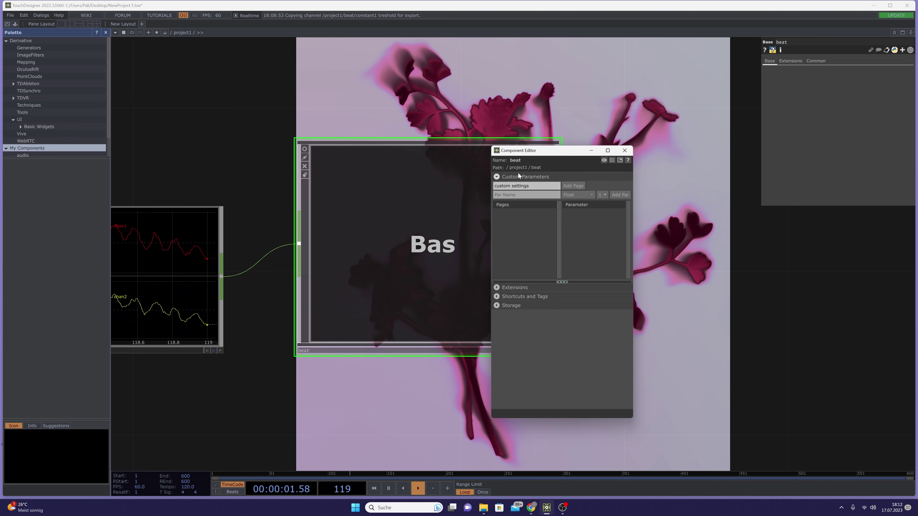
pyautogui.click(582, 186)
pyautogui.click(786, 71)
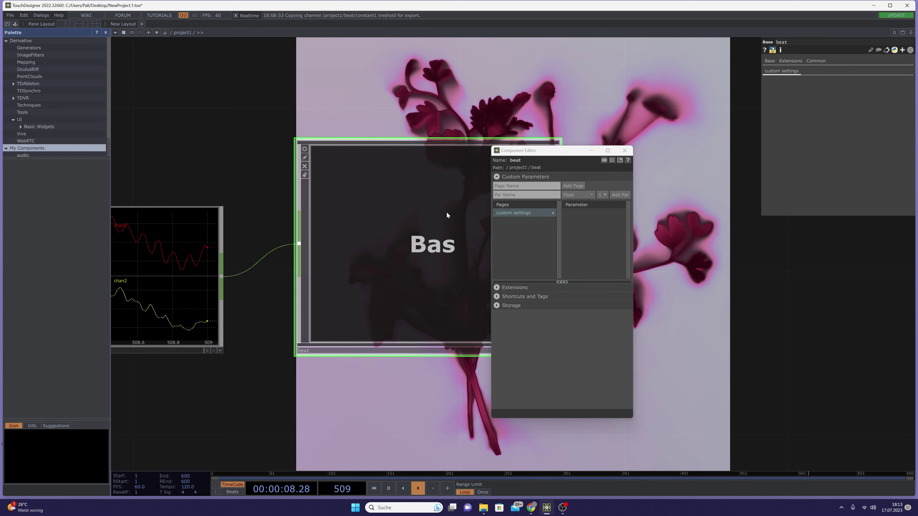
# - Add a Float parameter named "treshold" to the custom settings page and try out its slider
pyautogui.click(502, 195)
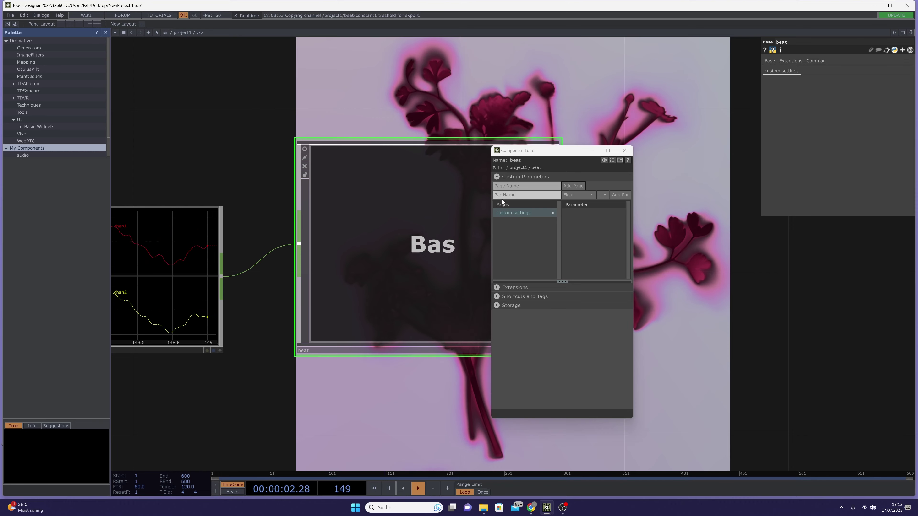
pyautogui.write('tresh')
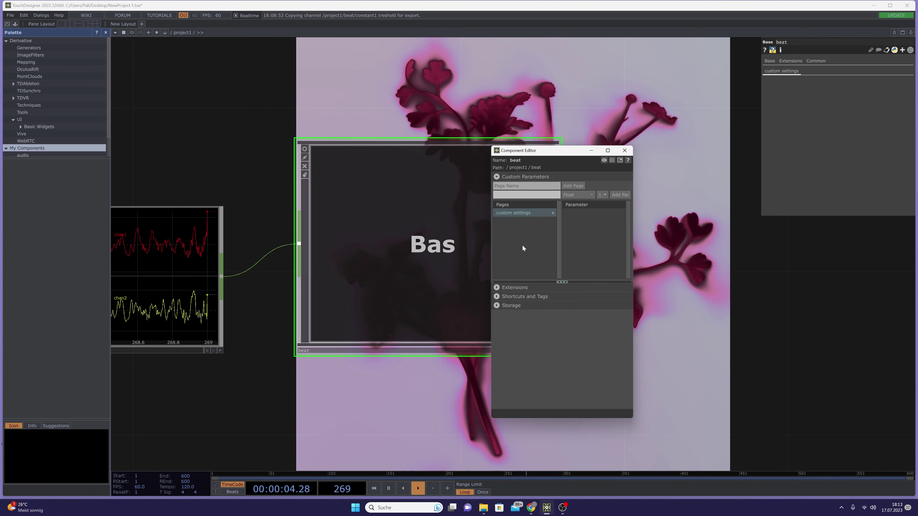
pyautogui.write('old')
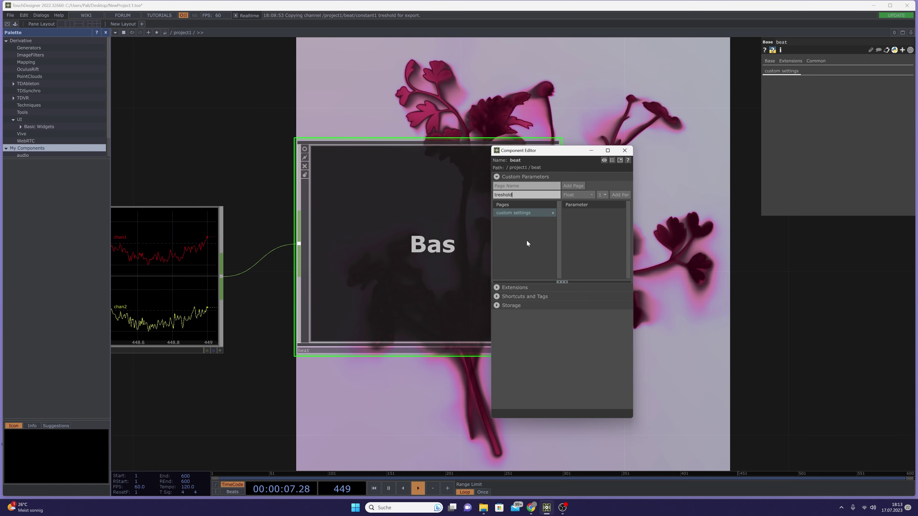
pyautogui.click(574, 195)
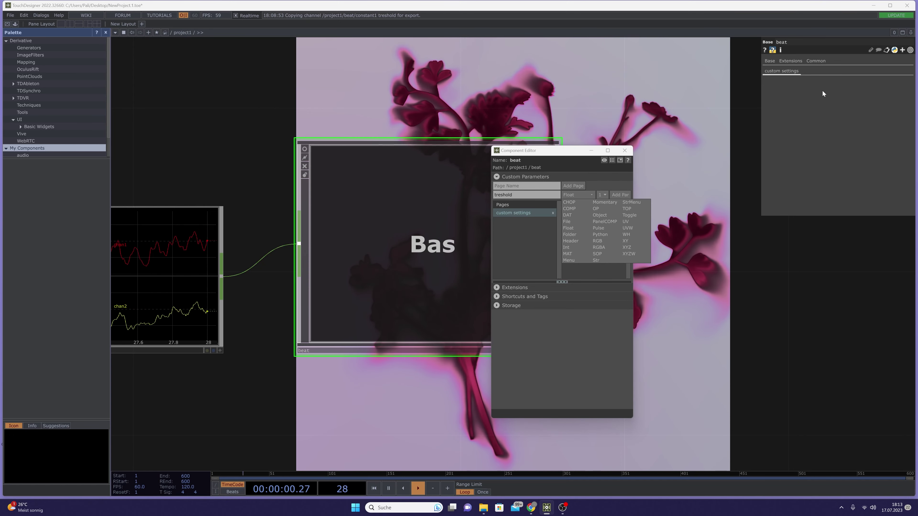
pyautogui.click(619, 194)
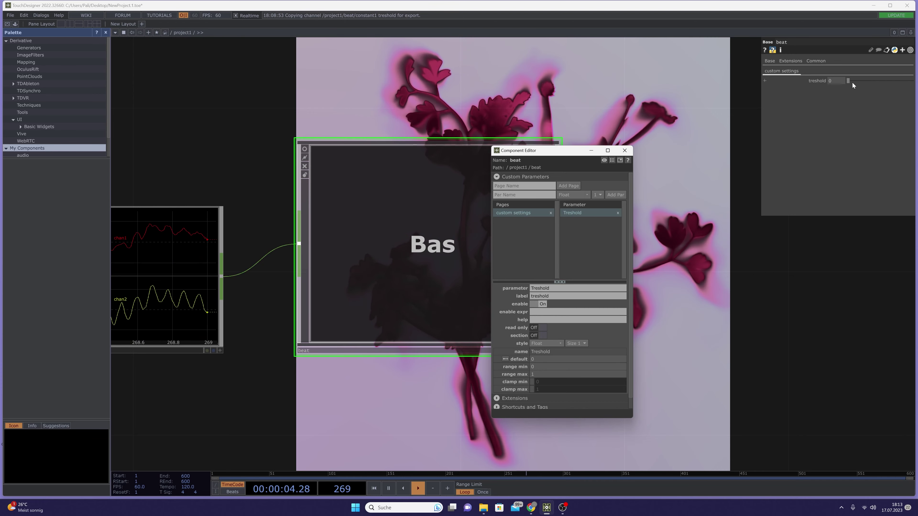
pyautogui.moveTo(851, 82)
pyautogui.mouseDown()
pyautogui.moveTo(897, 87)
pyautogui.moveTo(841, 90)
pyautogui.mouseUp()
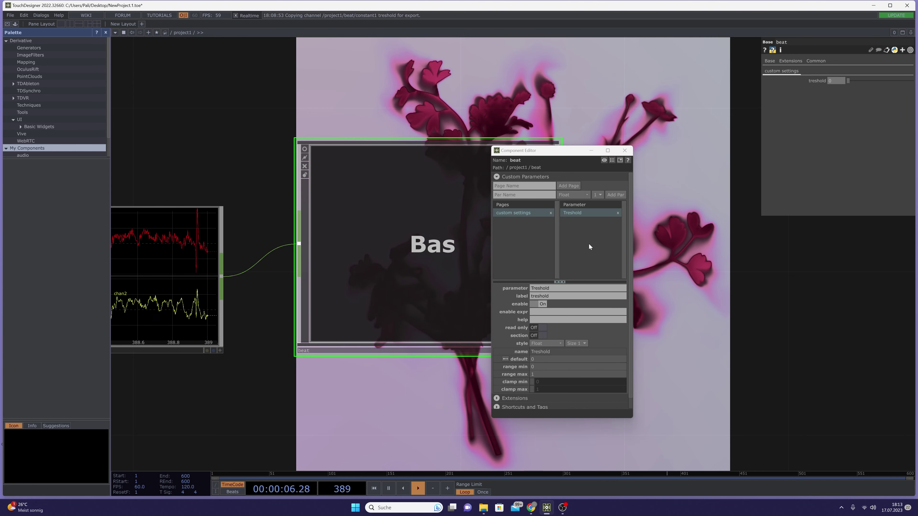
# - Add a Float parameter named "filter" to the beat component's custom settings page
pyautogui.click(519, 194)
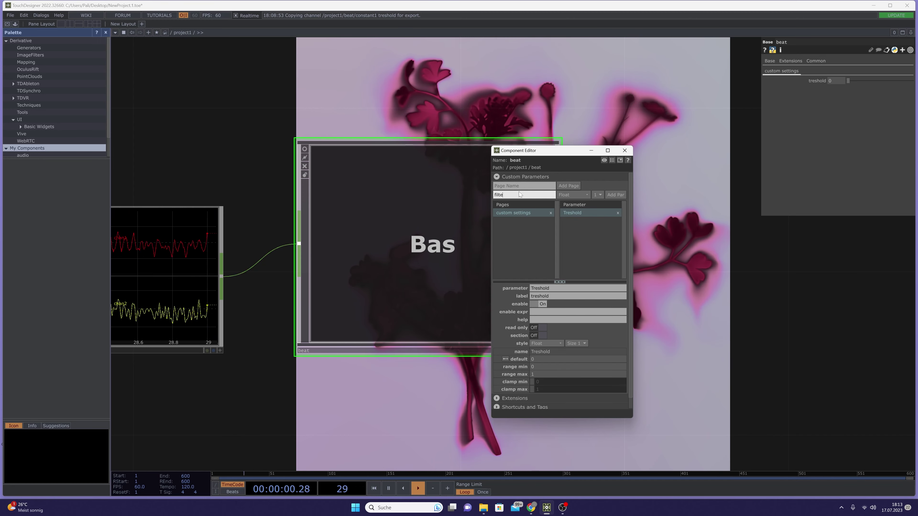
pyautogui.write('filter')
pyautogui.click(615, 197)
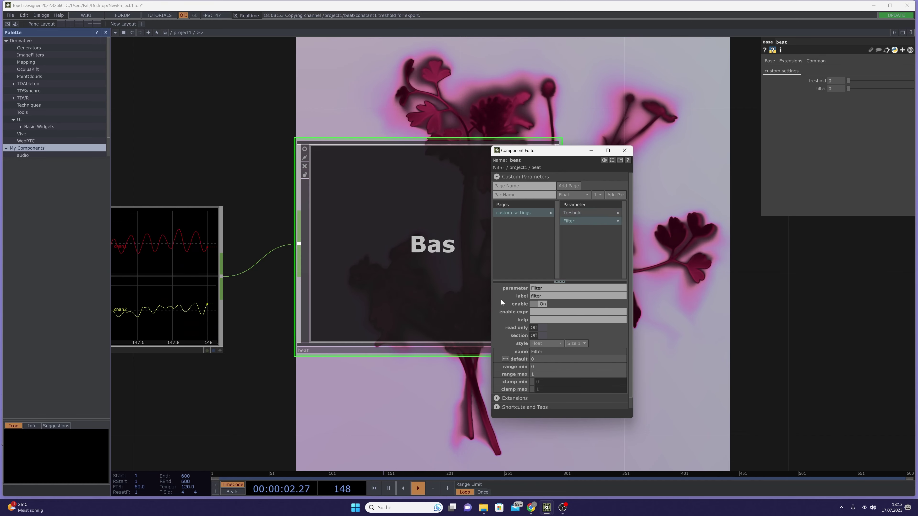
# - Move the beat component slightly lower in the network, try out its treshold slider and set it to 0.374
pyautogui.moveTo(292, 400); pyautogui.dragTo(301, 399)
pyautogui.scroll(-3, 301, 399)
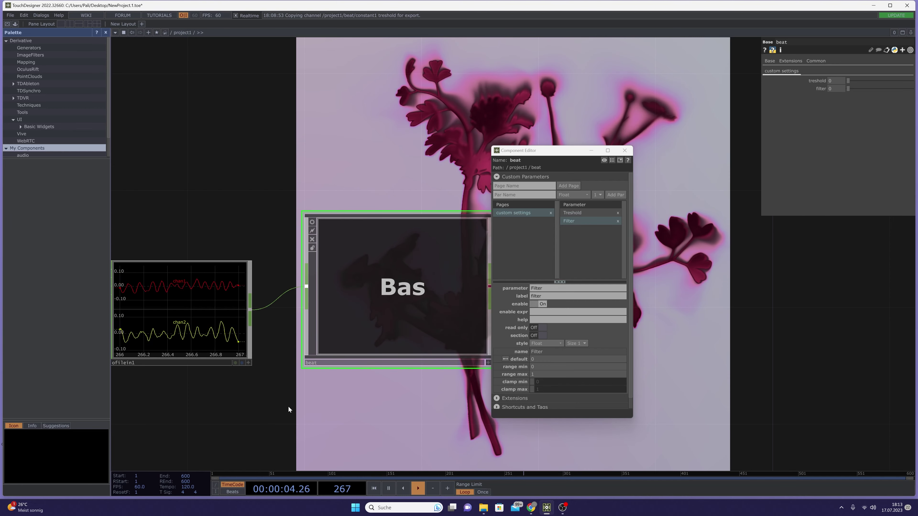
pyautogui.moveTo(373, 239); pyautogui.dragTo(373, 268)
pyautogui.moveTo(847, 81); pyautogui.dragTo(878, 82)
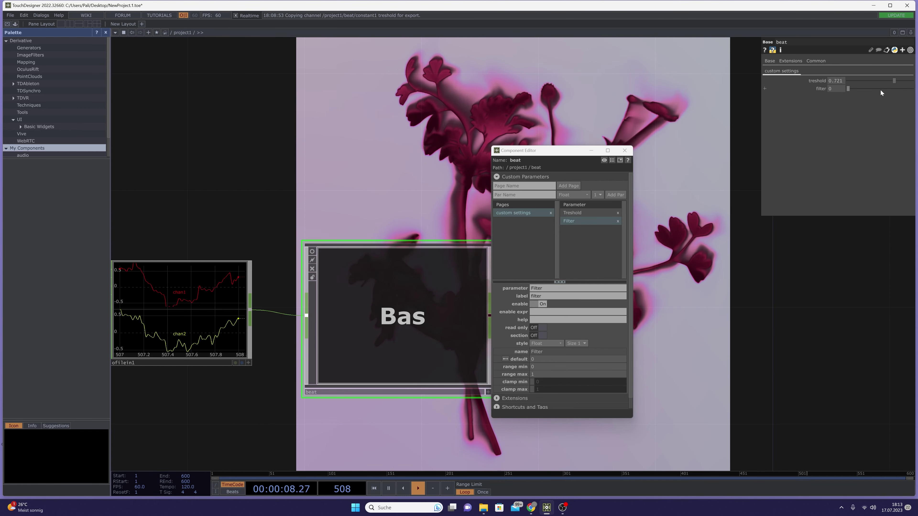
pyautogui.click(871, 81)
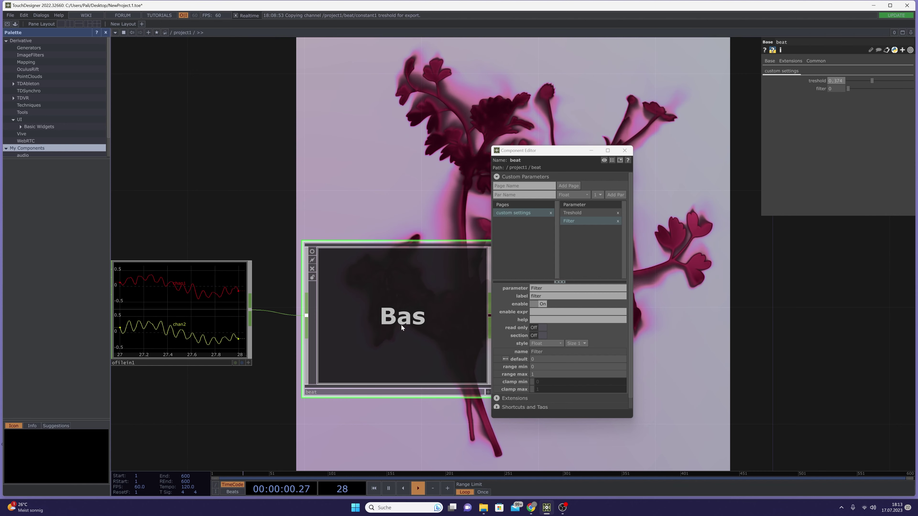
# - Inside the beat component, copy the treshold value parameter of constant1 and close the Component Editor
pyautogui.scroll(5, 401, 327)
pyautogui.scroll(2, 375, 296)
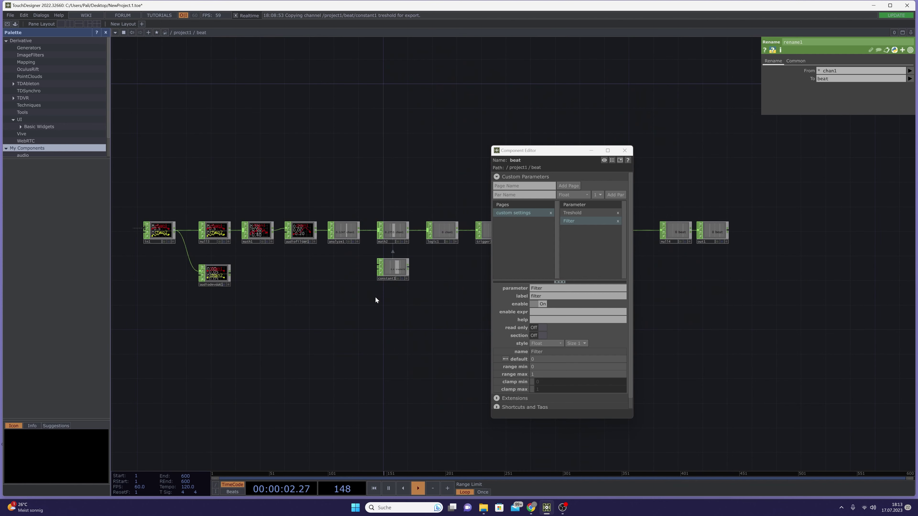
pyautogui.click(374, 279)
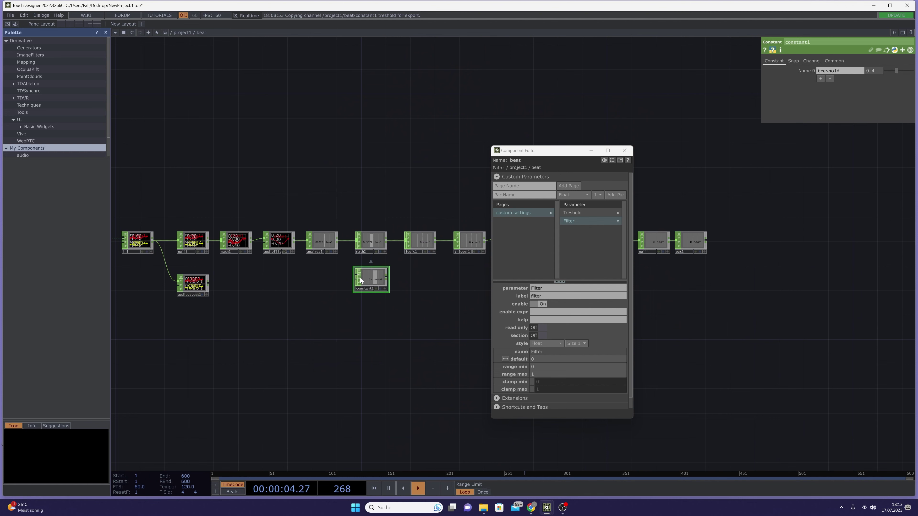
pyautogui.scroll(4, 366, 282)
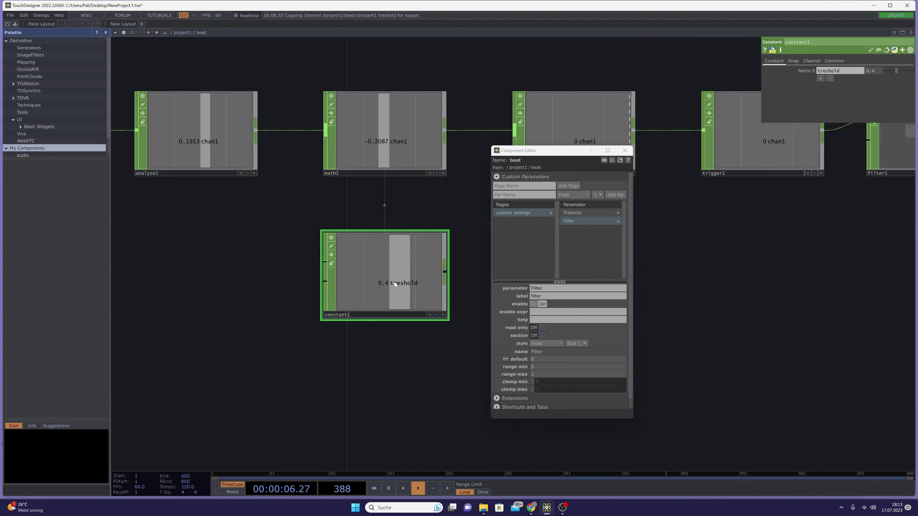
pyautogui.scroll(2, 393, 283)
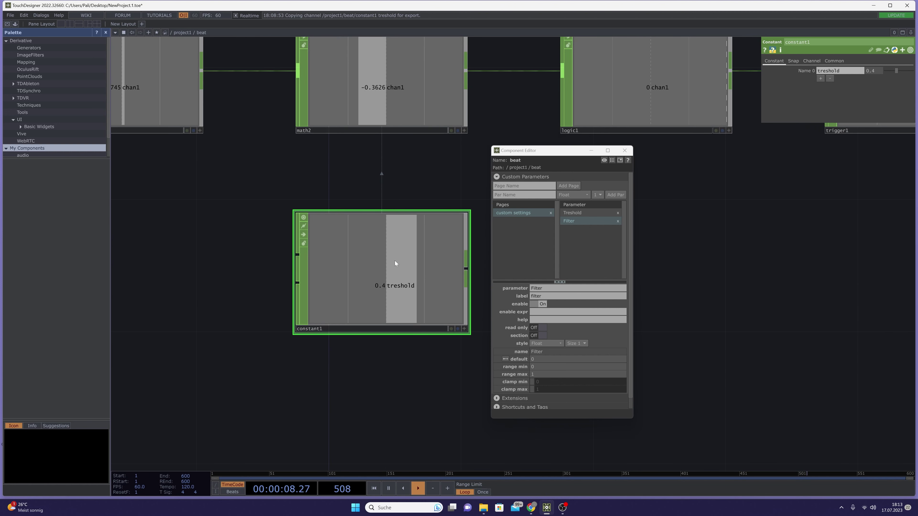
pyautogui.rightClick(879, 73)
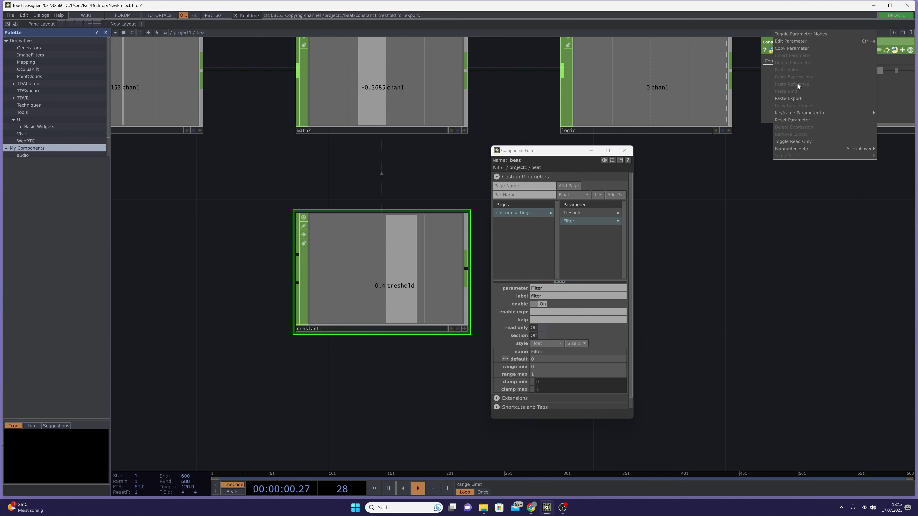
pyautogui.click(787, 49)
pyautogui.scroll(-10, 681, 292)
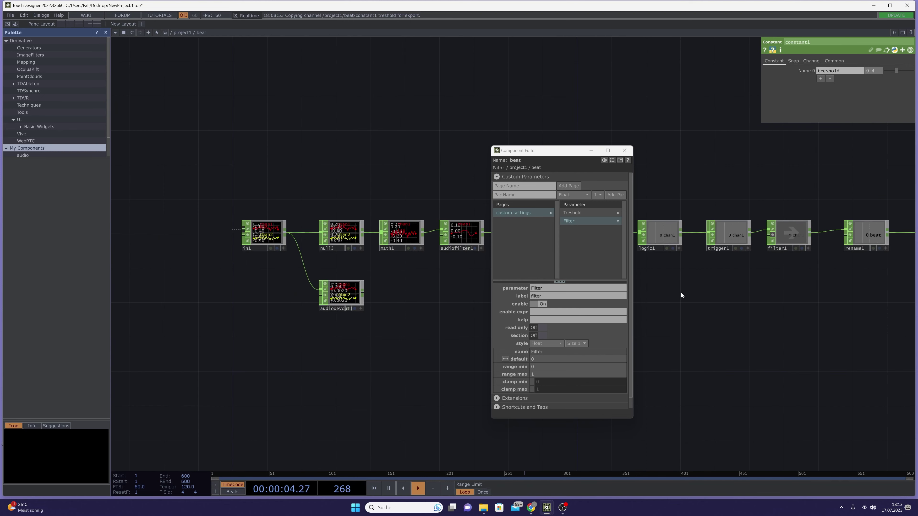
pyautogui.click(625, 150)
# - Bind the beat component's custom treshold parameter to the copied constant1 value
pyautogui.scroll(-4, 690, 313)
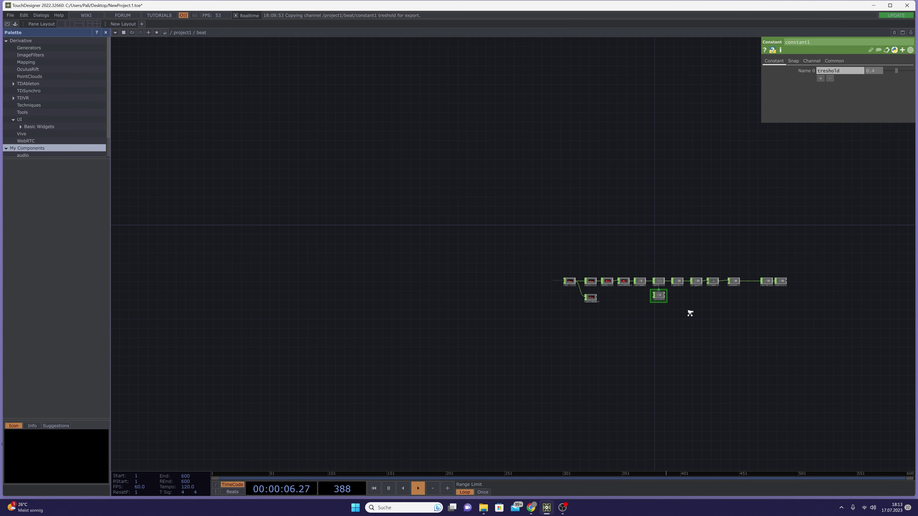
pyautogui.scroll(-2, 690, 310)
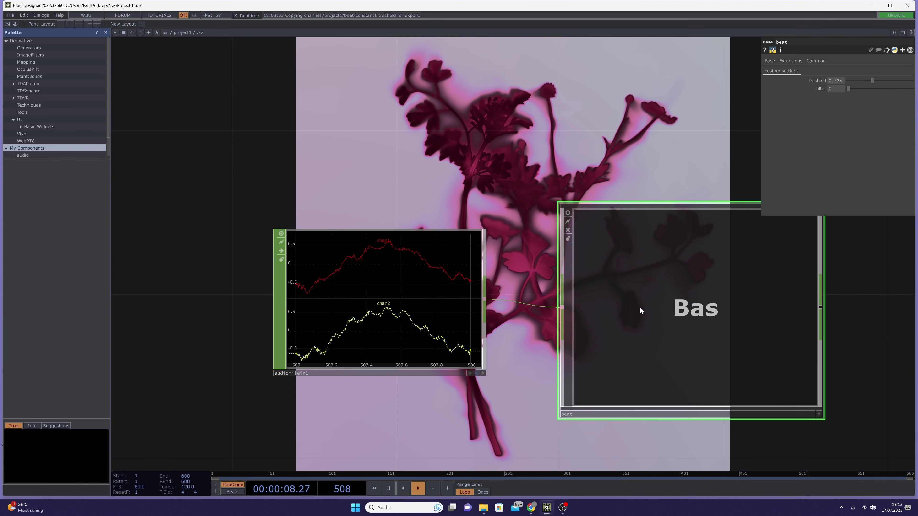
pyautogui.rightClick(840, 80)
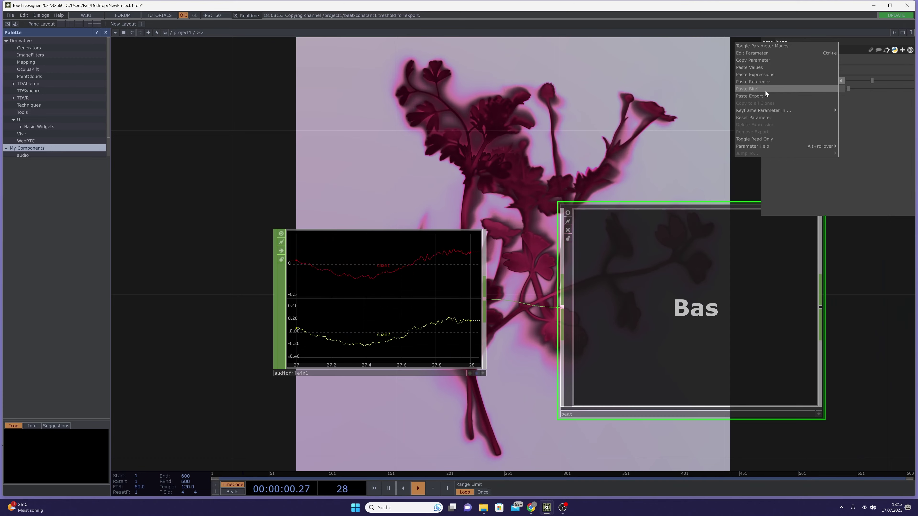
pyautogui.click(886, 138)
pyautogui.rightClick(834, 82)
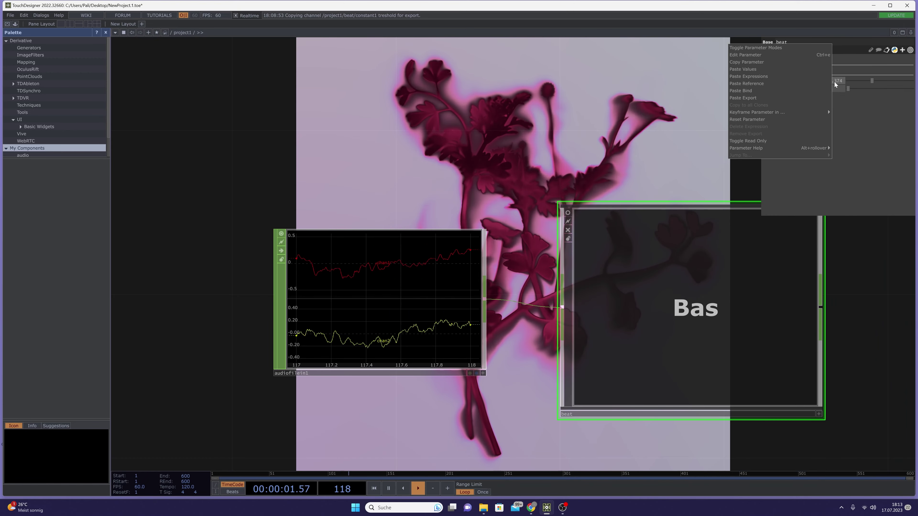
pyautogui.click(762, 95)
# - Copy the Filter Width parameter of filter1 inside beat and bind the component's custom filter parameter to it
pyautogui.moveTo(638, 146); pyautogui.dragTo(509, 142)
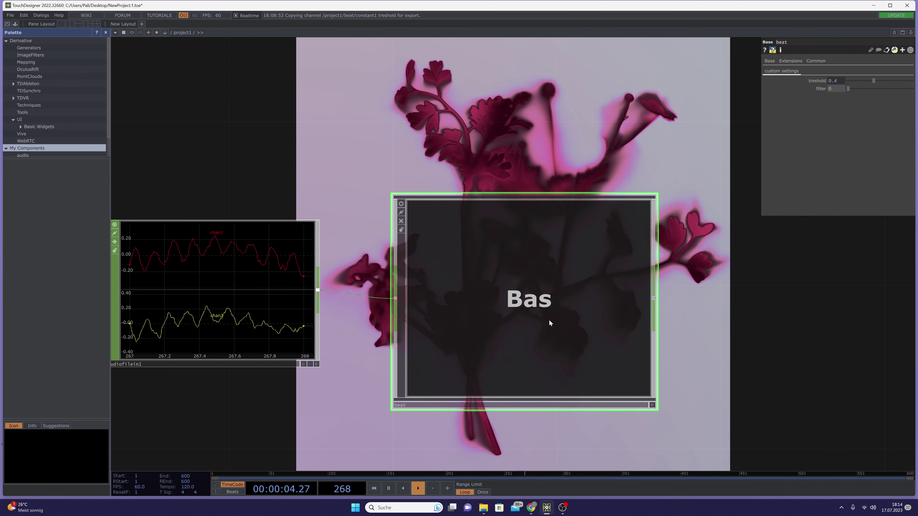
pyautogui.scroll(3, 548, 319)
pyautogui.click(538, 228)
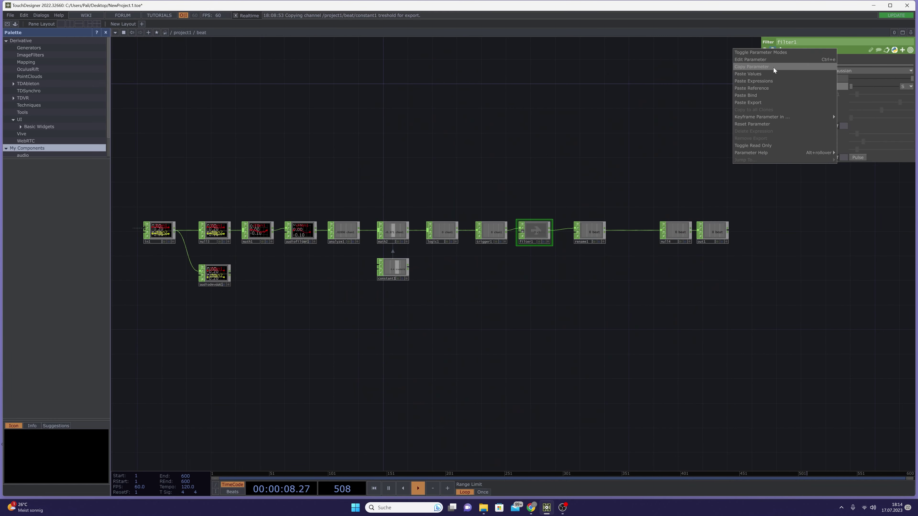
pyautogui.scroll(-1, 525, 296)
pyautogui.scroll(-3, 550, 308)
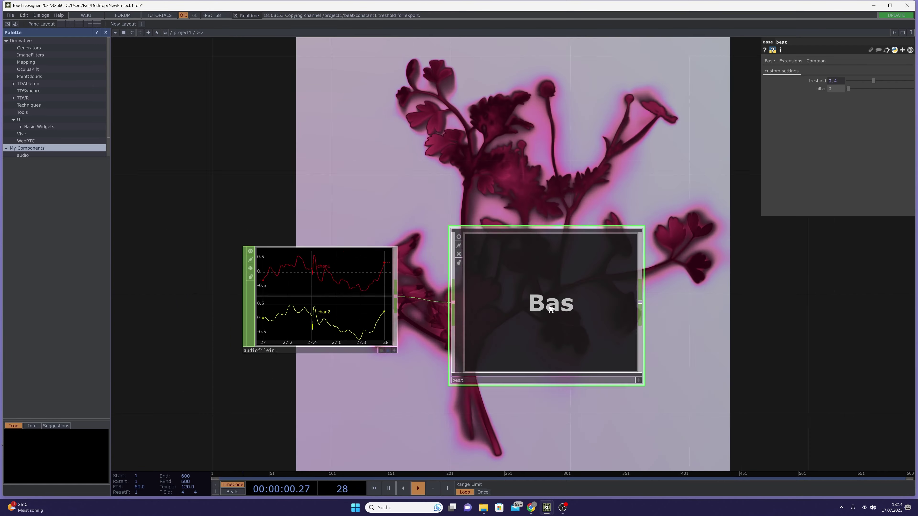
pyautogui.rightClick(839, 87)
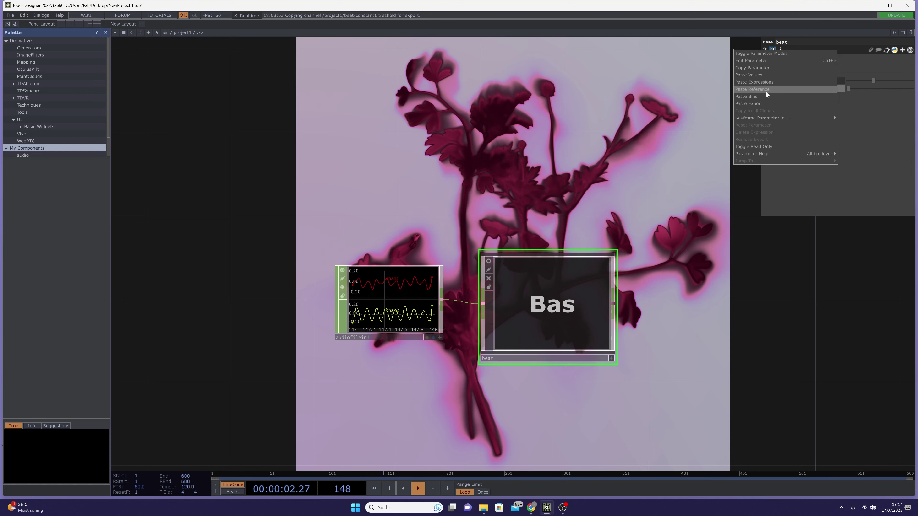
pyautogui.click(765, 91)
# - Check the parameters of filter1 inside the beat component and return to the parent network
pyautogui.scroll(5, 540, 309)
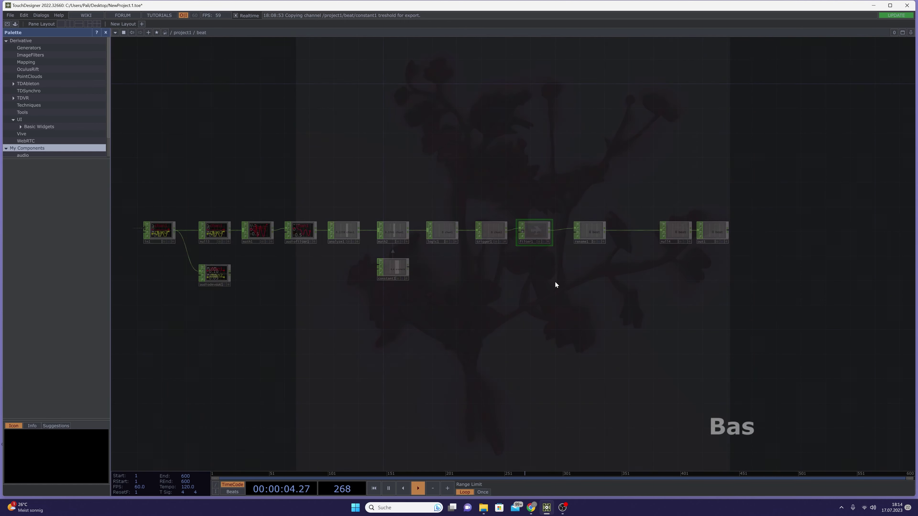
pyautogui.click(523, 231)
pyautogui.scroll(-5, 587, 330)
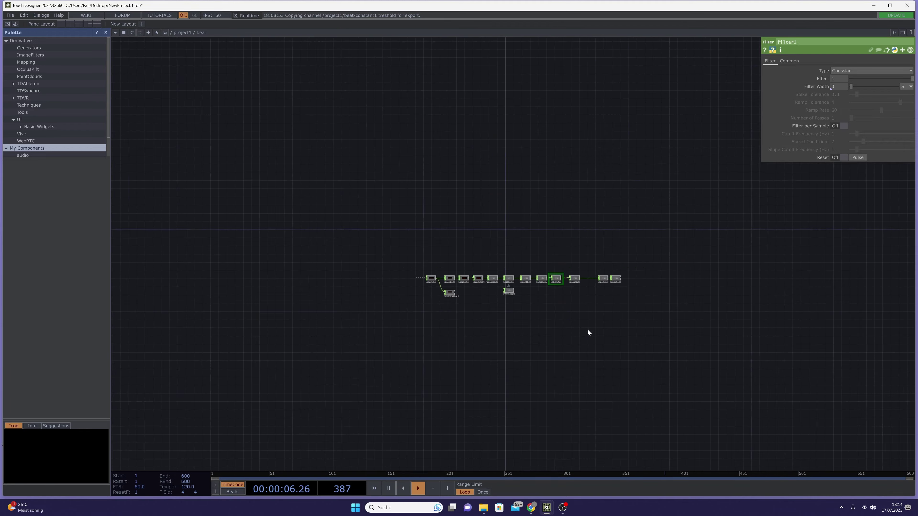
pyautogui.scroll(-3, 477, 262)
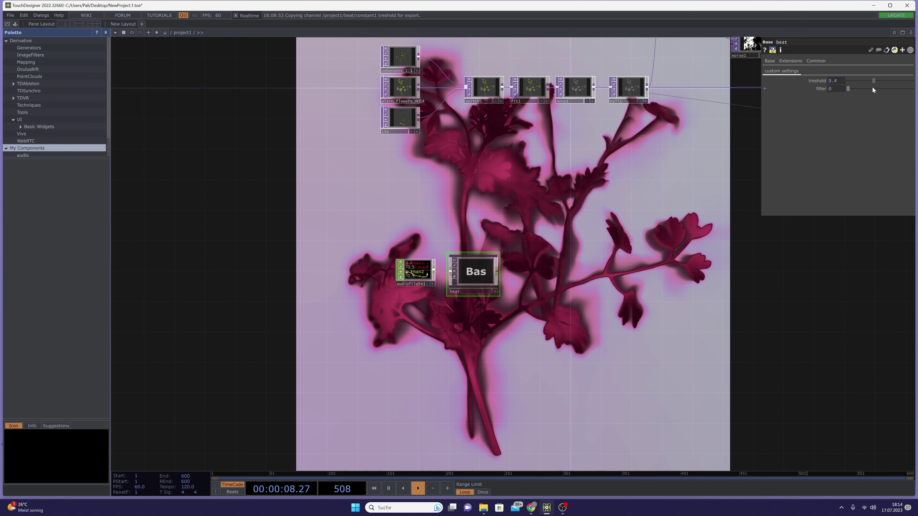
# - Set the beat component's filter parameter to 1 and turn on its viewer to display the beat output
pyautogui.press('BackSpace')
pyautogui.write('1')
pyautogui.press('Return')
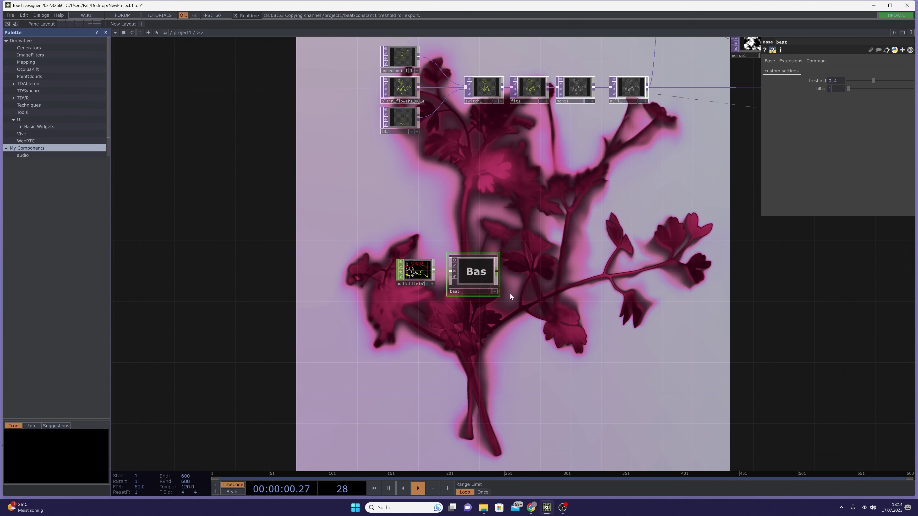
pyautogui.click(454, 260)
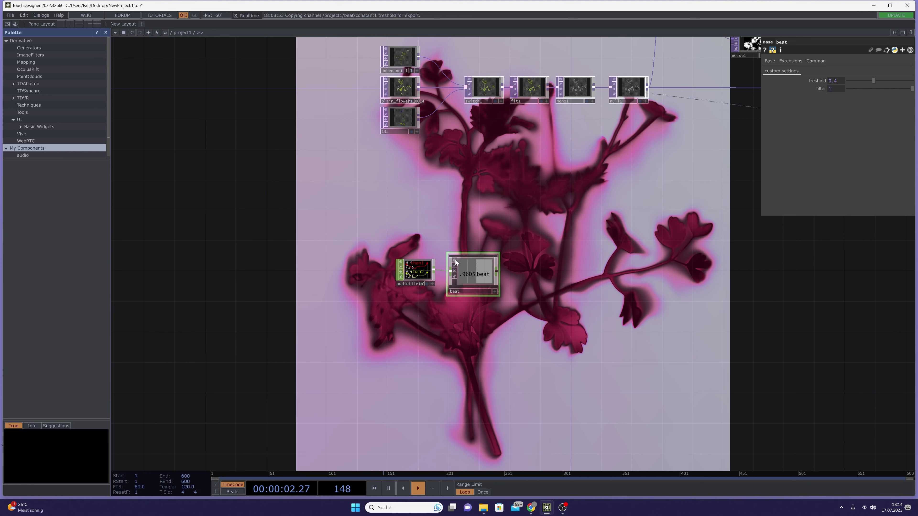
pyautogui.scroll(3, 476, 271)
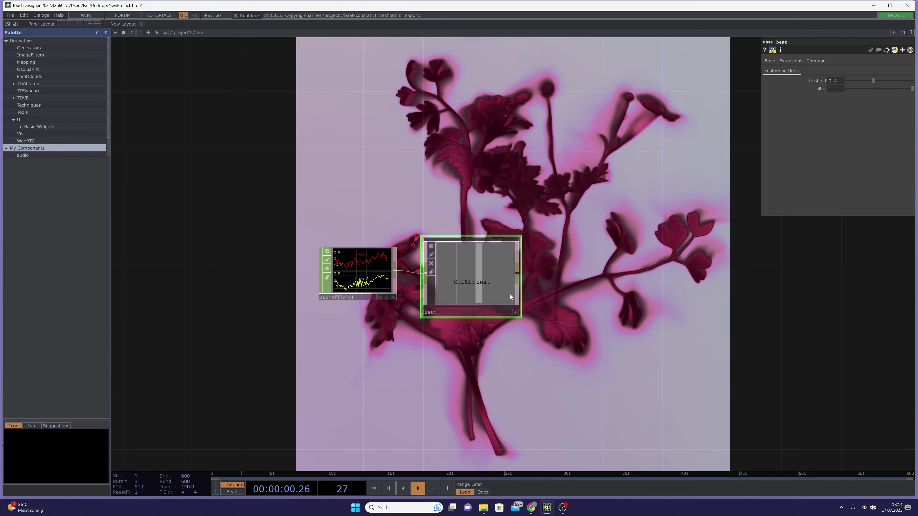
# - Try filter values of 0.341, 0.101 and 0.916 on the beat component, and set filter to 0
pyautogui.click(870, 88)
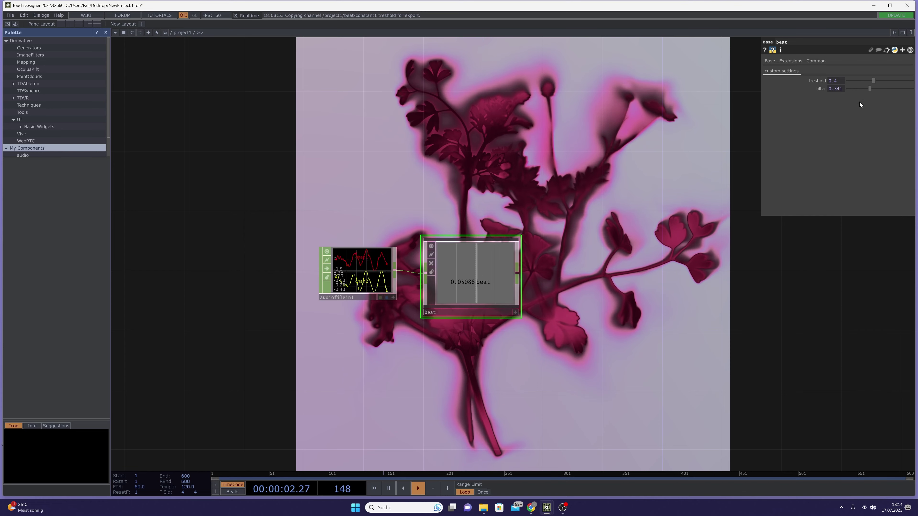
pyautogui.click(855, 88)
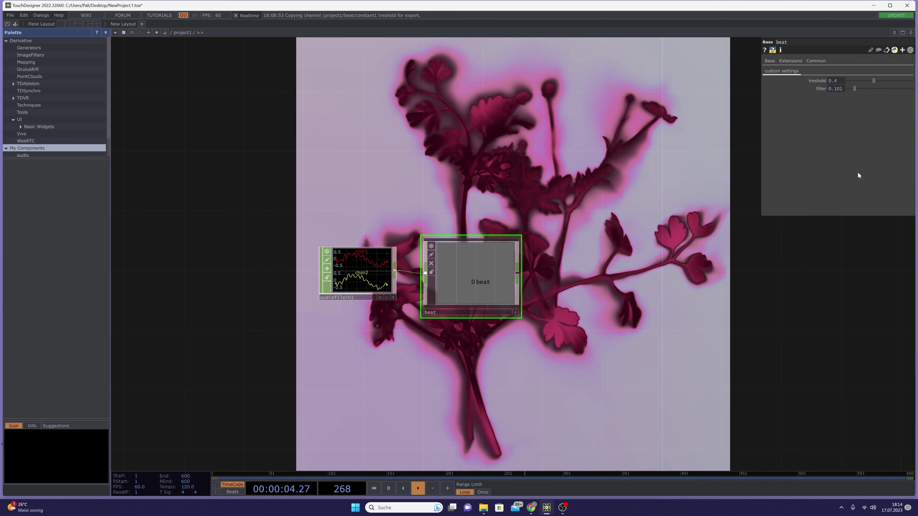
pyautogui.click(906, 88)
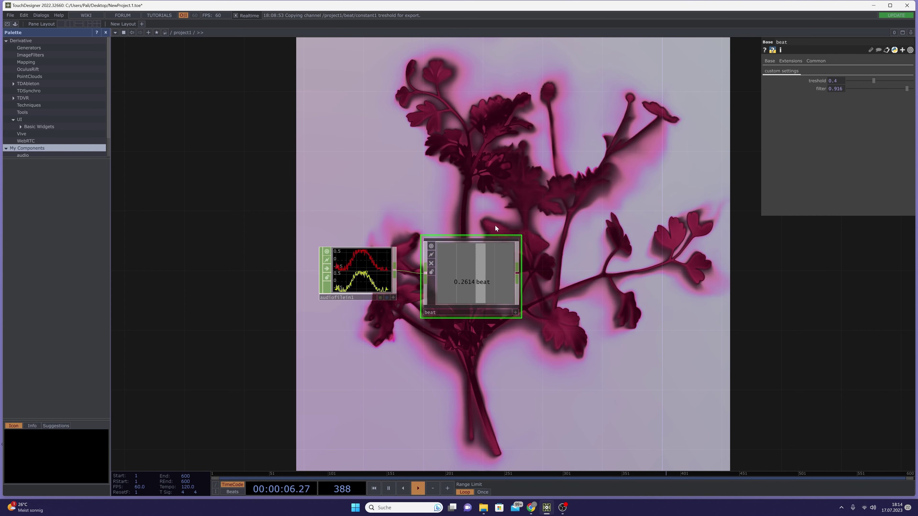
pyautogui.click(840, 88)
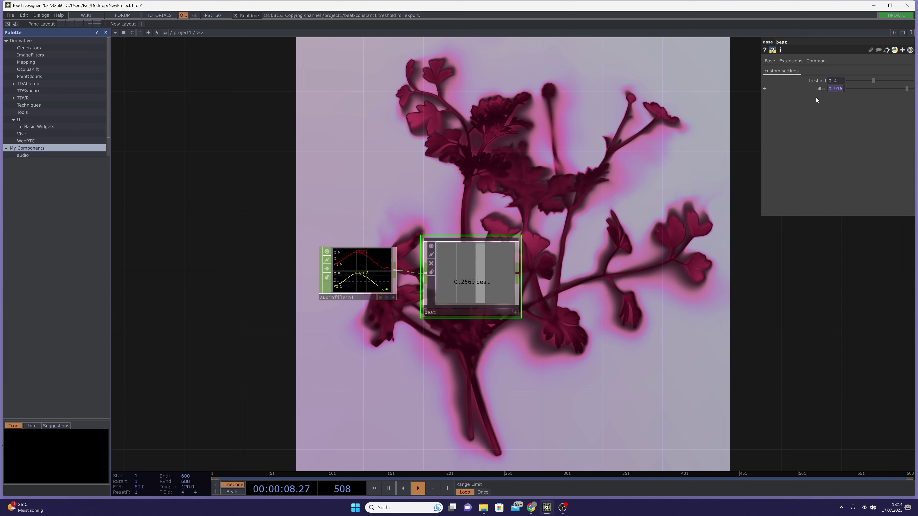
pyautogui.write('0')
pyautogui.press('Return')
# - Examine filter1's Filter Width inside the beat component once more and go back up to project1
pyautogui.scroll(8, 471, 273)
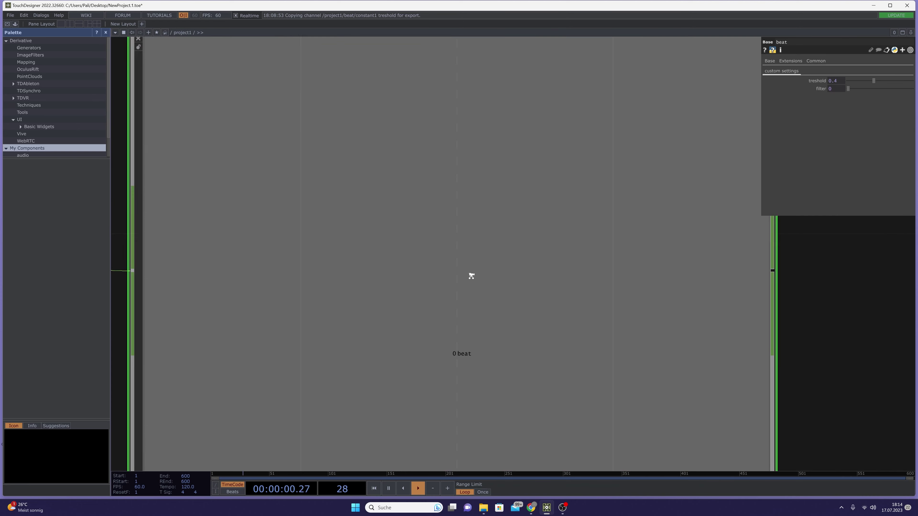
pyautogui.click(523, 240)
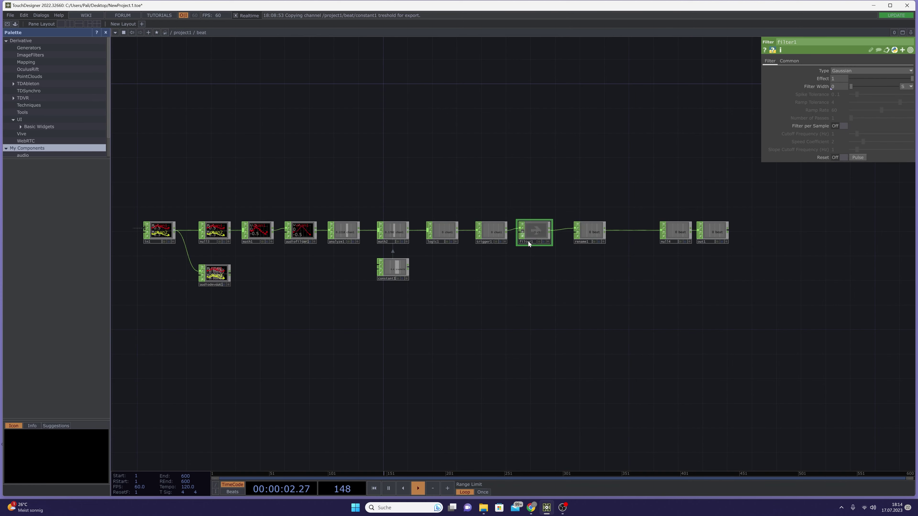
pyautogui.scroll(-5, 527, 241)
pyautogui.scroll(-6, 528, 295)
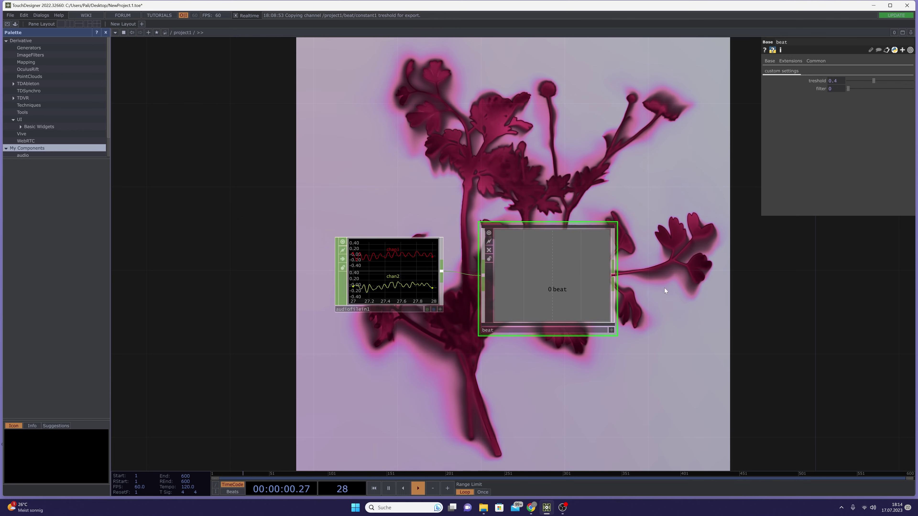
pyautogui.moveTo(664, 288); pyautogui.dragTo(547, 298)
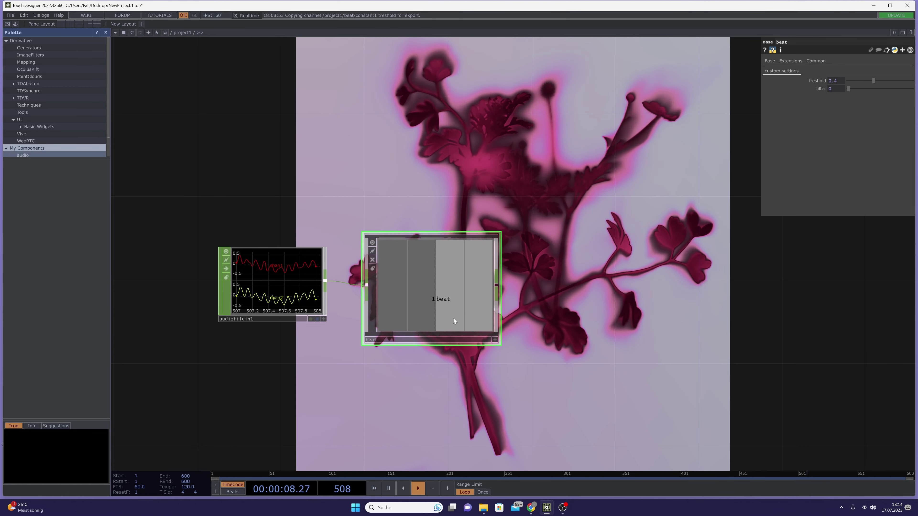
pyautogui.scroll(-3, 466, 304)
pyautogui.scroll(-1, 466, 303)
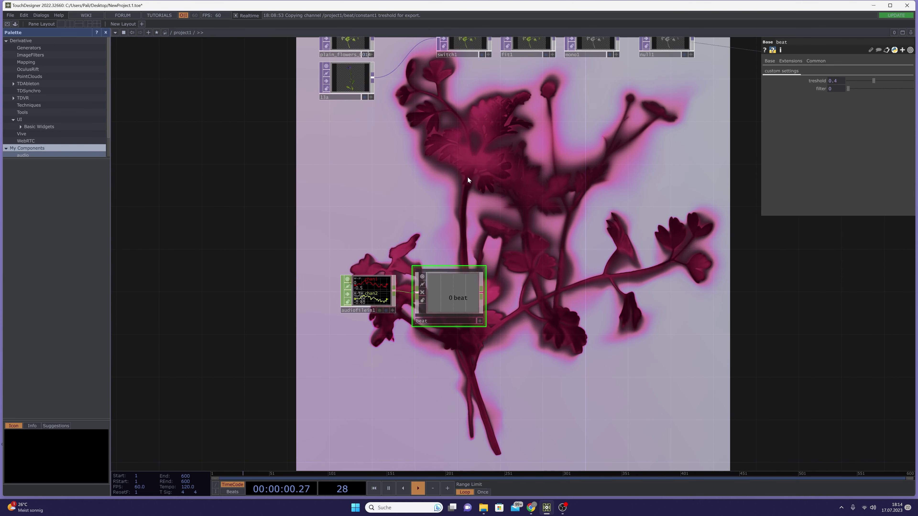
pyautogui.moveTo(459, 204); pyautogui.dragTo(402, 283)
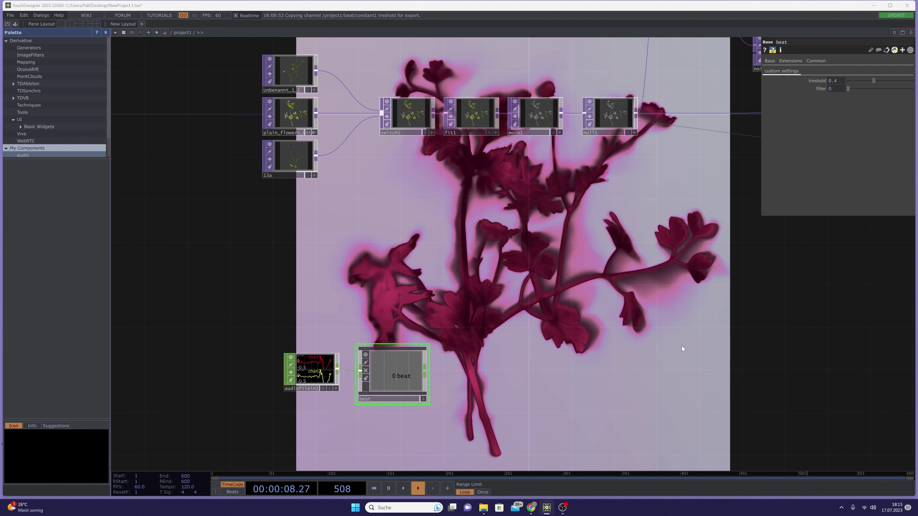
# - Shift switch1 slightly away from fit1 and connect a Null CHOP to the beat component's output
pyautogui.moveTo(412, 103)
pyautogui.mouseDown()
pyautogui.moveTo(390, 114)
pyautogui.moveTo(401, 103)
pyautogui.mouseUp()
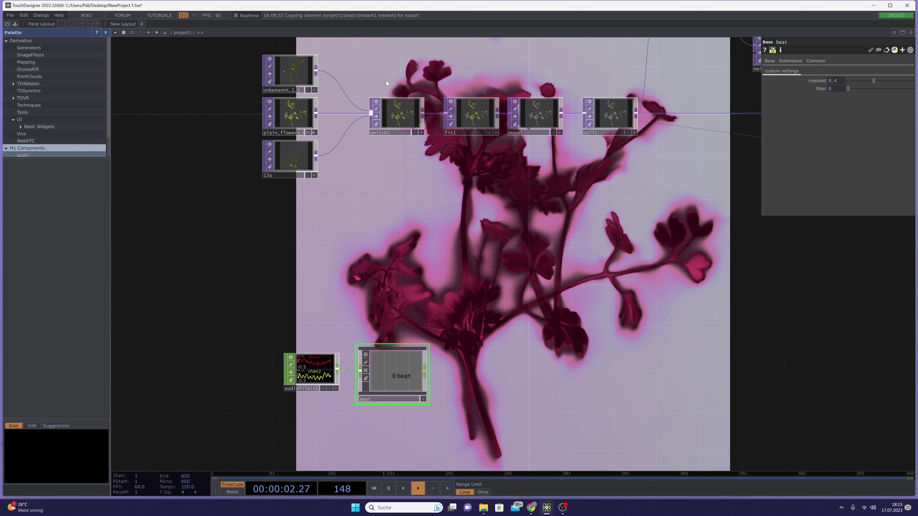
pyautogui.moveTo(439, 378); pyautogui.dragTo(327, 356)
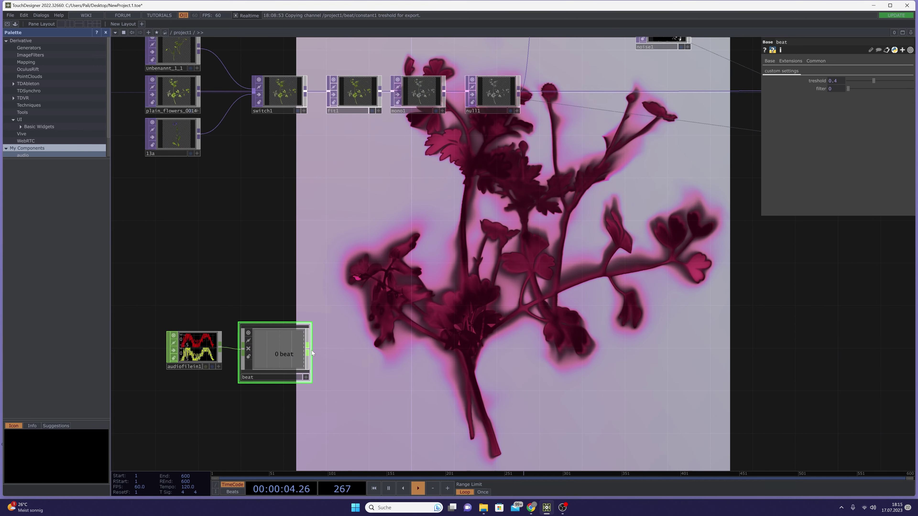
pyautogui.press('Tab')
pyautogui.click(411, 342)
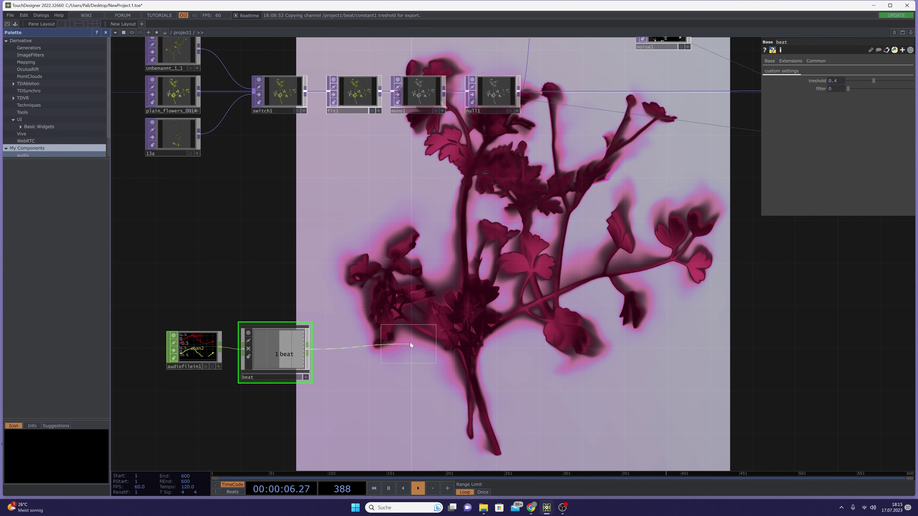
pyautogui.click(504, 330)
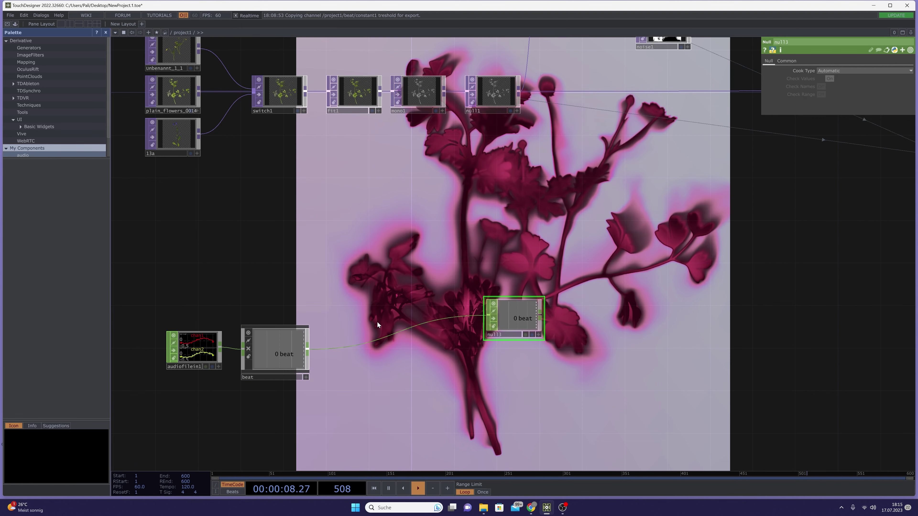
# - Insert a Count CHOP into the connection between the beat component and its Null CHOP
pyautogui.rightClick(341, 348)
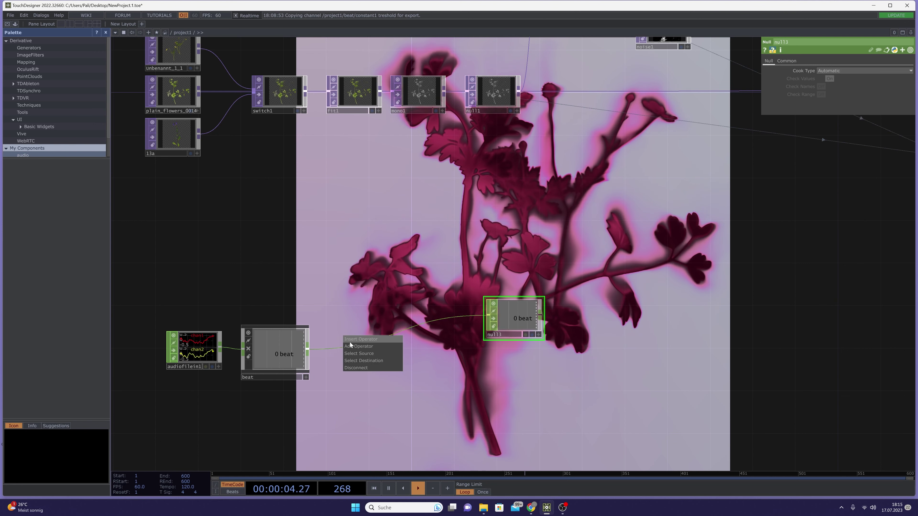
pyautogui.click(350, 341)
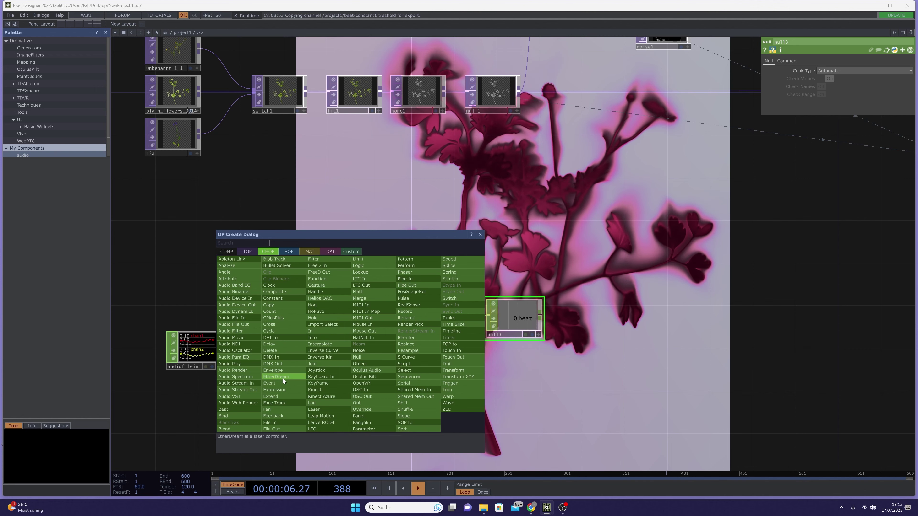
pyautogui.click(282, 312)
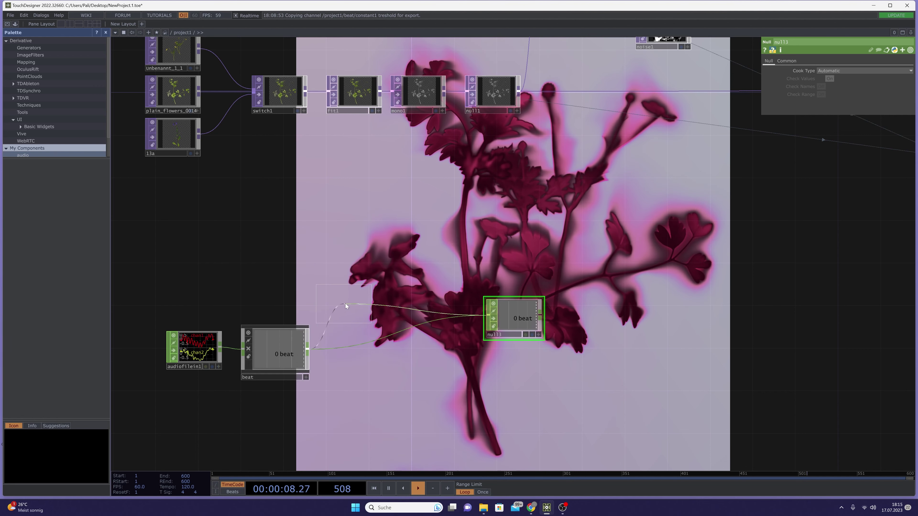
pyautogui.click(344, 303)
# - Check the three flower movie inputs and set switch1's Index to 0 to show Unbenannt_1_1
pyautogui.moveTo(242, 177); pyautogui.dragTo(301, 230)
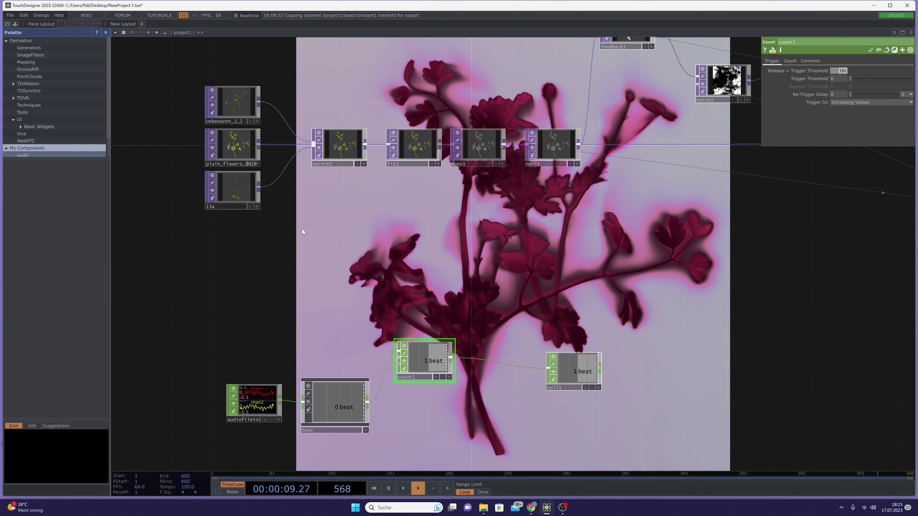
pyautogui.click(234, 103)
pyautogui.click(236, 147)
pyautogui.click(238, 188)
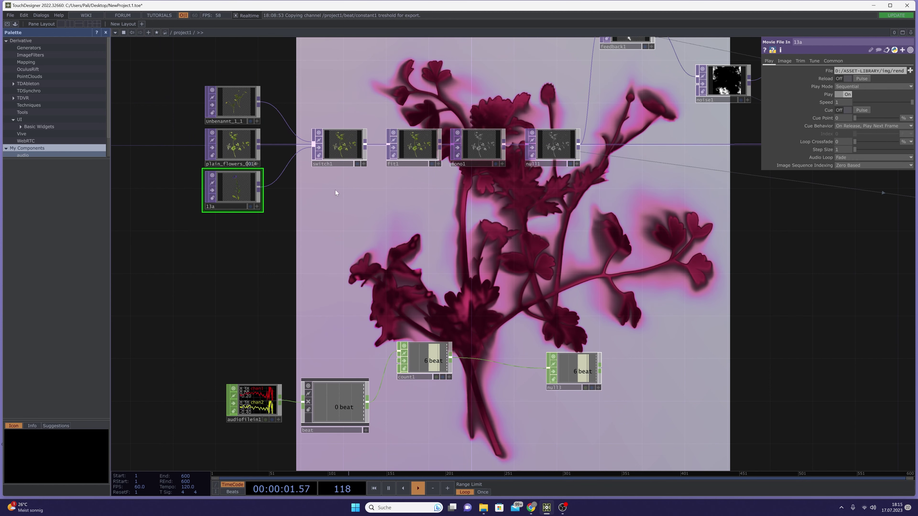
pyautogui.click(340, 146)
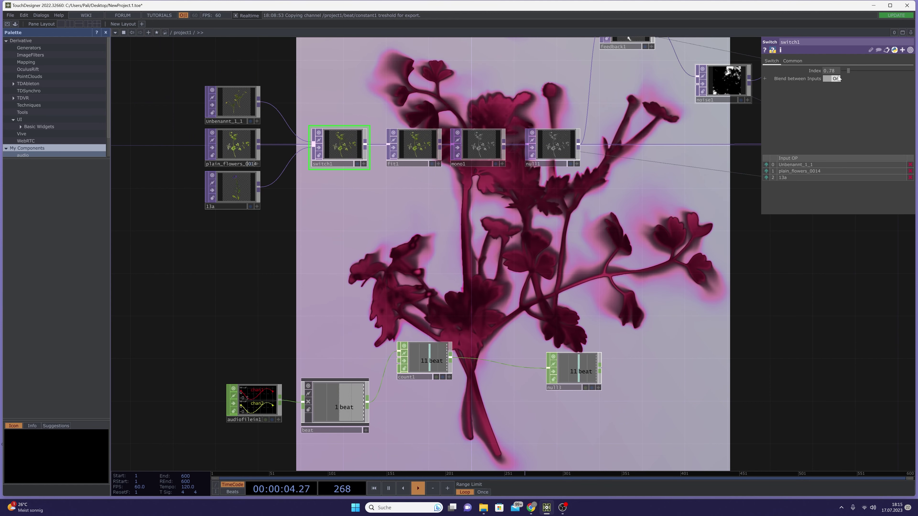
pyautogui.moveTo(846, 72); pyautogui.dragTo(823, 71)
pyautogui.moveTo(464, 192); pyautogui.dragTo(529, 237)
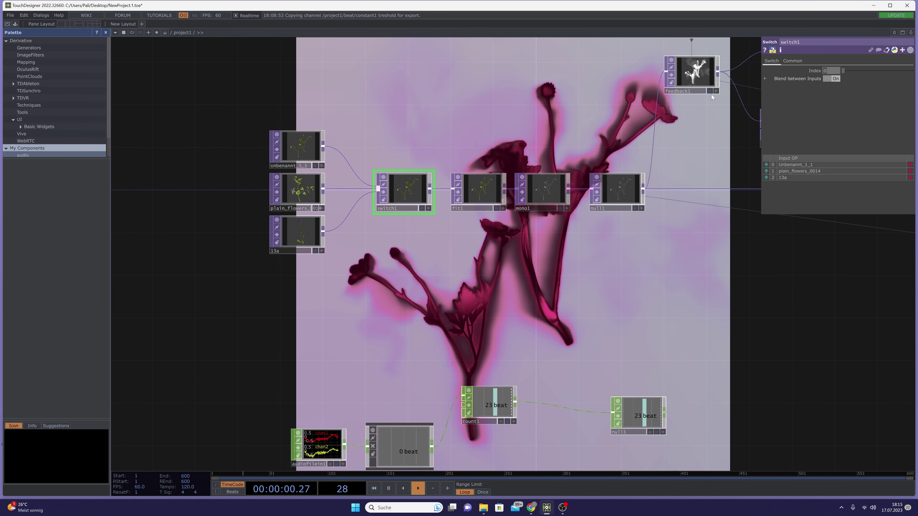
pyautogui.click(300, 148)
# - Set switch1's Index to 1 and after that to 2, inspecting the plain_flowers_0014 and 13a inputs in turn
pyautogui.click(402, 190)
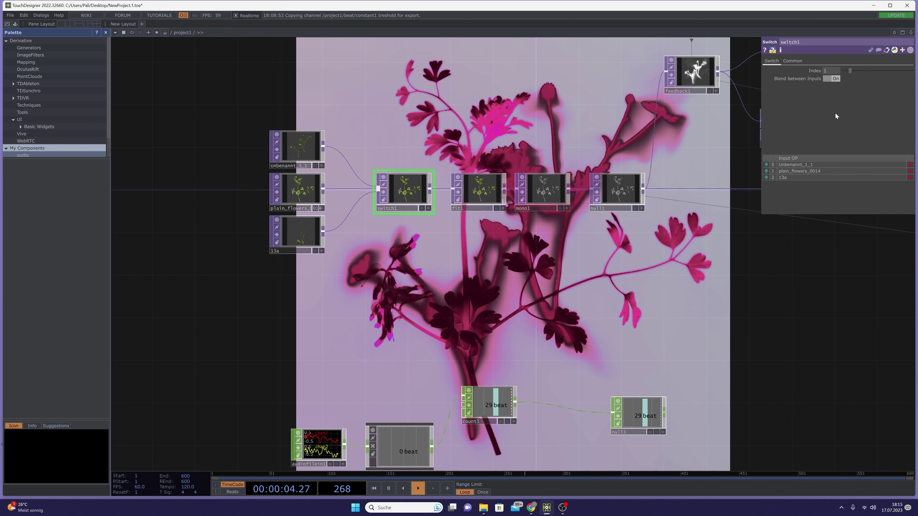
pyautogui.click(301, 193)
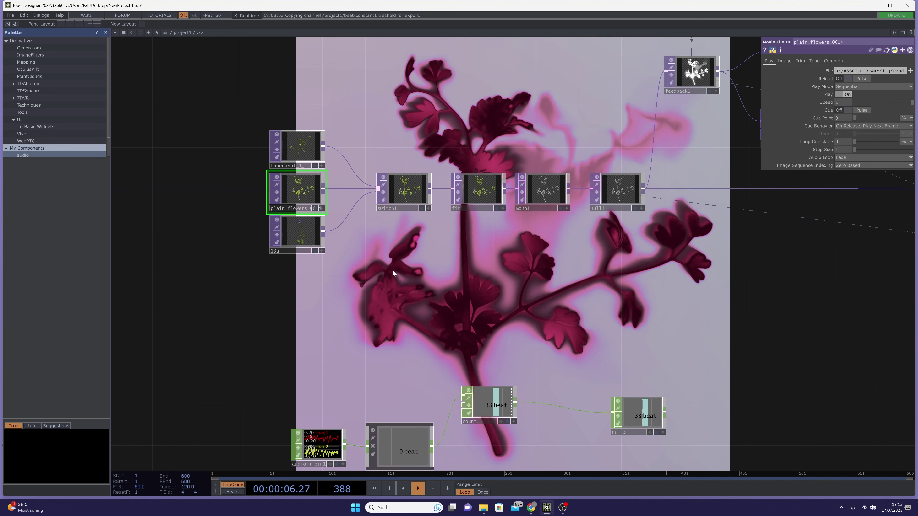
pyautogui.click(406, 193)
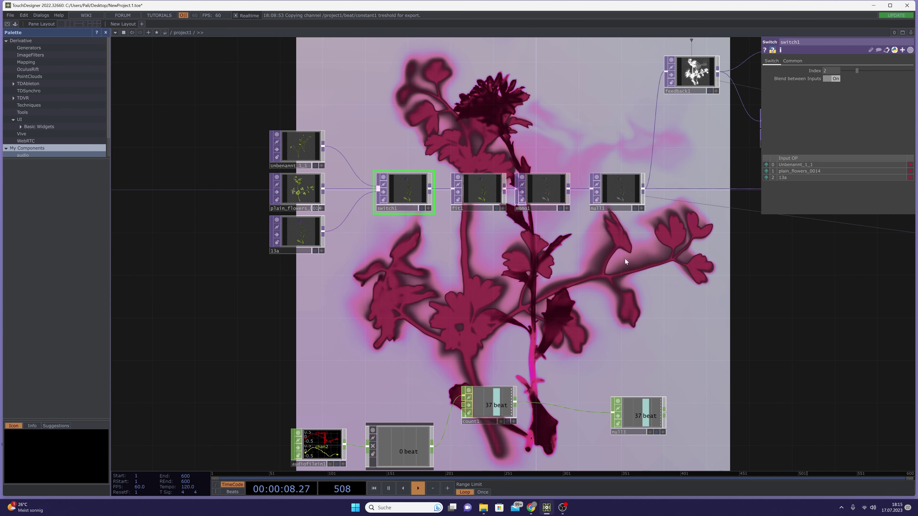
pyautogui.click(297, 232)
pyautogui.scroll(5, 297, 232)
pyautogui.scroll(-6, 297, 232)
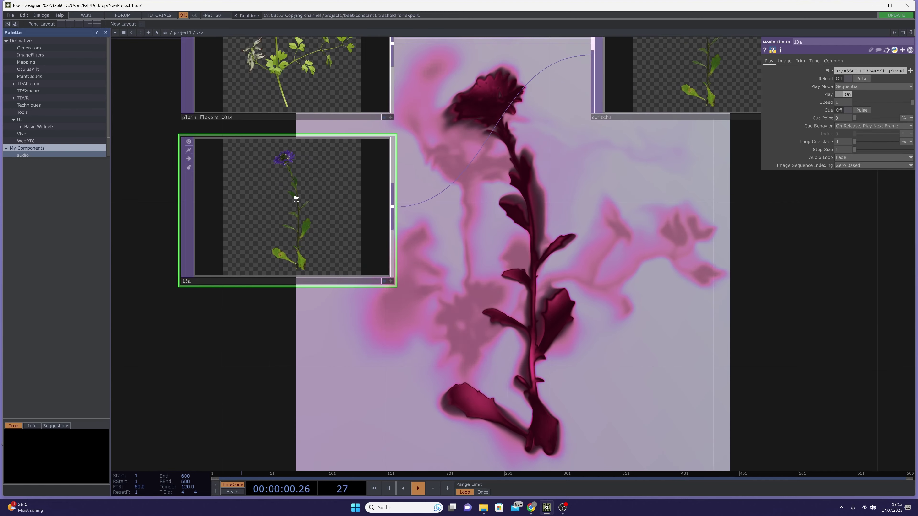
pyautogui.scroll(5, 420, 296)
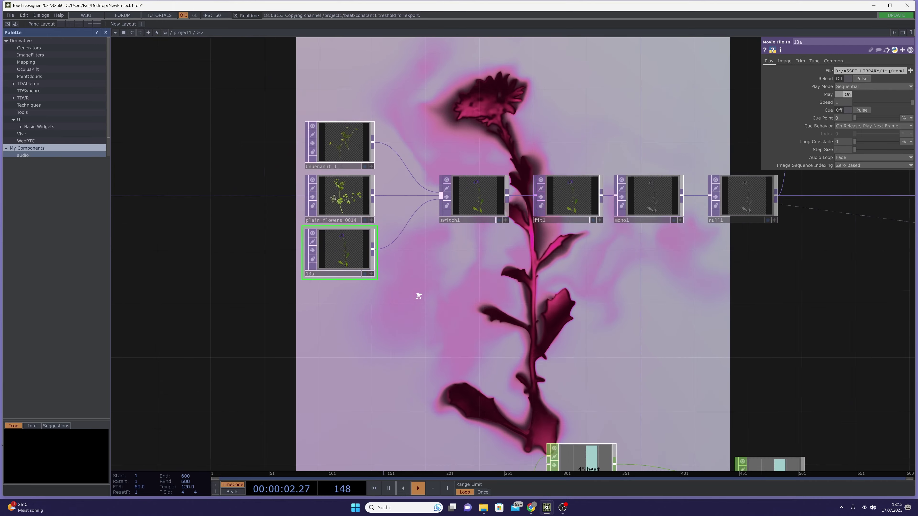
pyautogui.moveTo(290, 74); pyautogui.dragTo(351, 303)
pyautogui.moveTo(351, 302); pyautogui.dragTo(375, 314, button='right')
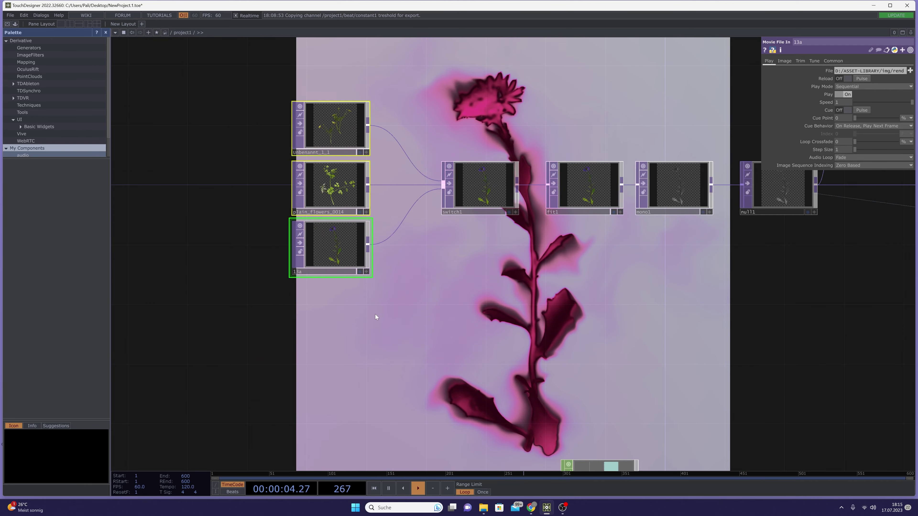
pyautogui.moveTo(491, 308); pyautogui.dragTo(419, 213)
pyautogui.moveTo(576, 357); pyautogui.dragTo(502, 289)
pyautogui.scroll(-1, 501, 289)
pyautogui.hscroll(1, 501, 289)
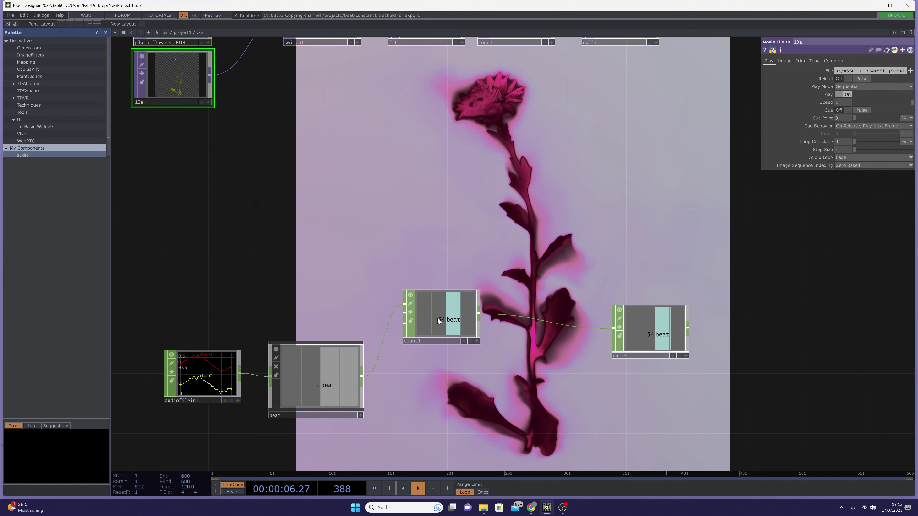
# - Align null3 level with count1 and set count1's Limit to Loop Min/Max
pyautogui.click(443, 325)
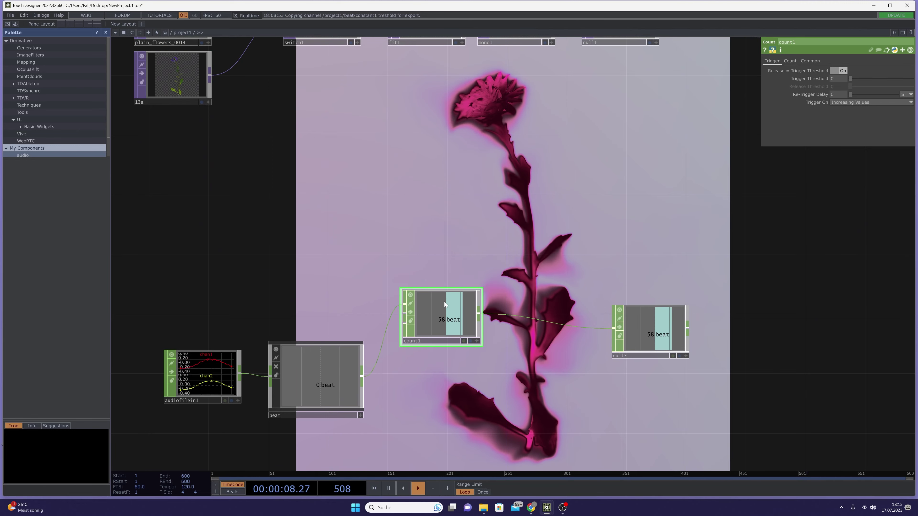
pyautogui.moveTo(421, 221); pyautogui.dragTo(432, 279)
pyautogui.scroll(-3, 427, 289)
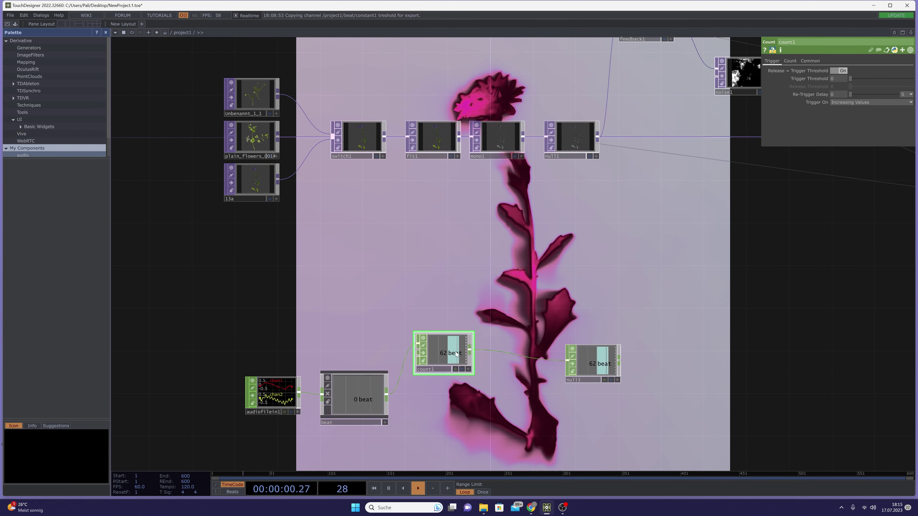
pyautogui.scroll(-1, 434, 272)
pyautogui.scroll(4, 434, 272)
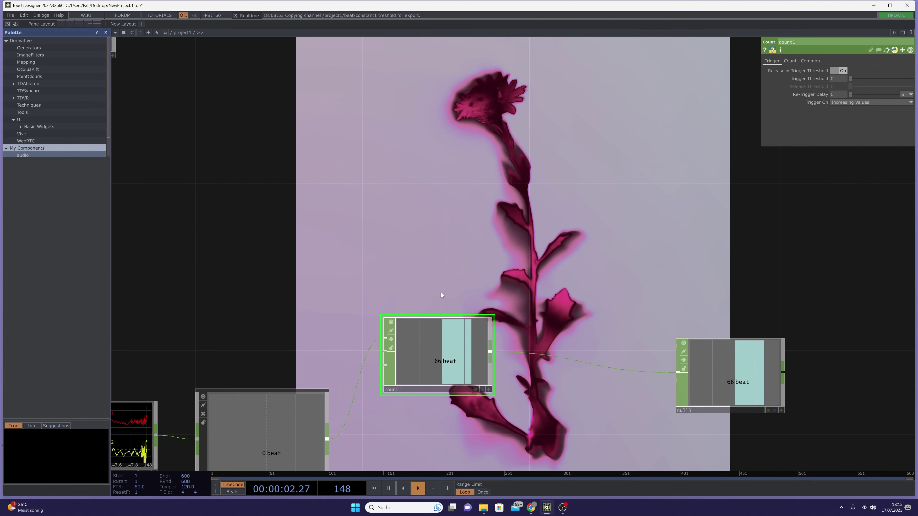
pyautogui.moveTo(737, 371); pyautogui.dragTo(759, 350)
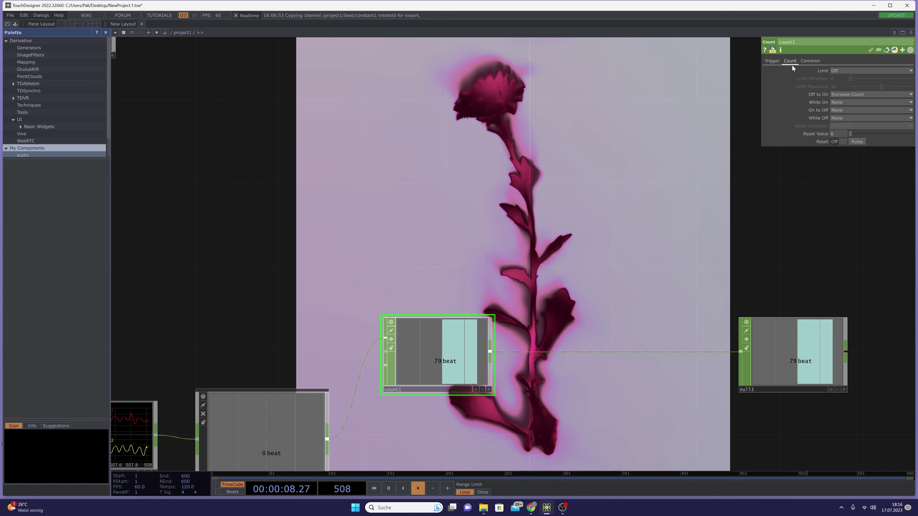
pyautogui.click(839, 70)
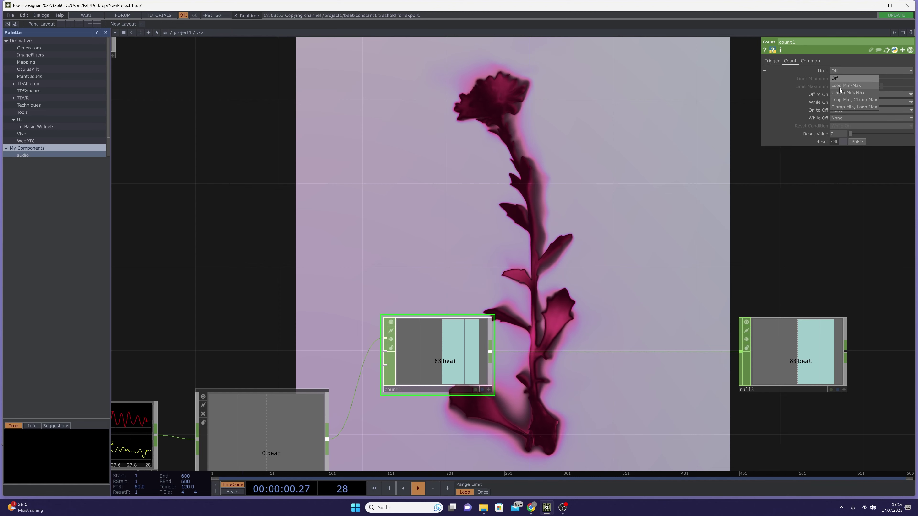
pyautogui.click(839, 88)
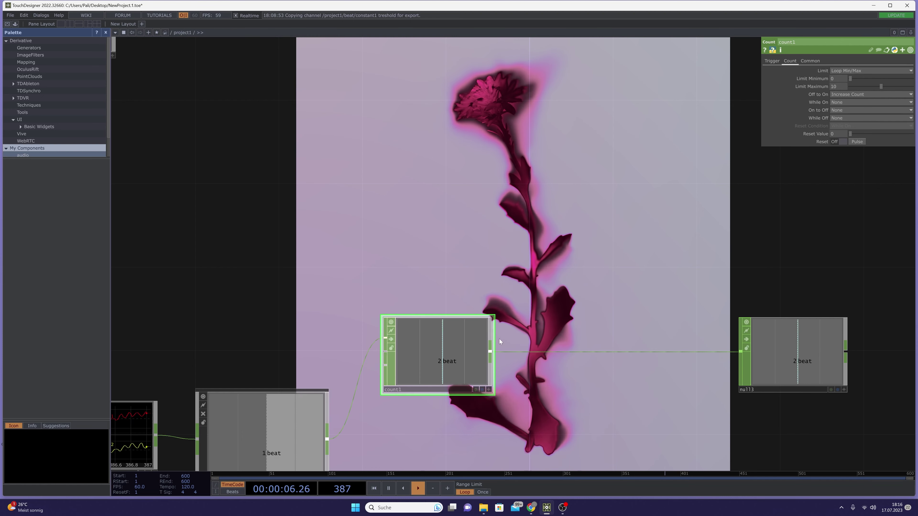
# - Set count1's Limit Maximum to 2 so the count covers switch1's three flower inputs
pyautogui.moveTo(501, 342); pyautogui.dragTo(498, 296)
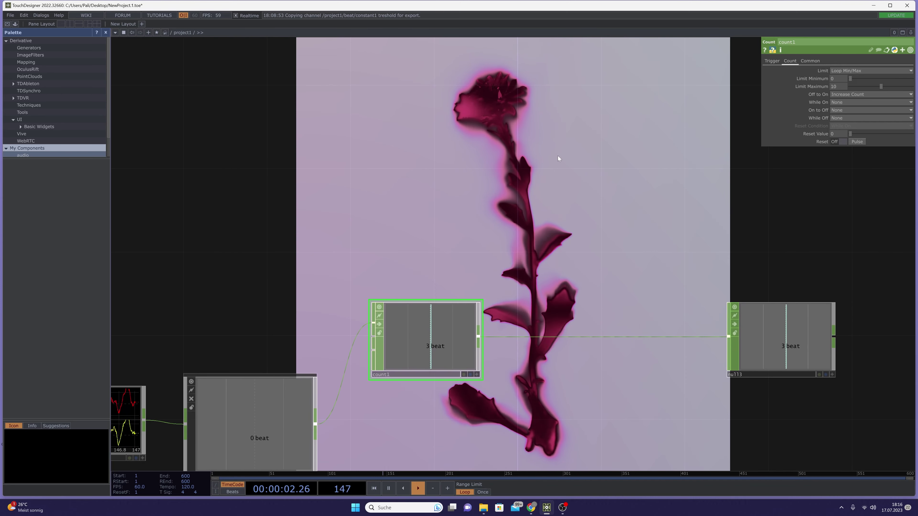
pyautogui.scroll(-5, 543, 297)
pyautogui.moveTo(480, 305); pyautogui.dragTo(491, 318)
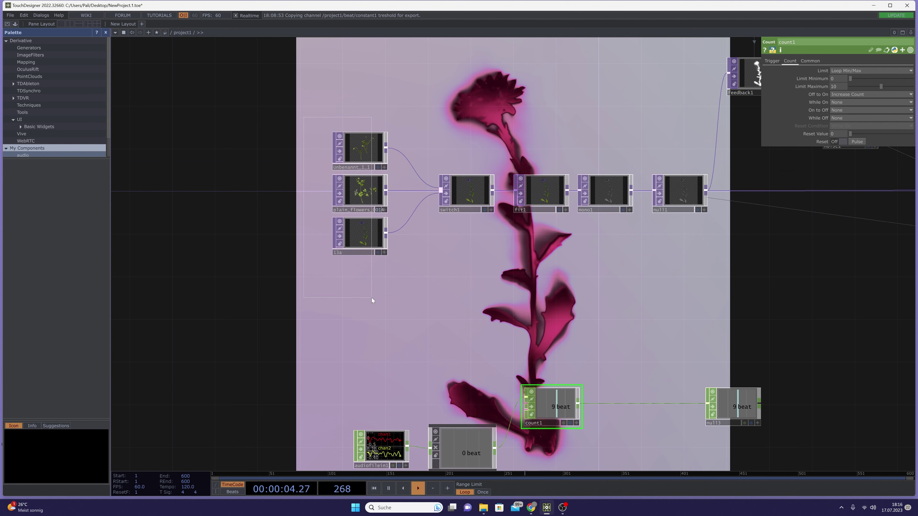
pyautogui.moveTo(372, 297); pyautogui.dragTo(372, 297)
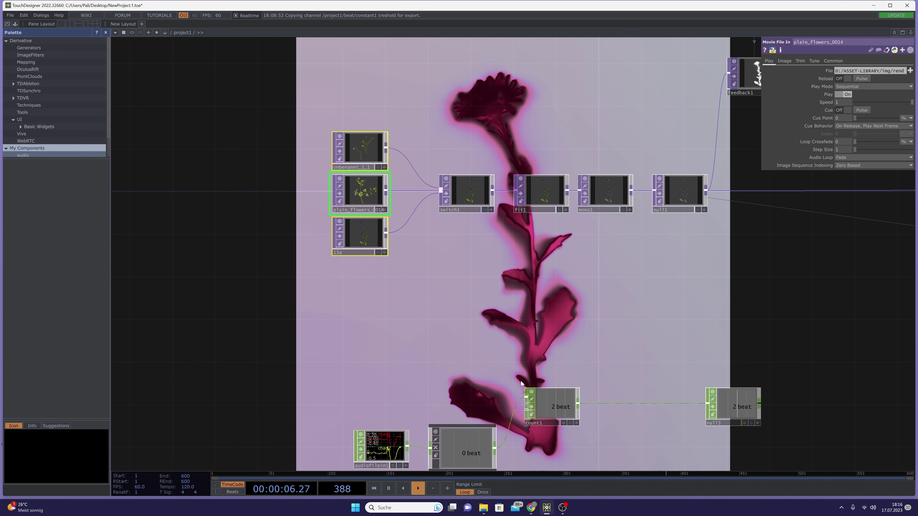
pyautogui.click(454, 180)
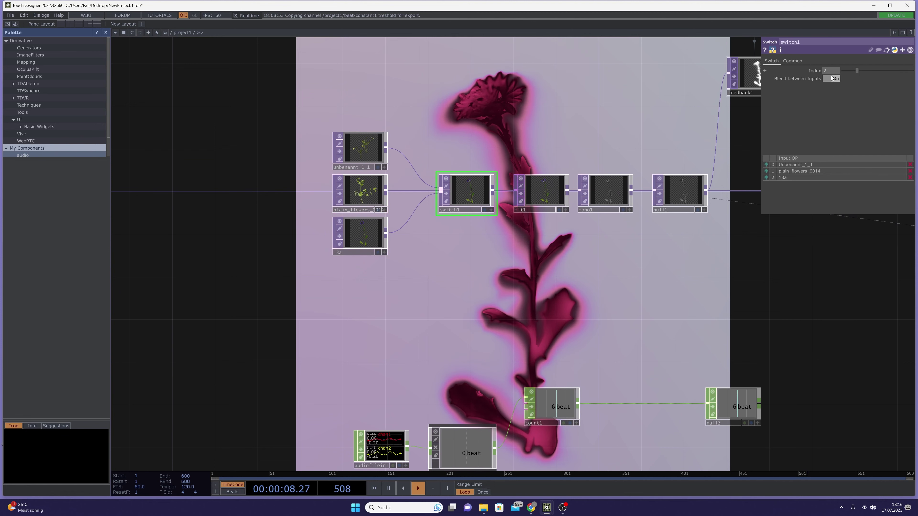
pyautogui.moveTo(650, 265); pyautogui.dragTo(526, 220)
pyautogui.click(451, 356)
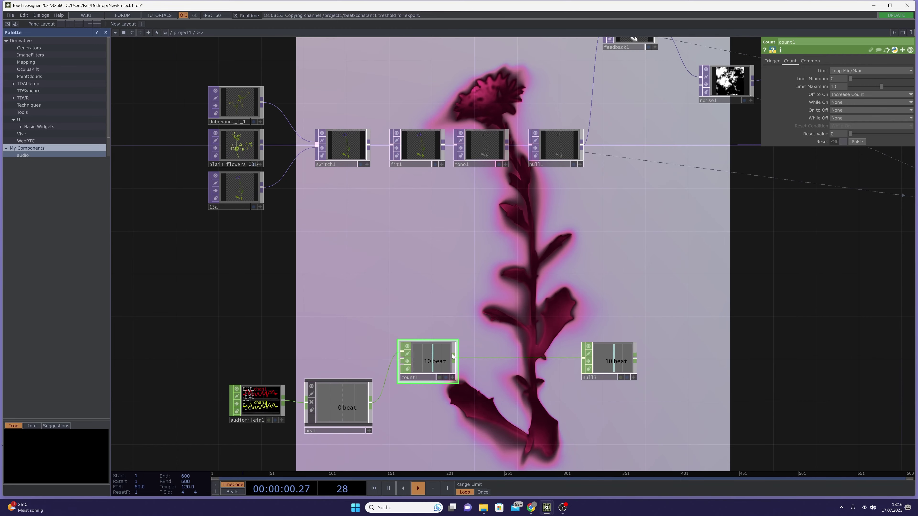
pyautogui.click(838, 87)
pyautogui.write('2')
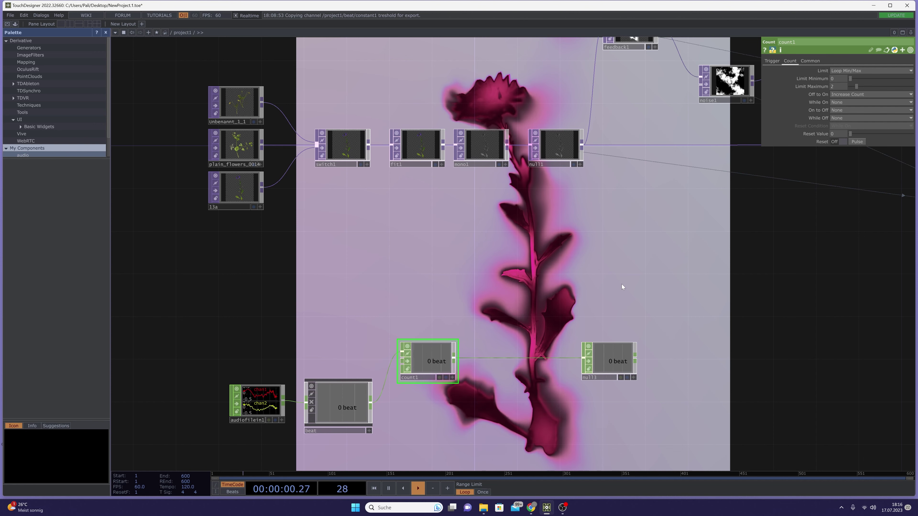
# - Move null3 farther from count1 and link its beat channel to switch1's Index as a CHOP Reference
pyautogui.moveTo(614, 366); pyautogui.dragTo(683, 351)
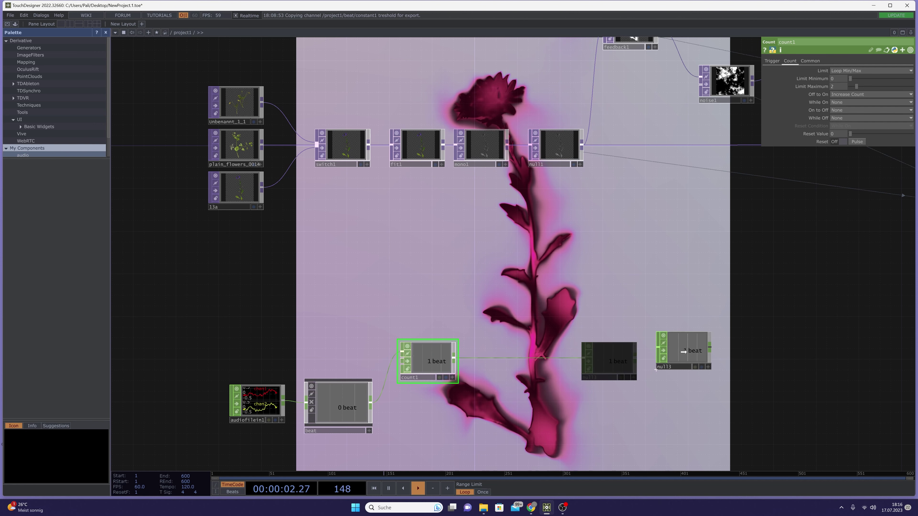
pyautogui.moveTo(554, 340); pyautogui.dragTo(539, 321)
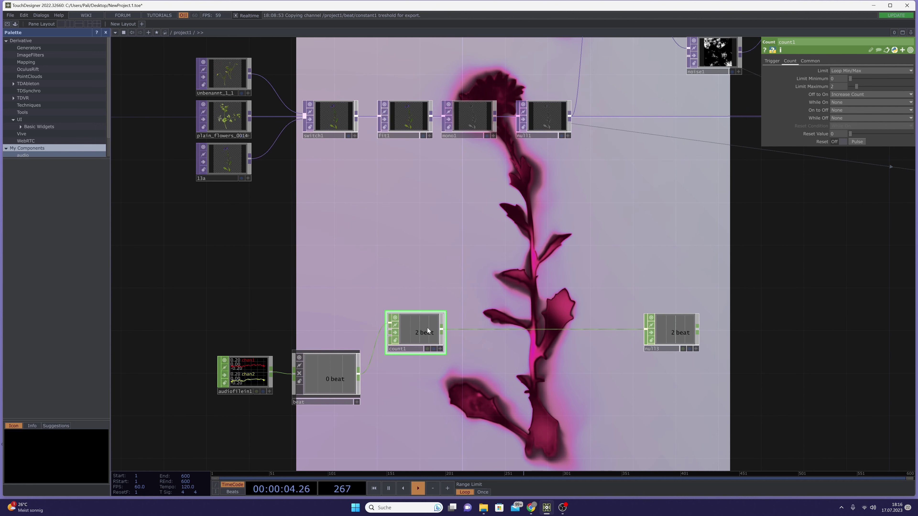
pyautogui.moveTo(461, 332); pyautogui.dragTo(437, 326)
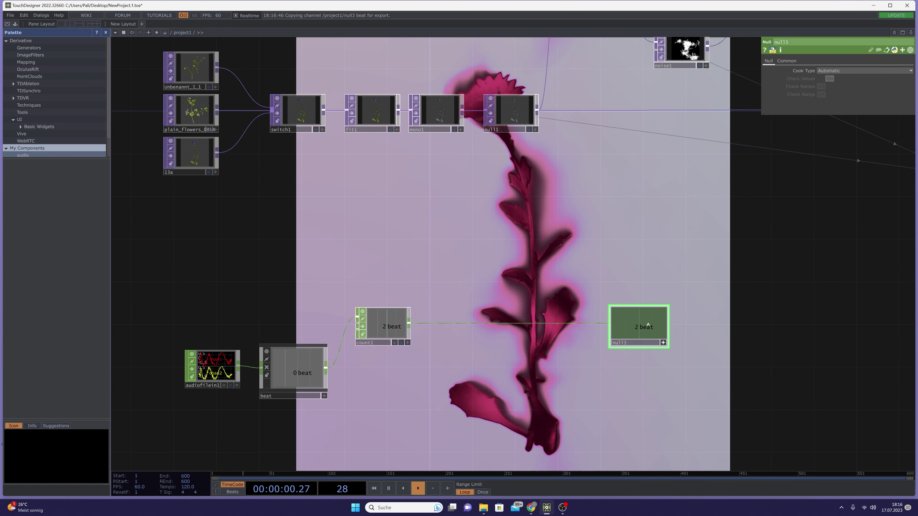
pyautogui.click(295, 114)
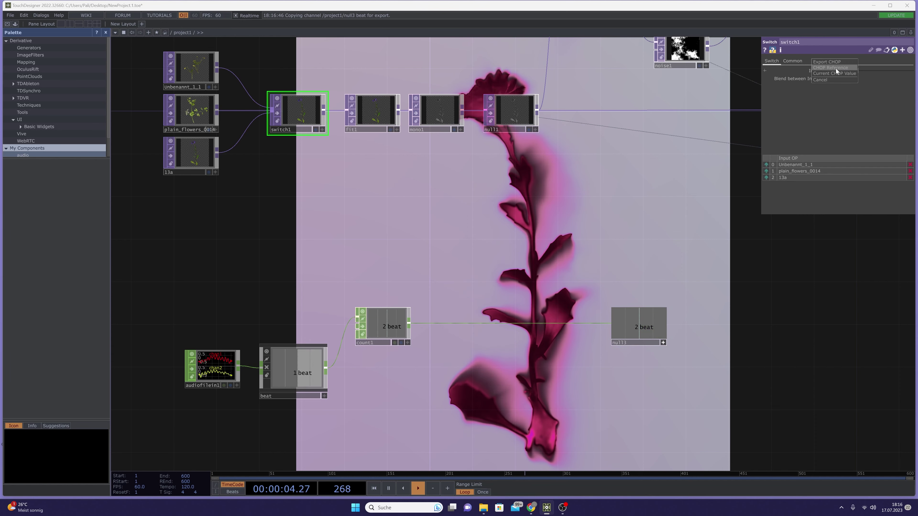
pyautogui.click(835, 68)
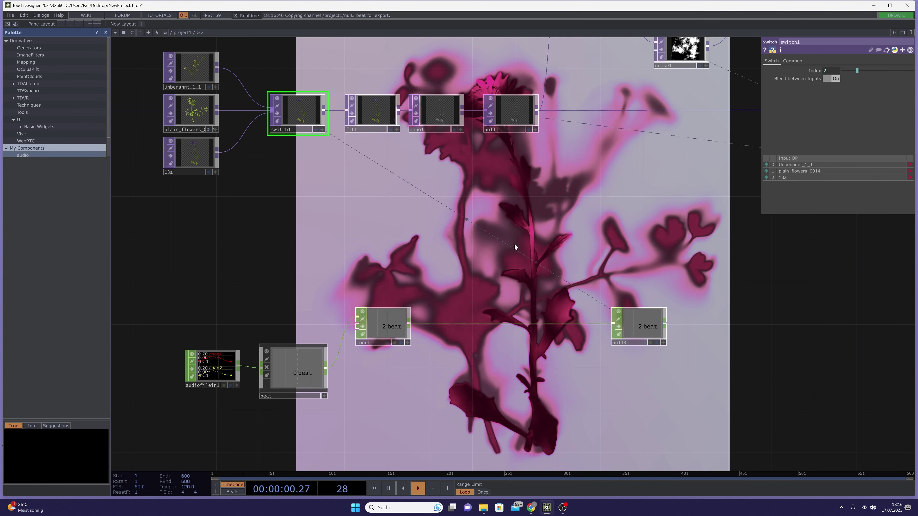
# - Insert a Filter CHOP on the connection between count1 and null3
pyautogui.moveTo(577, 246); pyautogui.dragTo(544, 200)
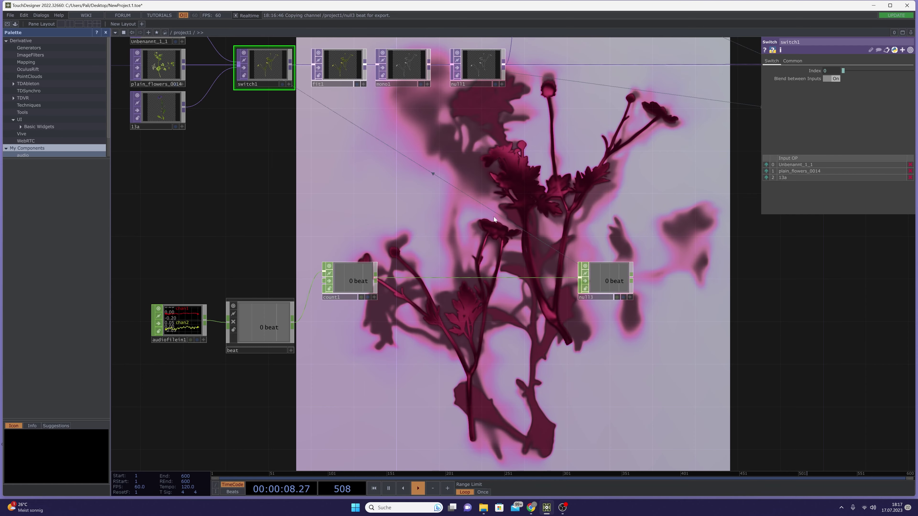
pyautogui.rightClick(423, 277)
pyautogui.click(429, 270)
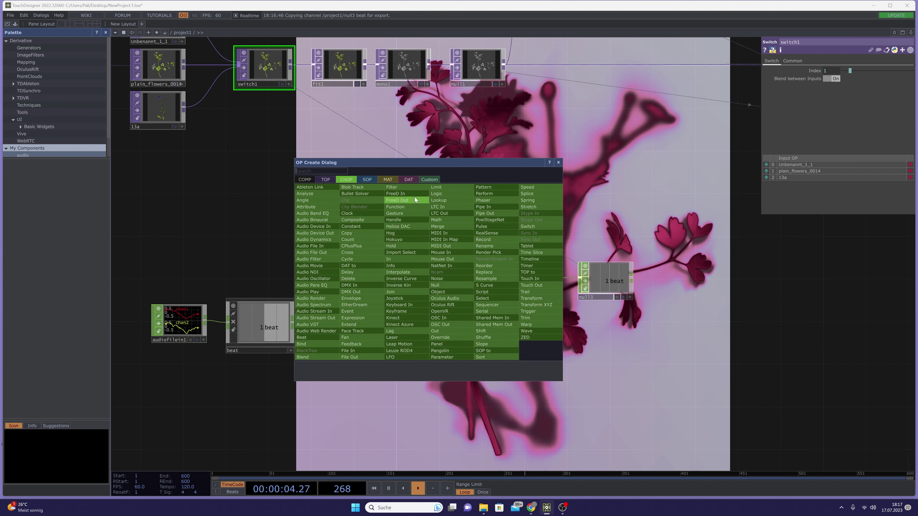
pyautogui.click(401, 187)
pyautogui.click(430, 280)
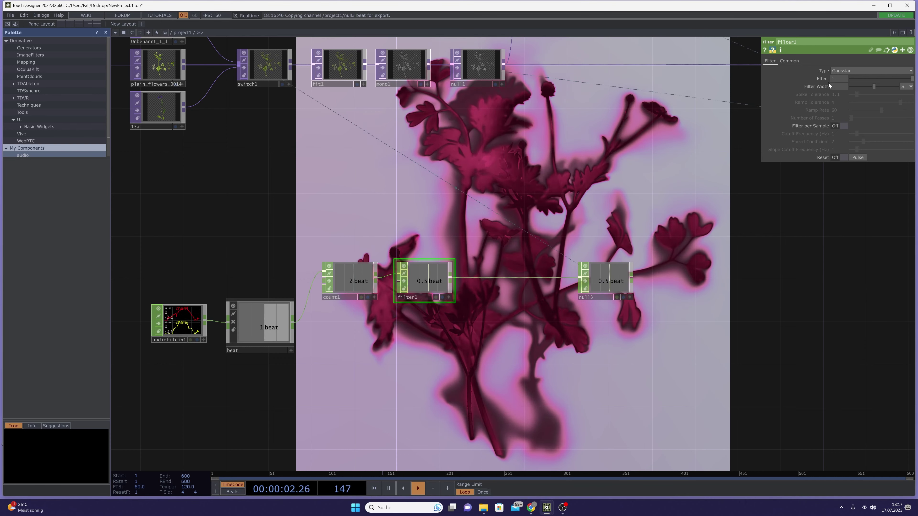
# - Set filter1's Filter Width to 0.25
pyautogui.click(838, 87)
pyautogui.write('0.25')
pyautogui.press('Return')
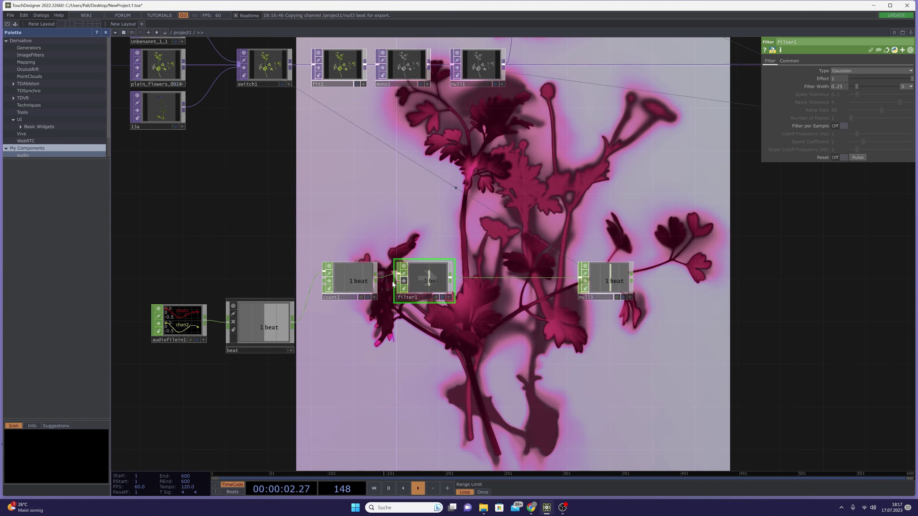
# - Duplicate the count1, filter1 and null3 chain, placing the copy directly below the original with the beat component as its input
pyautogui.scroll(-3, 500, 316)
pyautogui.moveTo(651, 307)
pyautogui.mouseDown()
pyautogui.moveTo(470, 313)
pyautogui.moveTo(640, 300)
pyautogui.mouseUp()
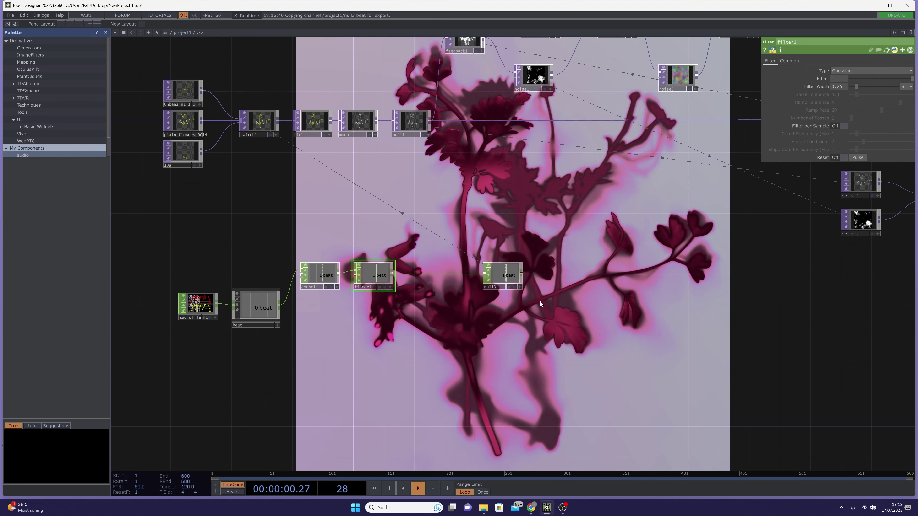
pyautogui.moveTo(326, 275); pyautogui.dragTo(318, 268)
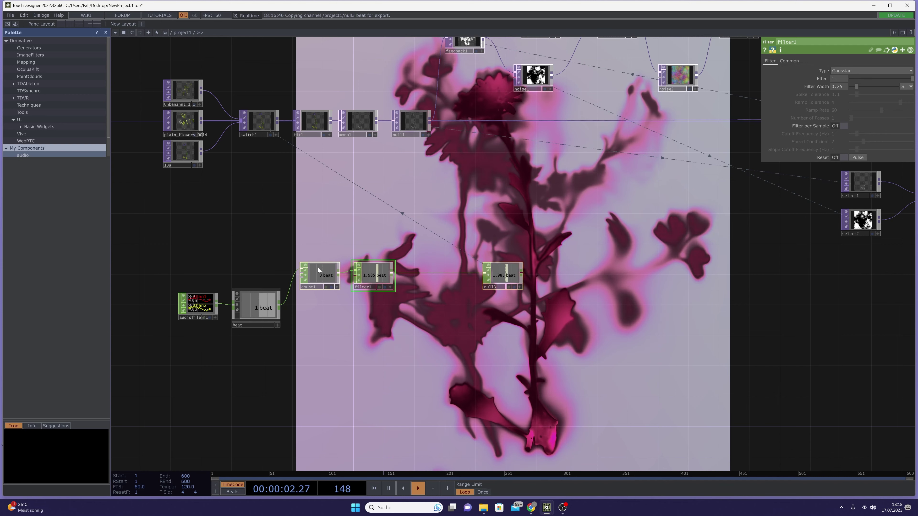
pyautogui.hotkey('ctrl', 'c')
pyautogui.hotkey('ctrl', 'v')
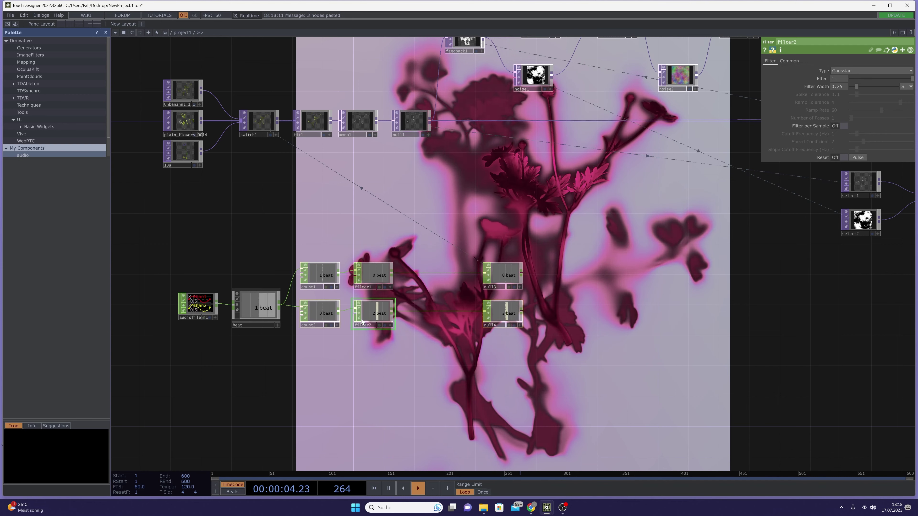
# - Turn count2's Limit off so its beat count increases without looping
pyautogui.click(321, 314)
pyautogui.scroll(8, 321, 314)
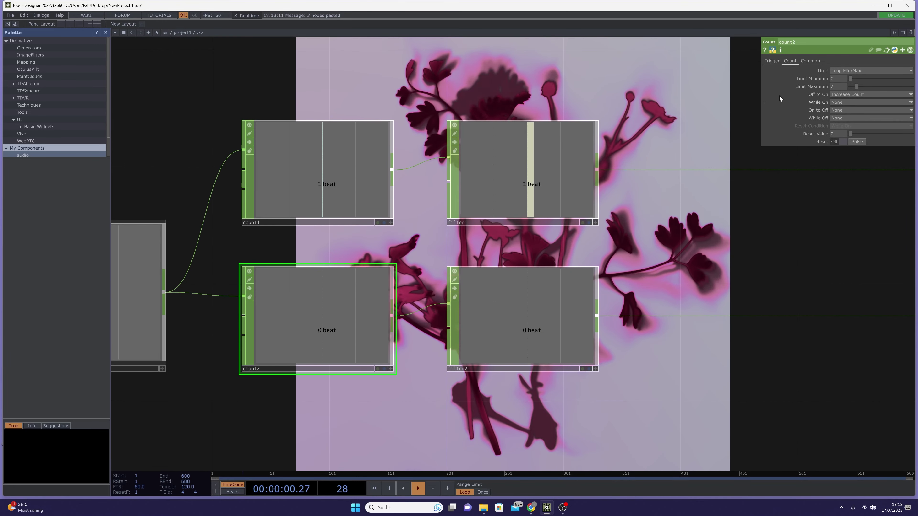
pyautogui.click(850, 71)
pyautogui.click(848, 78)
# - Examine how the unlimited count from count2 passes through filter2 to null4, compared with the looping chain above
pyautogui.moveTo(370, 394); pyautogui.dragTo(419, 382)
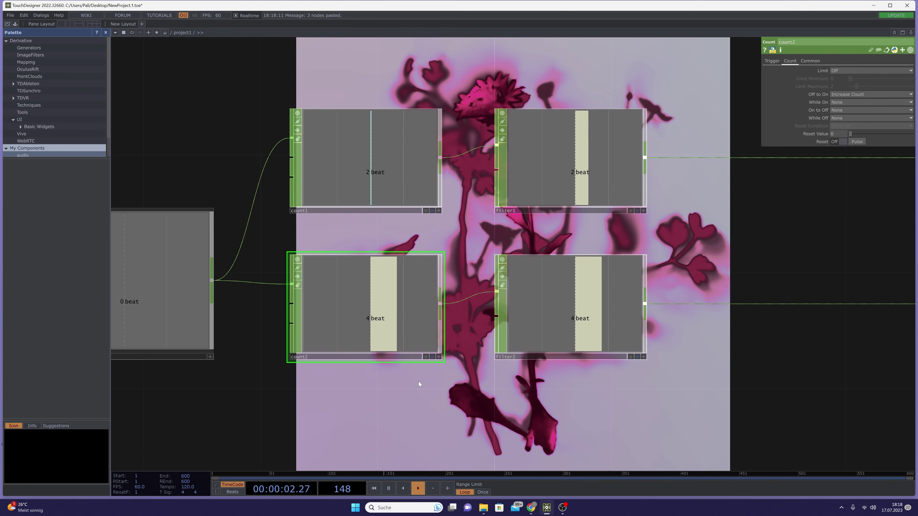
pyautogui.scroll(2, 405, 347)
pyautogui.scroll(-5, 383, 296)
pyautogui.scroll(2, 432, 284)
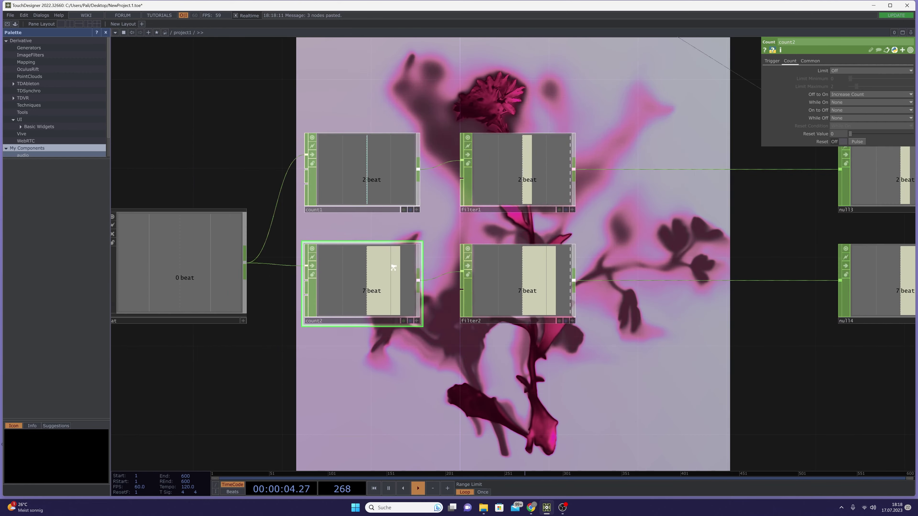
pyautogui.scroll(2, 394, 267)
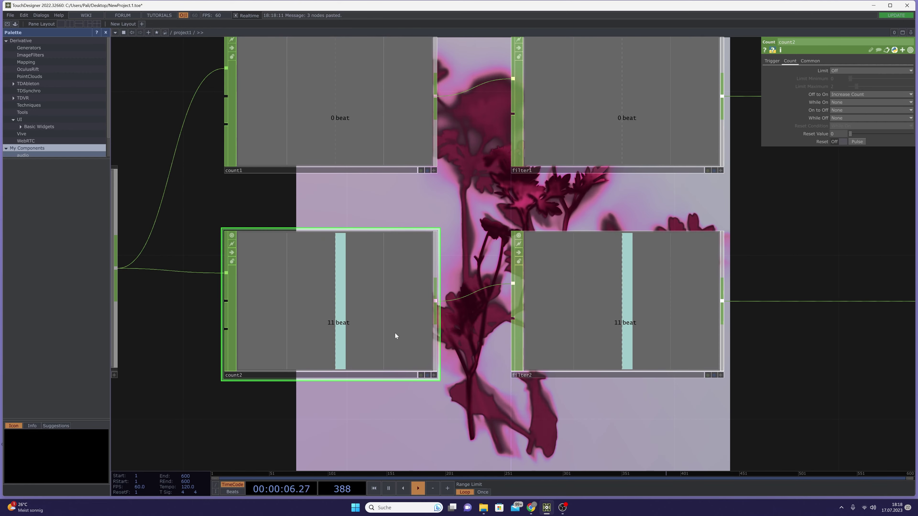
pyautogui.scroll(-1, 323, 329)
pyautogui.scroll(-3, 336, 325)
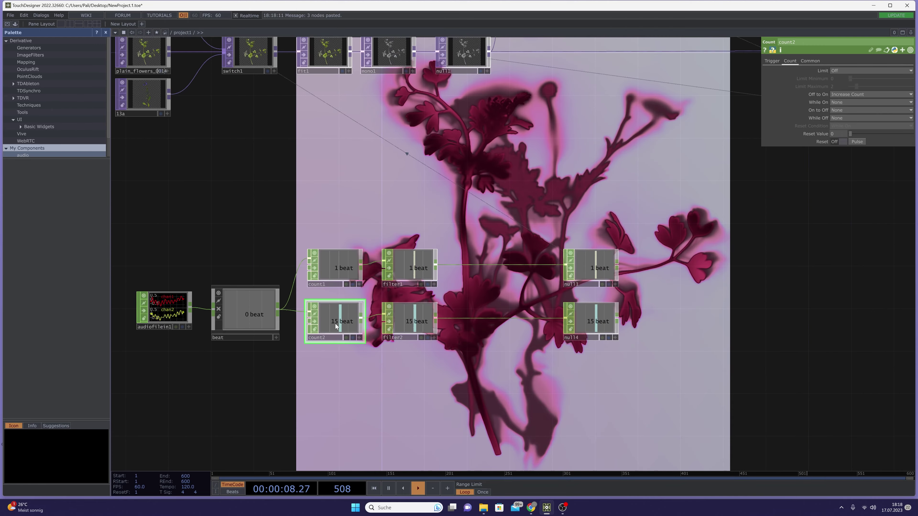
pyautogui.scroll(2, 364, 318)
pyautogui.moveTo(665, 352); pyautogui.dragTo(467, 354)
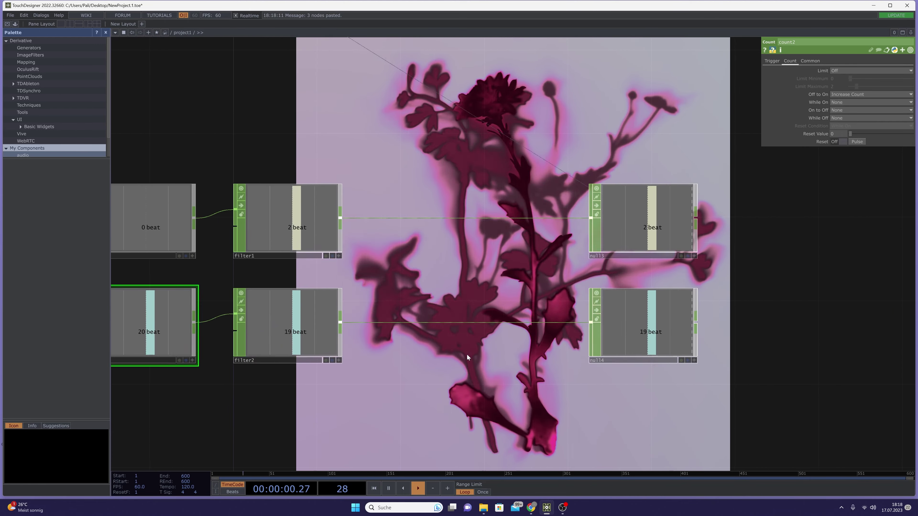
pyautogui.scroll(-1, 467, 354)
pyautogui.moveTo(632, 368); pyautogui.dragTo(440, 382)
# - Select the noise5 TOP and show its Transform parameters
pyautogui.click(476, 314)
pyautogui.scroll(-1, 466, 319)
pyautogui.scroll(-3, 440, 382)
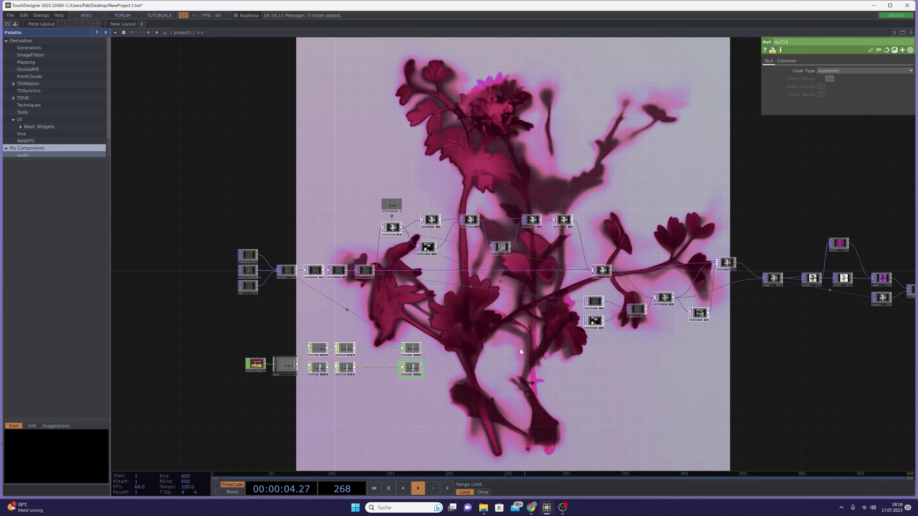
pyautogui.moveTo(519, 348); pyautogui.dragTo(427, 339)
pyautogui.click(746, 228)
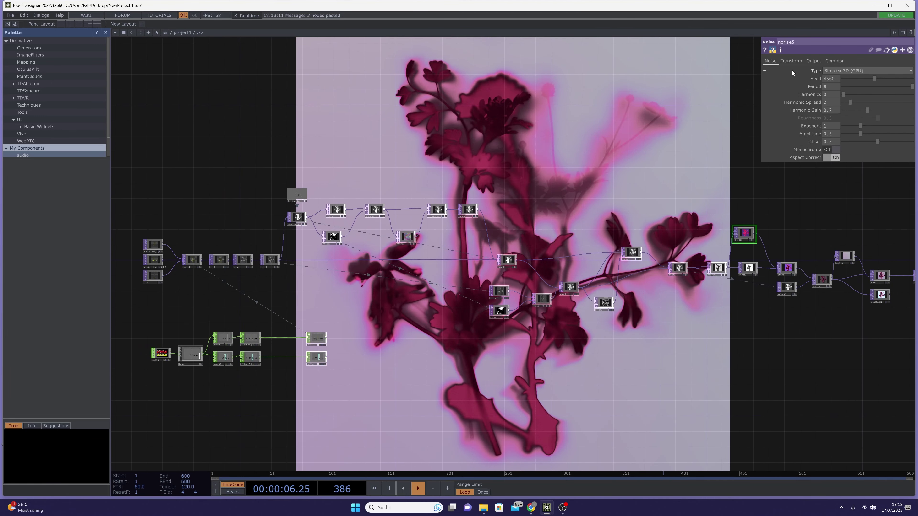
pyautogui.click(789, 60)
pyautogui.moveTo(785, 212); pyautogui.dragTo(673, 245)
pyautogui.scroll(6, 667, 239)
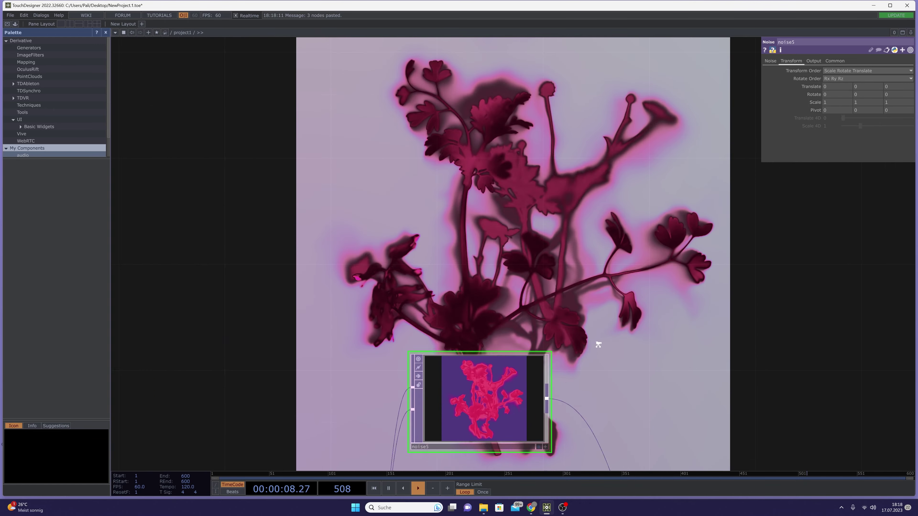
pyautogui.moveTo(504, 328); pyautogui.dragTo(492, 229)
pyautogui.scroll(2, 480, 300)
pyautogui.scroll(-5, 481, 297)
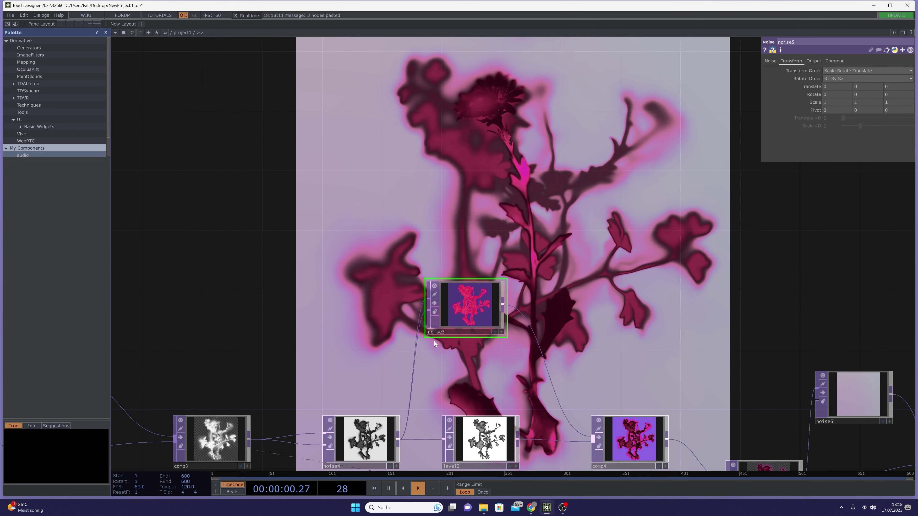
# - Link null4's beat channel to the Z value of noise5's Translate as a CHOP Reference
pyautogui.moveTo(391, 322); pyautogui.dragTo(668, 210)
pyautogui.scroll(-2, 668, 210)
pyautogui.moveTo(333, 409); pyautogui.dragTo(812, 244)
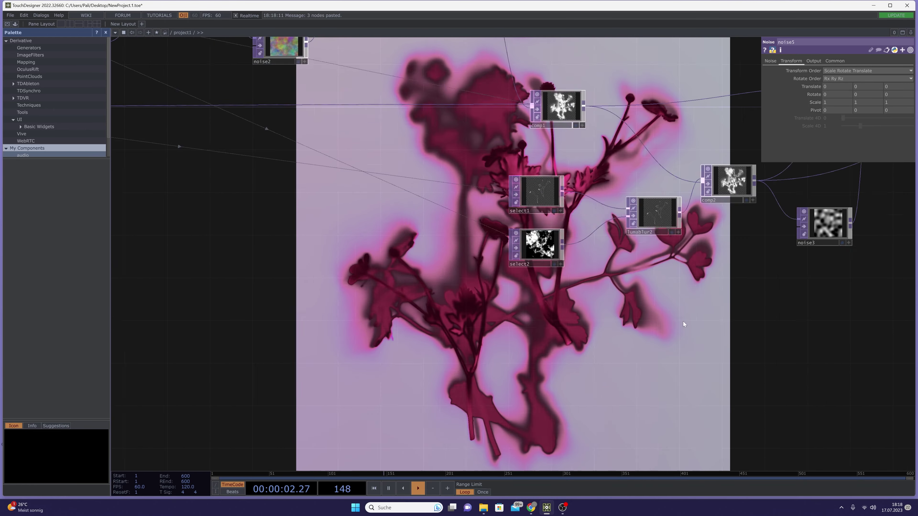
pyautogui.moveTo(197, 332); pyautogui.dragTo(740, 258)
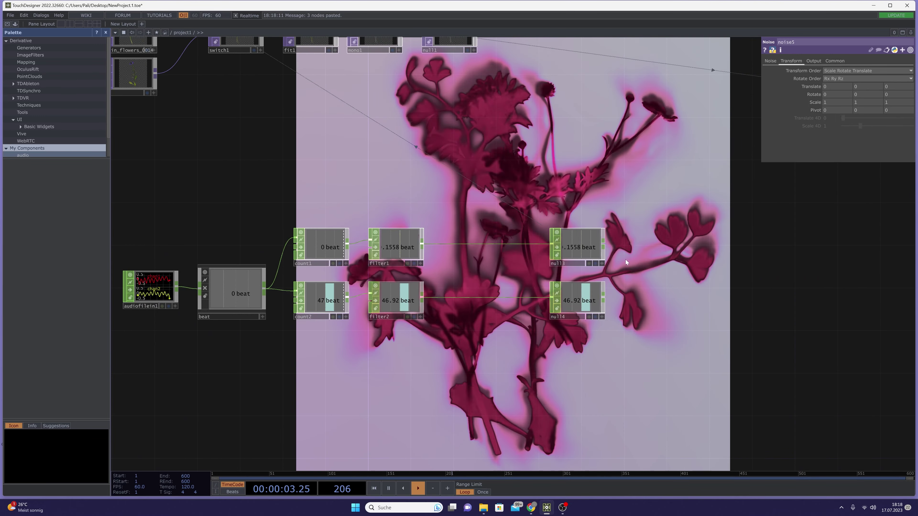
pyautogui.click(601, 317)
pyautogui.moveTo(572, 307); pyautogui.dragTo(891, 86)
pyautogui.click(896, 82)
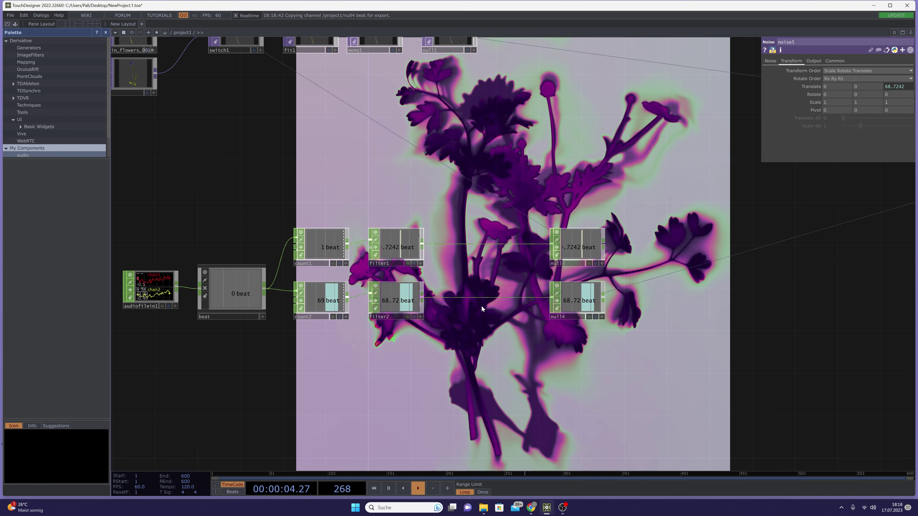
# - Try a Filter Width of 1 on filter2 for slower colour transitions
pyautogui.click(410, 301)
pyautogui.scroll(4, 397, 290)
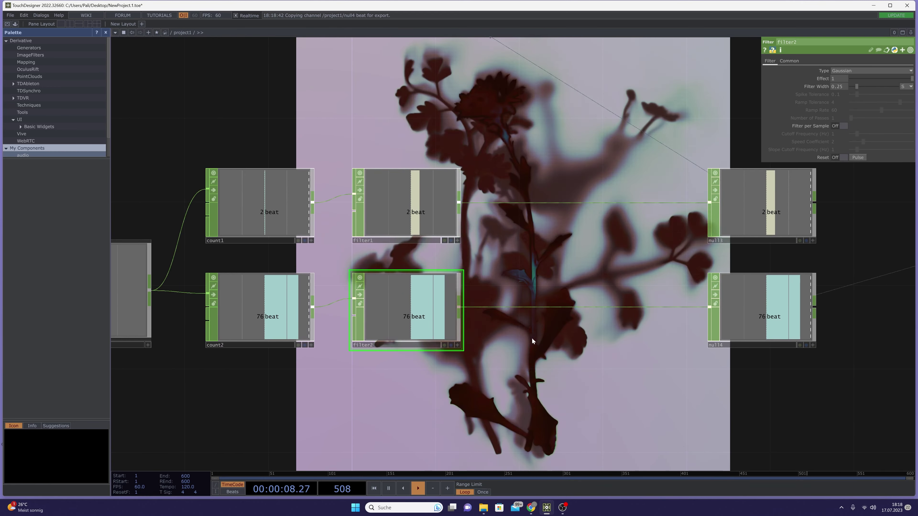
pyautogui.moveTo(564, 324); pyautogui.dragTo(514, 229)
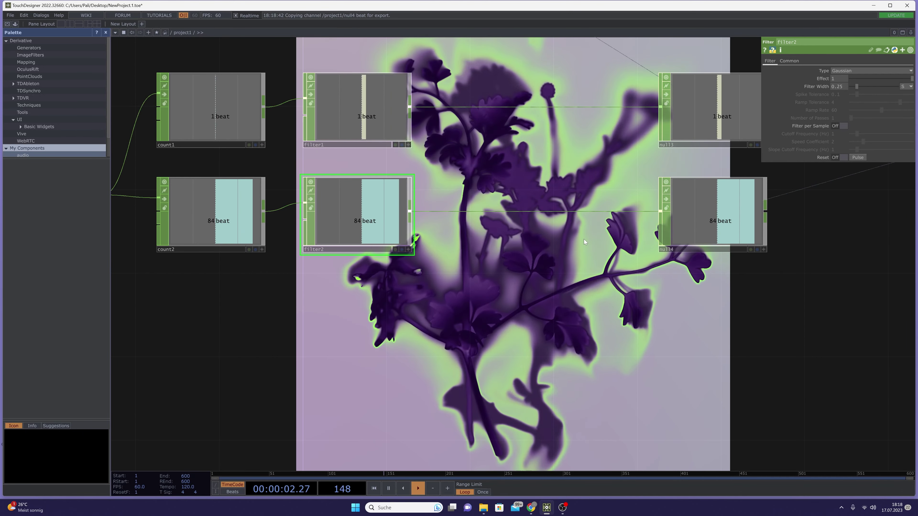
pyautogui.moveTo(584, 239); pyautogui.dragTo(493, 309)
pyautogui.click(843, 87)
pyautogui.write('1')
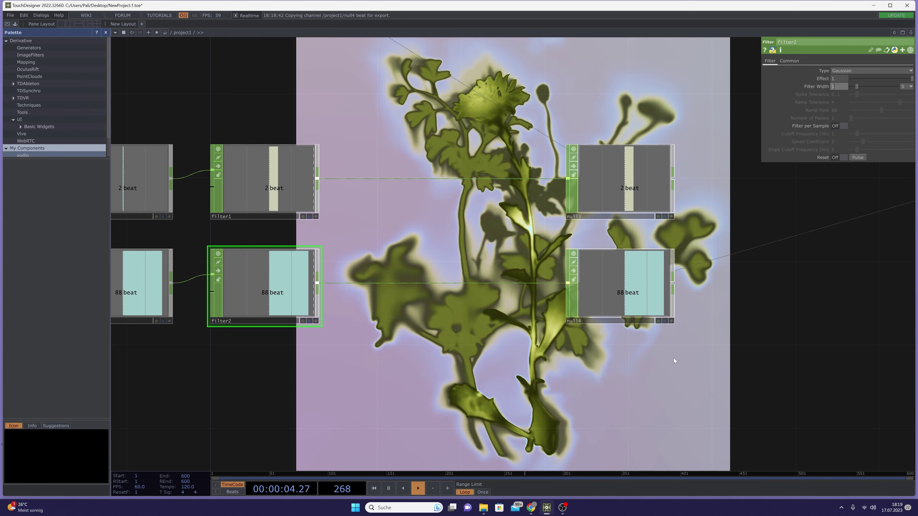
pyautogui.press('Return')
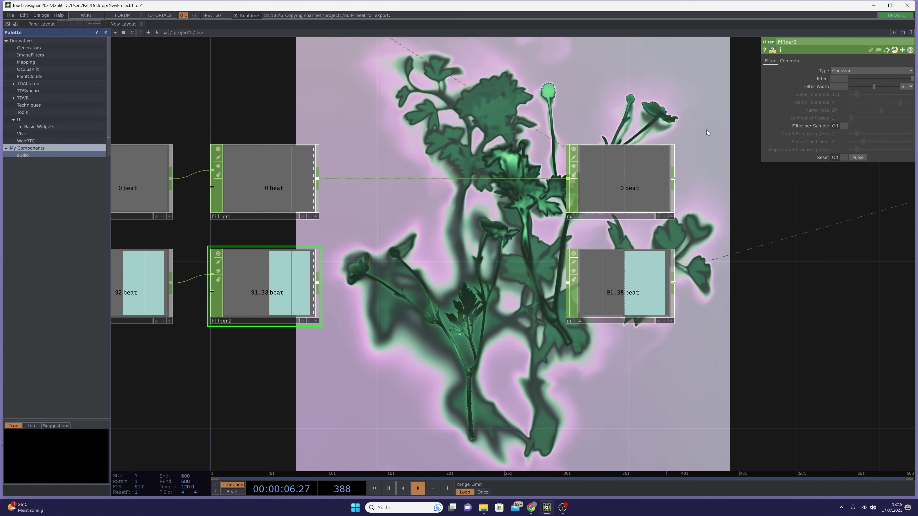
# - Restore filter2's Filter Width to .25
pyautogui.click(837, 86)
pyautogui.write('.25')
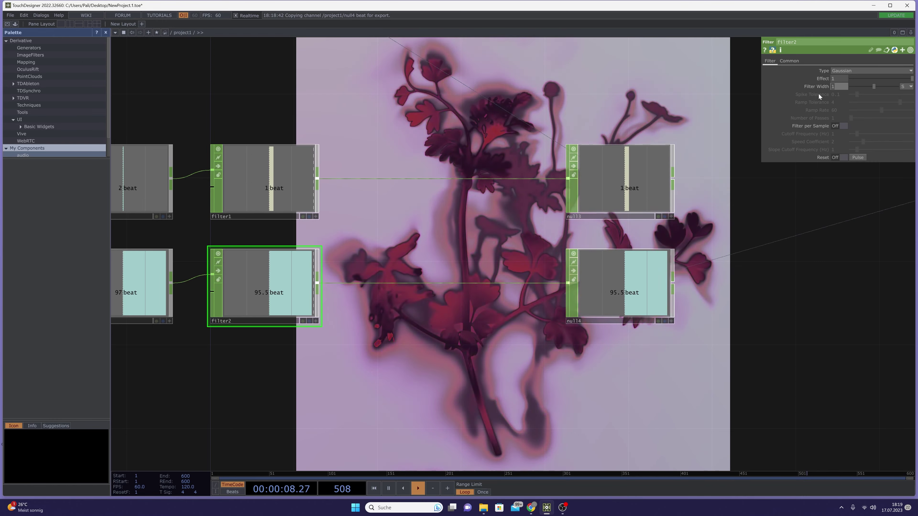
pyautogui.press('Return')
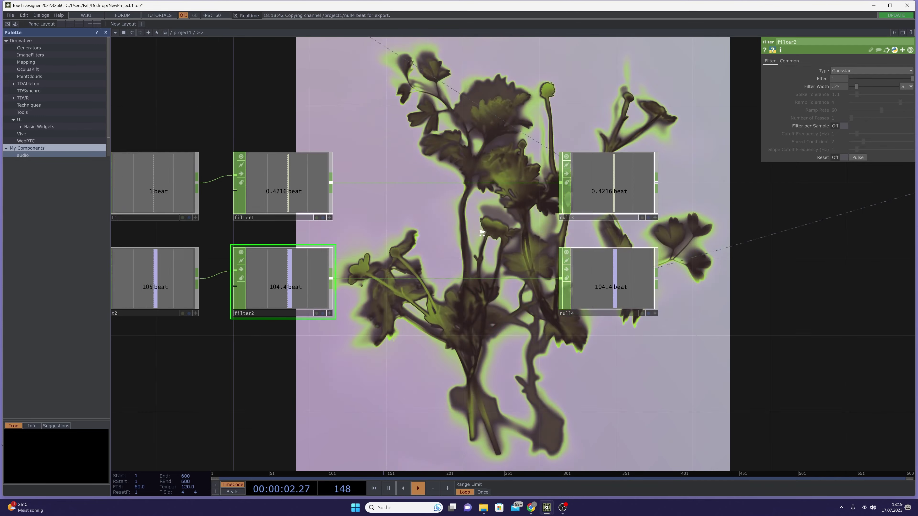
# - Select noise5 and inspect the expression driving its Translate Z
pyautogui.scroll(-5, 686, 250)
pyautogui.scroll(1, 715, 248)
pyautogui.scroll(-4, 737, 249)
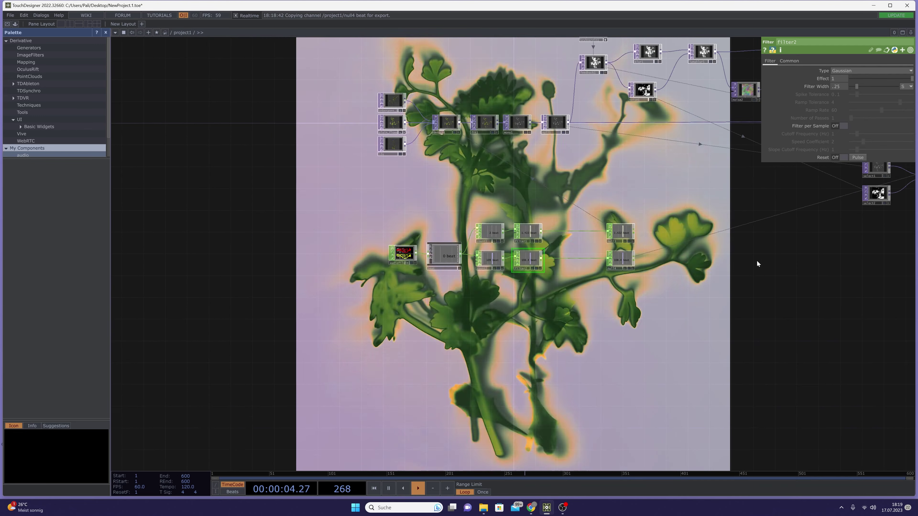
pyautogui.moveTo(757, 260); pyautogui.dragTo(398, 306)
pyautogui.moveTo(642, 306); pyautogui.dragTo(362, 367)
pyautogui.click(576, 192)
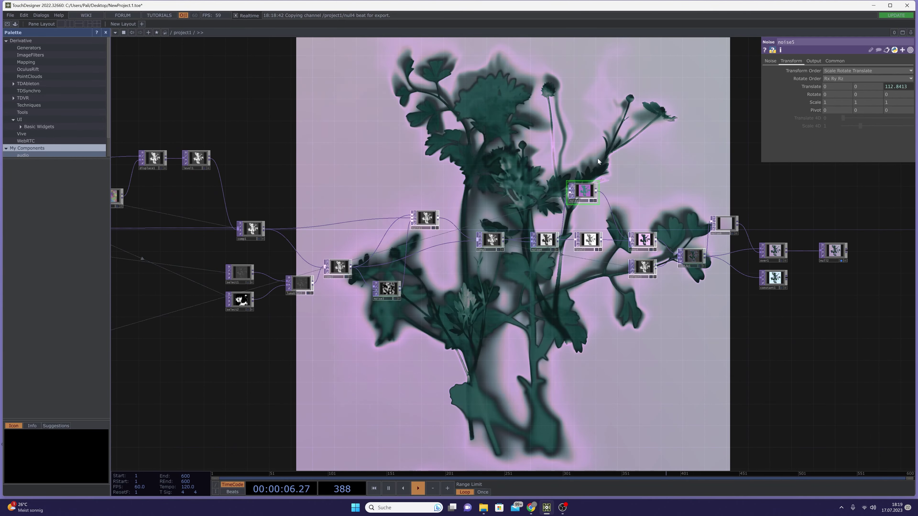
pyautogui.scroll(5, 597, 159)
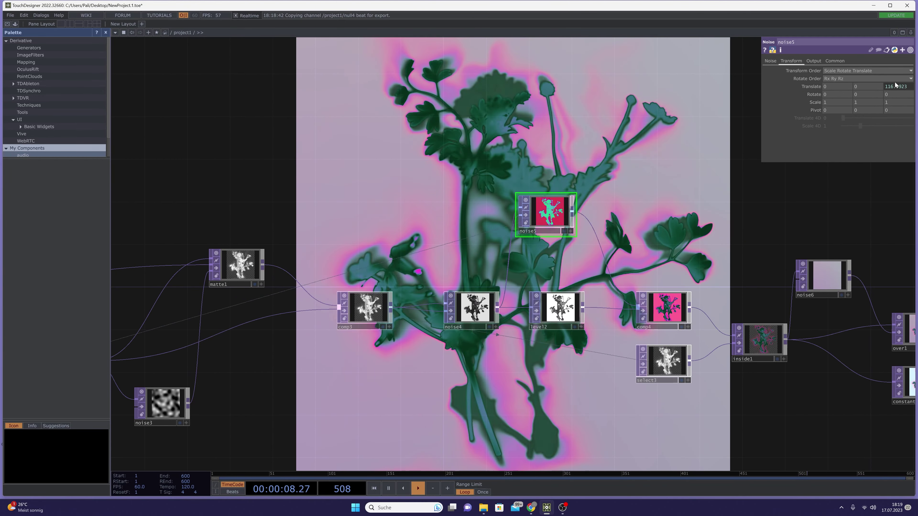
pyautogui.click(895, 87)
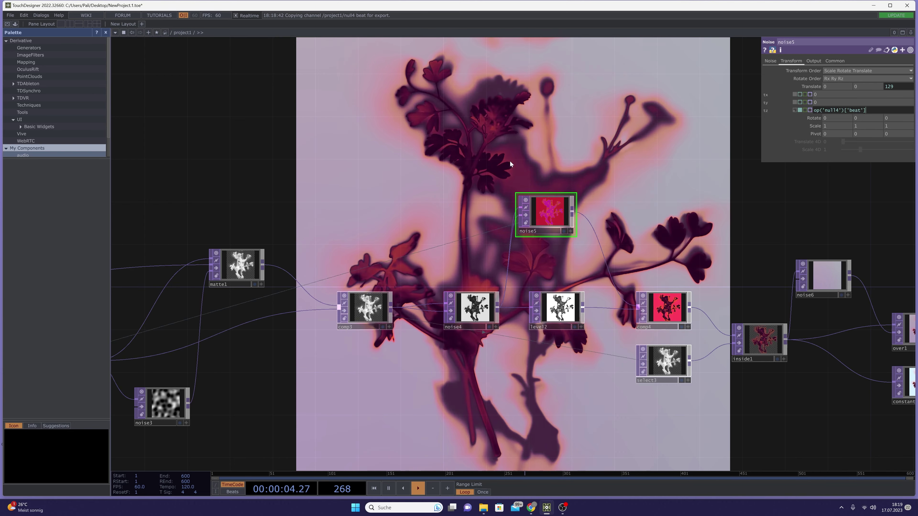
# - Trace noise5's Translate Z reference back to null4 and review the count2 and filter2 chain that feeds it
pyautogui.moveTo(535, 362); pyautogui.dragTo(761, 341)
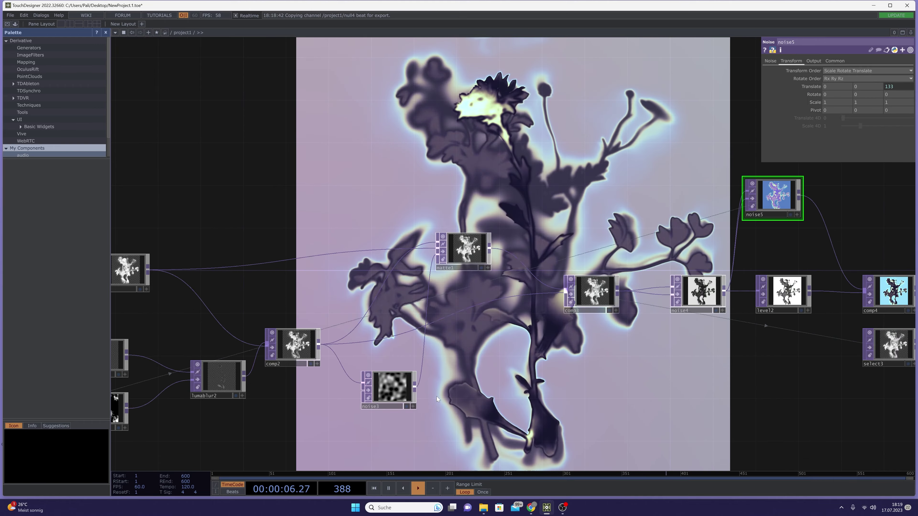
pyautogui.moveTo(405, 405); pyautogui.dragTo(692, 253)
pyautogui.moveTo(433, 296); pyautogui.dragTo(661, 294)
pyautogui.moveTo(366, 290); pyautogui.dragTo(645, 305)
pyautogui.moveTo(536, 274); pyautogui.dragTo(626, 184)
pyautogui.click(895, 88)
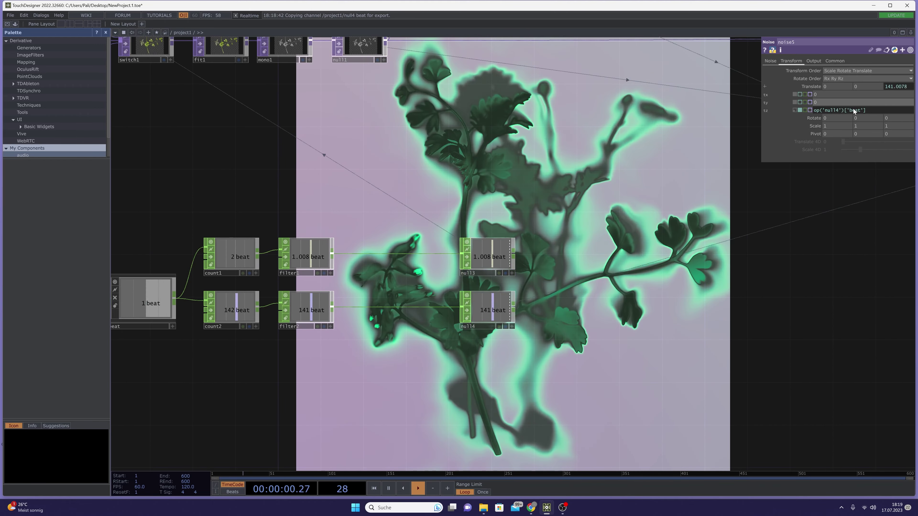
pyautogui.click(256, 311)
pyautogui.click(225, 314)
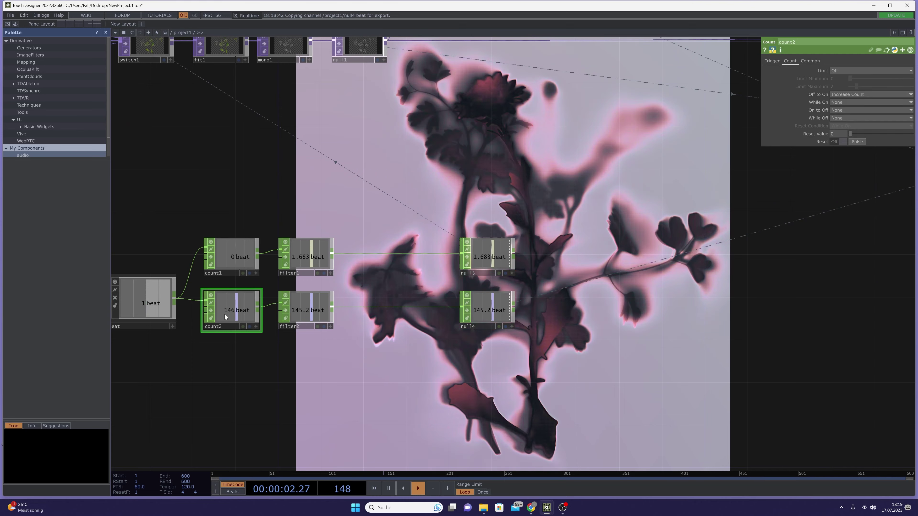
pyautogui.scroll(5, 224, 314)
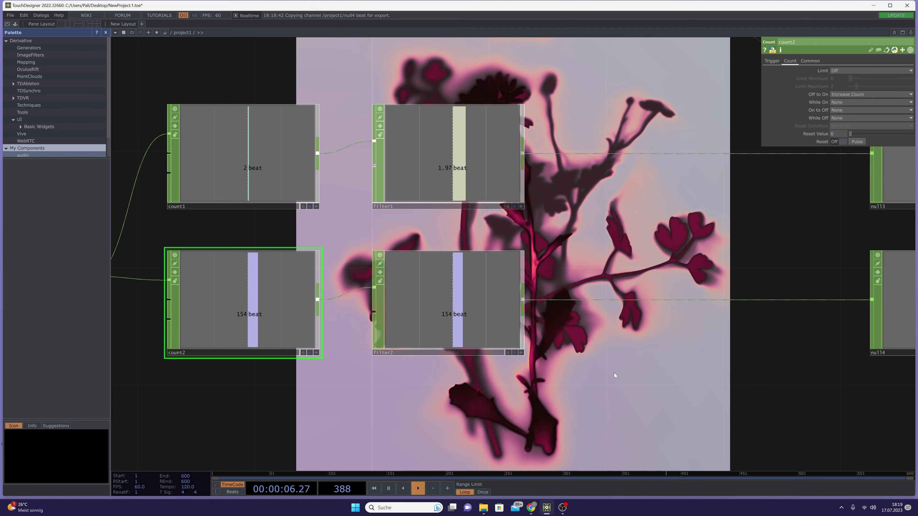
pyautogui.moveTo(614, 373); pyautogui.dragTo(367, 346)
pyautogui.scroll(-2, 480, 341)
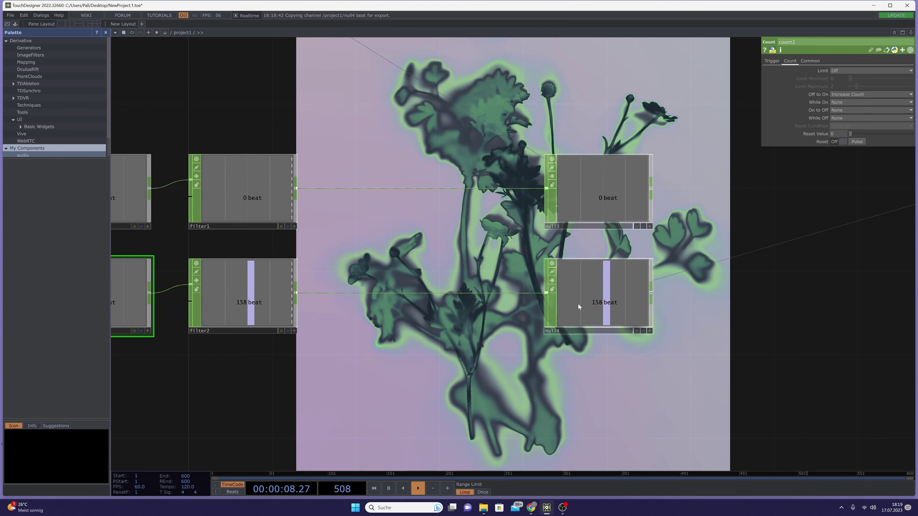
# - Make room before null4 and insert a Math CHOP on the wire between filter2 and null4
pyautogui.moveTo(578, 304); pyautogui.dragTo(664, 306)
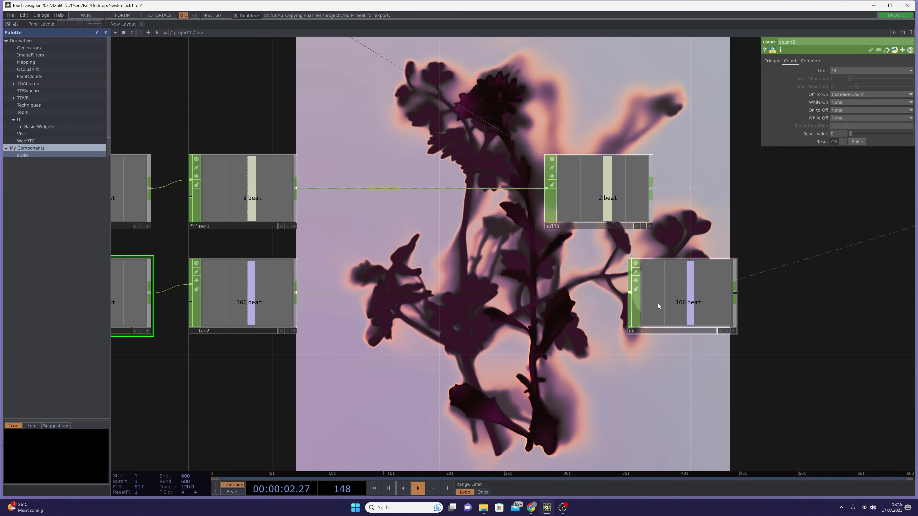
pyautogui.rightClick(352, 292)
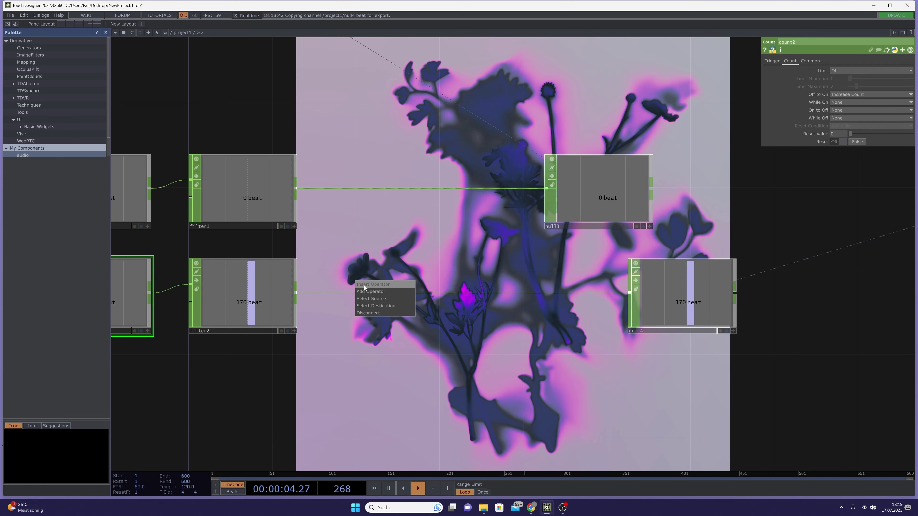
pyautogui.click(365, 286)
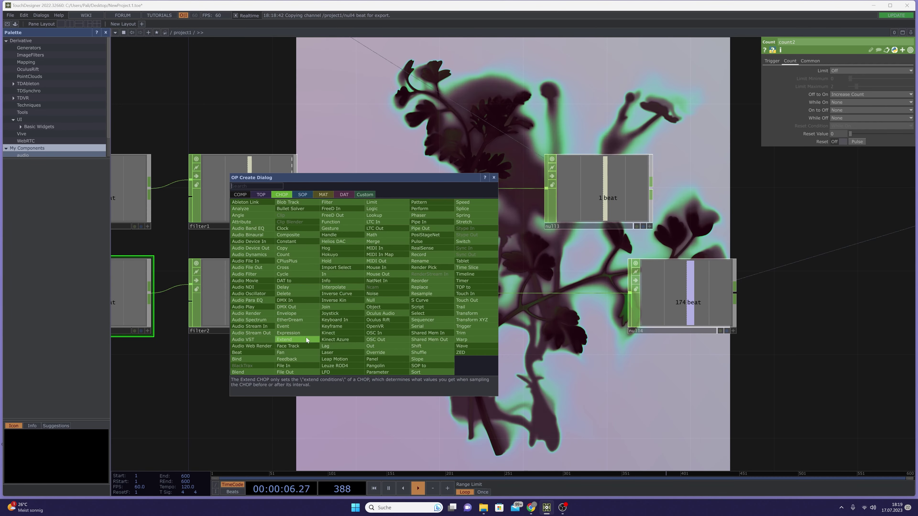
pyautogui.click(371, 235)
pyautogui.click(368, 297)
# - Set the upper To Range value of the new Math CHOP to 0.1
pyautogui.click(804, 60)
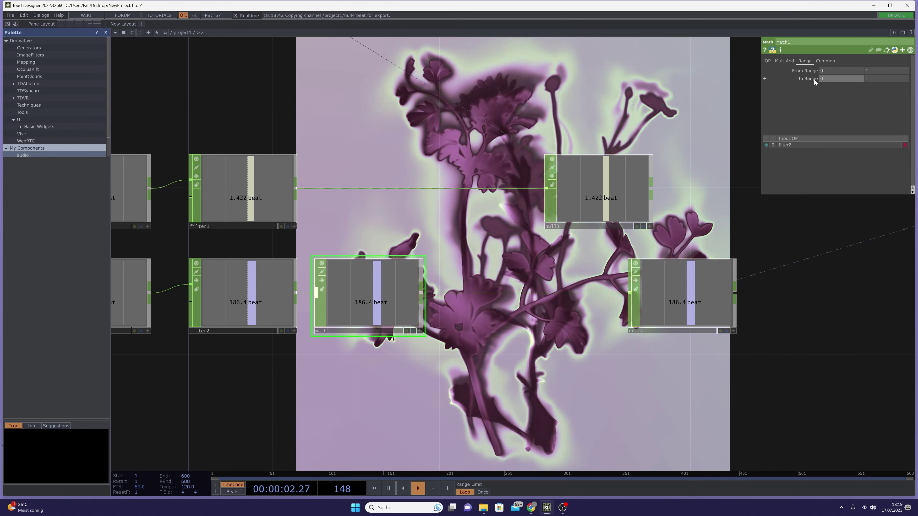
pyautogui.press('Tab')
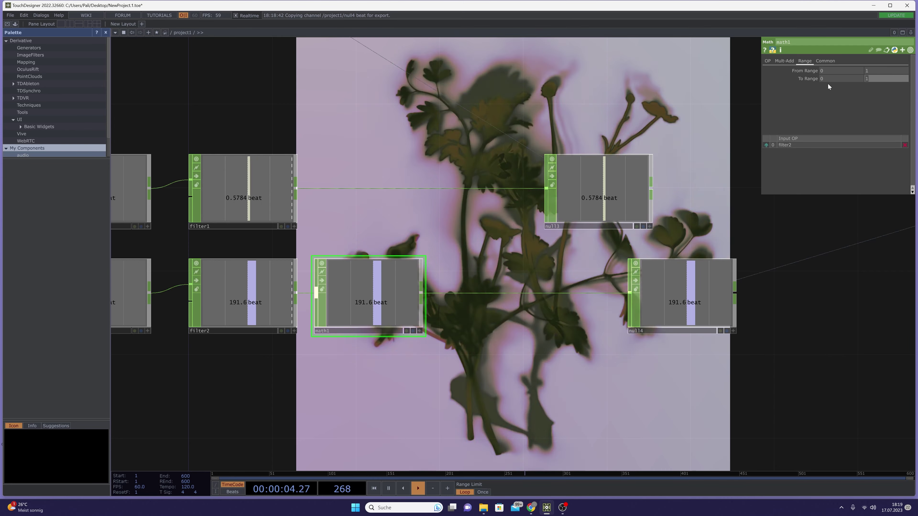
pyautogui.write('0-1')
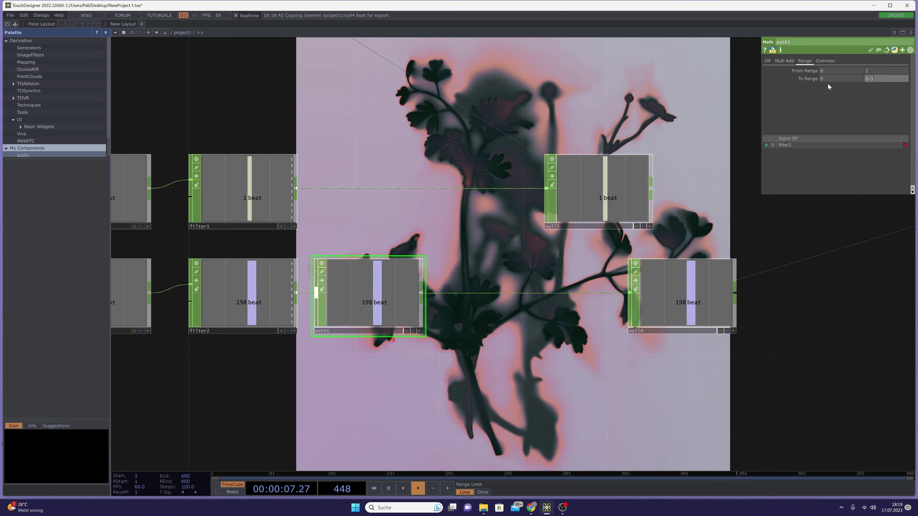
pyautogui.press('Return')
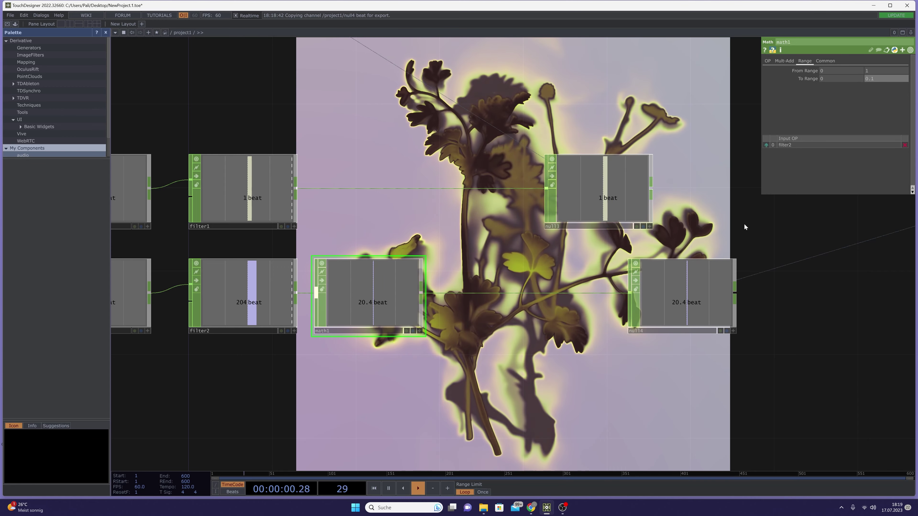
# - Drive noise6's Translate Z with null4's beat channel through a CHOP reference
pyautogui.scroll(3, 362, 308)
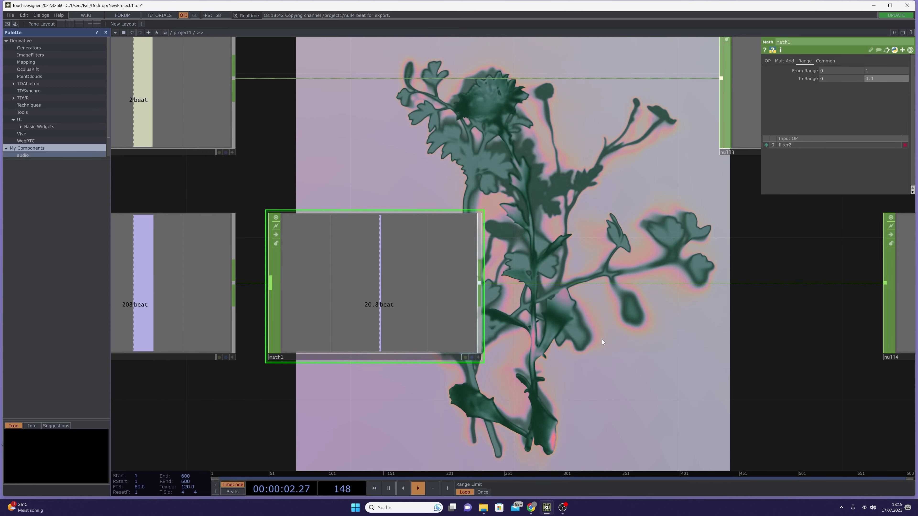
pyautogui.scroll(-2, 602, 339)
pyautogui.moveTo(619, 337); pyautogui.dragTo(434, 303)
pyautogui.scroll(-3, 385, 280)
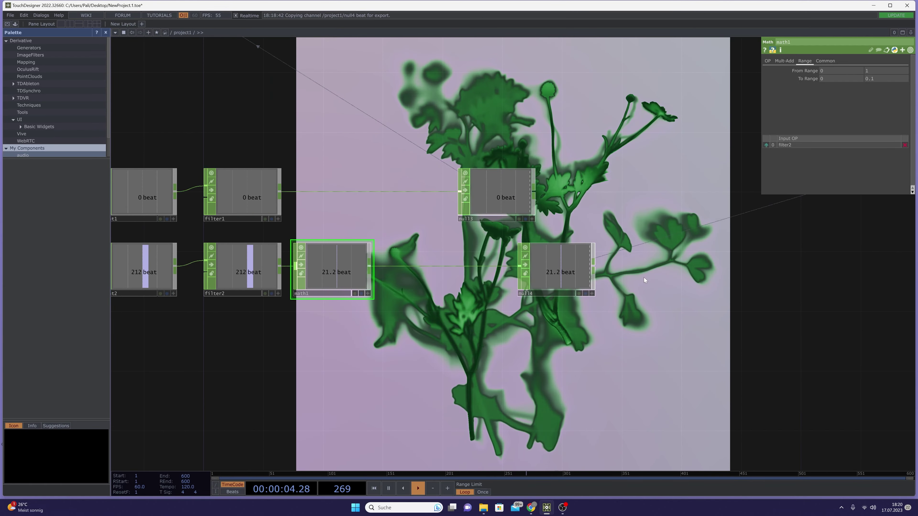
pyautogui.scroll(-4, 745, 313)
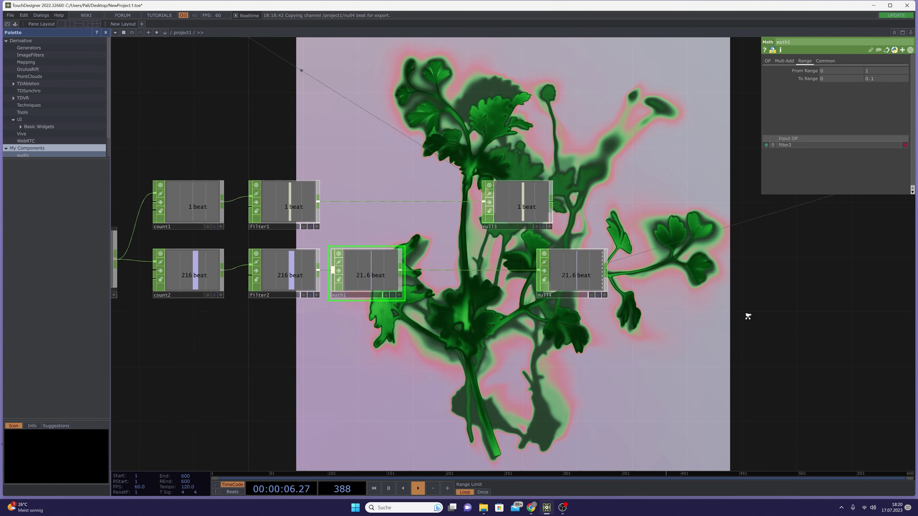
pyautogui.moveTo(734, 313); pyautogui.dragTo(627, 315)
pyautogui.scroll(-3, 701, 317)
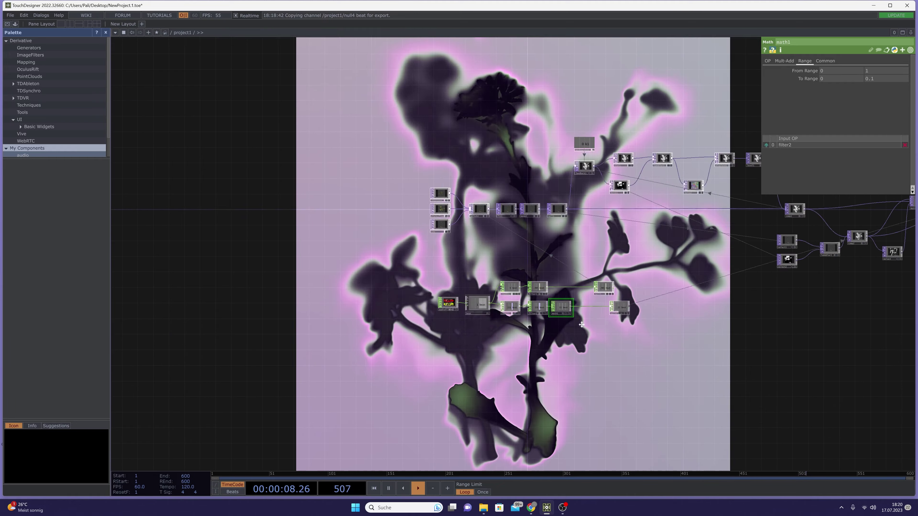
pyautogui.moveTo(742, 325); pyautogui.dragTo(500, 296)
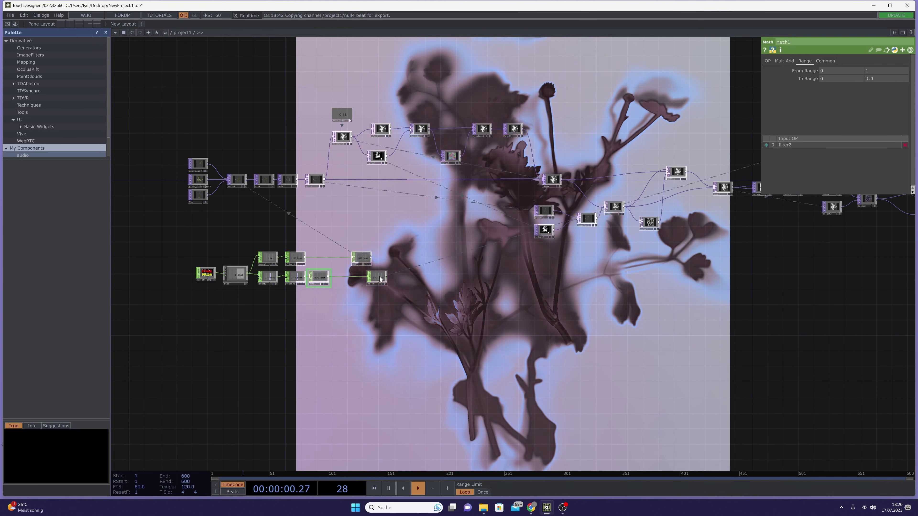
pyautogui.click(378, 280)
pyautogui.moveTo(642, 328); pyautogui.dragTo(348, 325)
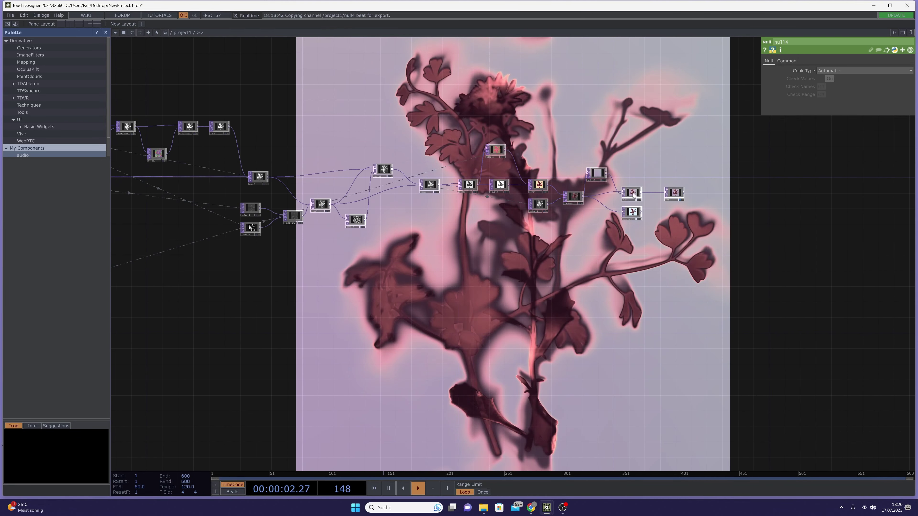
pyautogui.click(596, 174)
pyautogui.moveTo(169, 249); pyautogui.dragTo(561, 271)
pyautogui.scroll(4, 406, 274)
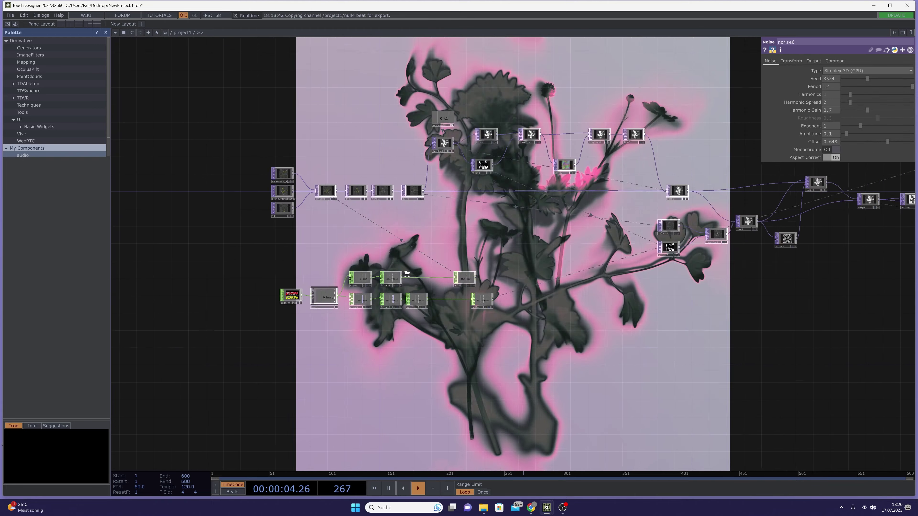
pyautogui.click(555, 332)
pyautogui.moveTo(541, 321); pyautogui.dragTo(898, 86)
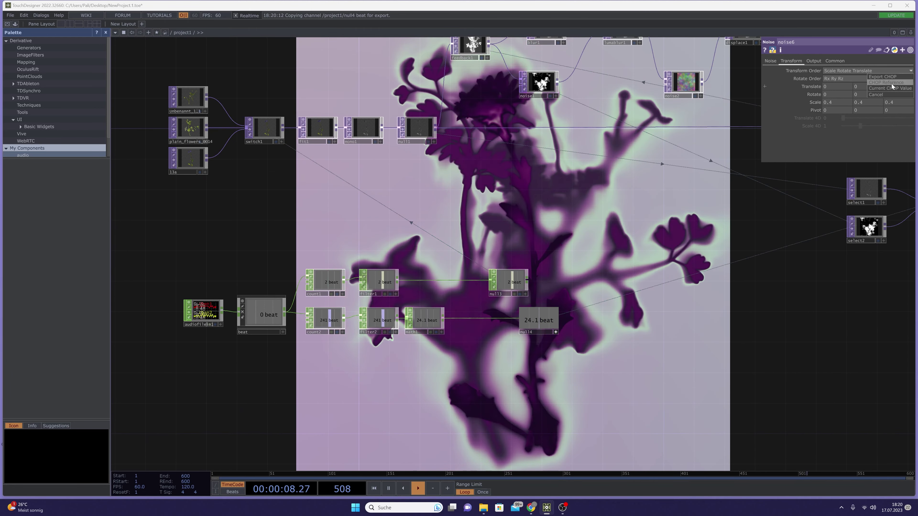
# - Shift inside1 and its downstream nodes away and respace comp4 and select3 to leave room before inside1
pyautogui.moveTo(880, 347); pyautogui.dragTo(393, 316)
pyautogui.moveTo(898, 171); pyautogui.dragTo(391, 292)
pyautogui.moveTo(695, 318); pyautogui.dragTo(629, 333)
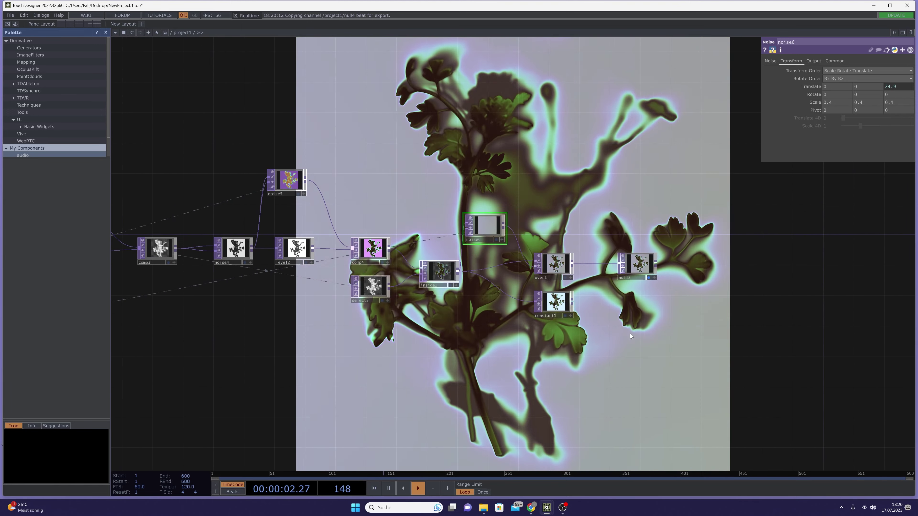
pyautogui.moveTo(681, 343); pyautogui.dragTo(438, 174, button='right')
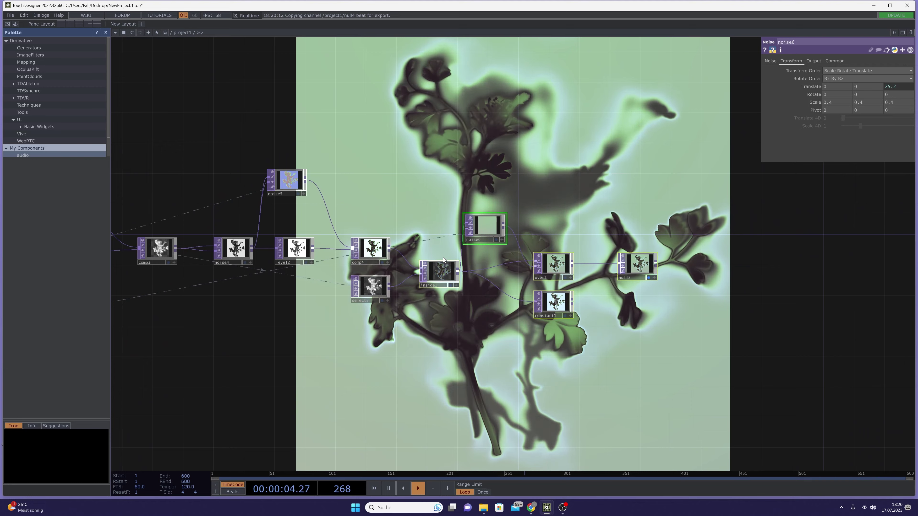
pyautogui.moveTo(440, 273); pyautogui.dragTo(516, 276)
pyautogui.scroll(4, 462, 228)
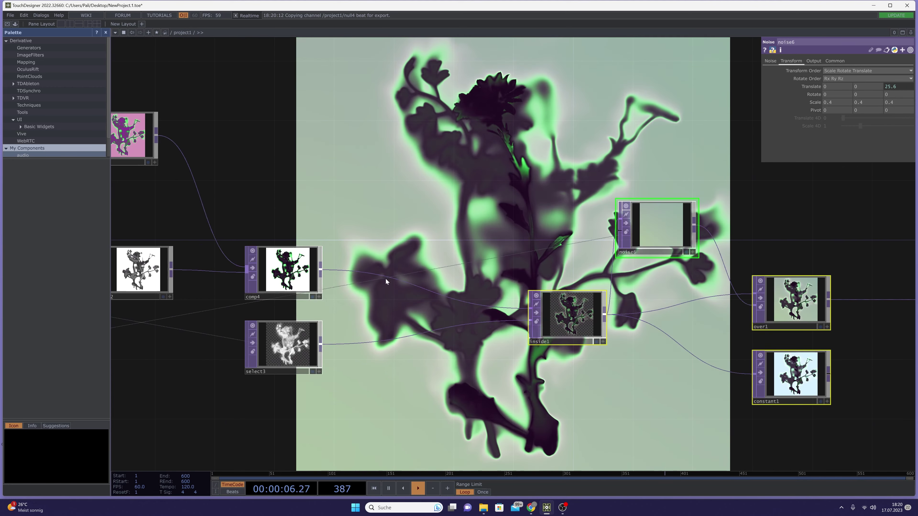
pyautogui.moveTo(283, 265); pyautogui.dragTo(268, 205)
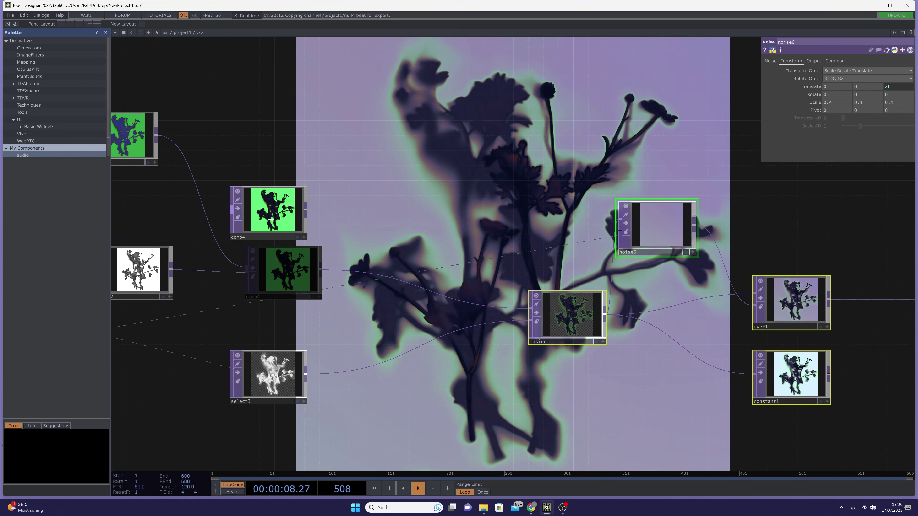
pyautogui.moveTo(331, 335); pyautogui.dragTo(332, 314)
pyautogui.moveTo(346, 265); pyautogui.dragTo(420, 303)
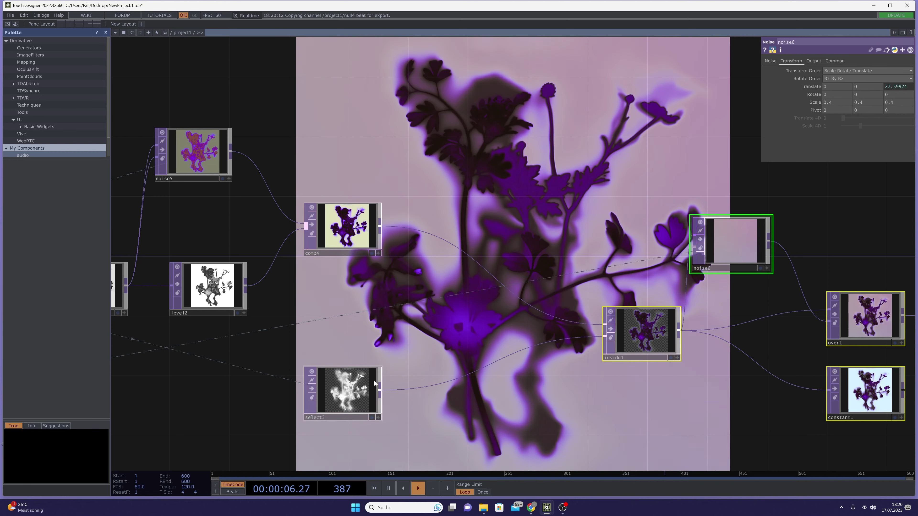
pyautogui.moveTo(383, 390); pyautogui.dragTo(519, 294)
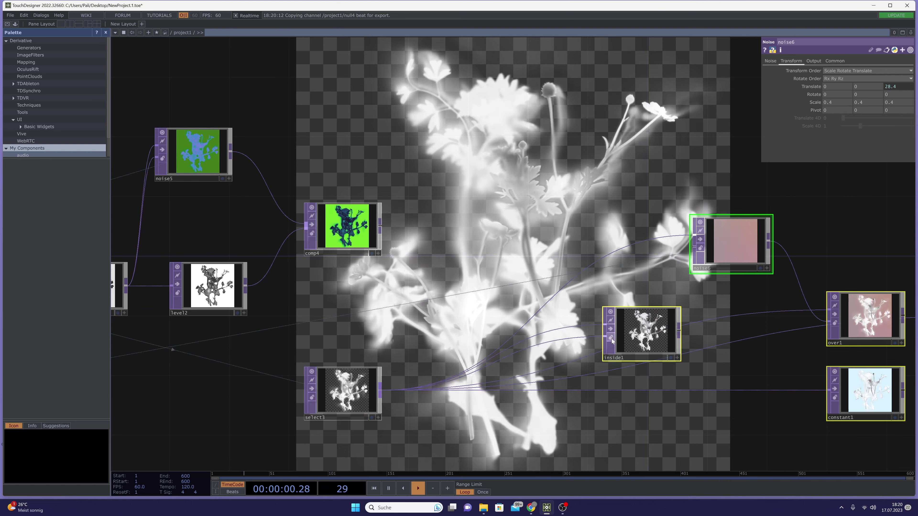
pyautogui.hotkey('ctrl', 'z')
pyautogui.click(504, 227)
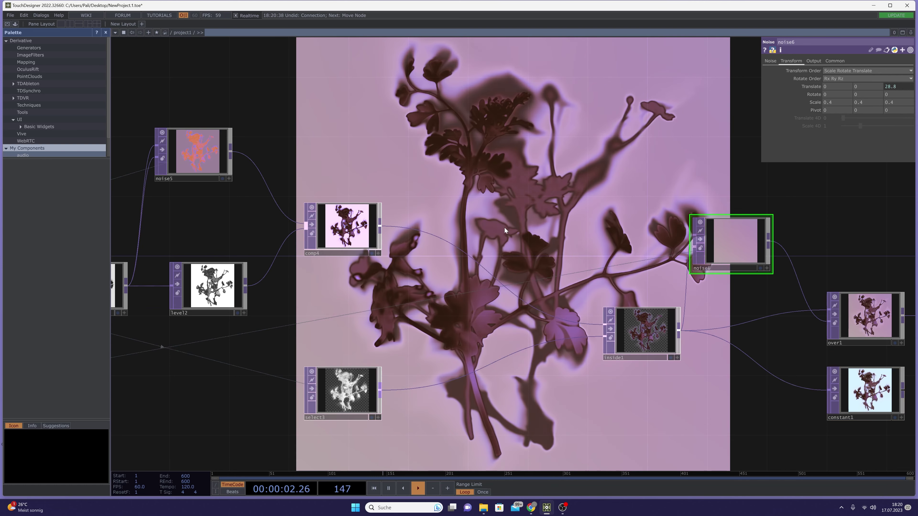
# - Wire select3 into inside1's first input, pause playback and insert a Constant TOP on that wire
pyautogui.moveTo(381, 391); pyautogui.dragTo(534, 307)
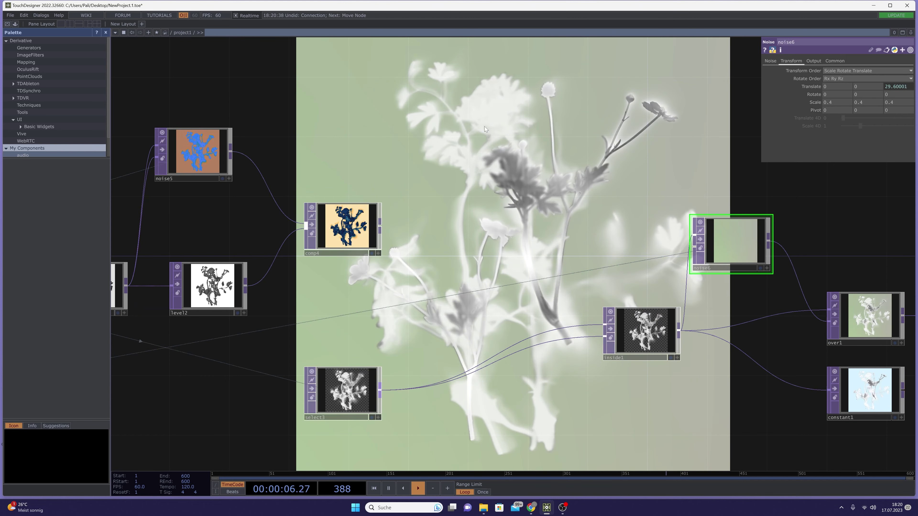
pyautogui.press('space')
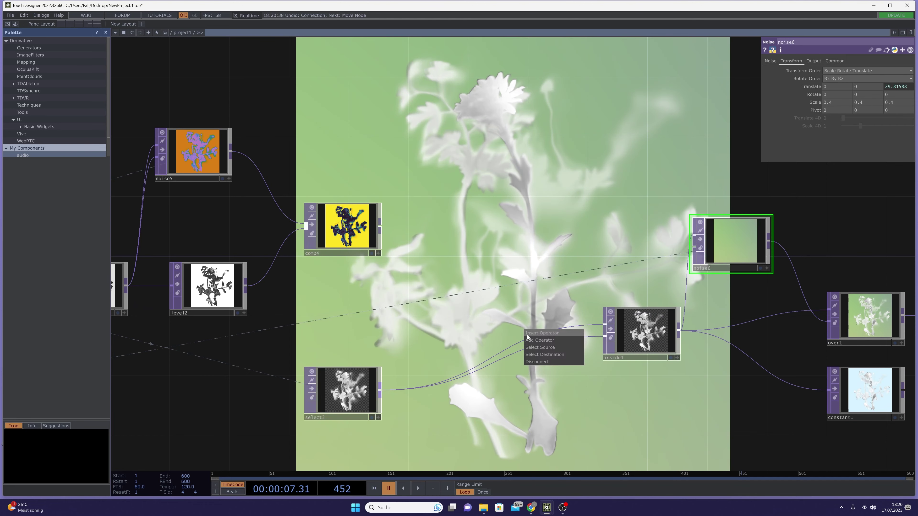
pyautogui.click(527, 334)
pyautogui.click(413, 325)
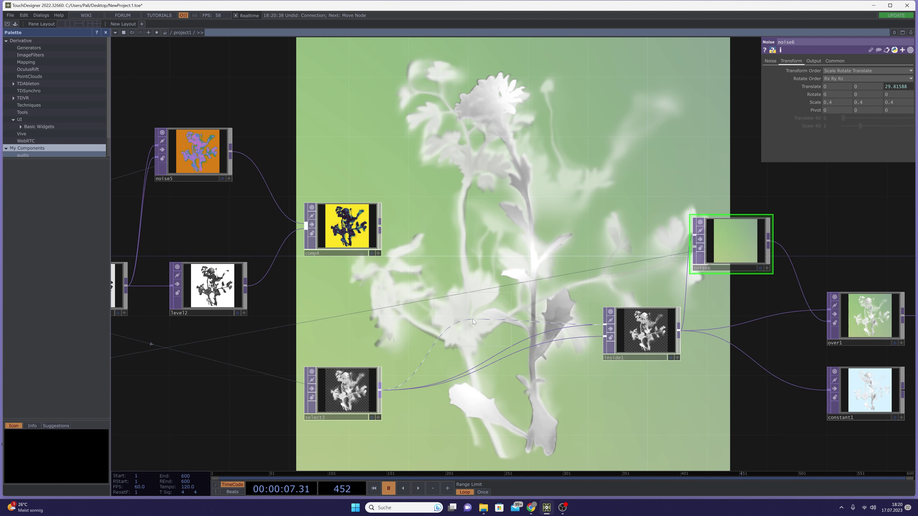
pyautogui.click(474, 321)
pyautogui.moveTo(473, 319); pyautogui.dragTo(464, 302)
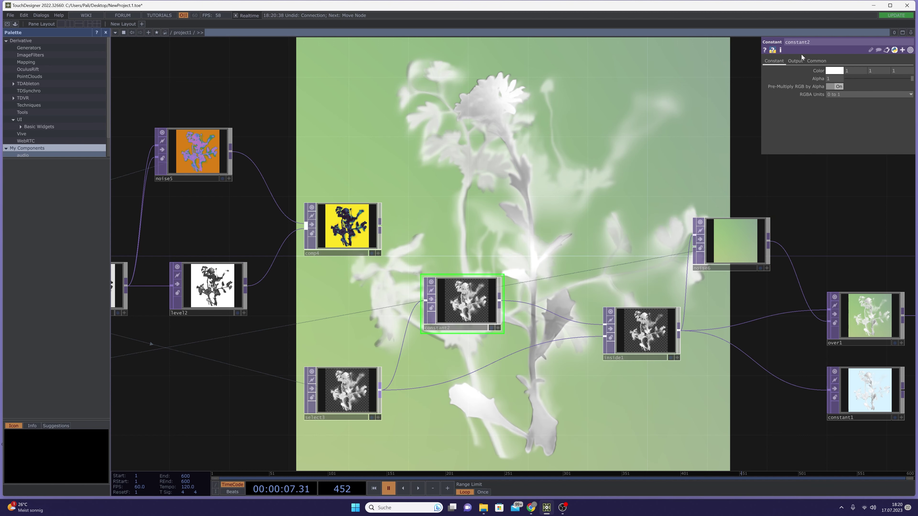
# - Set constant2's output Operation to Inside and compare its image with select3's
pyautogui.click(839, 79)
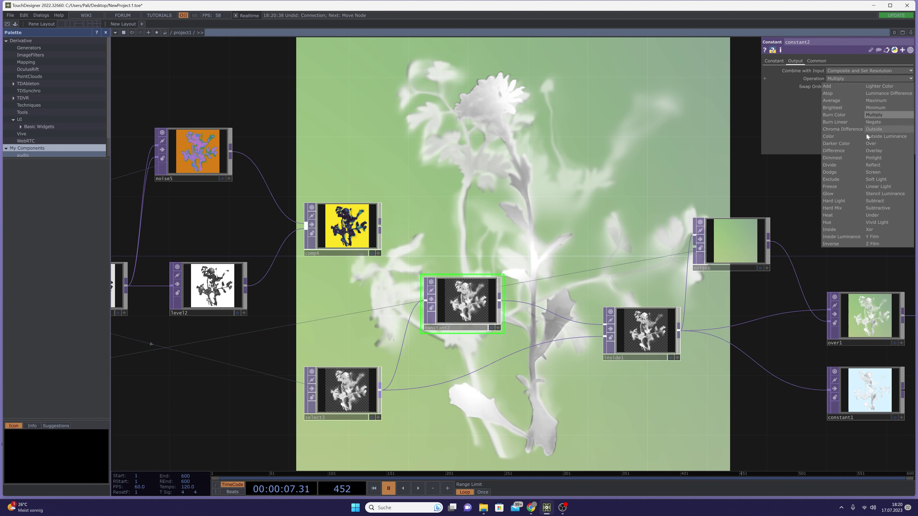
pyautogui.click(829, 229)
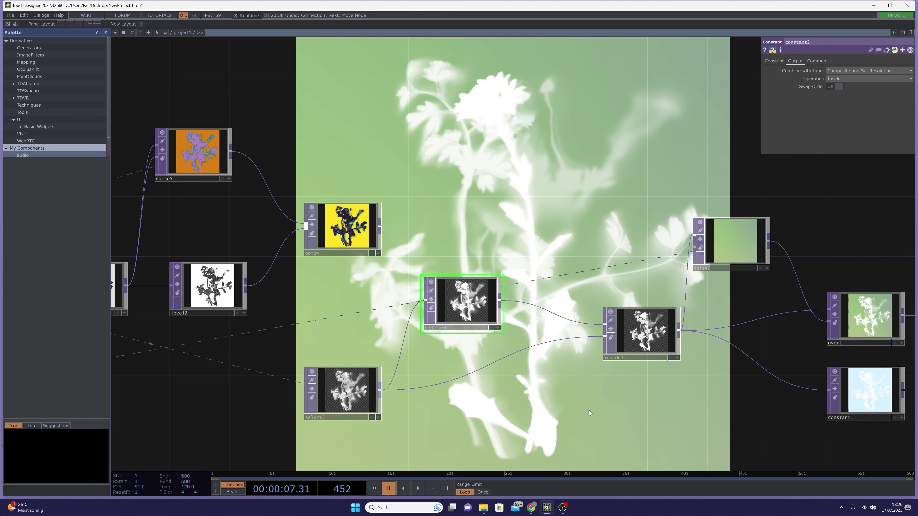
pyautogui.moveTo(589, 413); pyautogui.dragTo(519, 247)
pyautogui.moveTo(343, 210); pyautogui.dragTo(429, 316)
pyautogui.scroll(6, 347, 338)
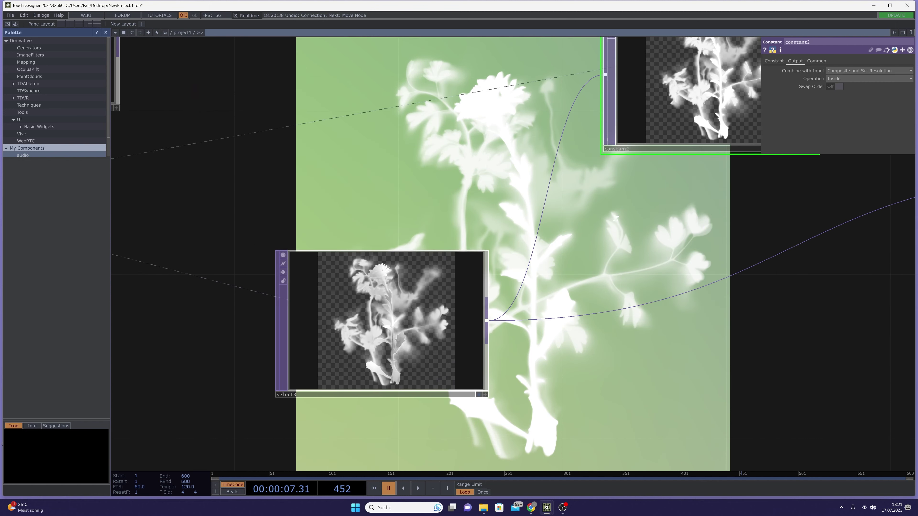
pyautogui.scroll(-2, 348, 339)
pyautogui.moveTo(489, 287); pyautogui.dragTo(432, 360)
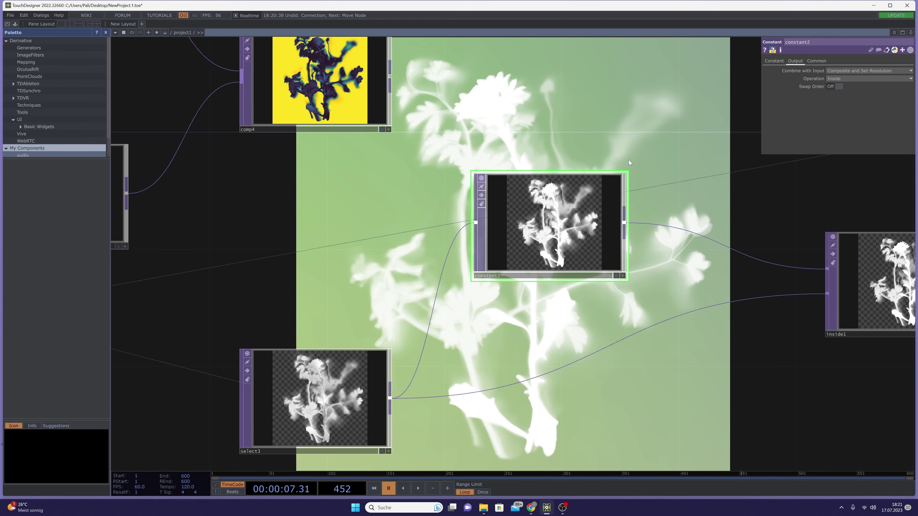
# - Check constant2's colour in the colour picker and close it
pyautogui.click(776, 61)
pyautogui.click(836, 71)
pyautogui.moveTo(831, 93); pyautogui.dragTo(913, 22)
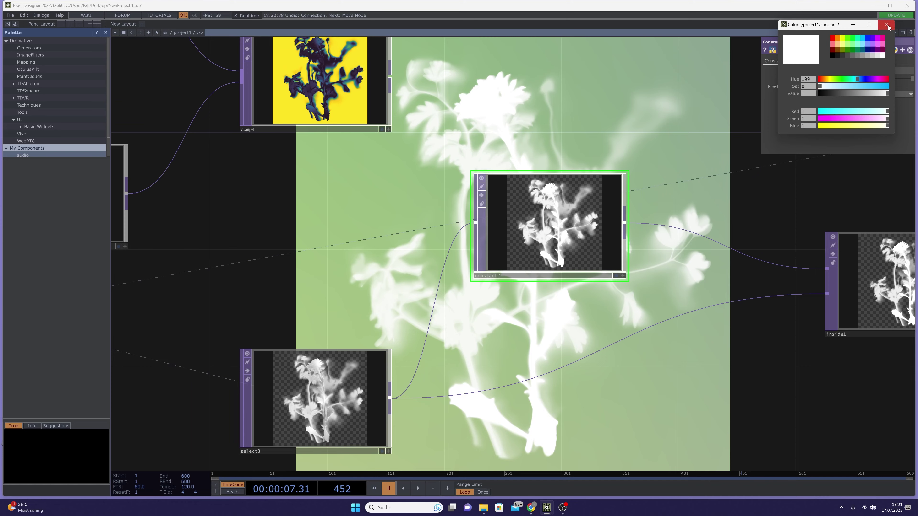
pyautogui.click(886, 24)
pyautogui.press('h')
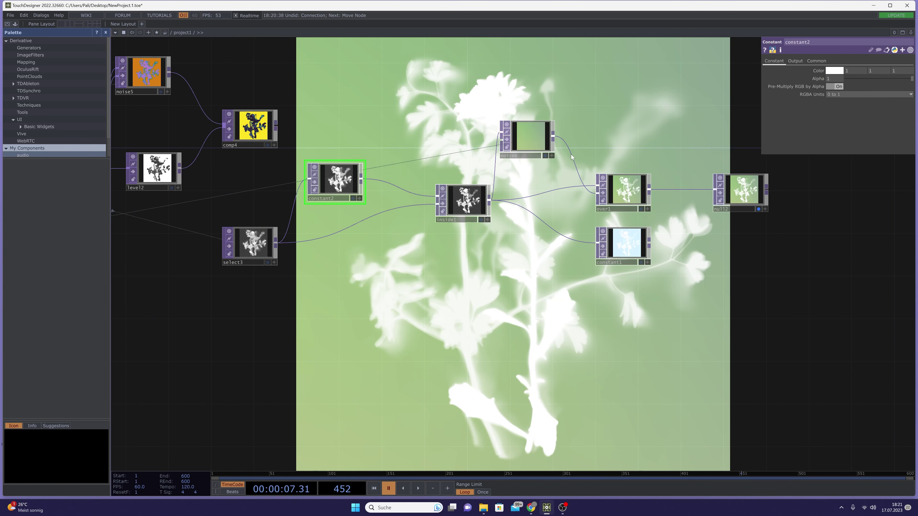
# - Feed constant1 into null2 and change constant1's colour to a saturated blue with Sat 1 and Green 0.452
pyautogui.moveTo(704, 203); pyautogui.dragTo(648, 238)
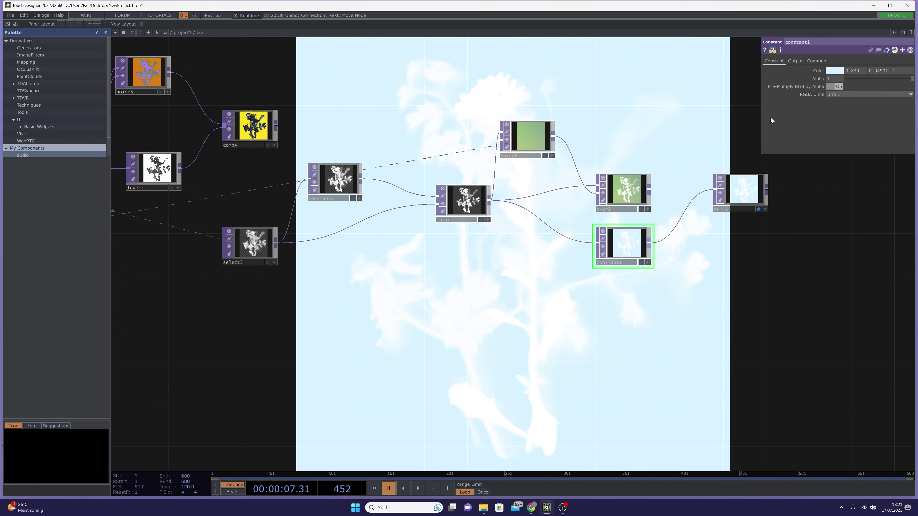
pyautogui.click(833, 73)
pyautogui.moveTo(845, 88); pyautogui.dragTo(878, 90)
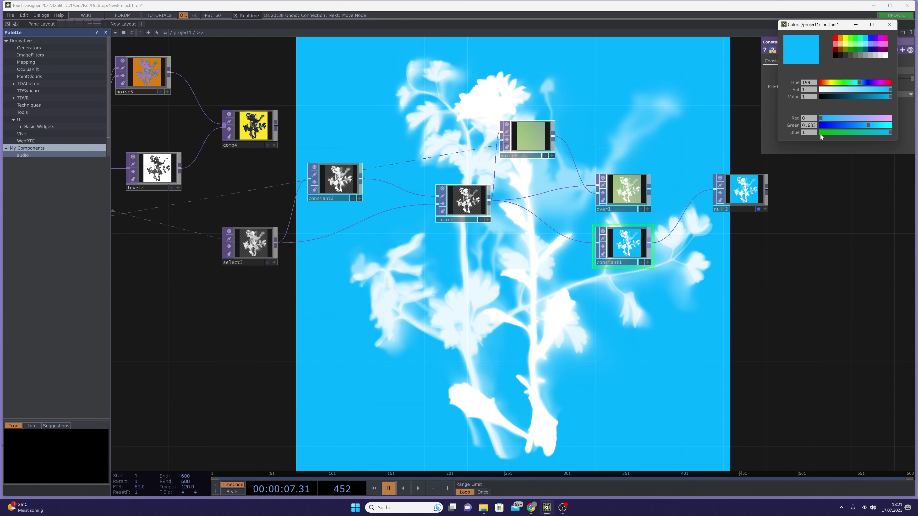
pyautogui.moveTo(821, 125); pyautogui.dragTo(839, 126)
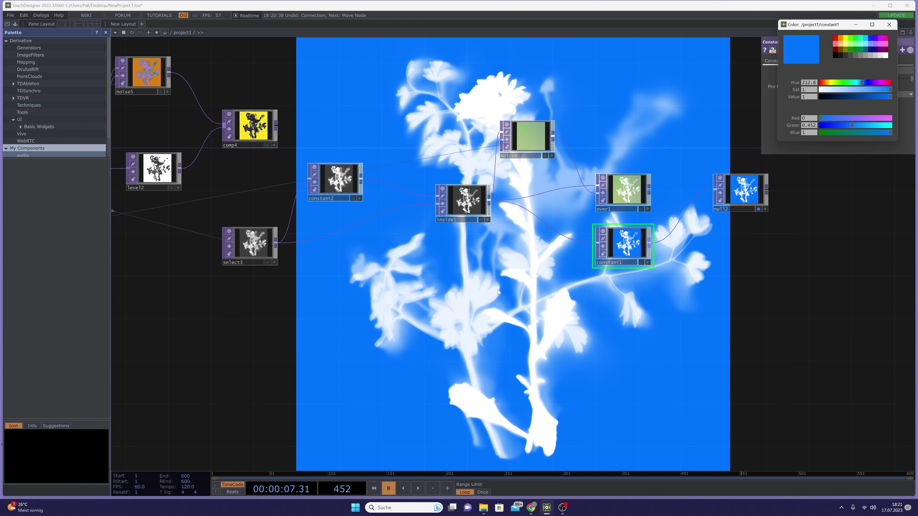
# - Resume playback and reconnect over1 to null2 so the noise background feeds the output
pyautogui.moveTo(497, 291); pyautogui.dragTo(666, 251)
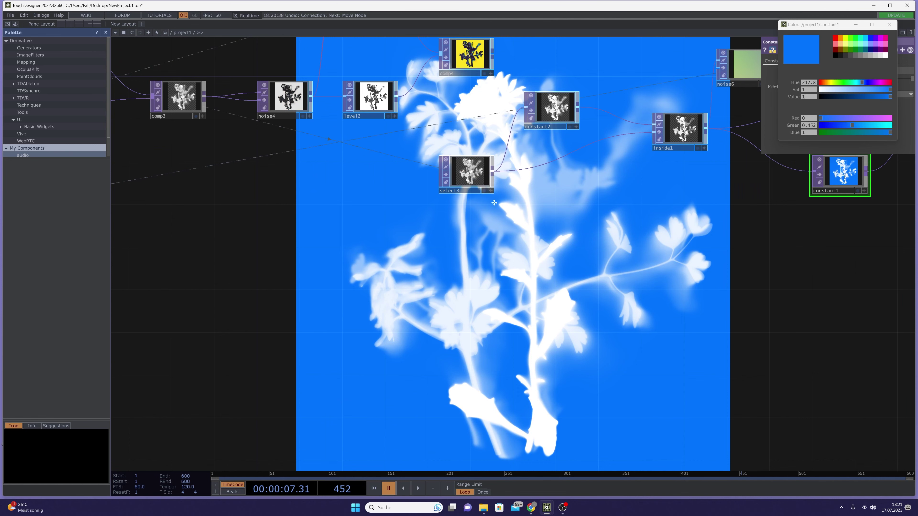
pyautogui.moveTo(493, 202); pyautogui.dragTo(425, 285)
pyautogui.press('space')
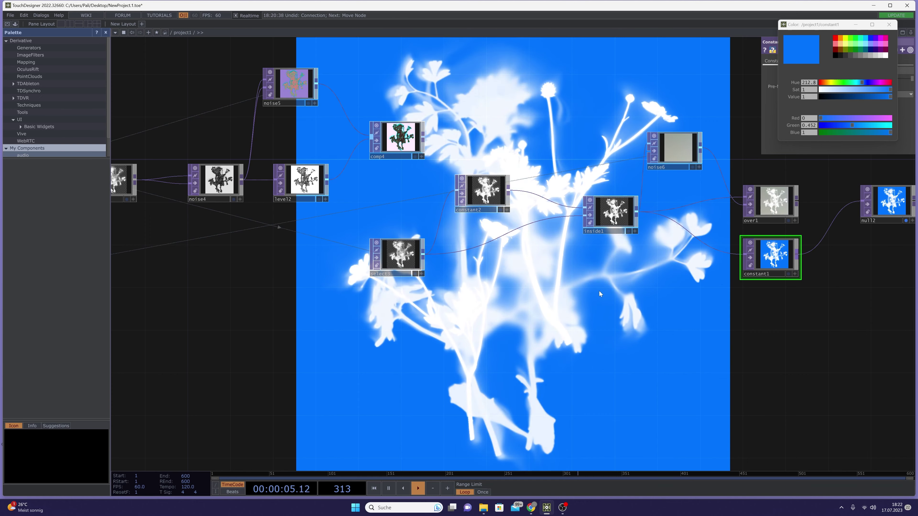
pyautogui.moveTo(677, 194); pyautogui.dragTo(559, 241)
pyautogui.moveTo(679, 247); pyautogui.dragTo(732, 248)
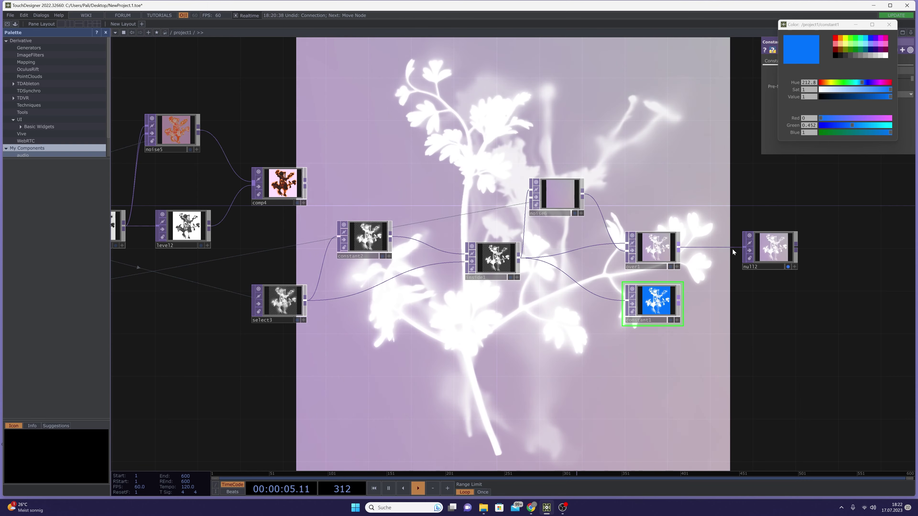
pyautogui.click(562, 507)
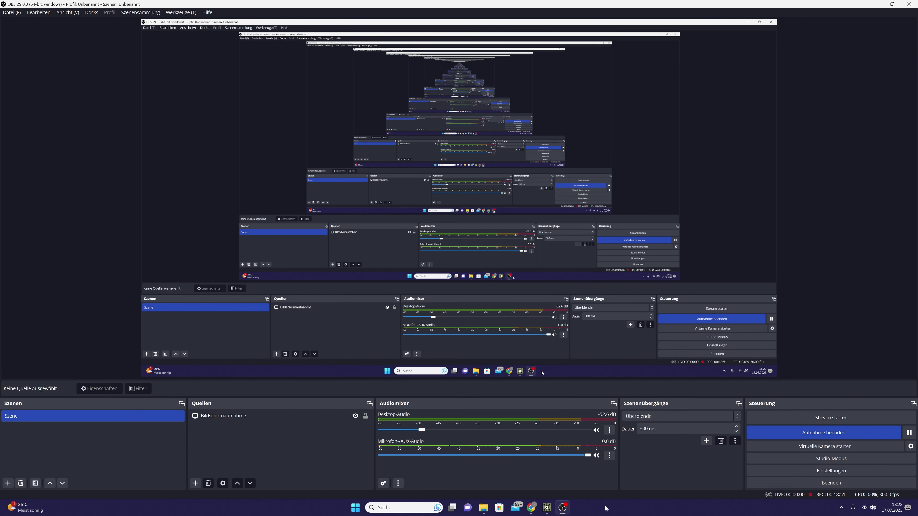